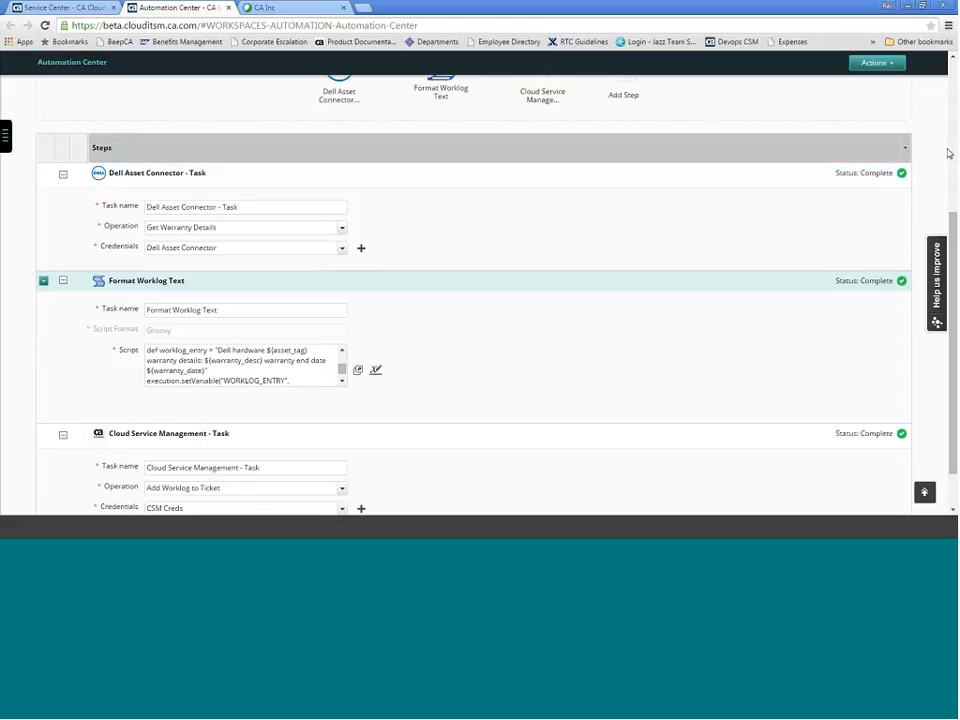
Open the instance status of the failed My Dell check run from the workflow overview.
scroll(868, 148, up, 5)
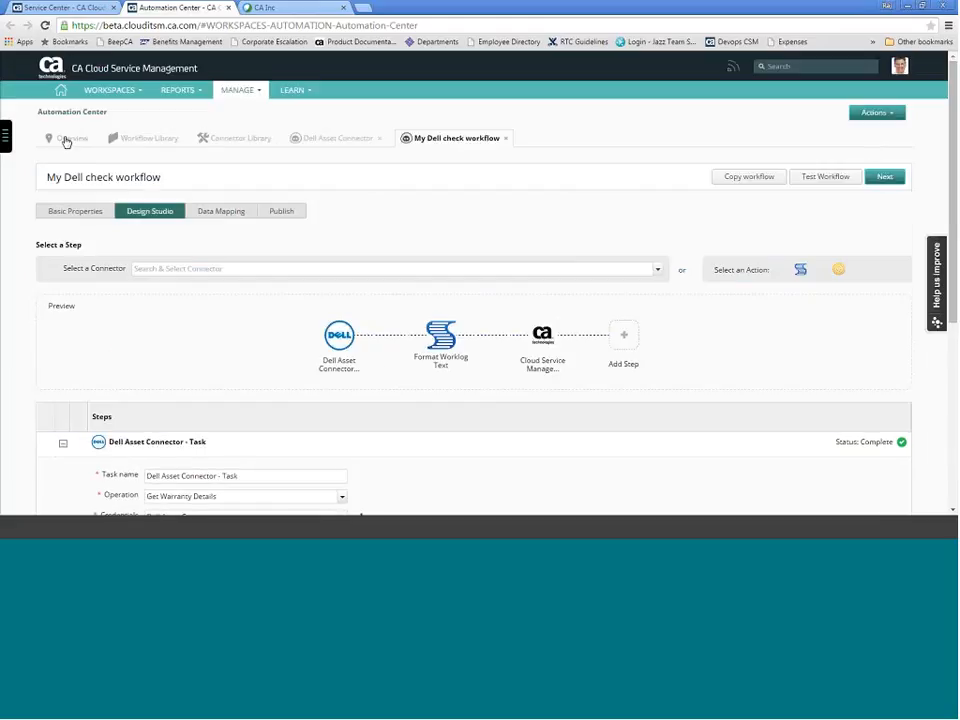
click(66, 142)
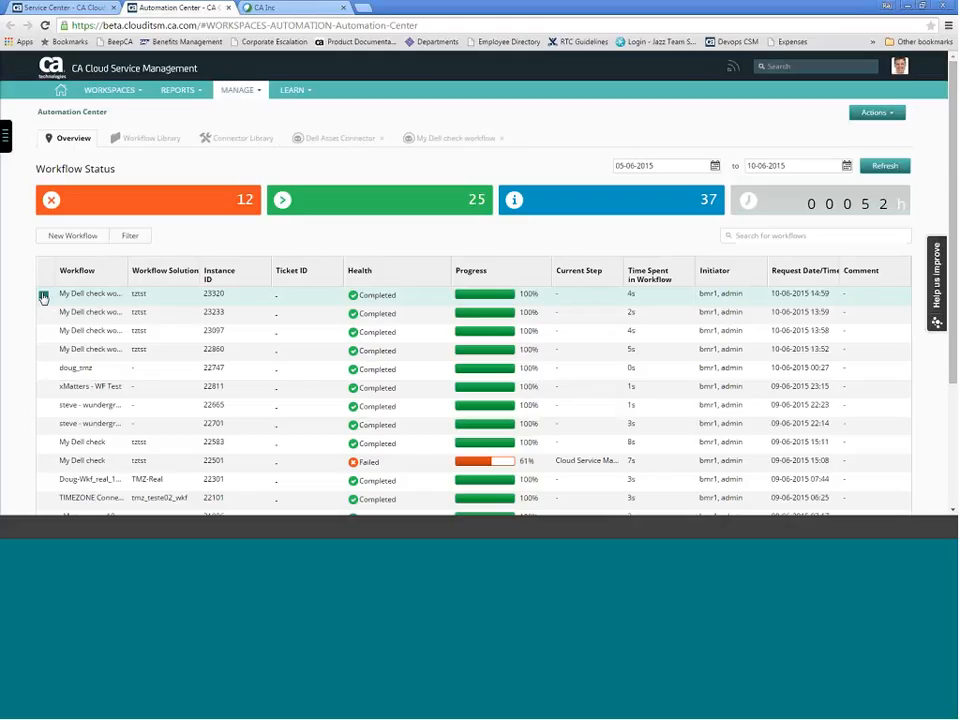
click(44, 461)
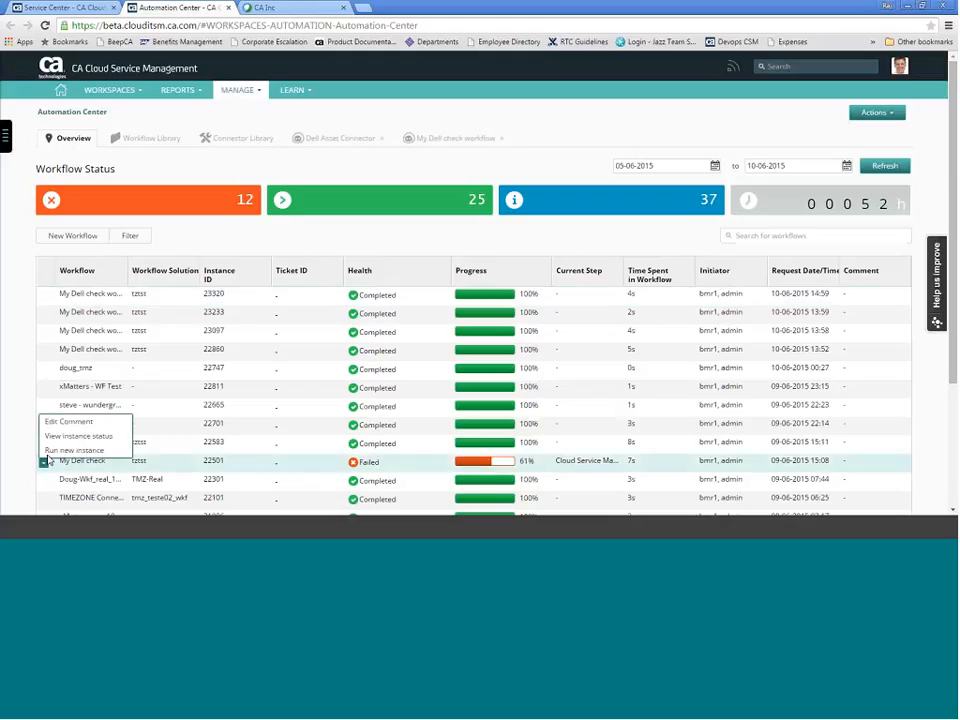
click(62, 437)
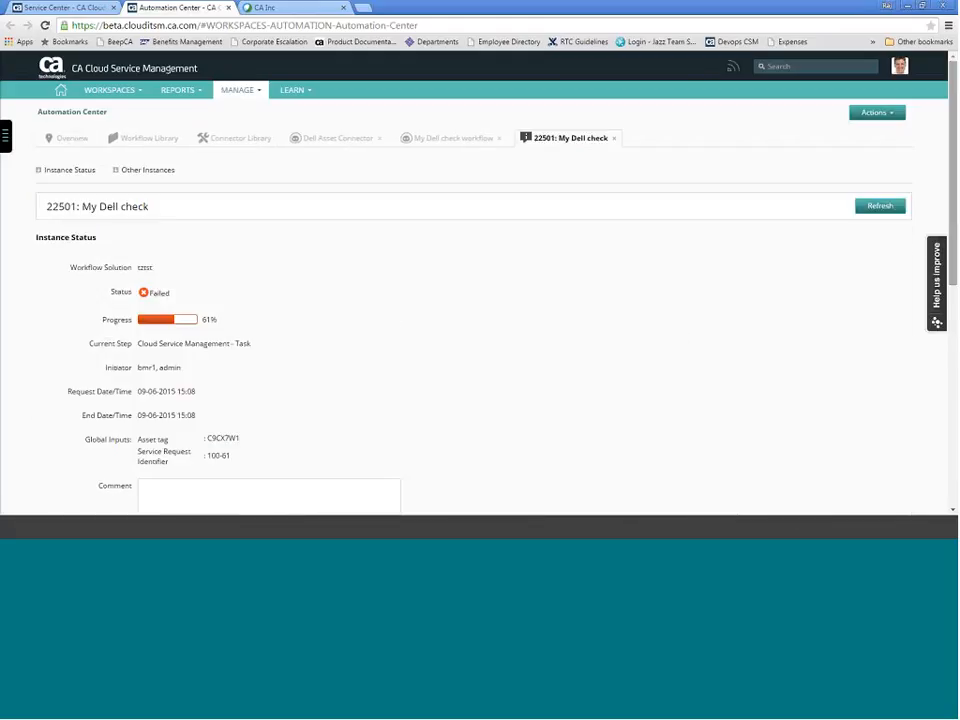
Examine the error message and parameters of the failed Cloud Service Management - Task step, and close the instance details.
drag(953, 231, 953, 415)
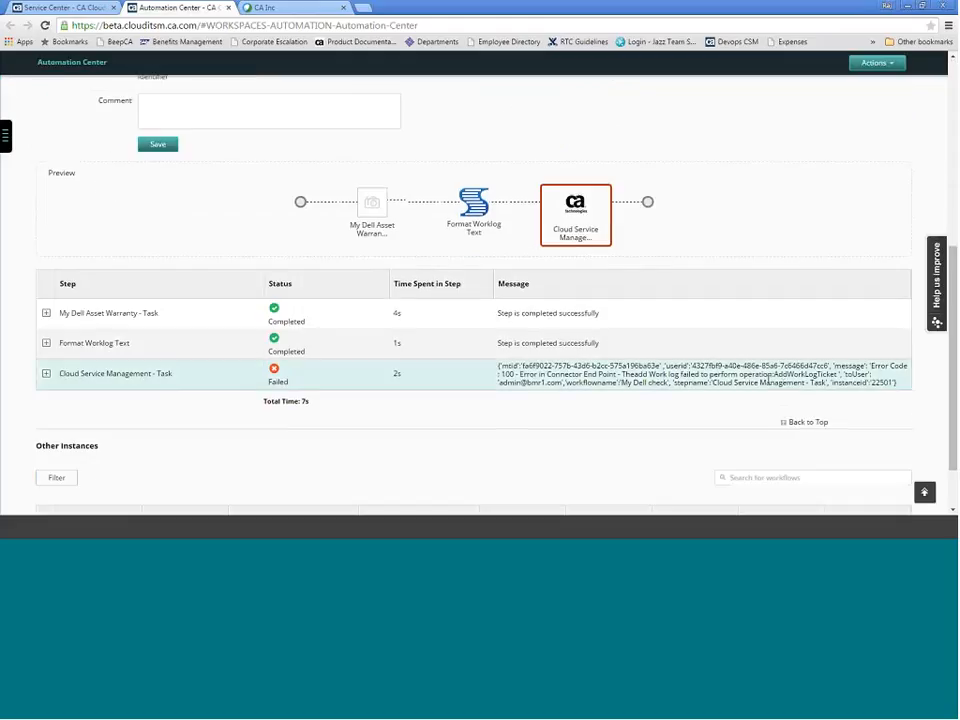
double_click(768, 383)
triple_click(768, 383)
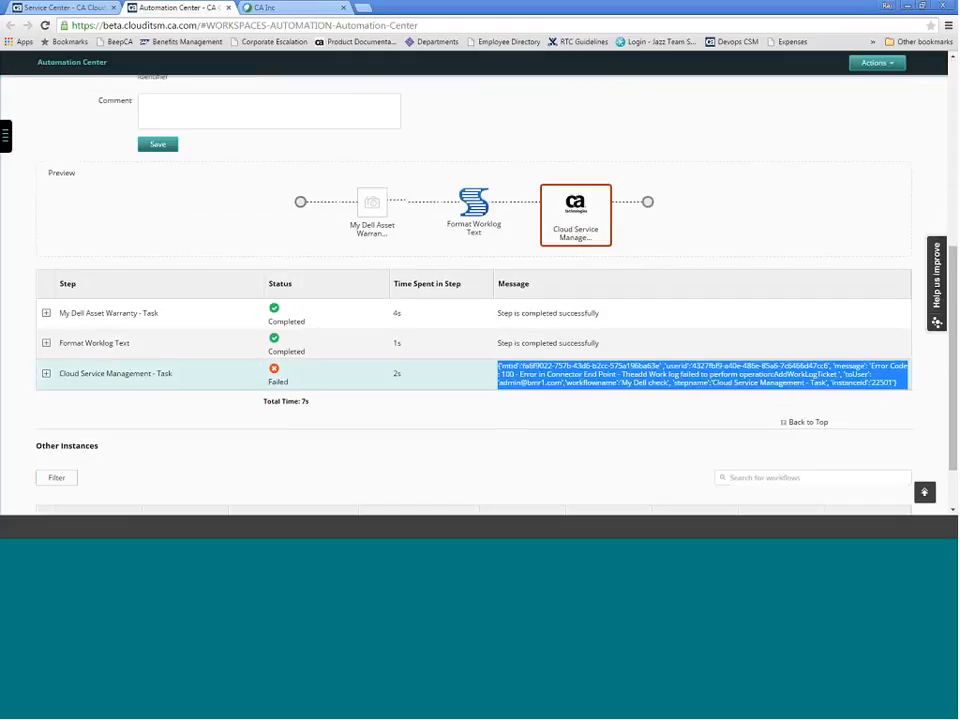
click(46, 373)
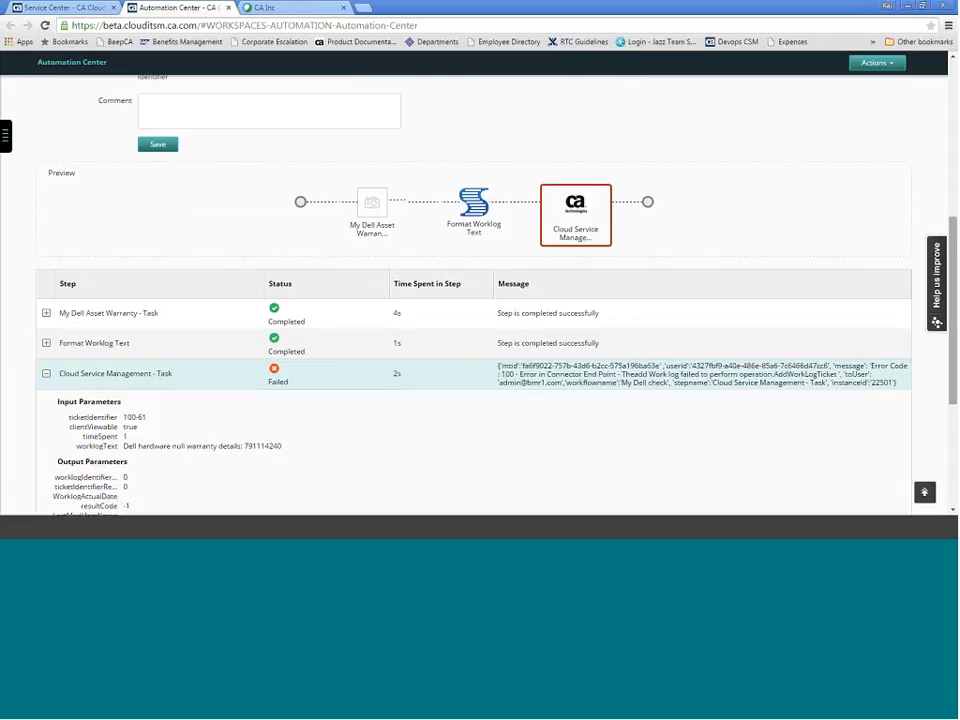
drag(951, 325, 934, 161)
scroll(934, 161, up, 1)
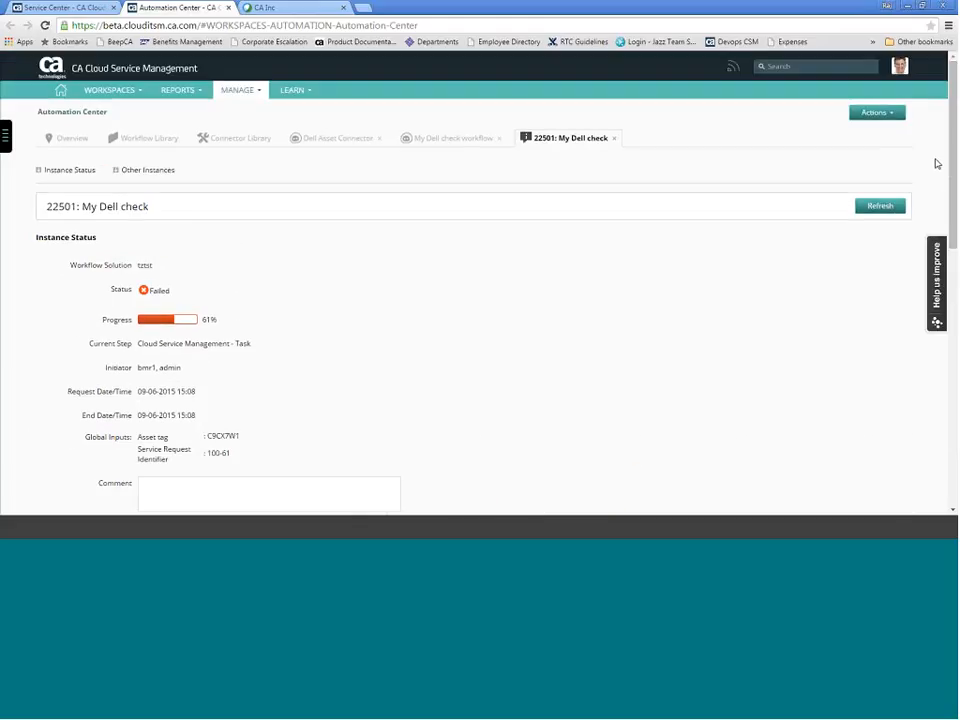
click(617, 141)
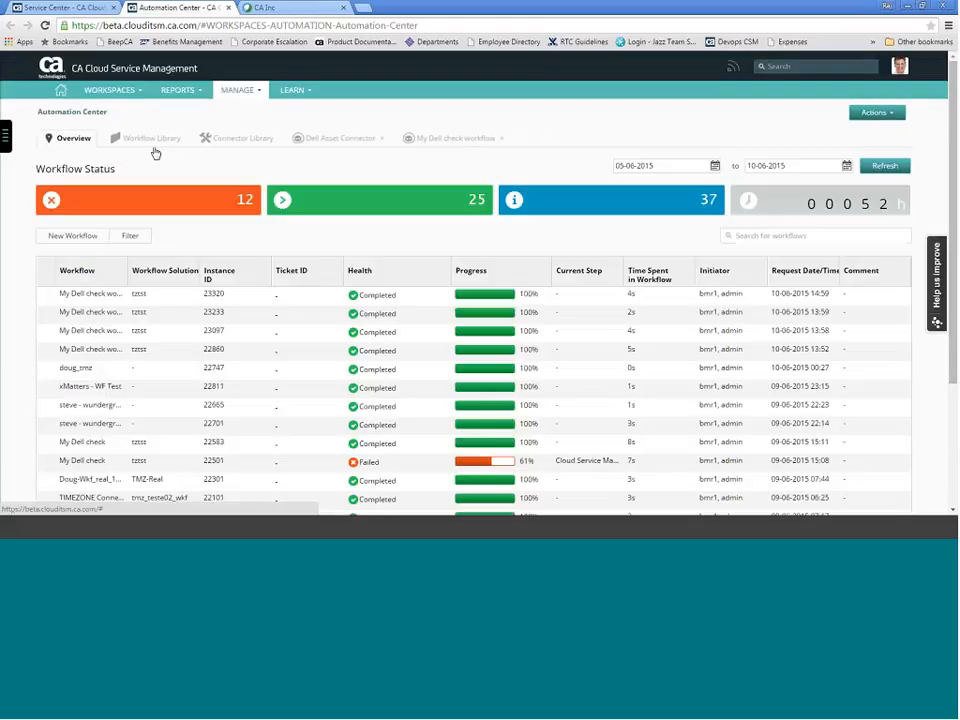
Open the Connector Library and clear its search to browse all available connectors.
click(222, 138)
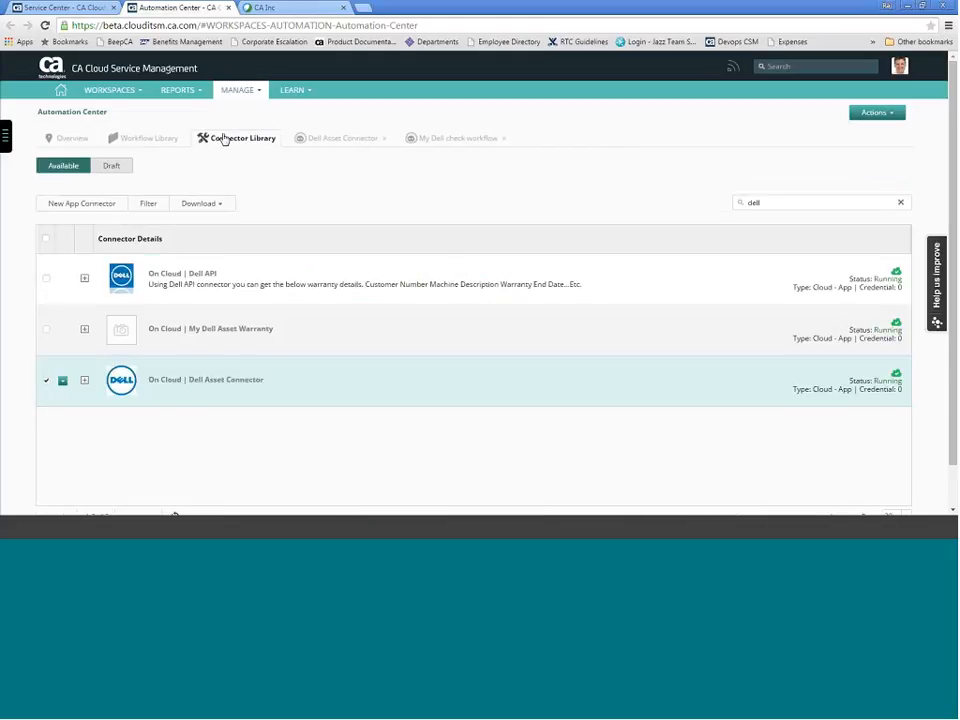
click(902, 205)
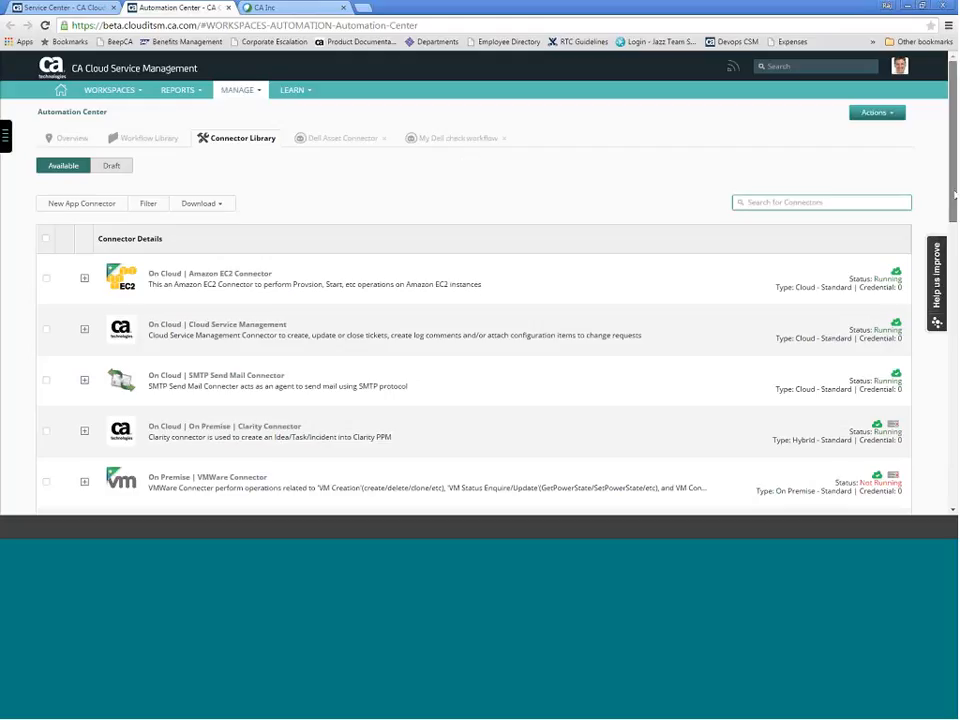
scroll(955, 195, down, 4)
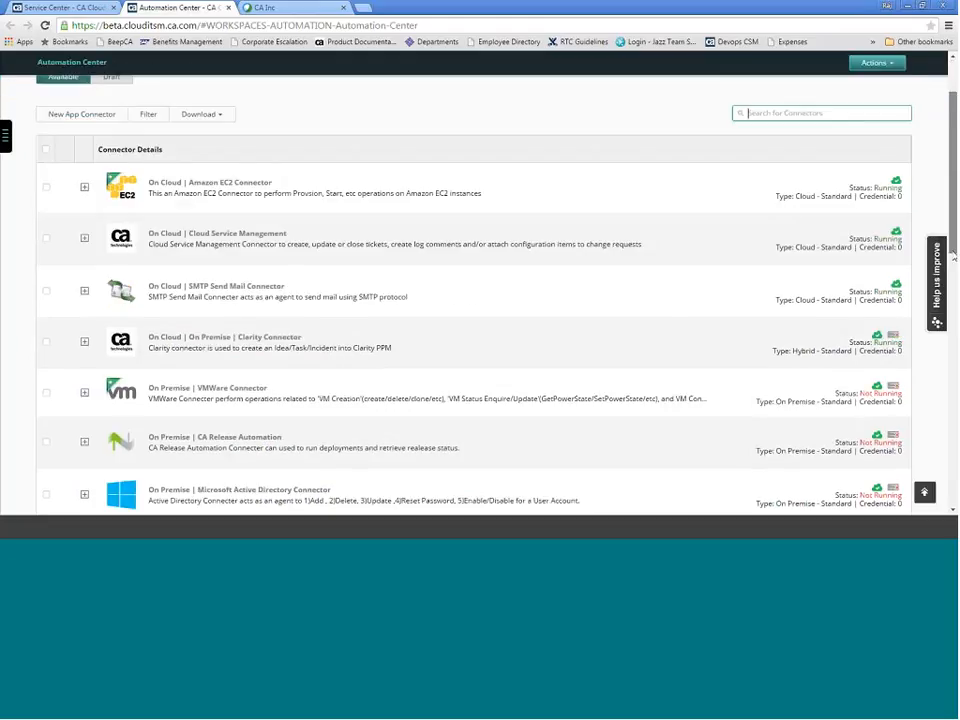
scroll(953, 283, down, 3)
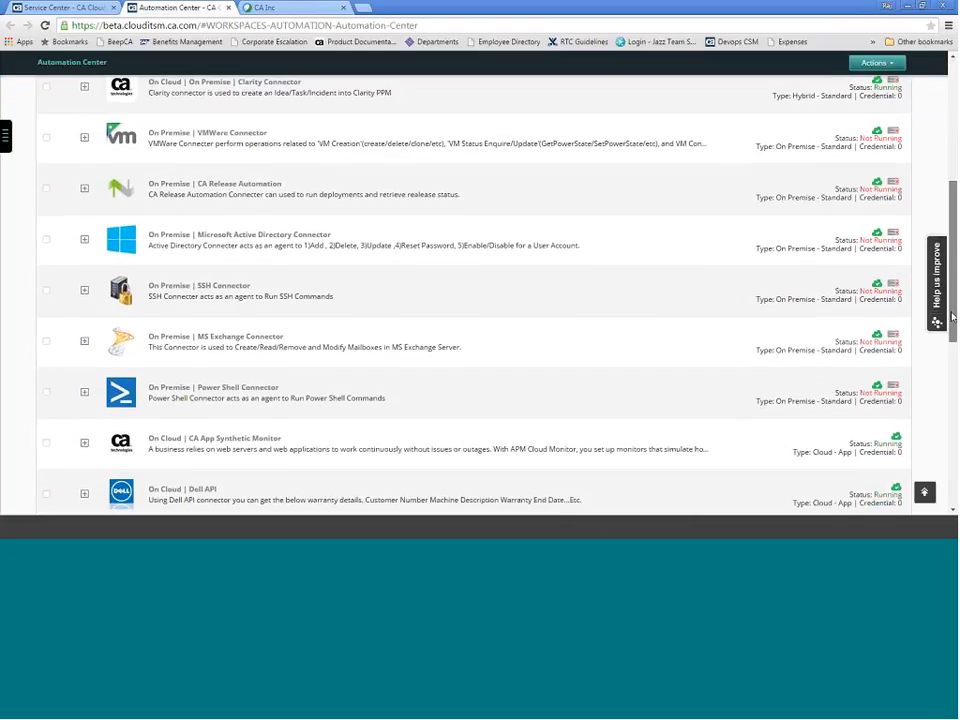
drag(953, 317, 948, 190)
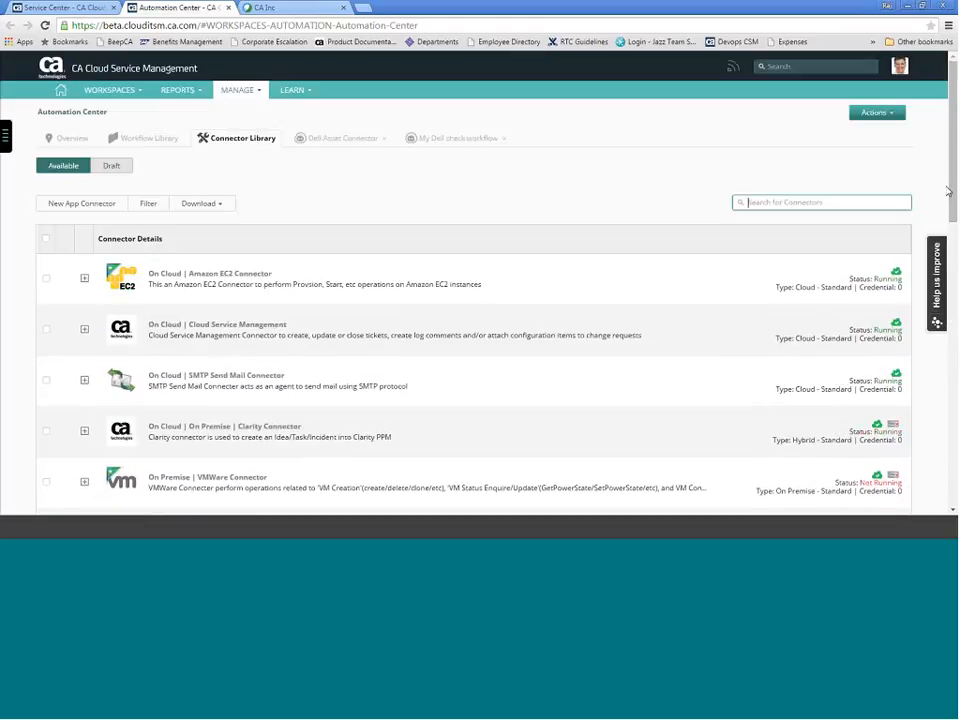
Filter the connector list to the App connector type and look through the filtered connectors.
click(150, 204)
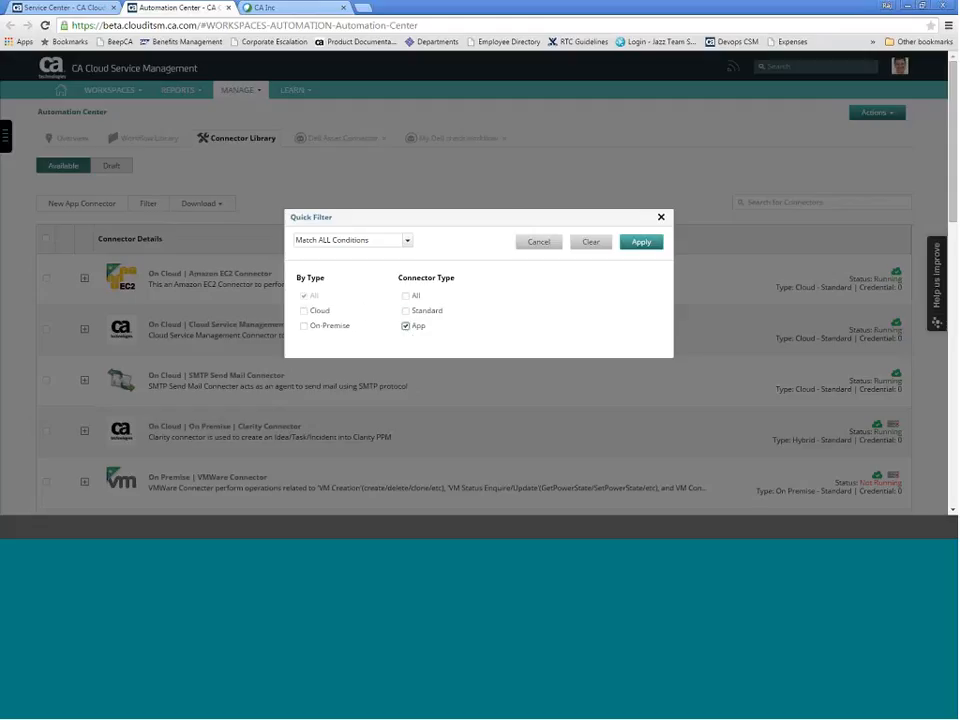
click(641, 242)
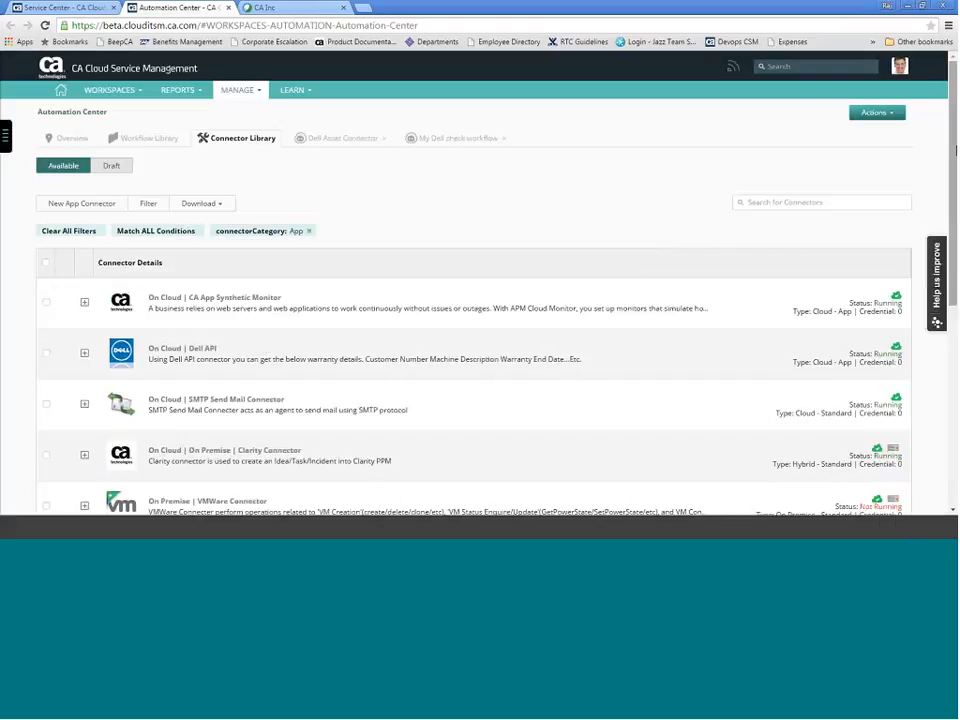
scroll(955, 150, down, 3)
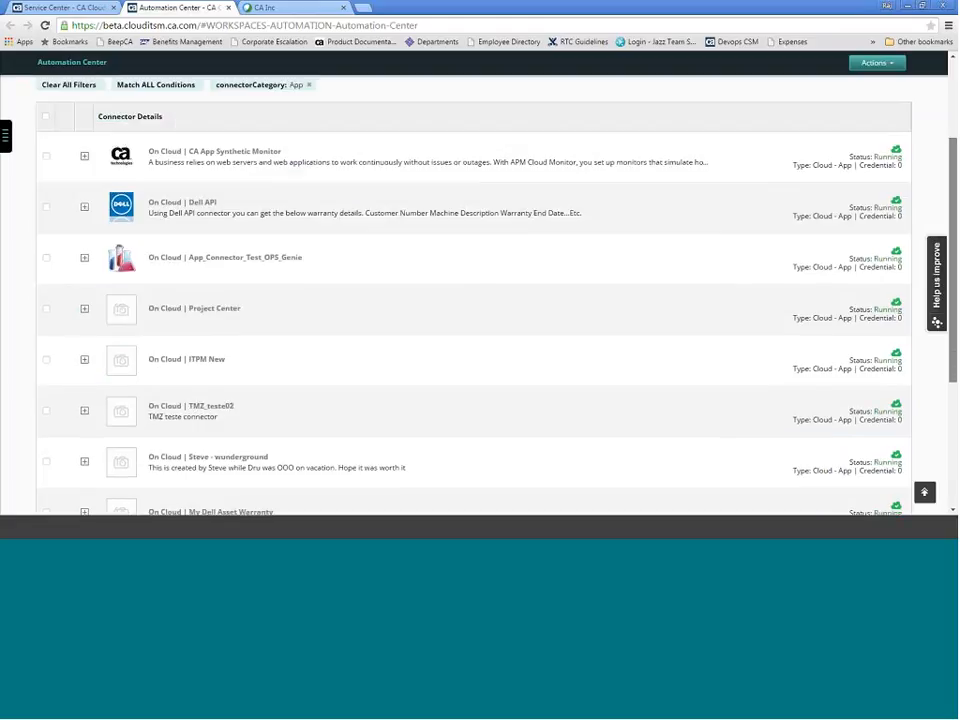
scroll(470, 300, down, 2)
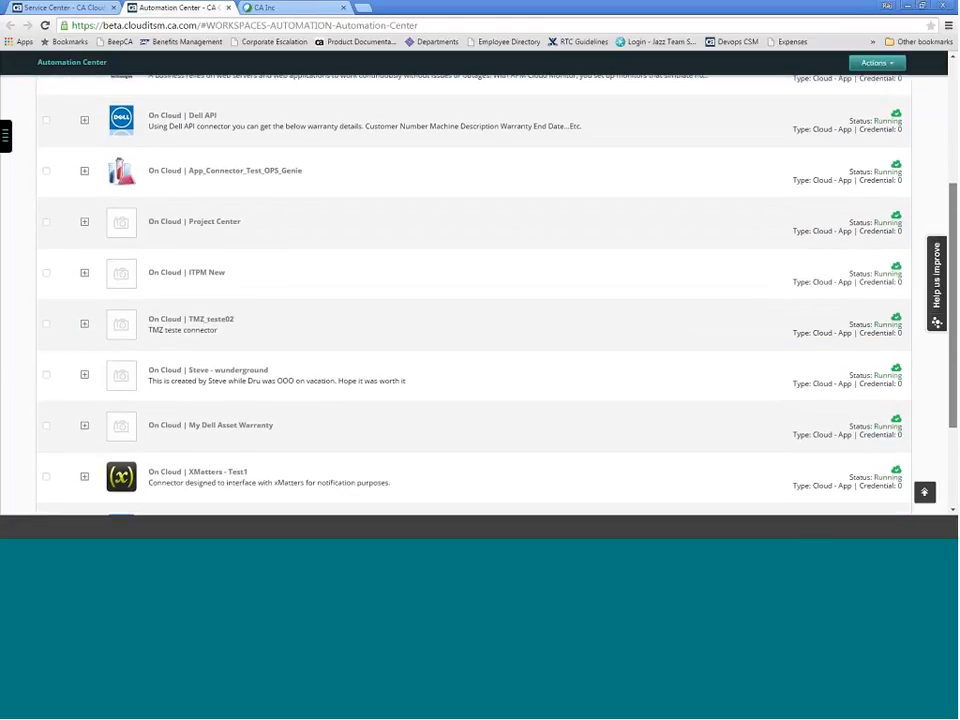
scroll(385, 421, down, 1)
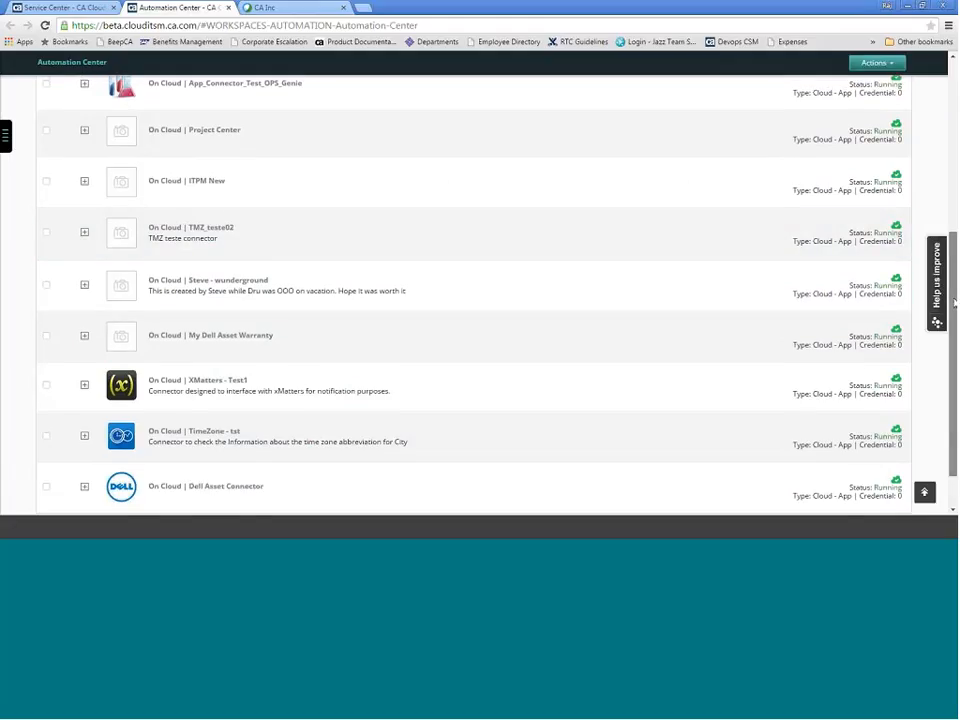
drag(953, 302, 944, 210)
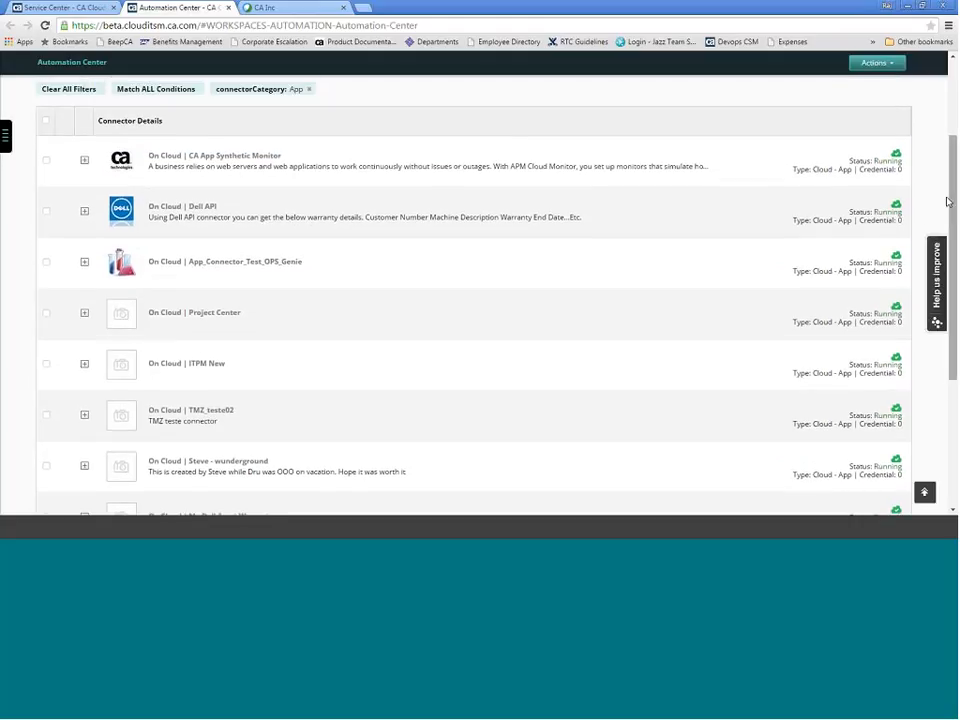
drag(950, 195, 951, 164)
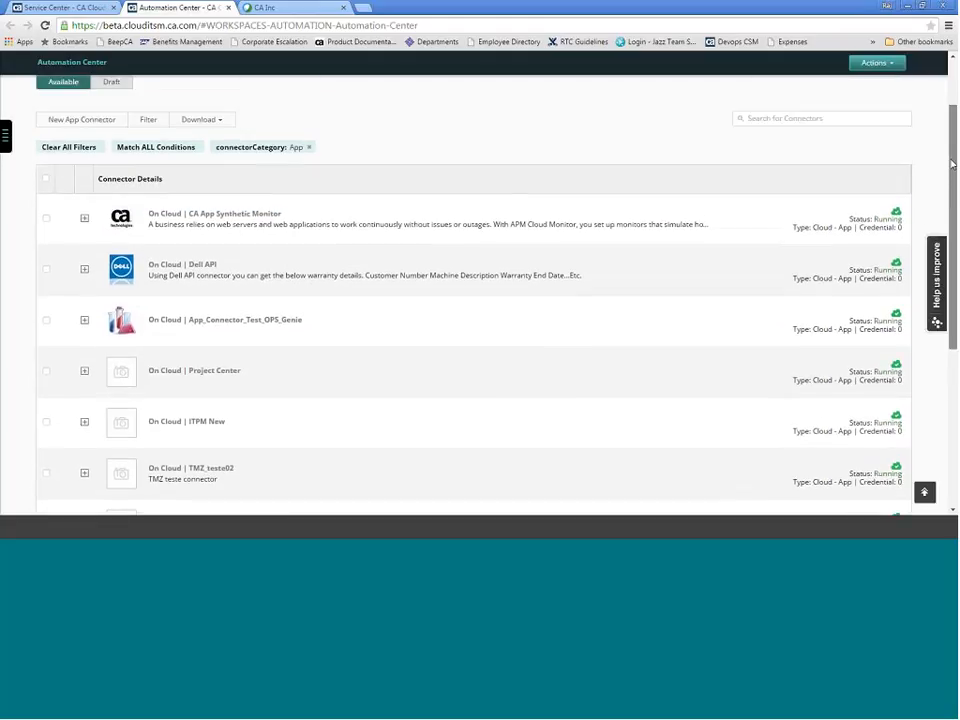
Start a new app connector and look over its Basic Properties, Authentication and Operations sections.
click(83, 120)
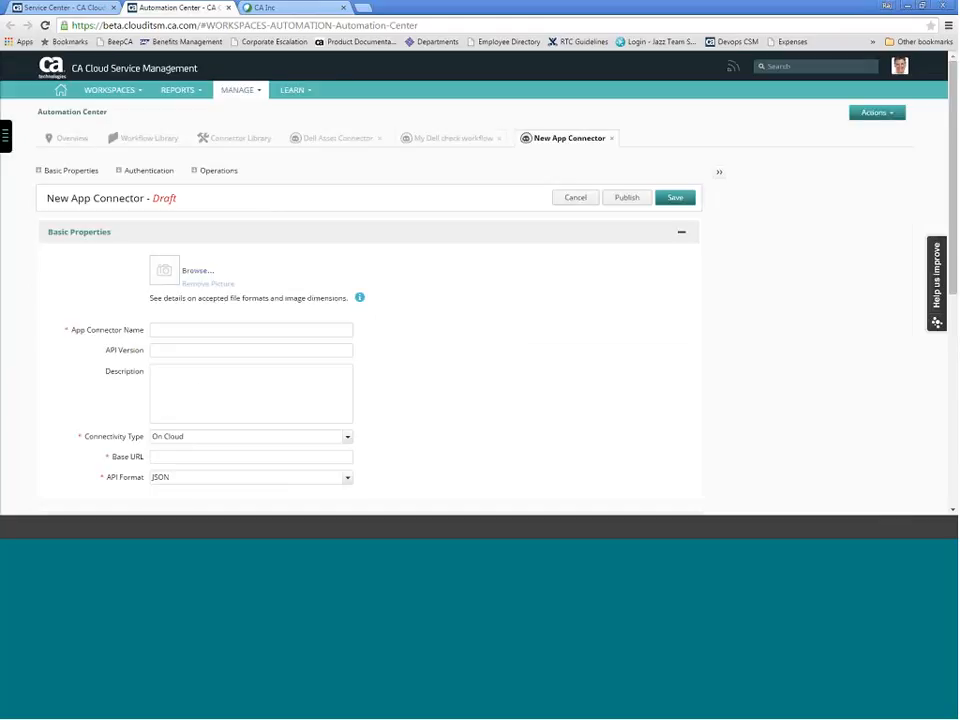
scroll(480, 300, down, 2)
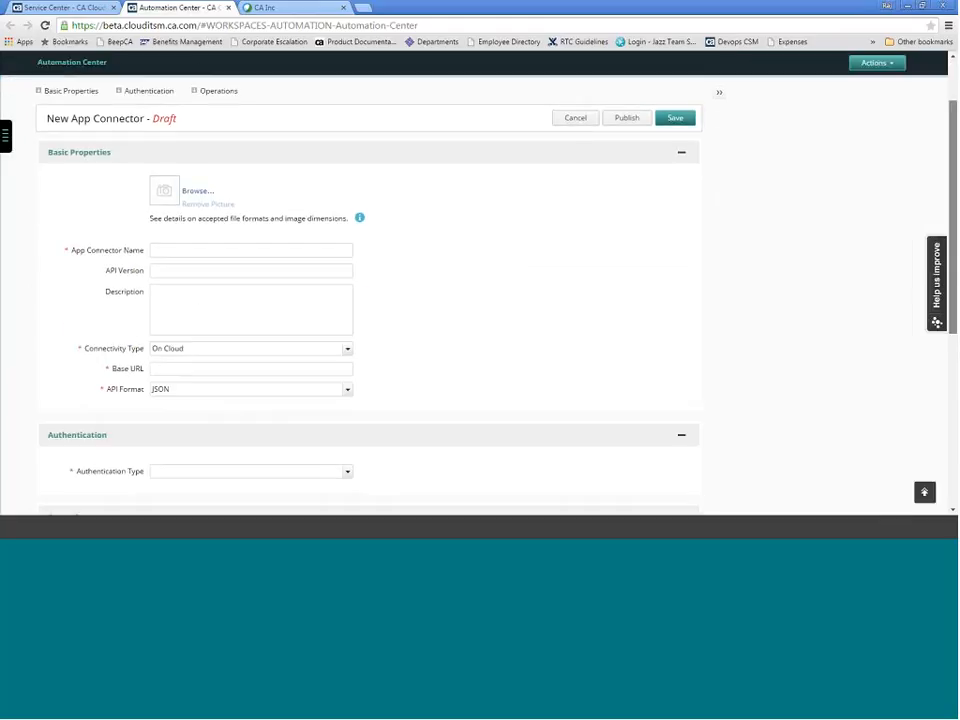
scroll(370, 300, down, 5)
scroll(370, 300, down, 2)
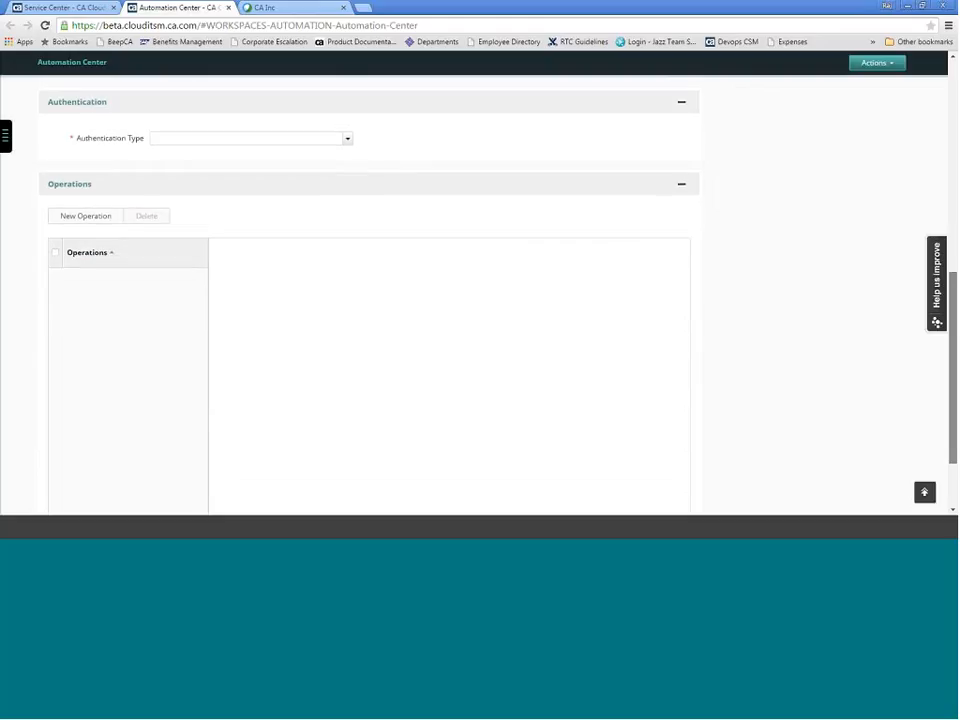
scroll(949, 184, up, 9)
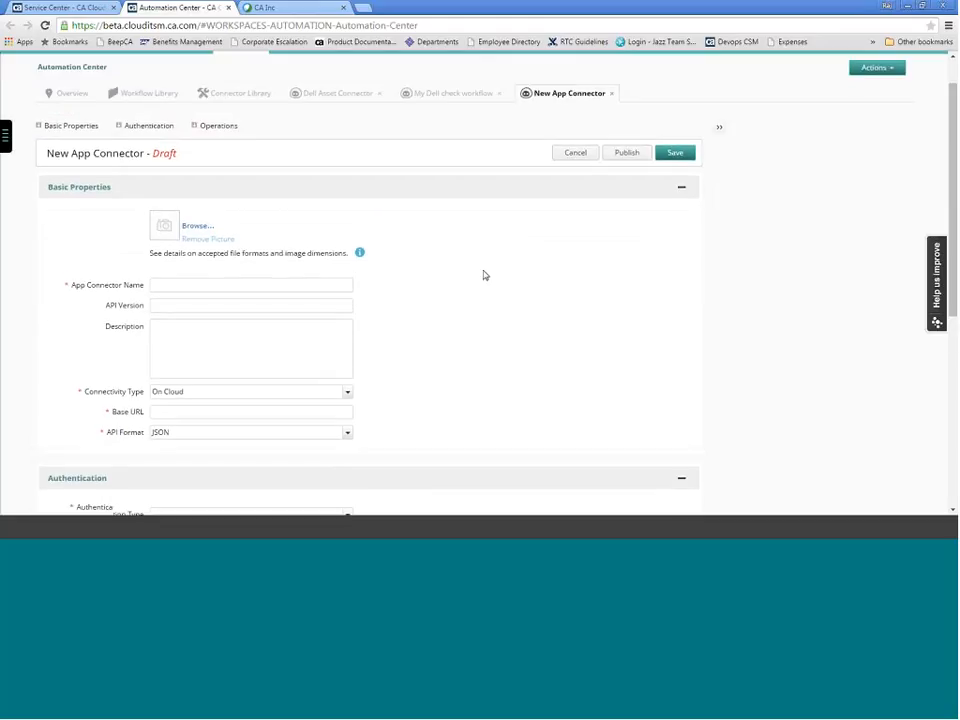
Display the field hints for the App Connector Name and API Version.
click(180, 289)
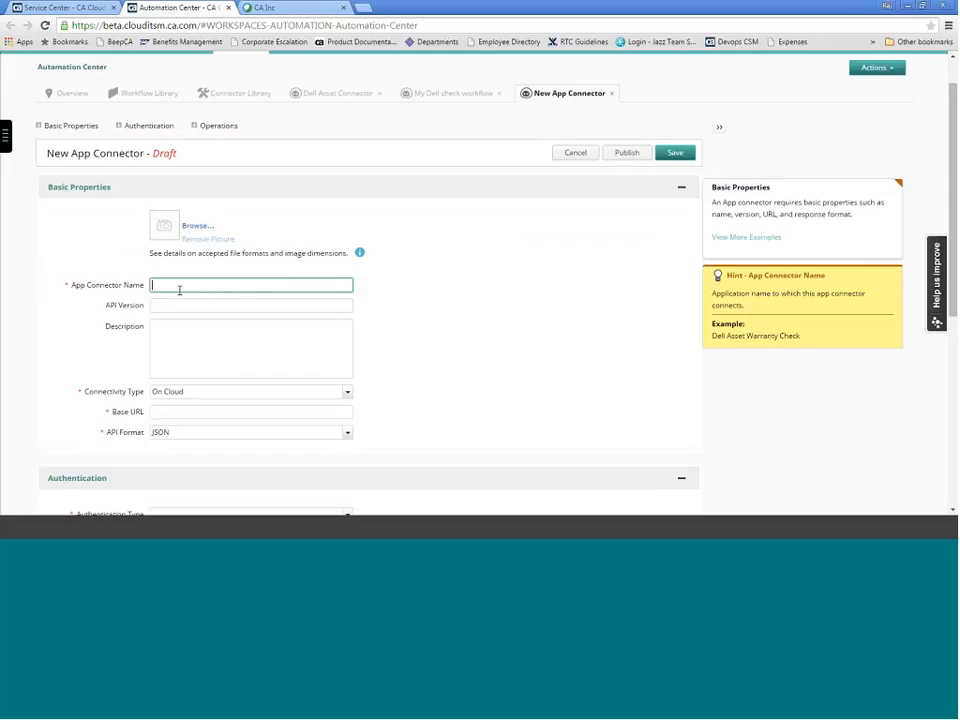
click(791, 211)
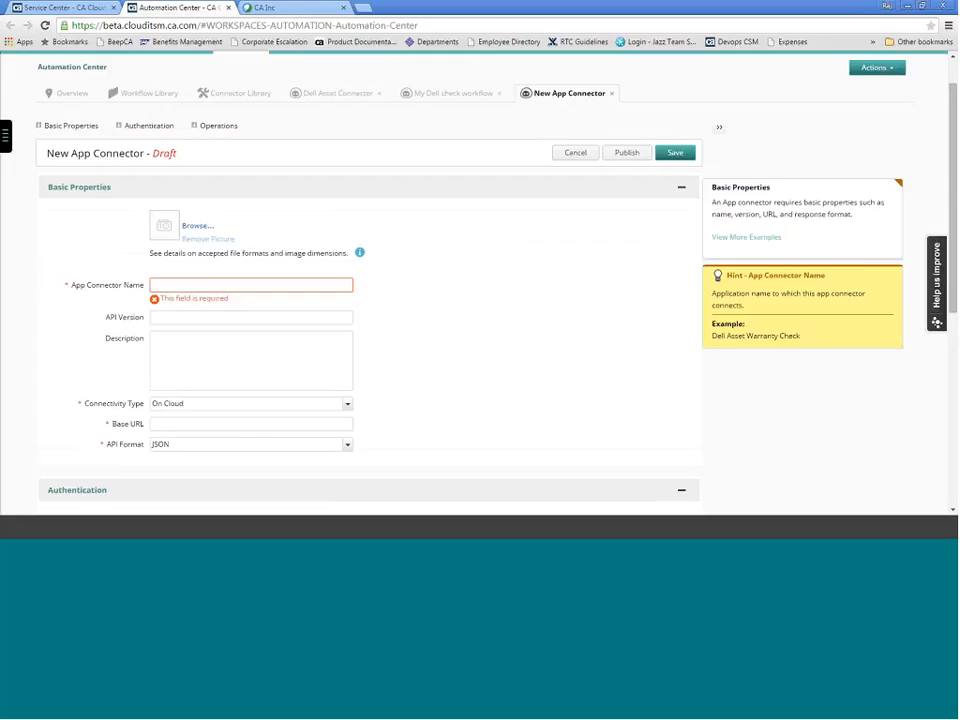
click(166, 319)
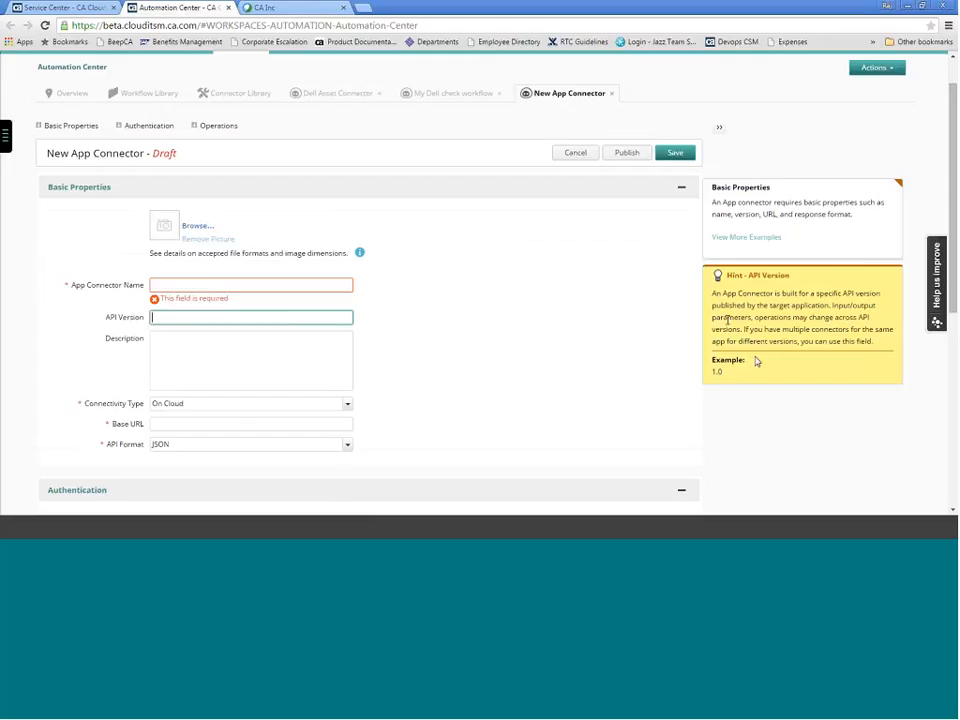
Name the app connector "Dell Warranty Check test".
click(225, 285)
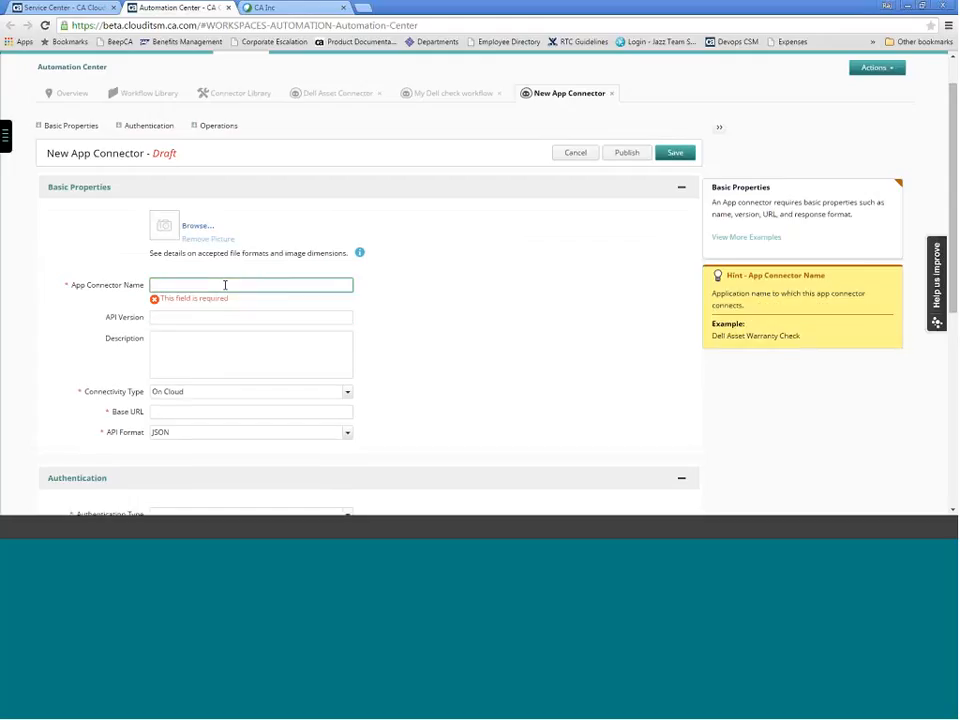
text(Dell)
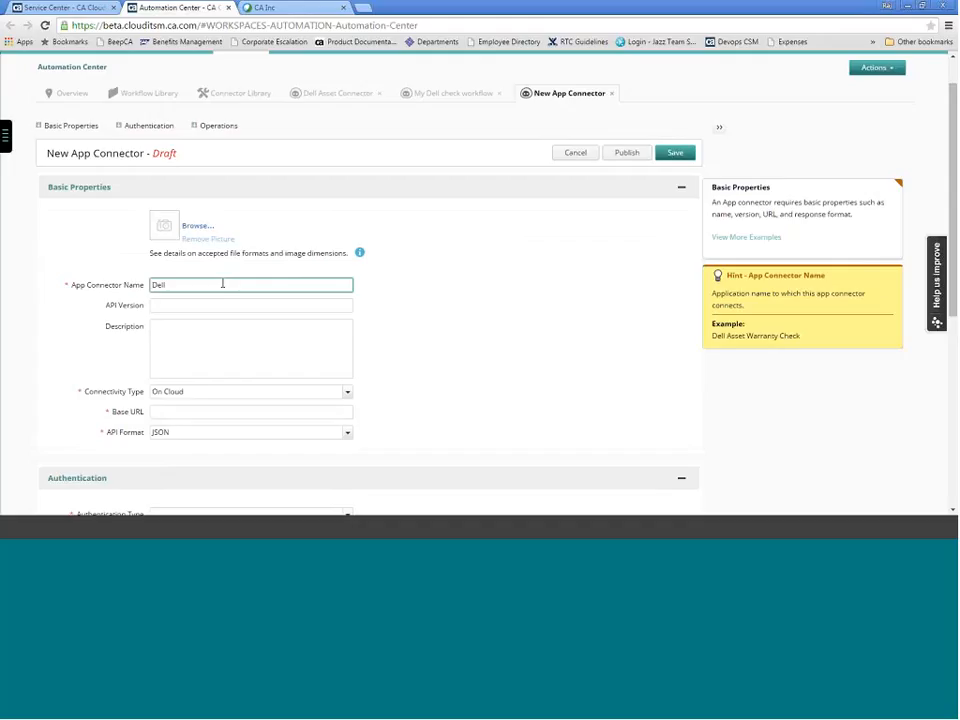
text( Warranty Check Test)
key(BackSpace)
key(BackSpace)
key(BackSpace)
text(st)
click(233, 299)
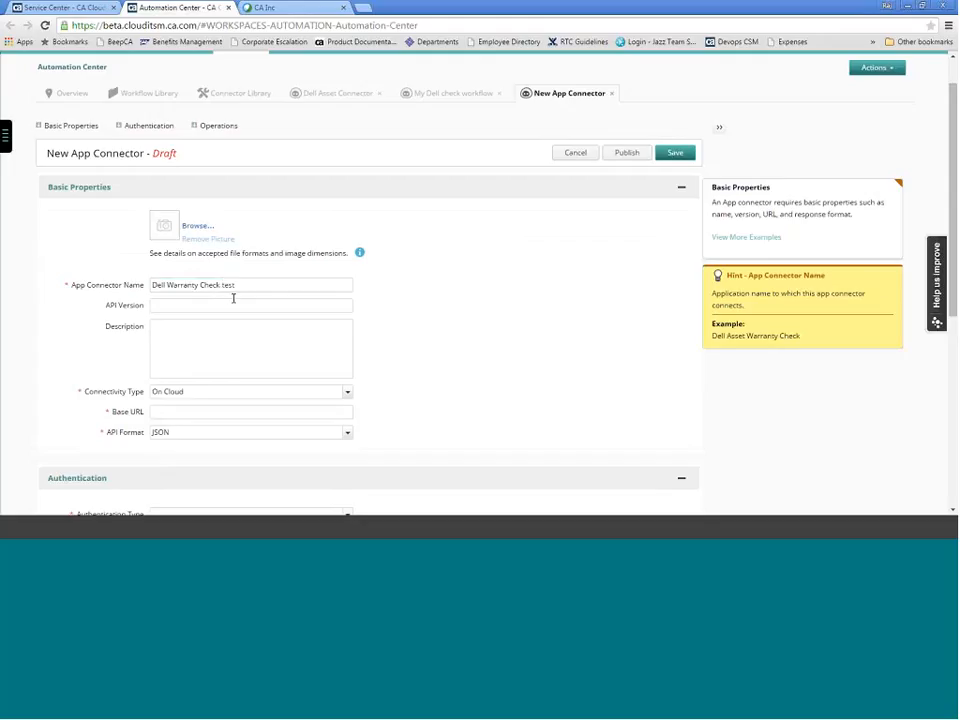
Choose On Cloud as the connectivity type, leaving API Version and Description blank, and open the Base URL for entry.
click(231, 302)
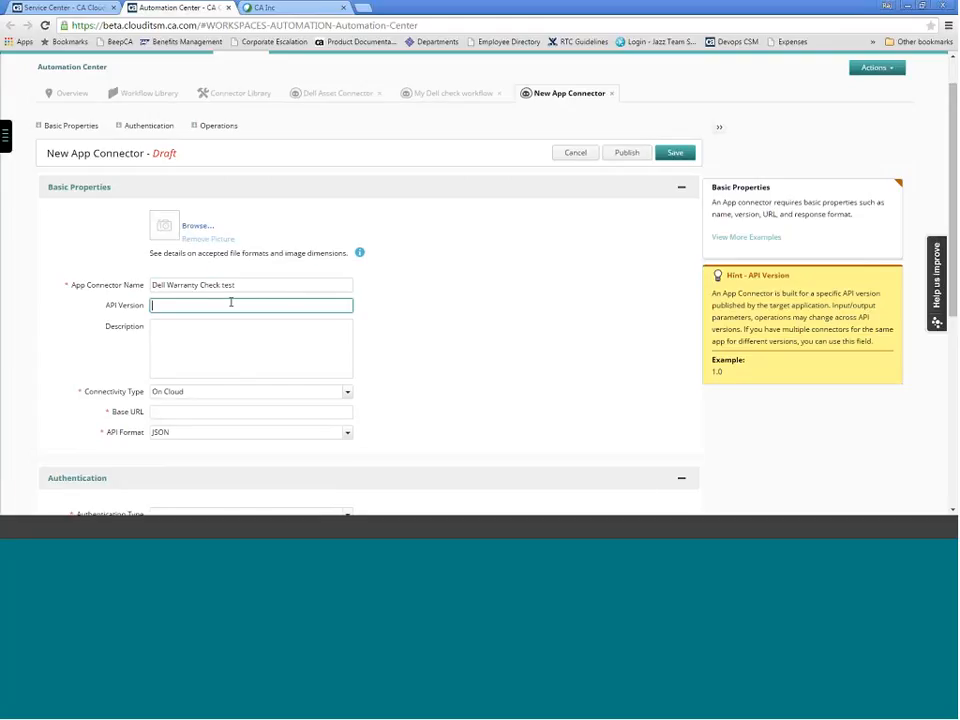
click(219, 343)
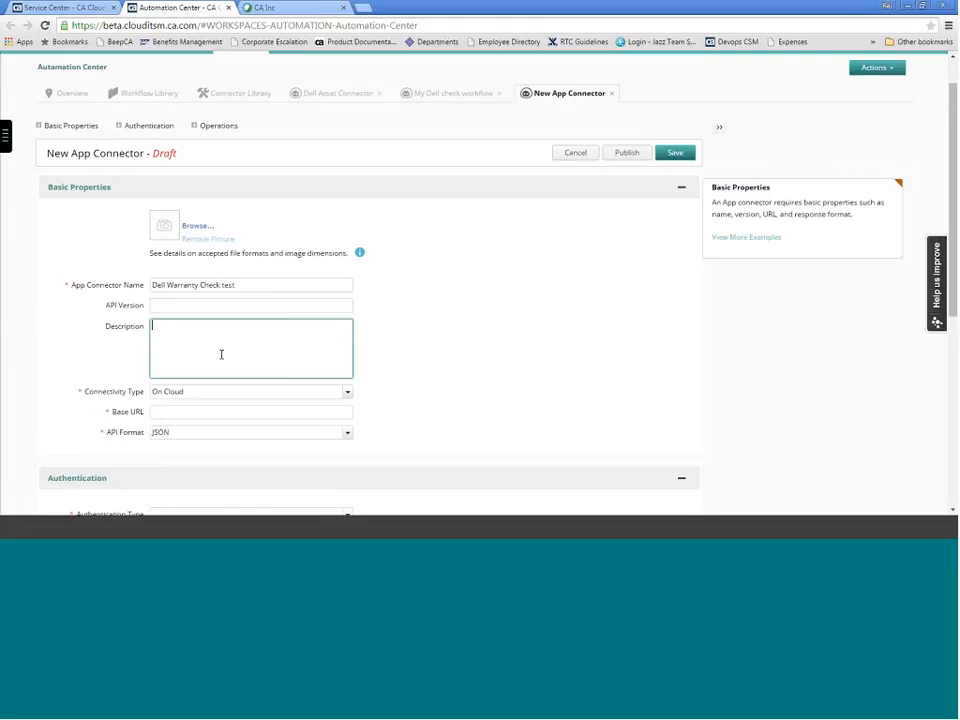
click(264, 400)
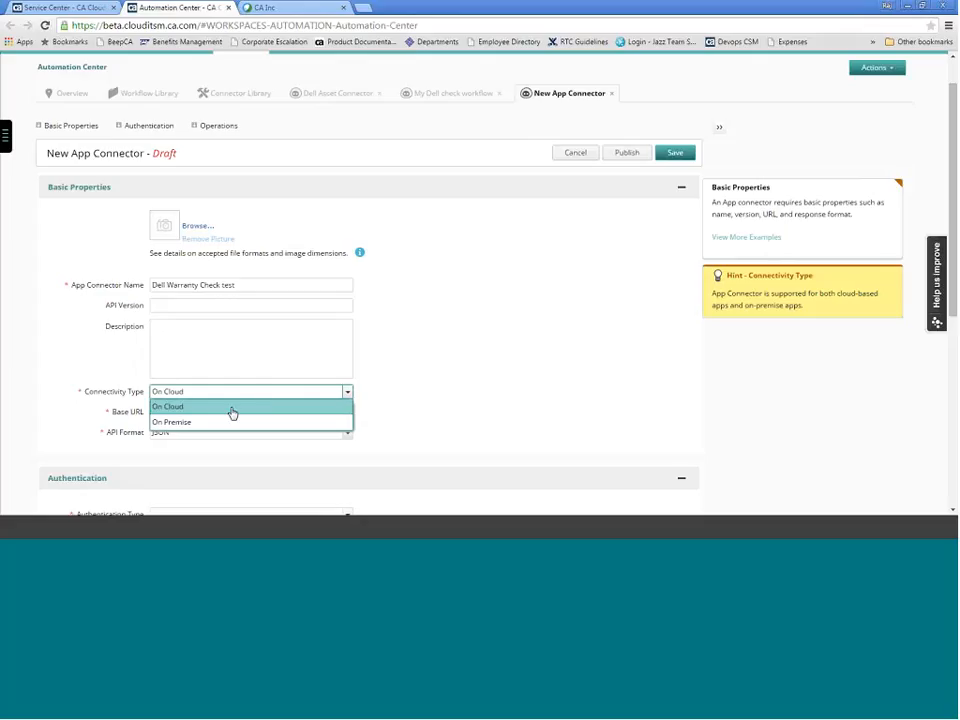
click(232, 407)
click(231, 410)
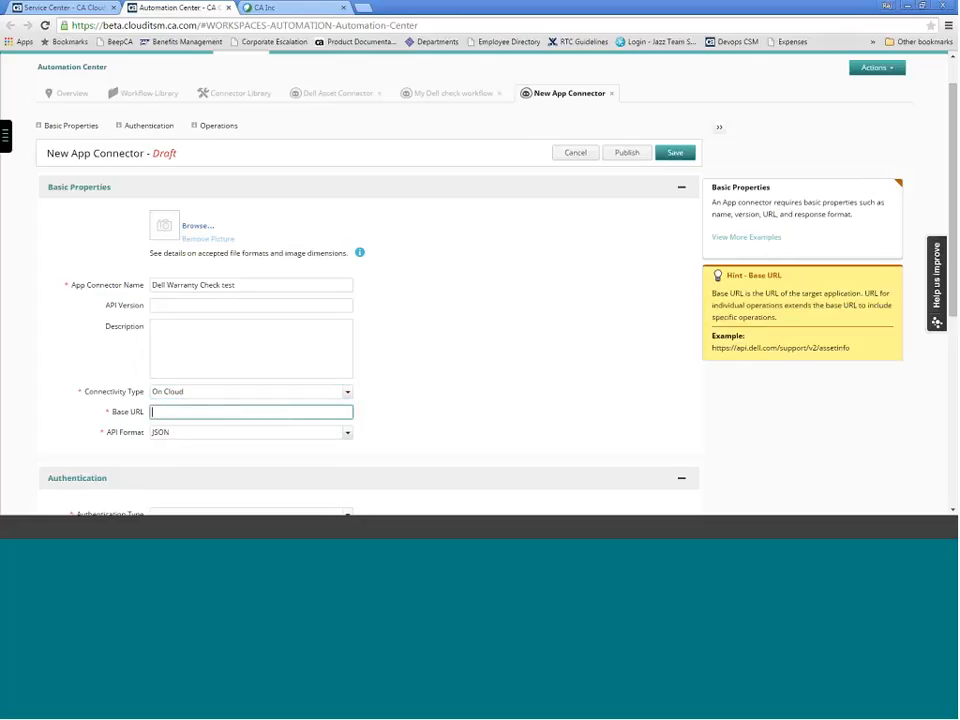
drag(851, 348, 711, 348)
key(ctrl+c)
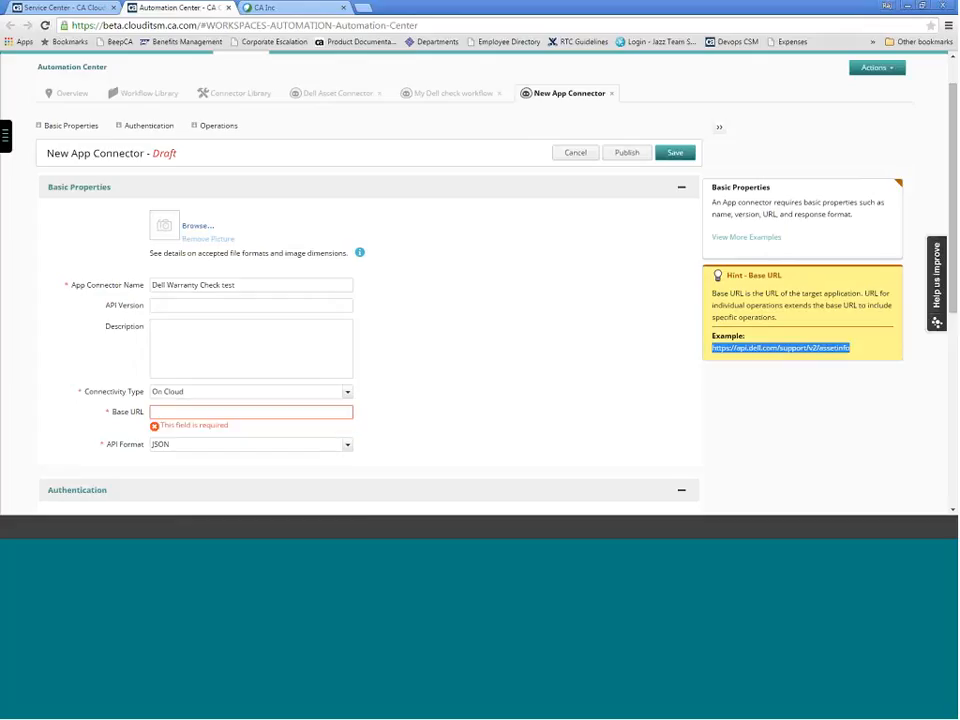
click(204, 413)
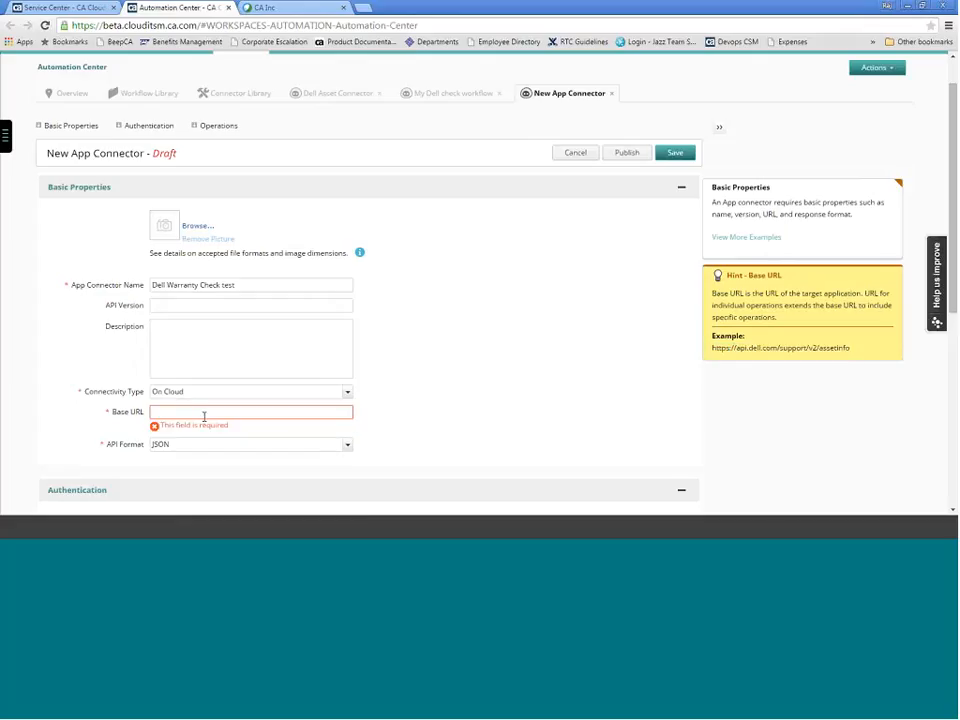
key(ctrl+v)
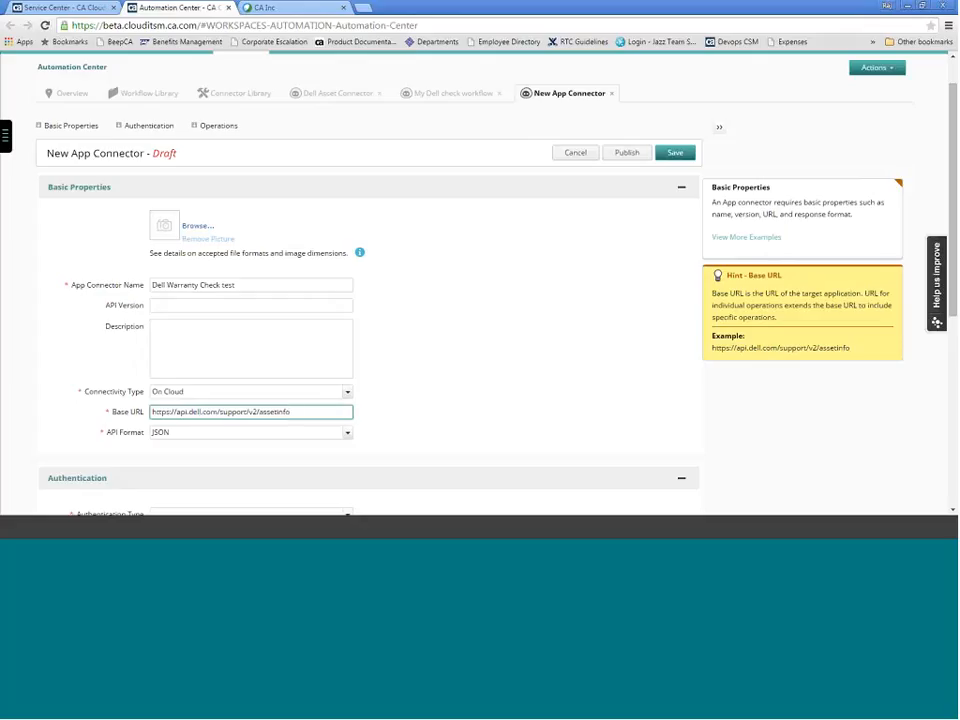
Set the connector's API Format to XML.
click(347, 434)
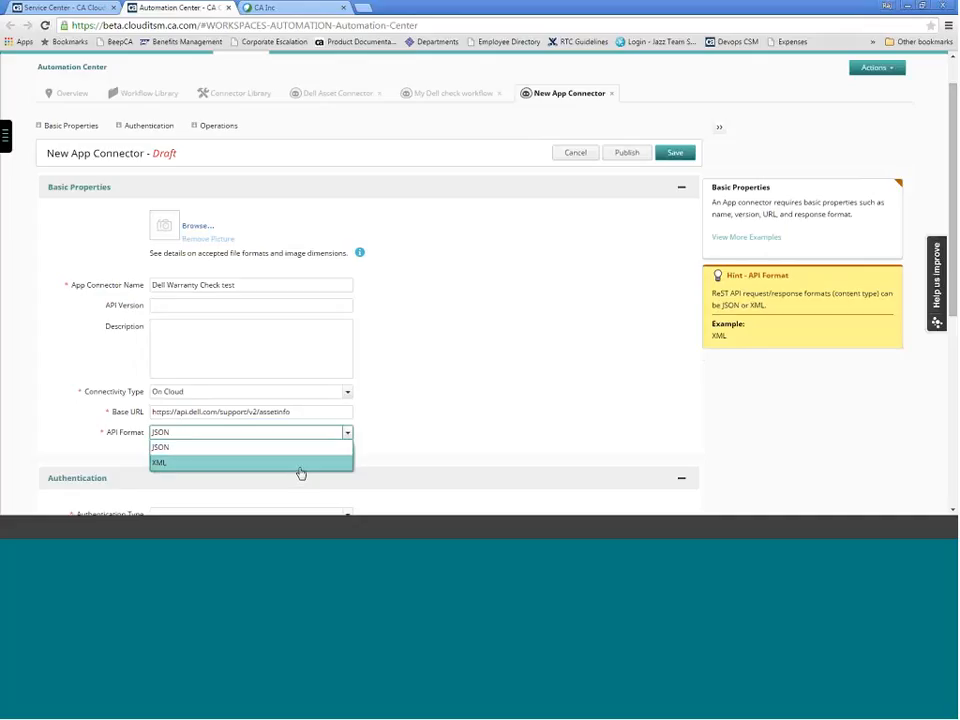
click(301, 463)
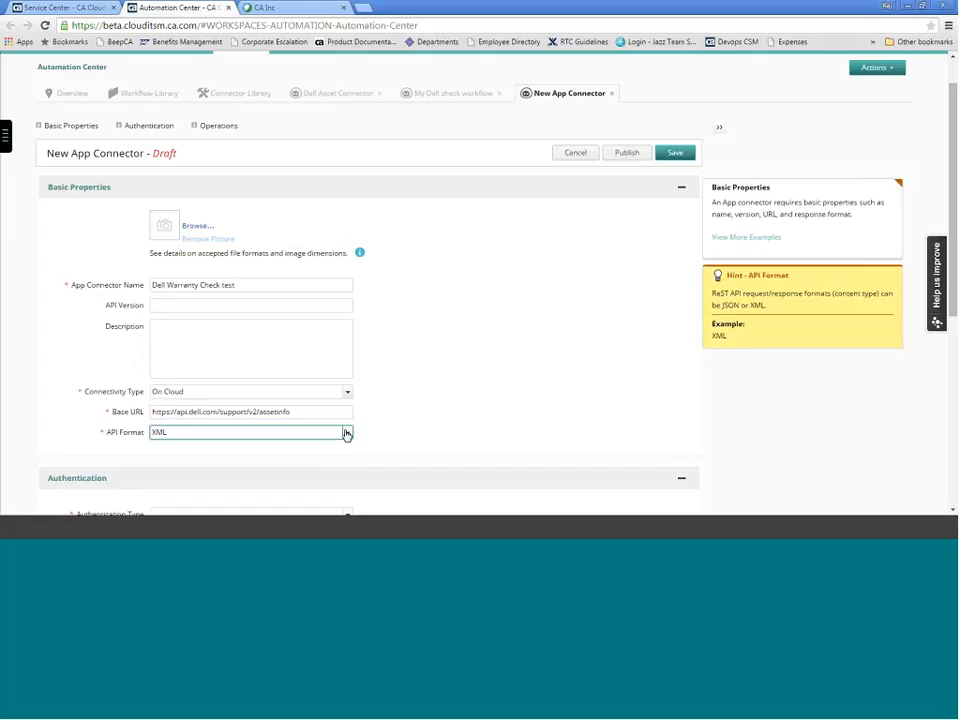
click(952, 249)
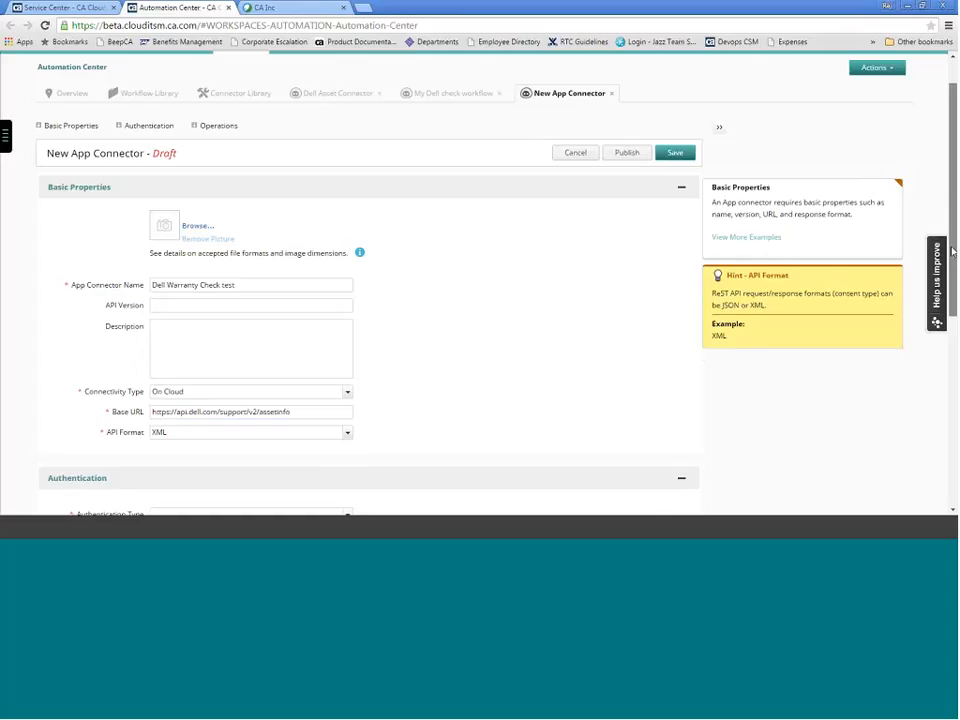
drag(953, 251, 953, 254)
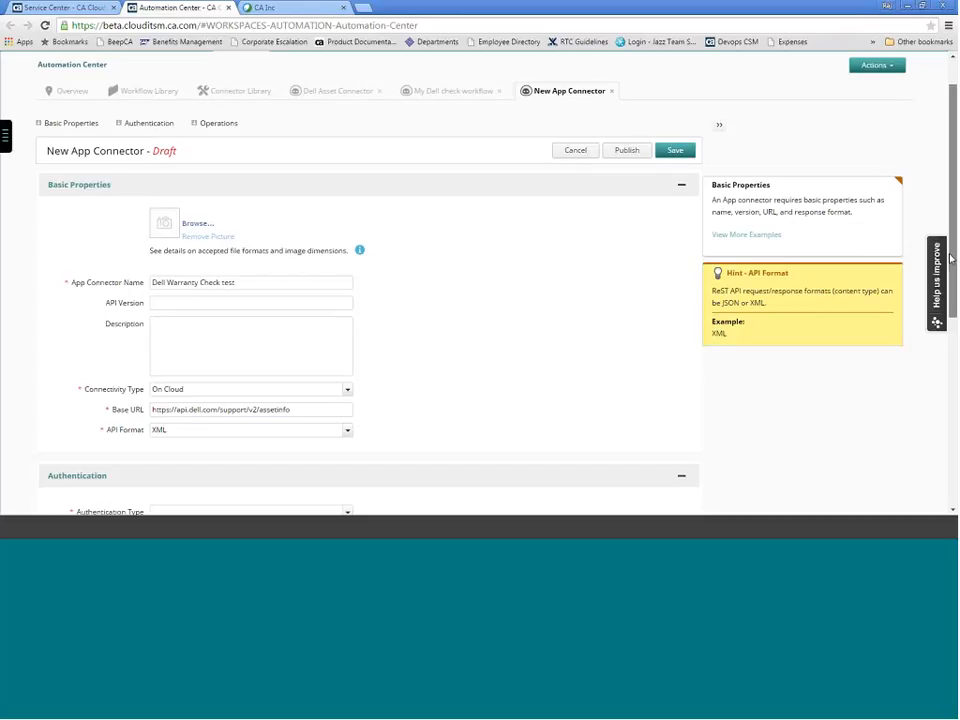
drag(950, 258, 950, 270)
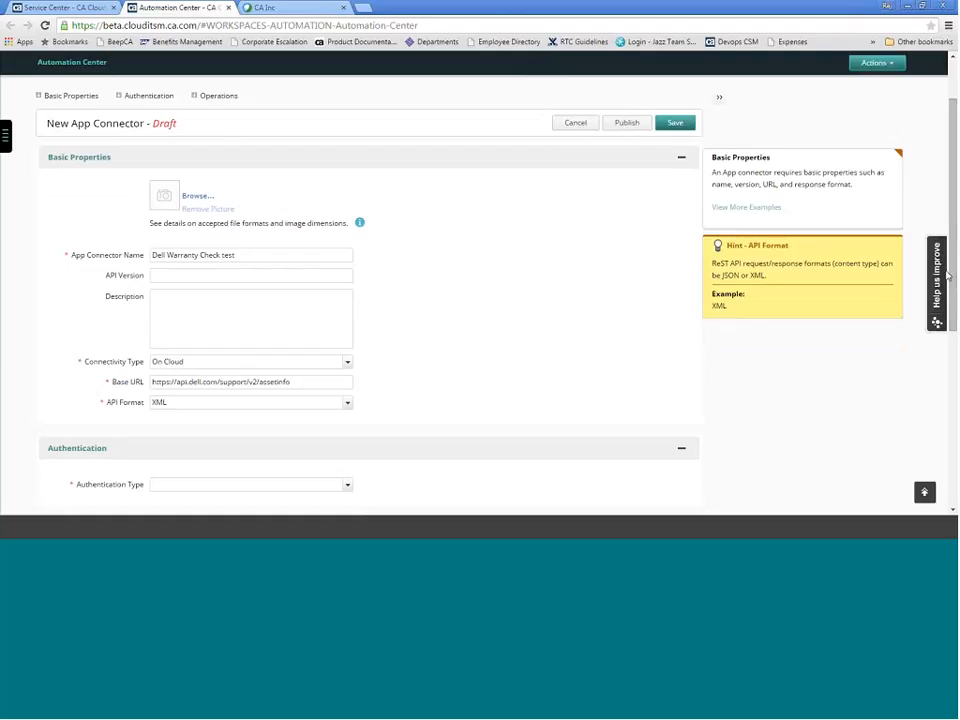
click(300, 402)
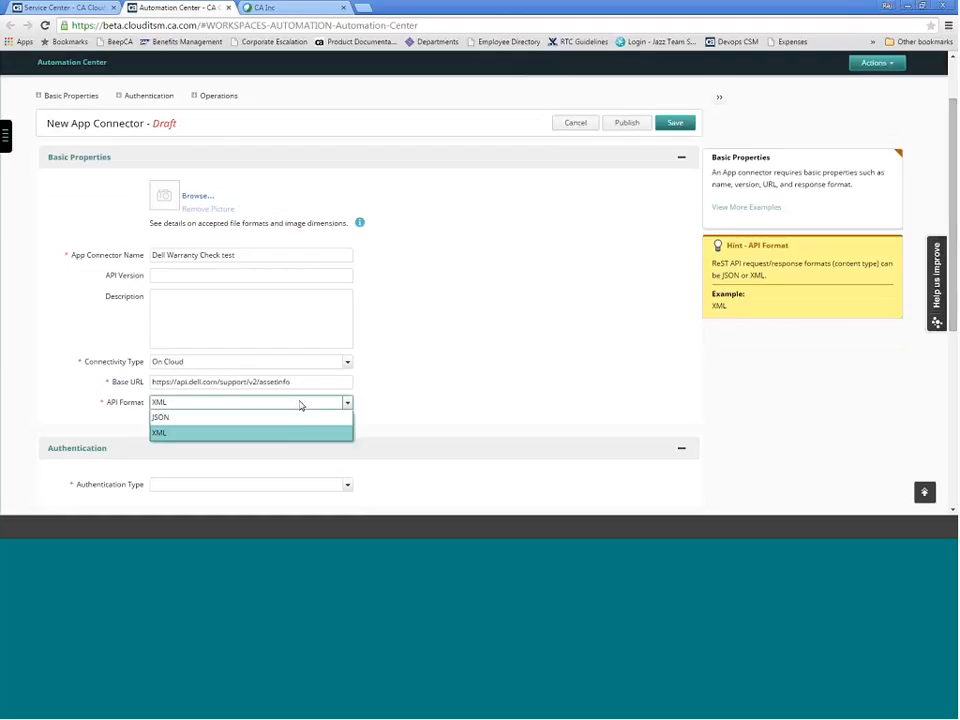
click(257, 433)
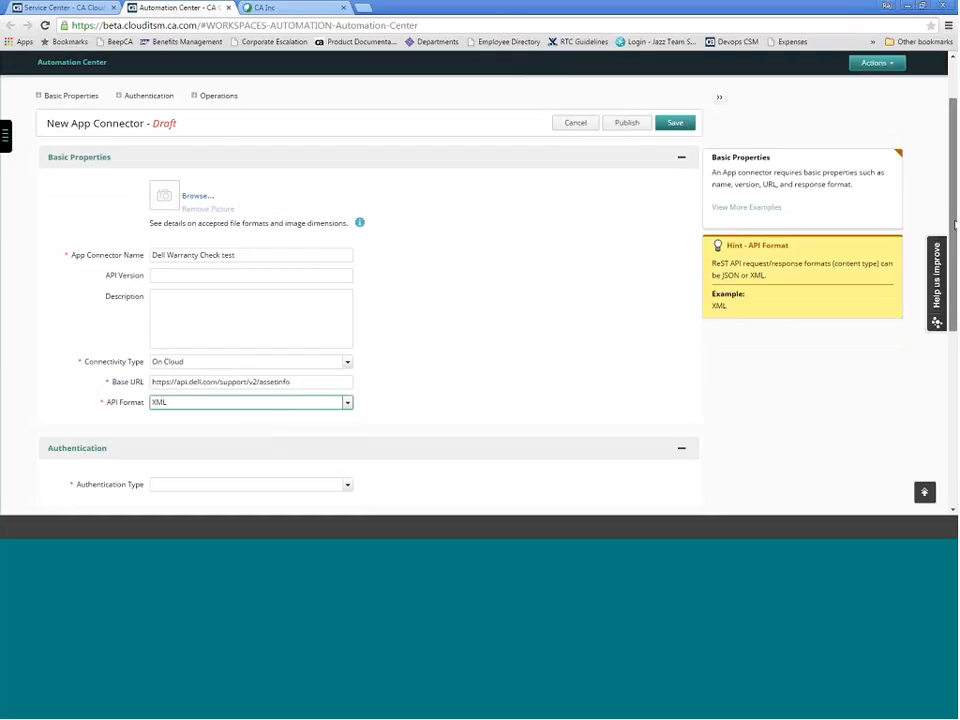
Set the authentication type to Basic Authentication and display the hints for the Username and Password fields.
drag(955, 225, 950, 300)
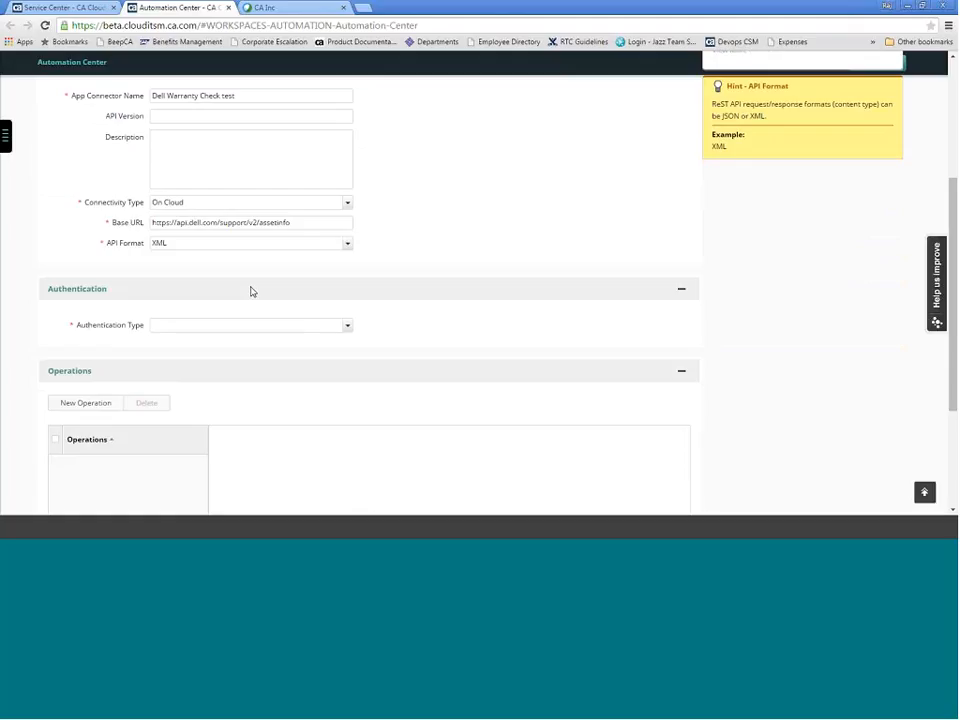
click(280, 328)
click(280, 328)
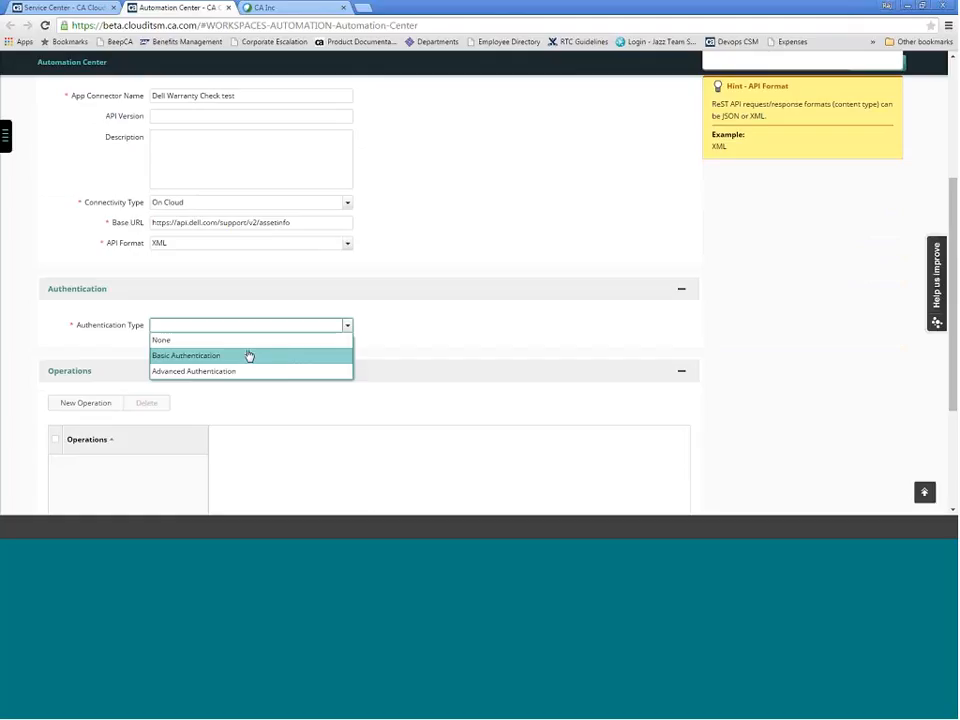
click(249, 356)
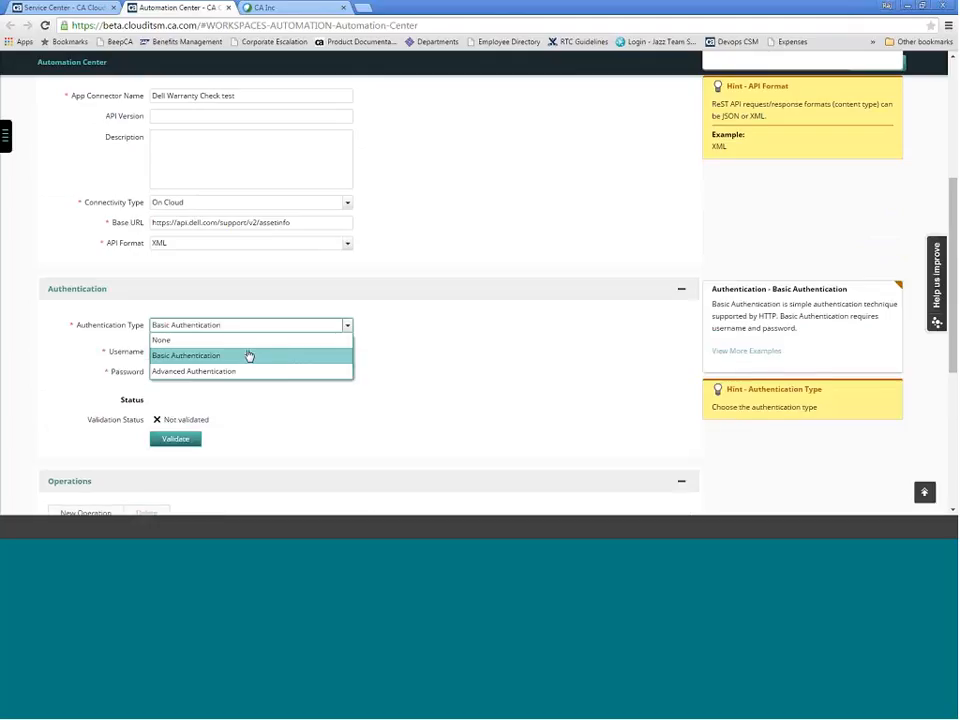
click(247, 350)
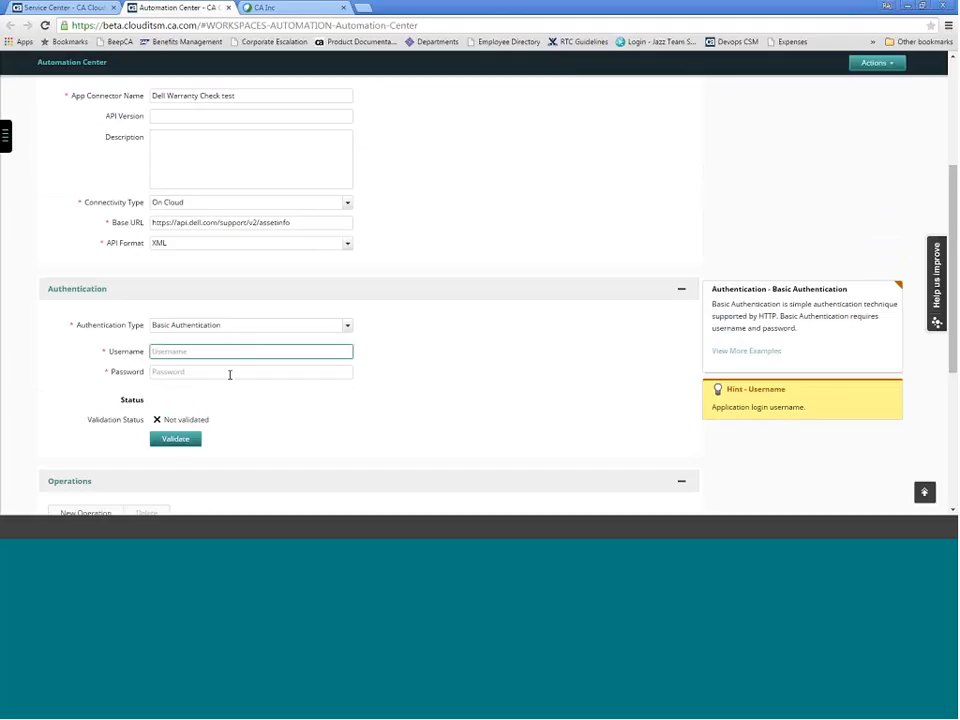
click(229, 375)
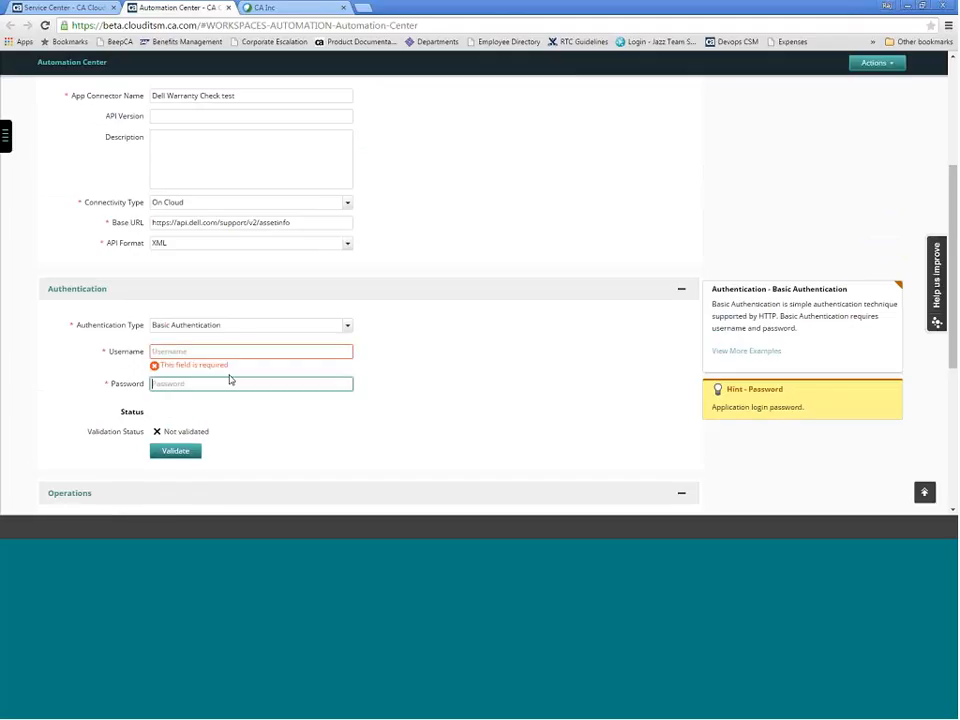
click(209, 353)
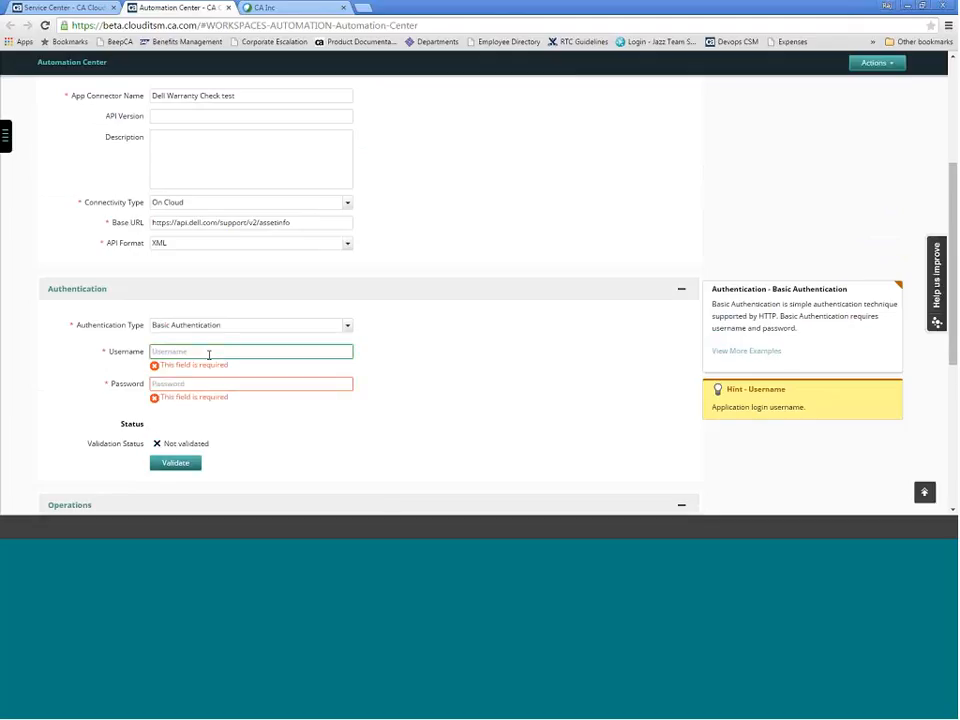
Switch the authentication type to Advanced Authentication and display the hints for Login URL and Logout URL.
click(348, 327)
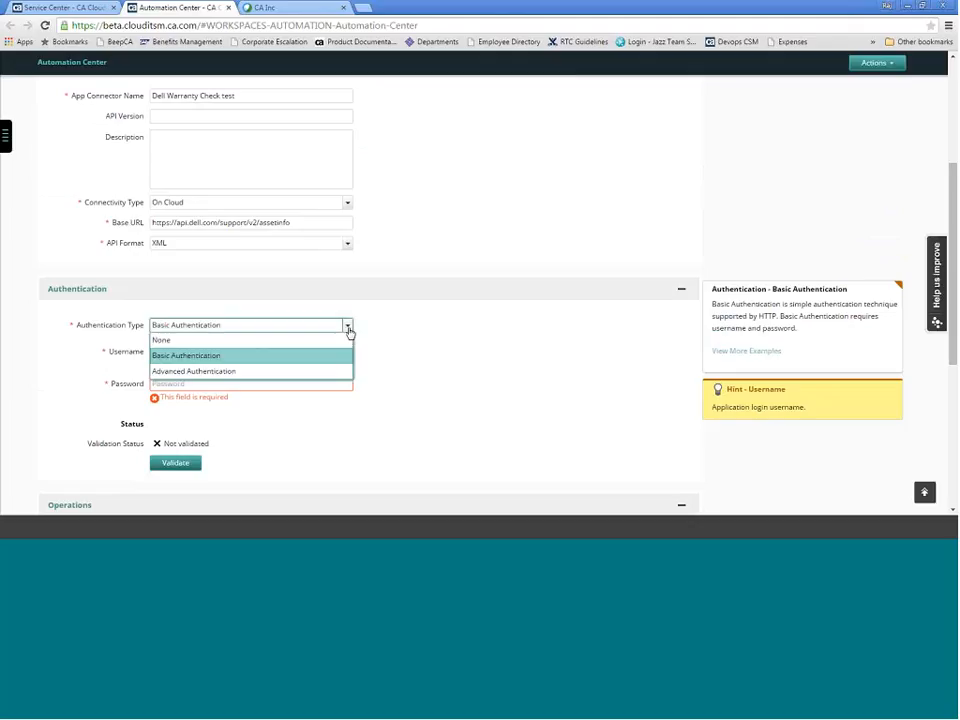
click(287, 372)
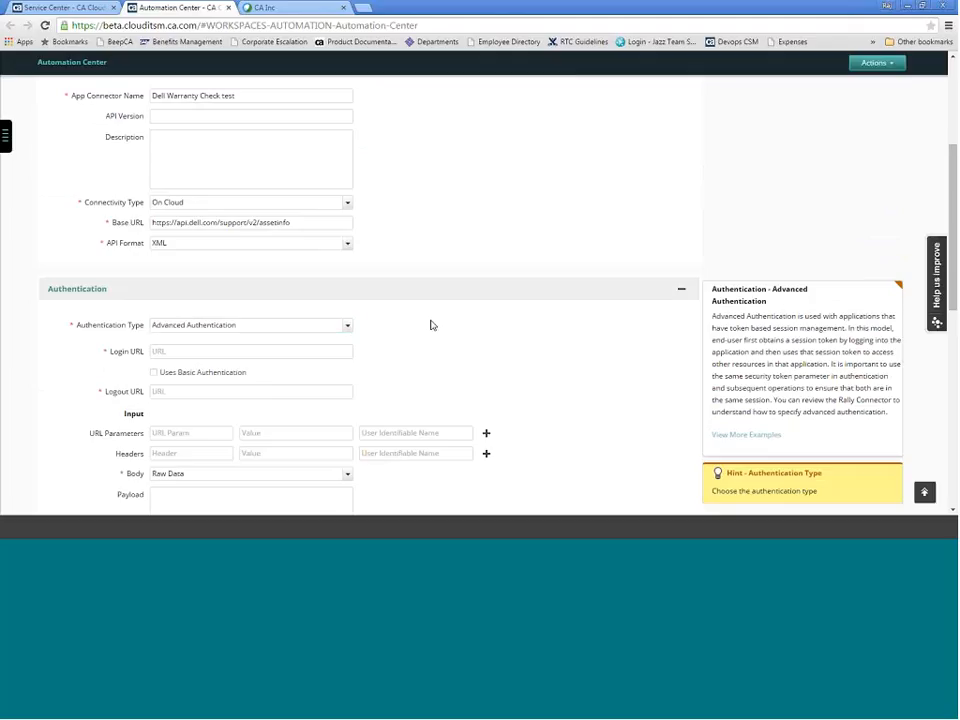
scroll(432, 325, down, 2)
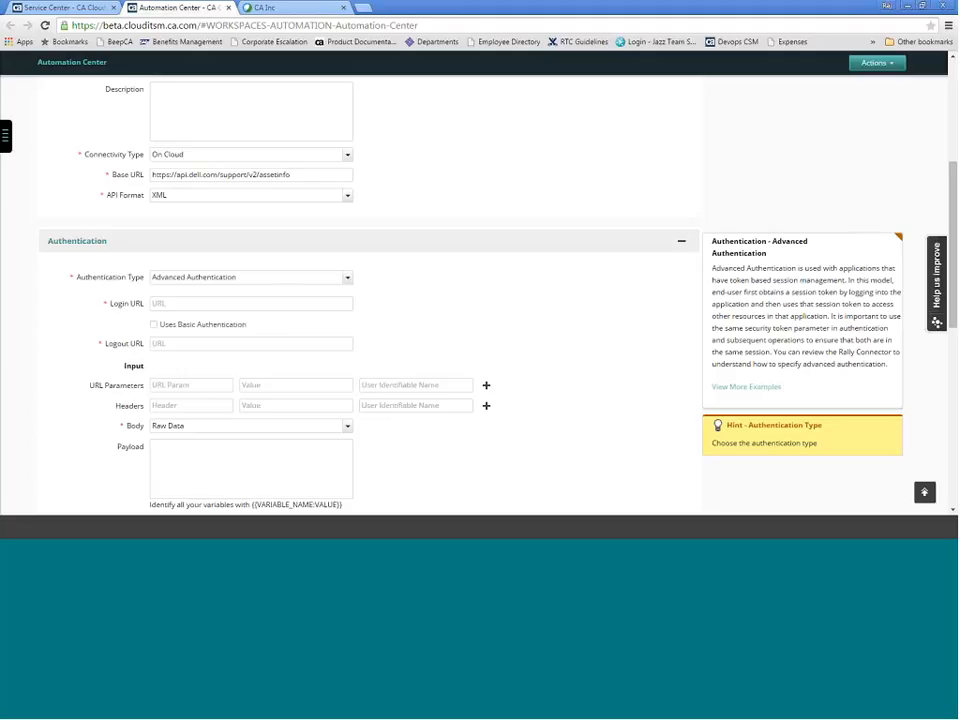
click(337, 304)
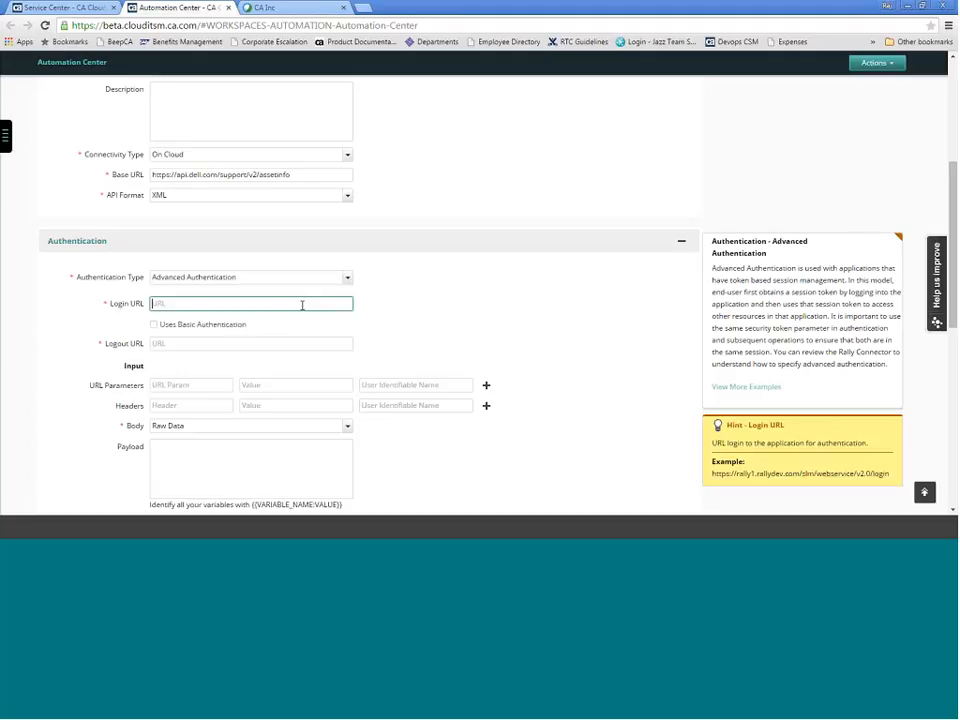
click(264, 341)
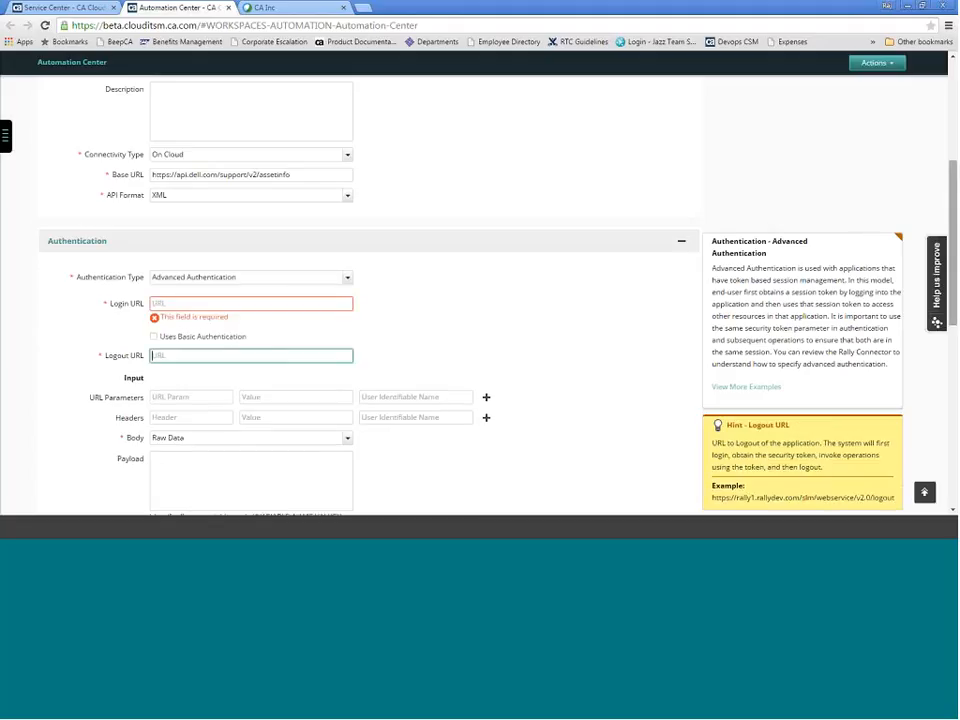
scroll(591, 268, down, 2)
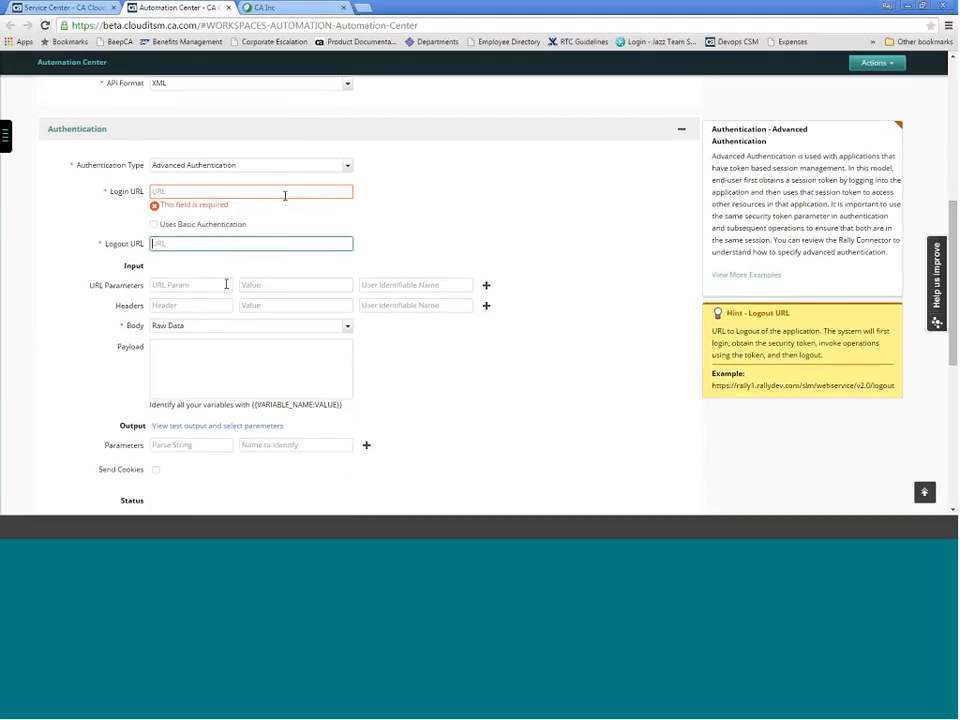
Display the hints for the Advanced Authentication input fields, from the URL Parameters to the Payload.
click(225, 283)
click(213, 297)
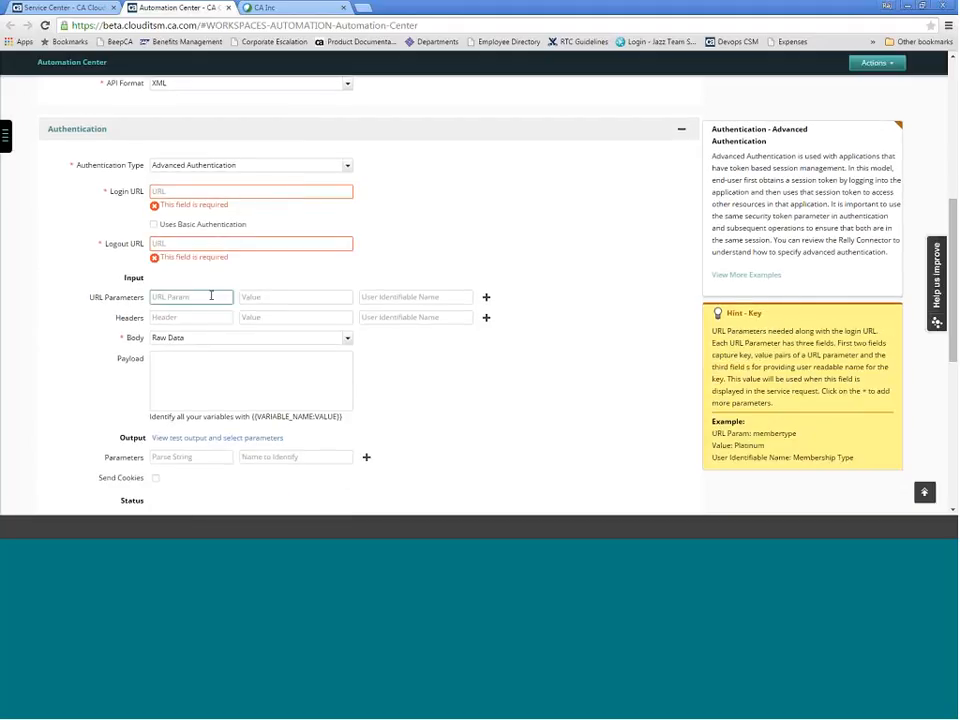
click(307, 309)
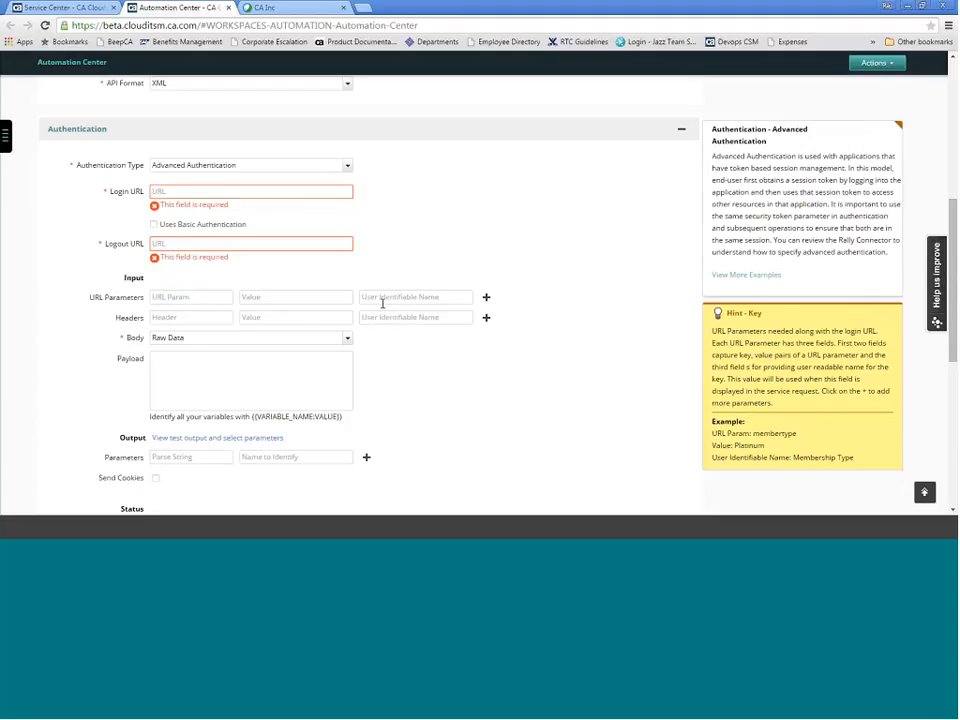
click(382, 299)
click(174, 315)
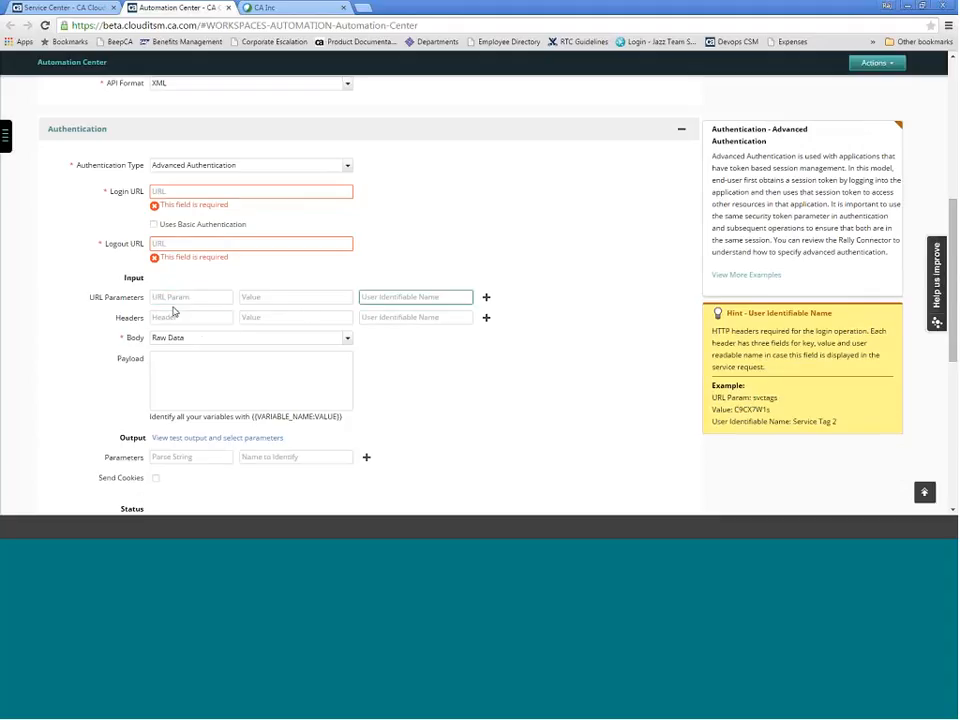
click(210, 366)
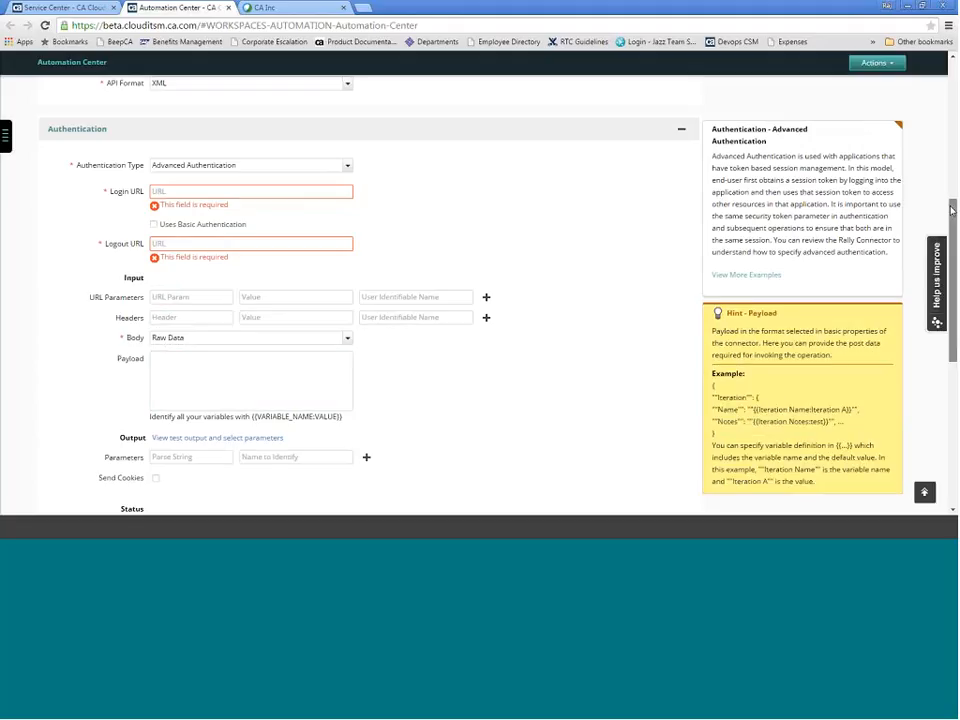
Display the hints for the output Parameters' parse string and identifying name.
drag(951, 225, 950, 265)
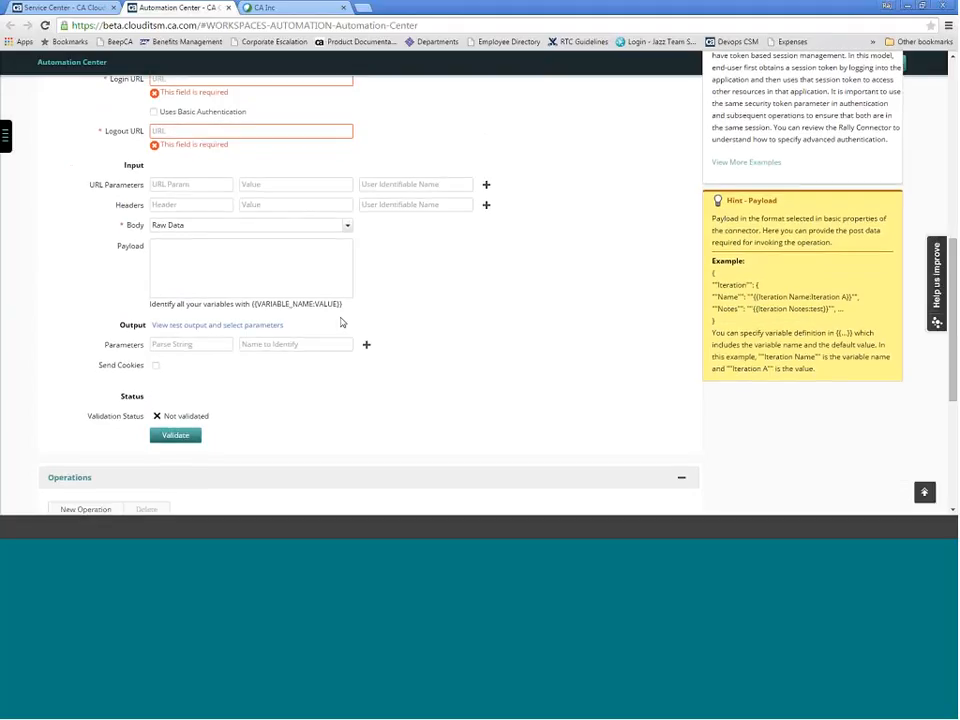
click(215, 344)
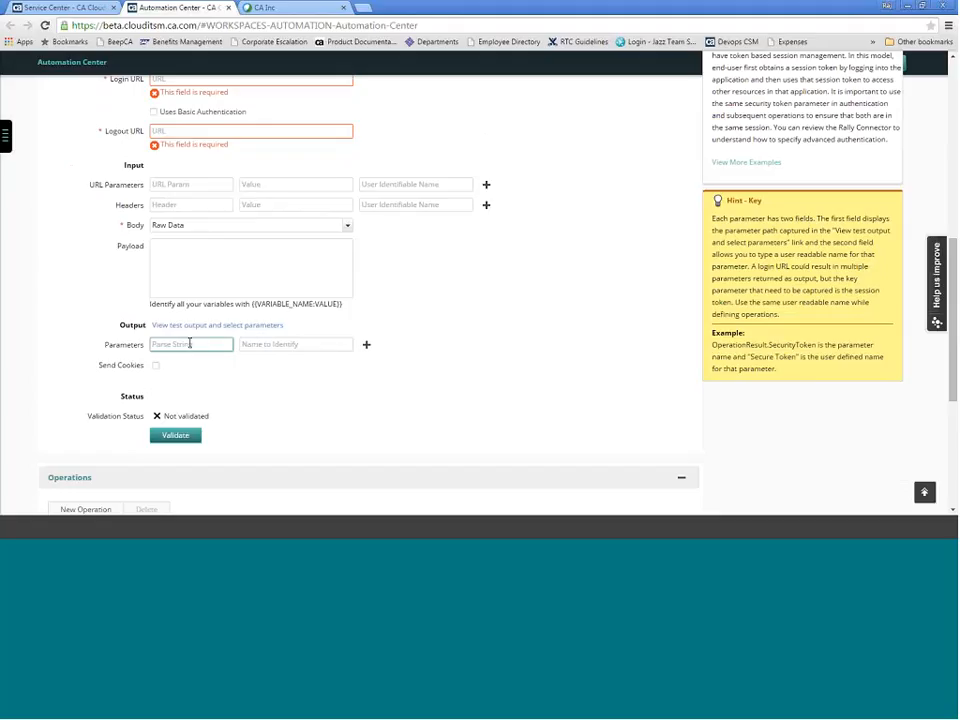
click(260, 347)
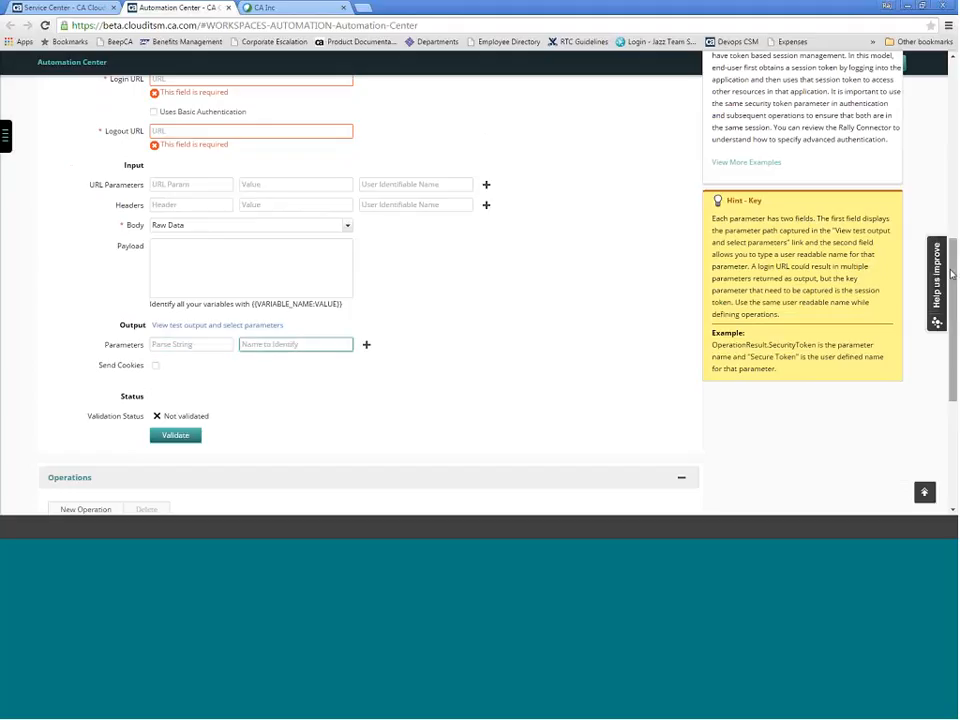
scroll(44, 431, down, 1)
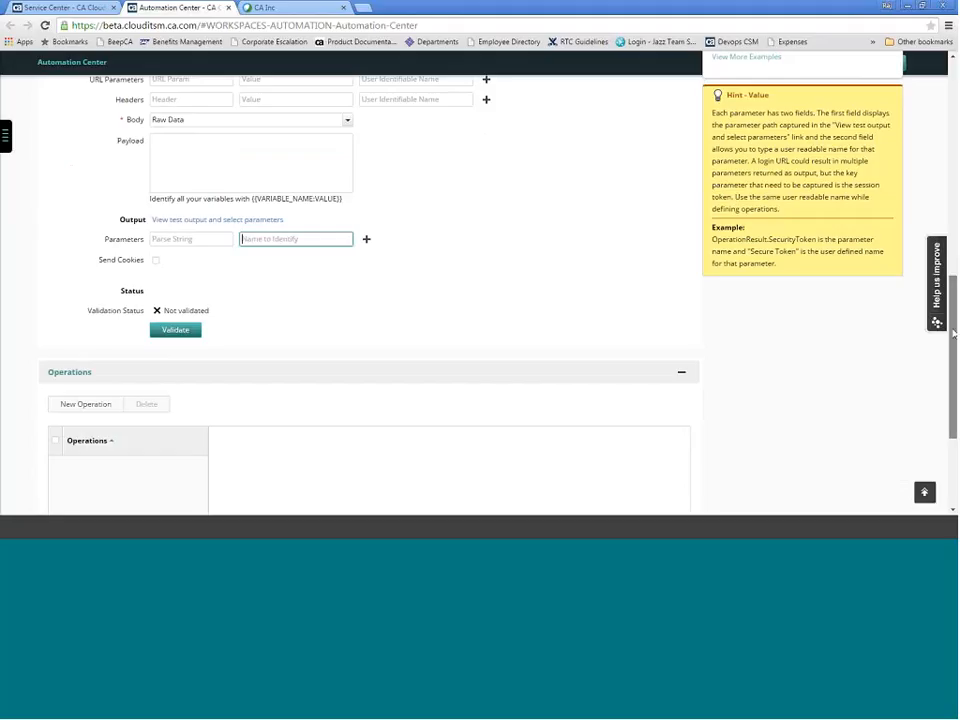
Set the authentication type to None and add a new operation to the connector.
drag(953, 316, 941, 256)
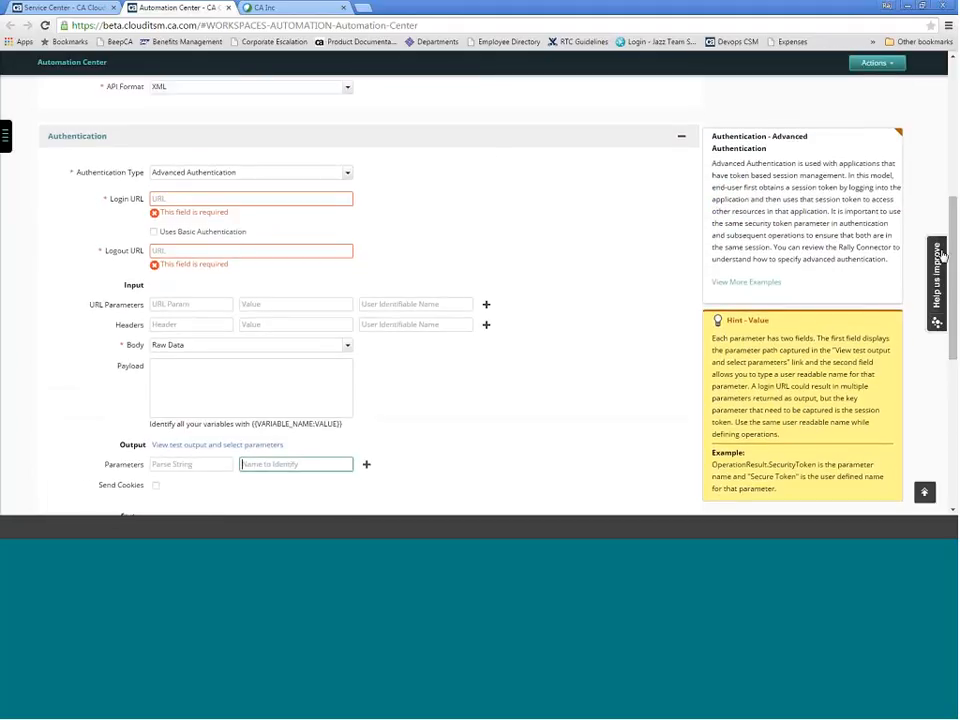
click(347, 173)
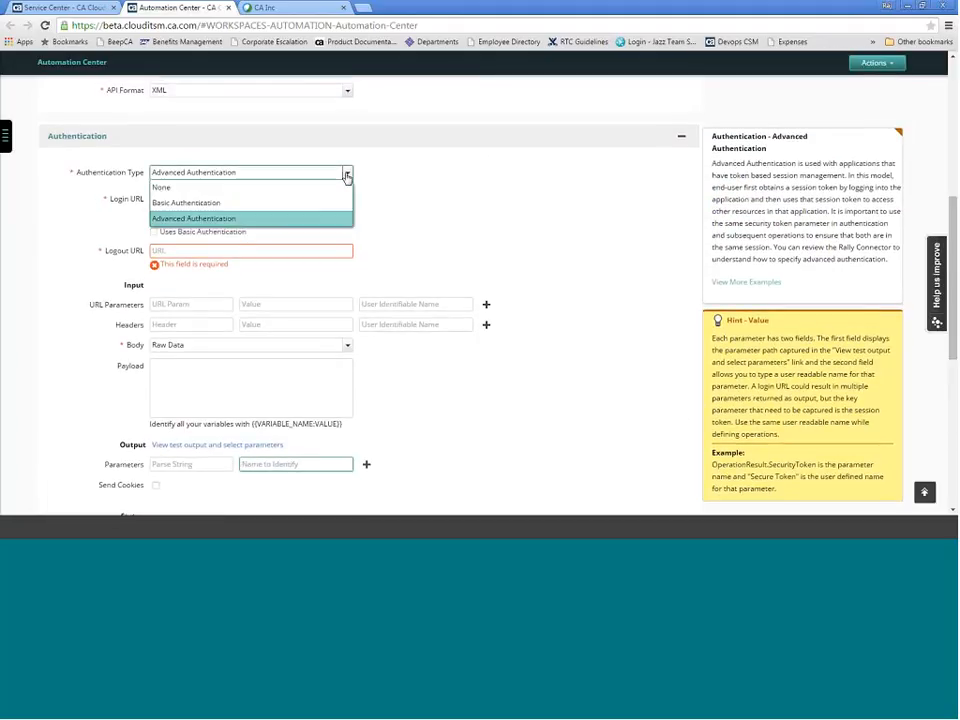
click(281, 193)
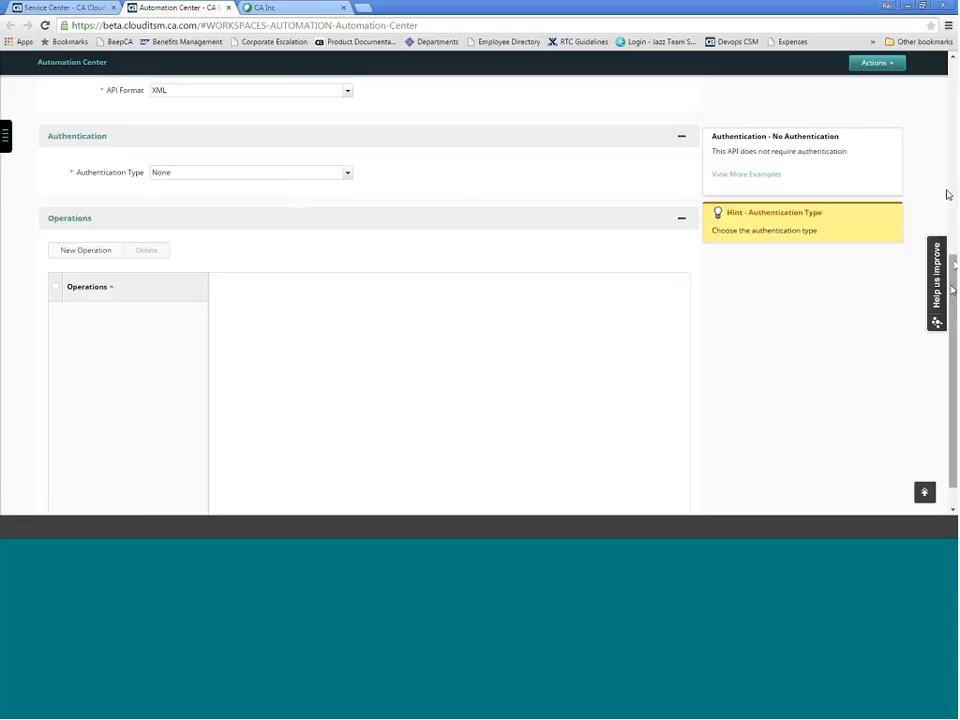
drag(952, 285, 946, 254)
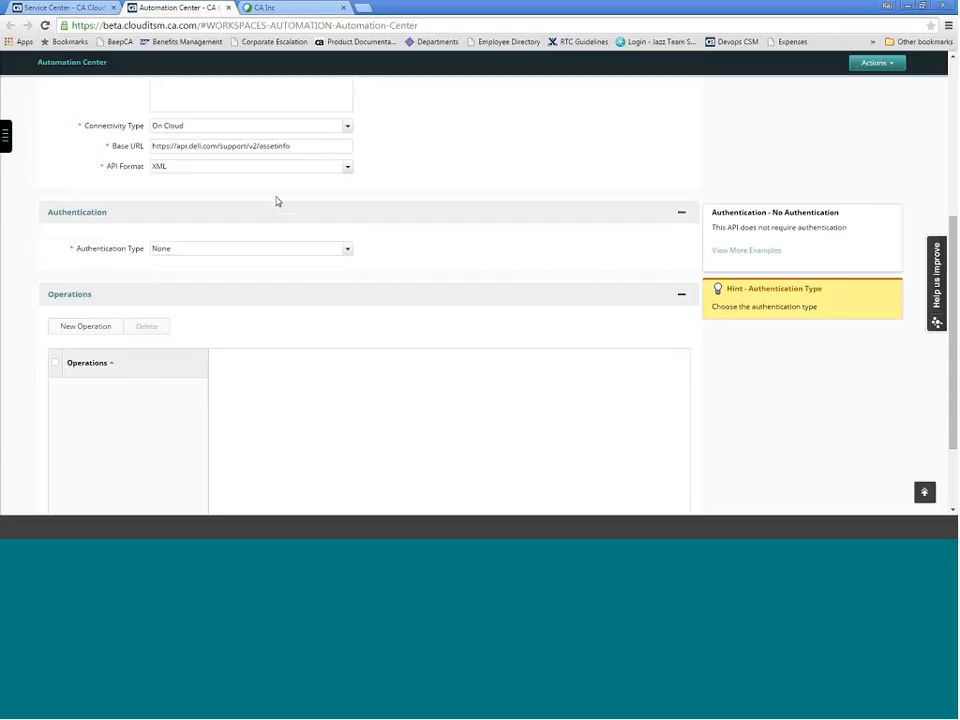
click(90, 327)
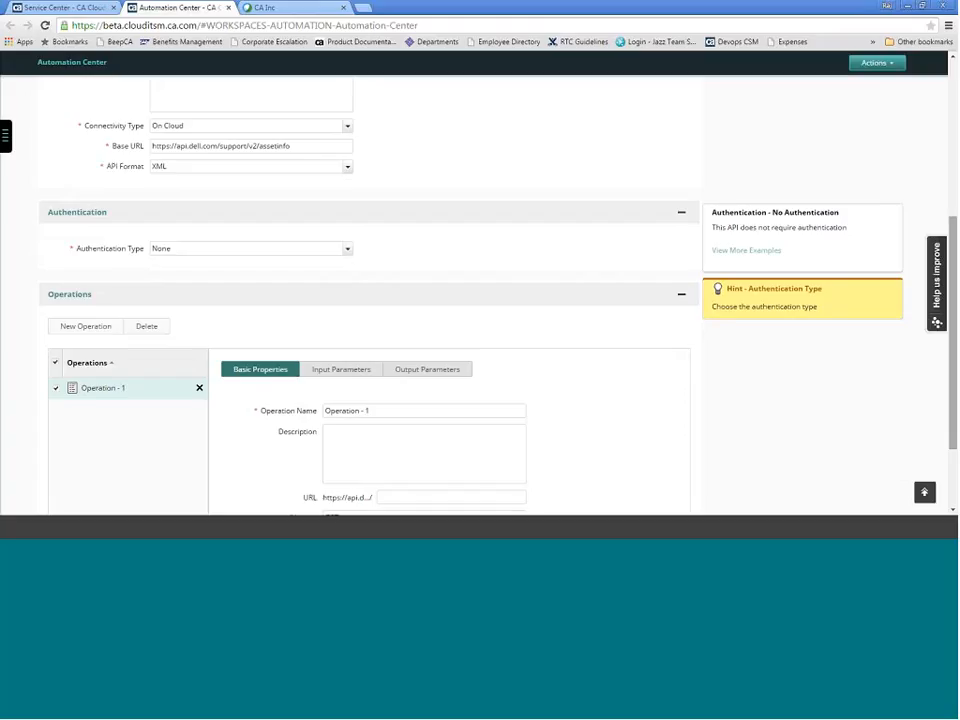
Name the new operation Get Asset Details.
scroll(955, 262, down, 1)
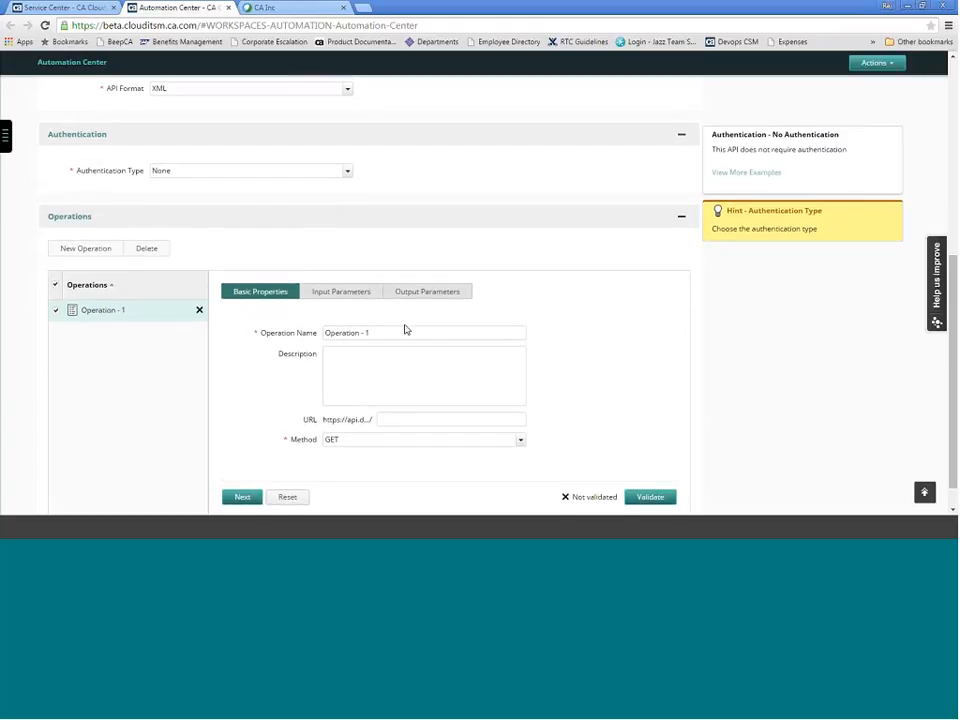
drag(405, 330, 224, 330)
text(Ge)
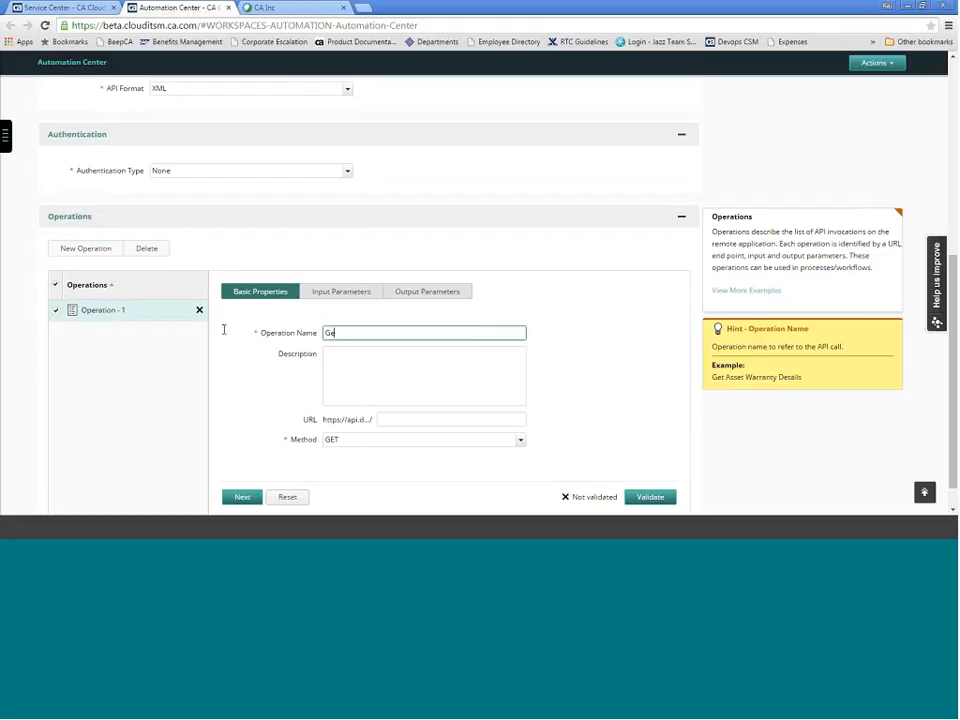
text(t Asset Details)
Set the operation's URL ending to warranty/tags.xml, copied from the hint's example, and choose GET as its method.
key(Tab)
key(Tab)
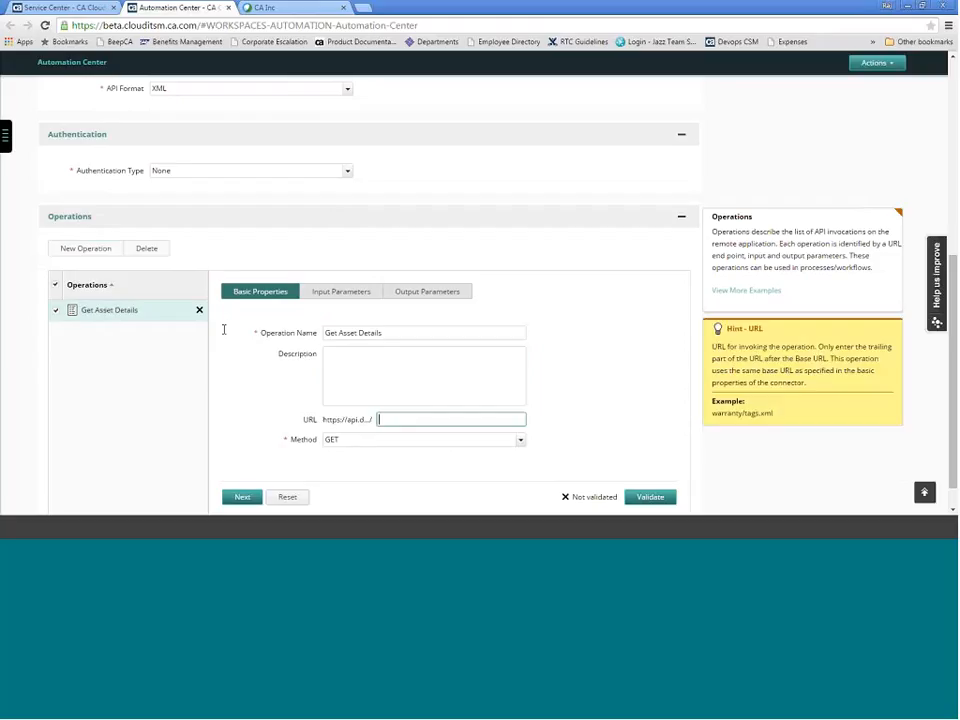
drag(775, 410, 707, 420)
key(ctrl+c)
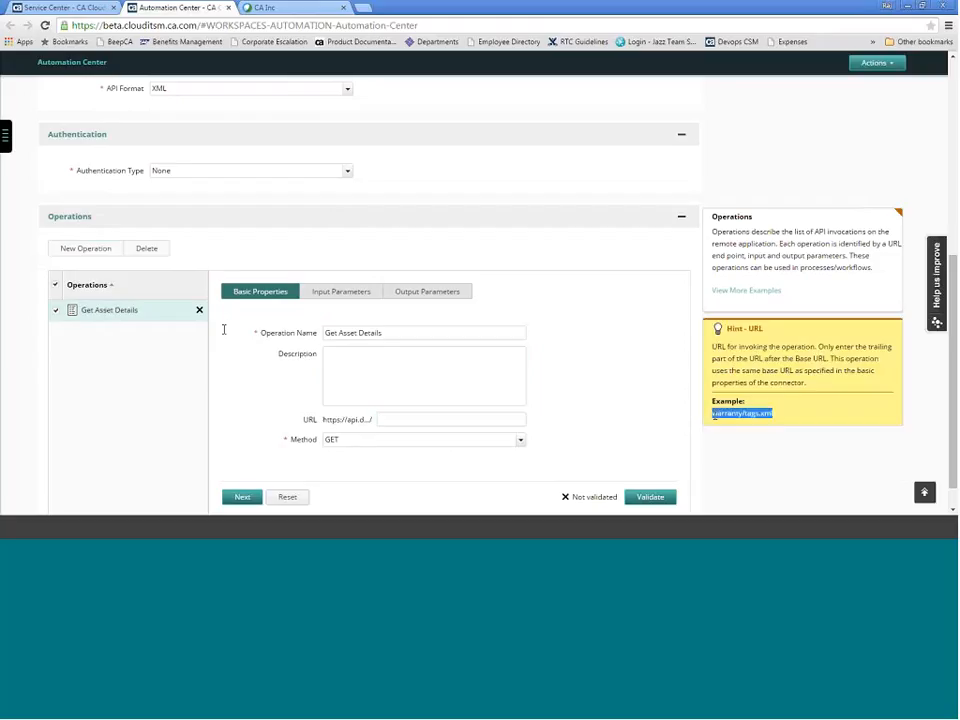
click(408, 420)
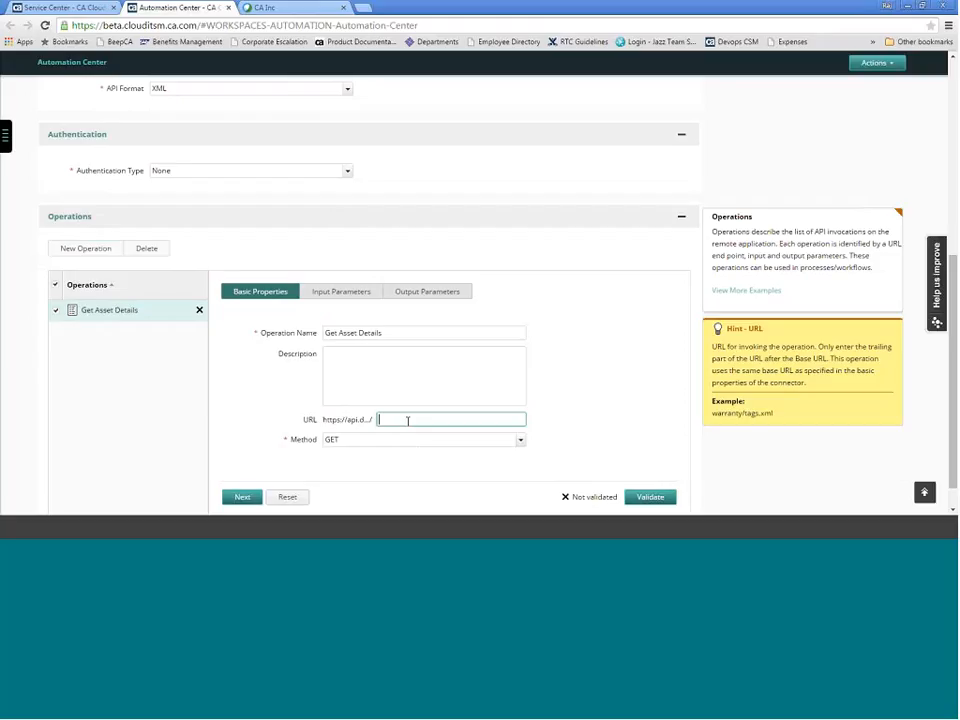
key(ctrl+v)
click(410, 439)
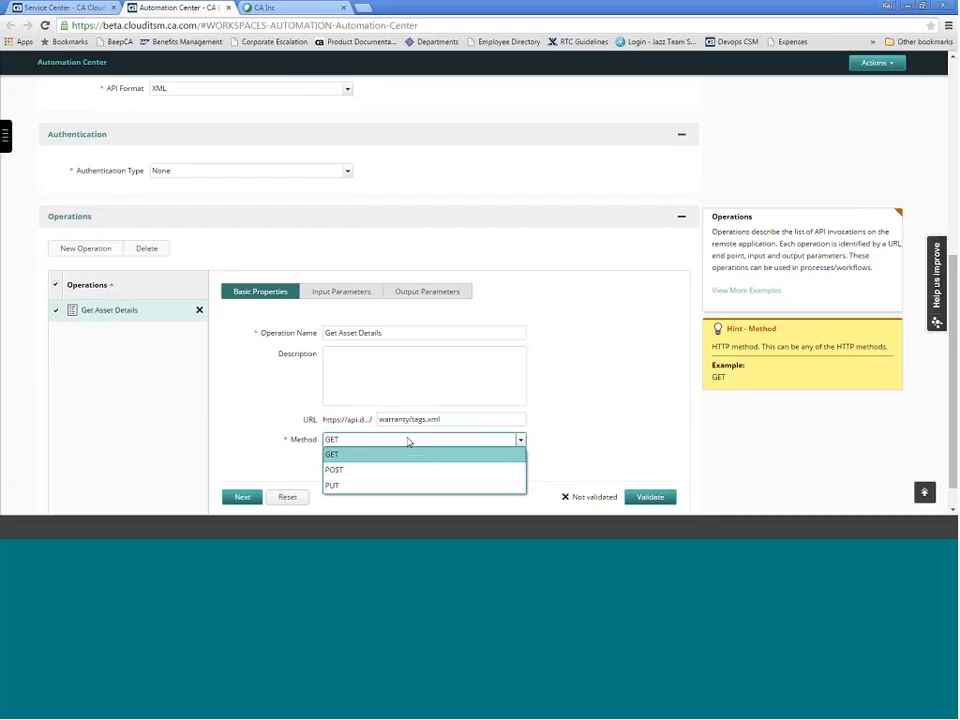
click(382, 457)
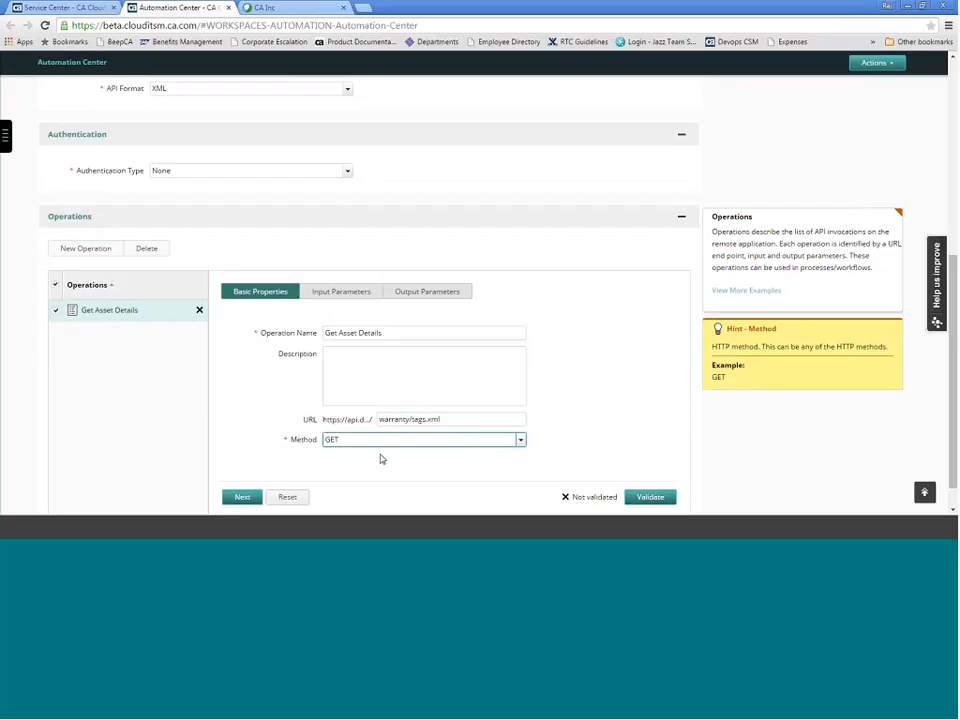
Define the operation's first URL input parameter as svctags with value C9CX7W1 and user identifiable name Asset Tag.
click(326, 293)
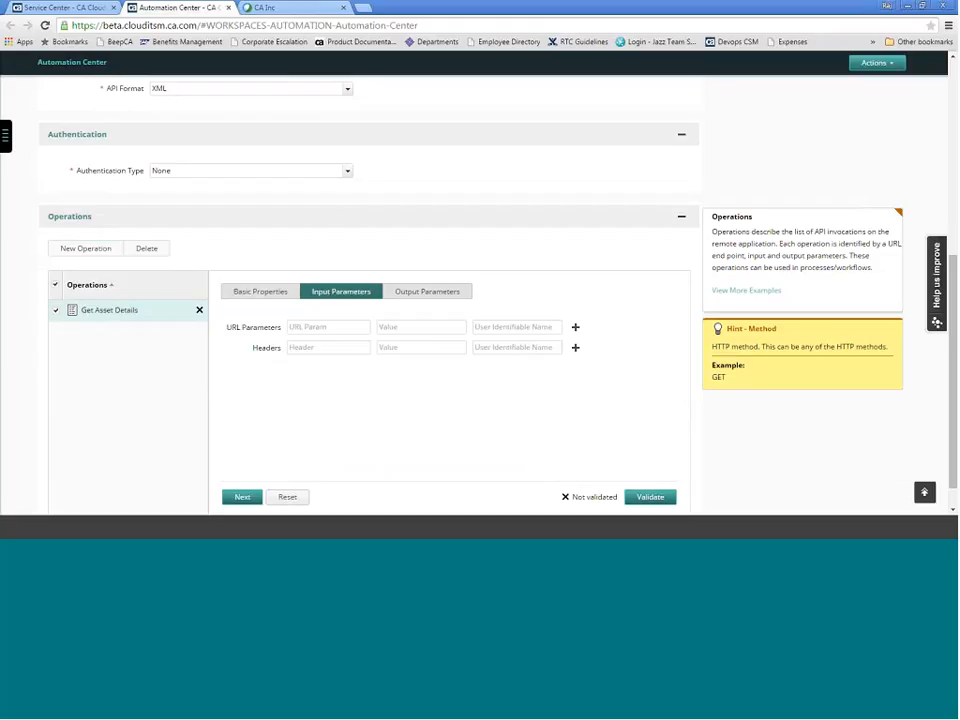
click(332, 325)
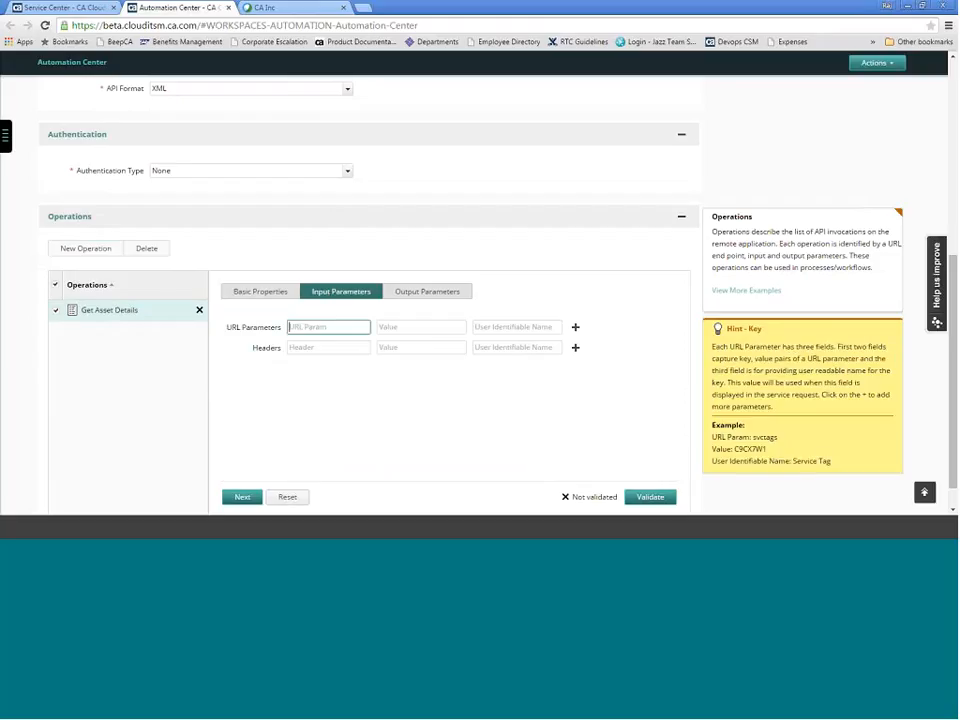
double_click(765, 437)
key(ctrl+c)
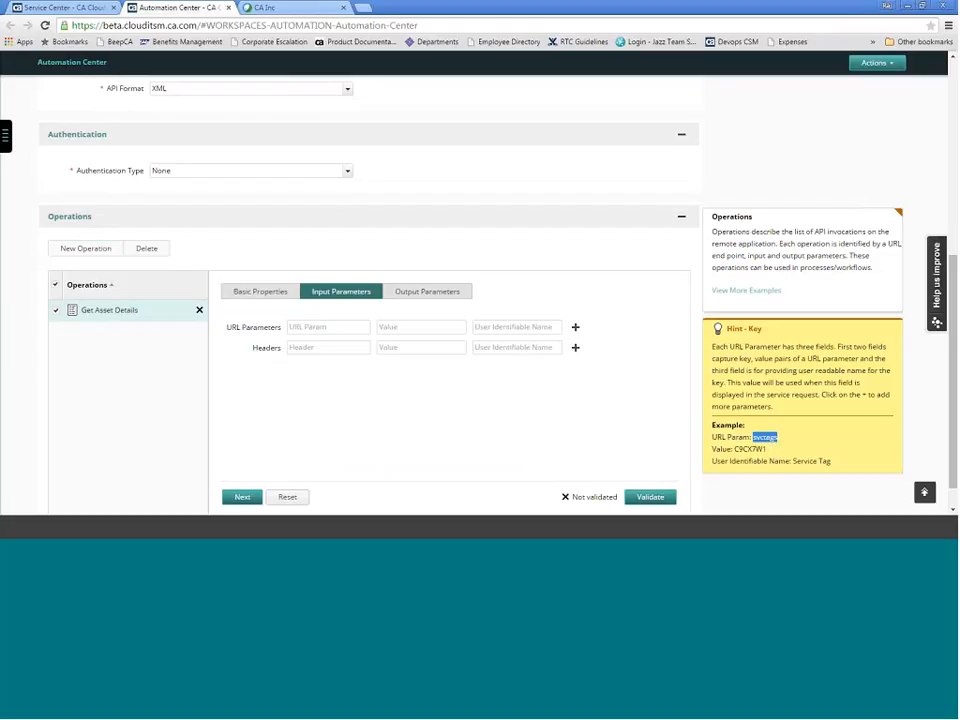
click(328, 327)
key(ctrl+v)
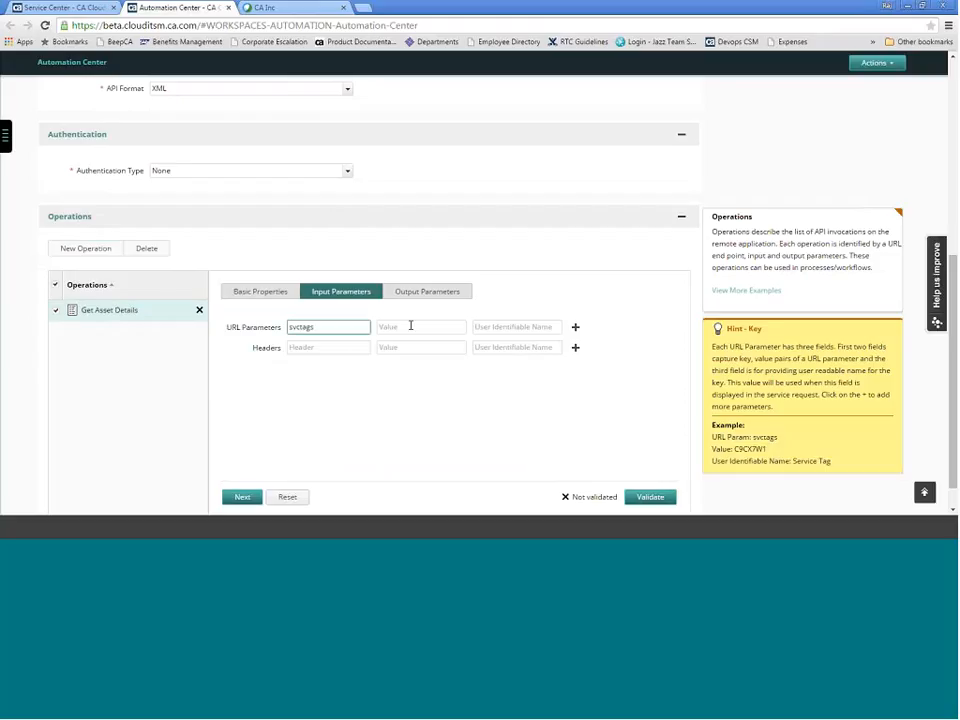
click(431, 328)
click(495, 328)
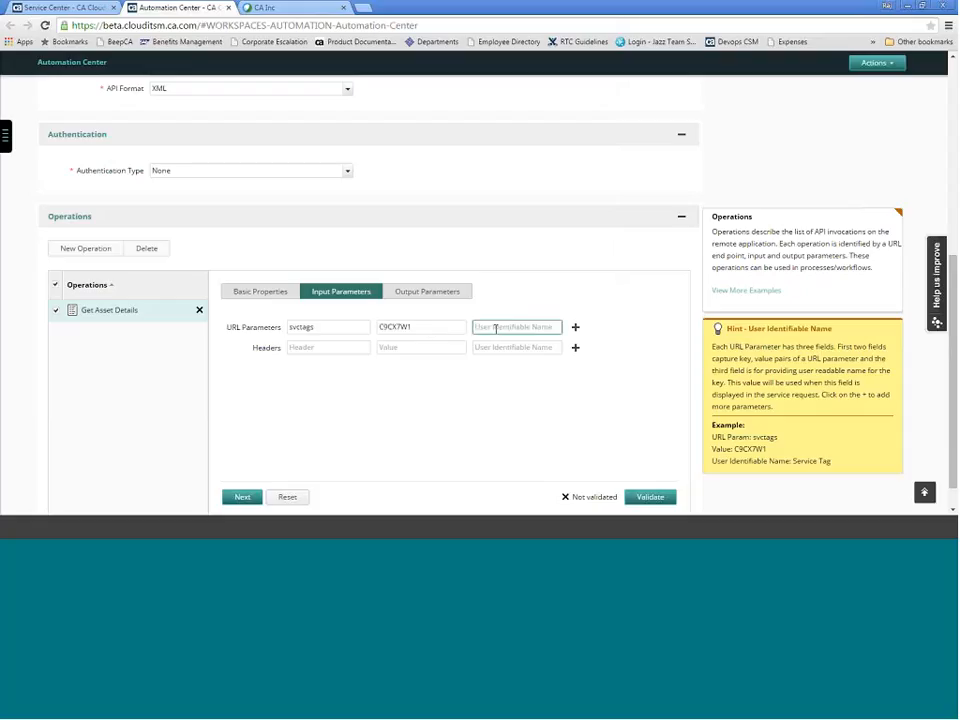
text(Asset Tag)
Add a second URL parameter apikey, paste the API key as its value, and name it API Key.
click(576, 329)
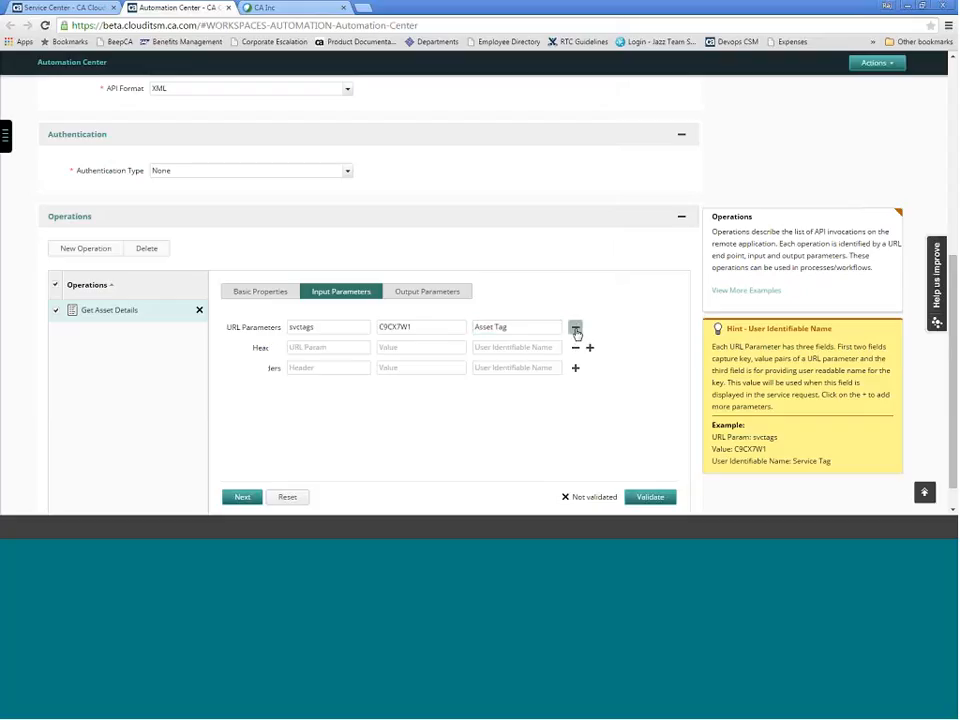
click(335, 349)
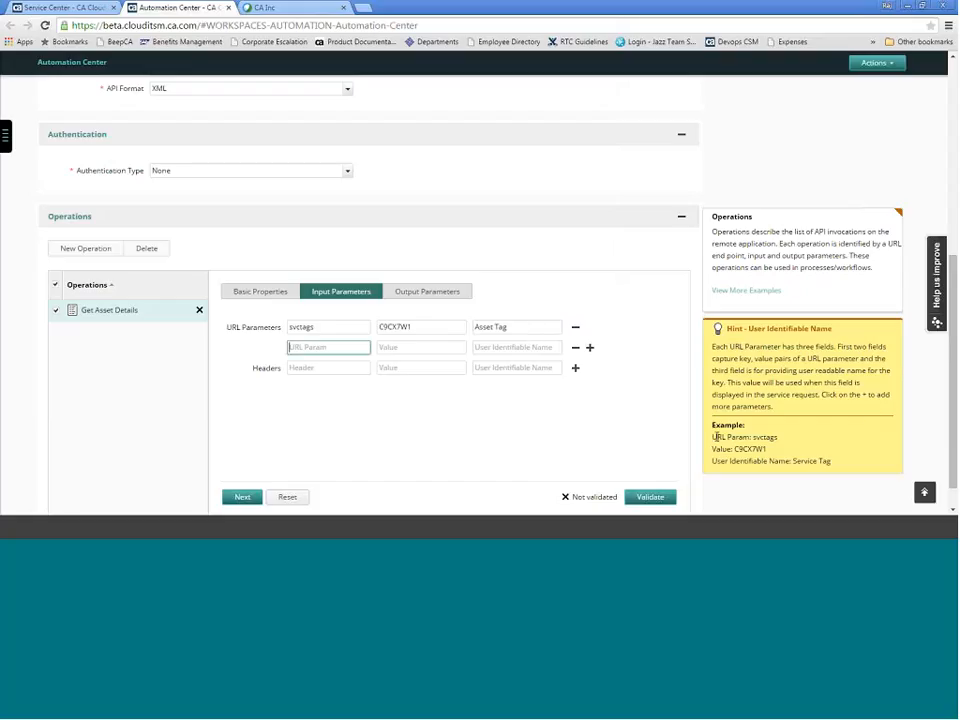
text(apikey)
key(Tab)
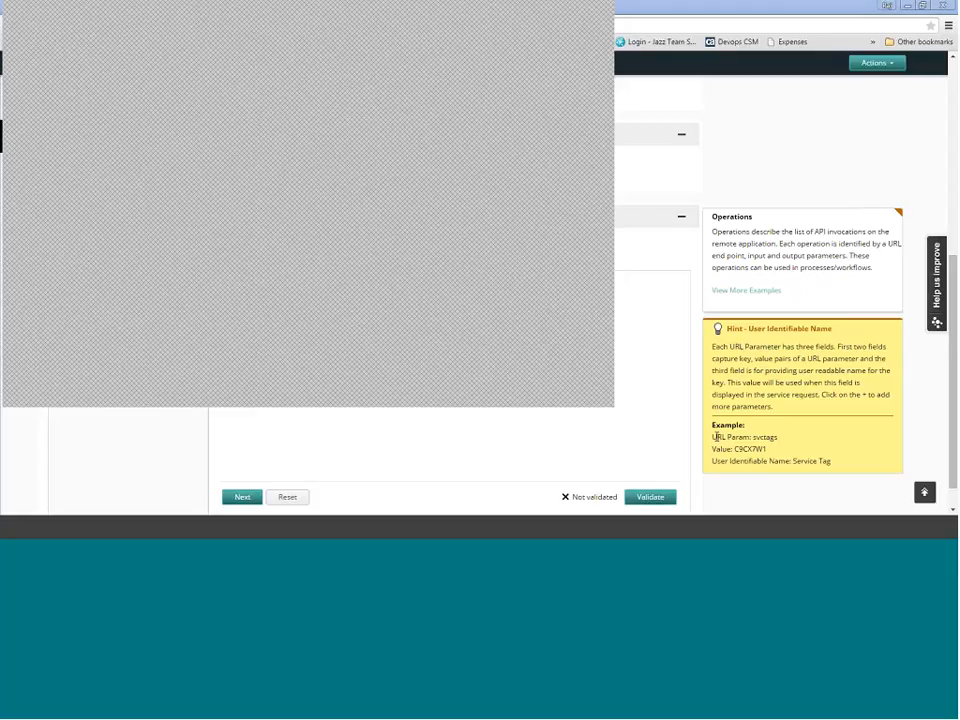
key(alt+Tab)
key(ctrl+v)
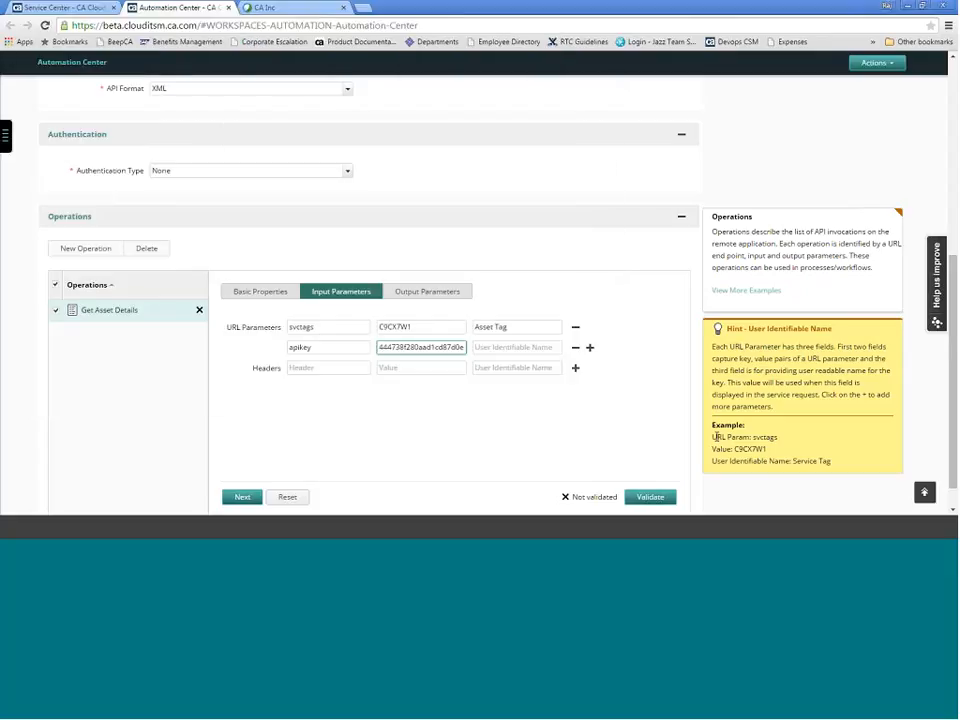
click(494, 346)
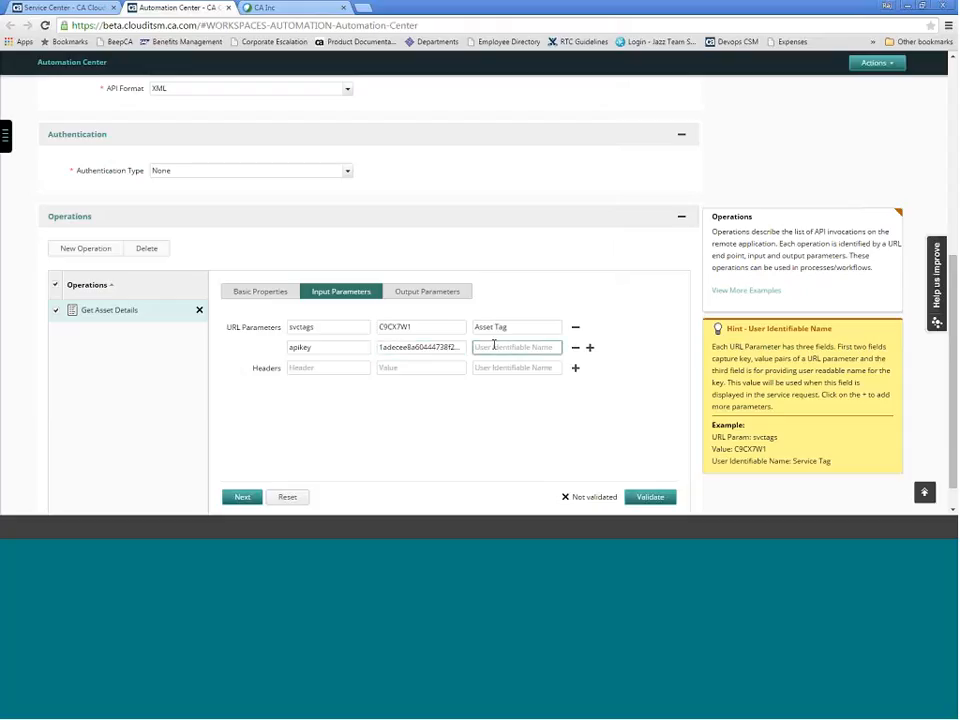
text(API Key)
Open the test output for the operation's output parameters and expand the GetAssetWarrantyResponse node.
click(424, 293)
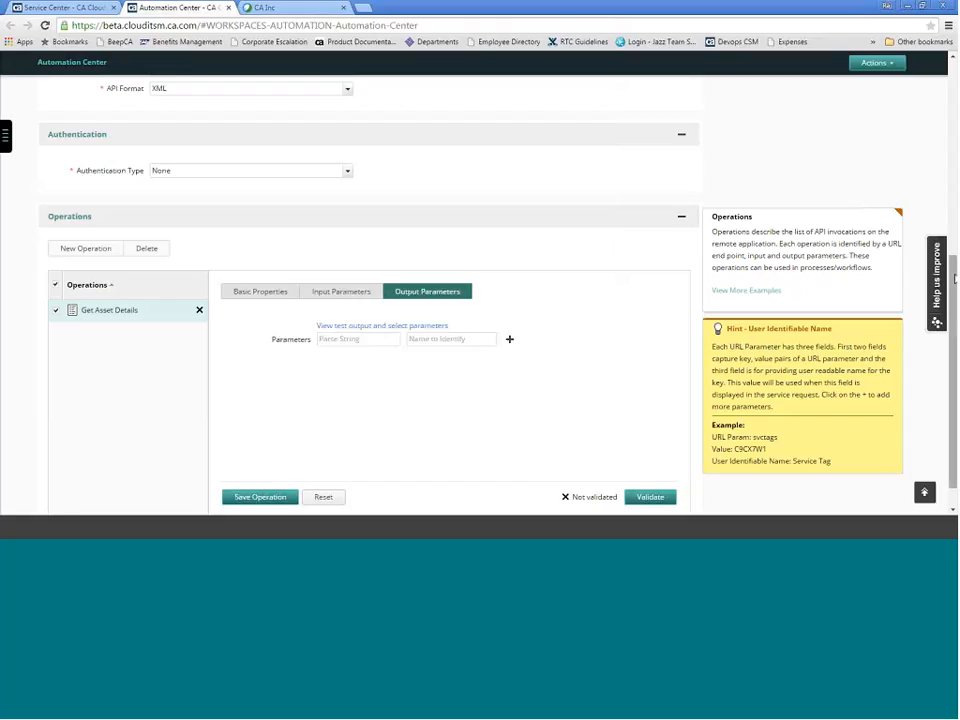
scroll(928, 173, up, 5)
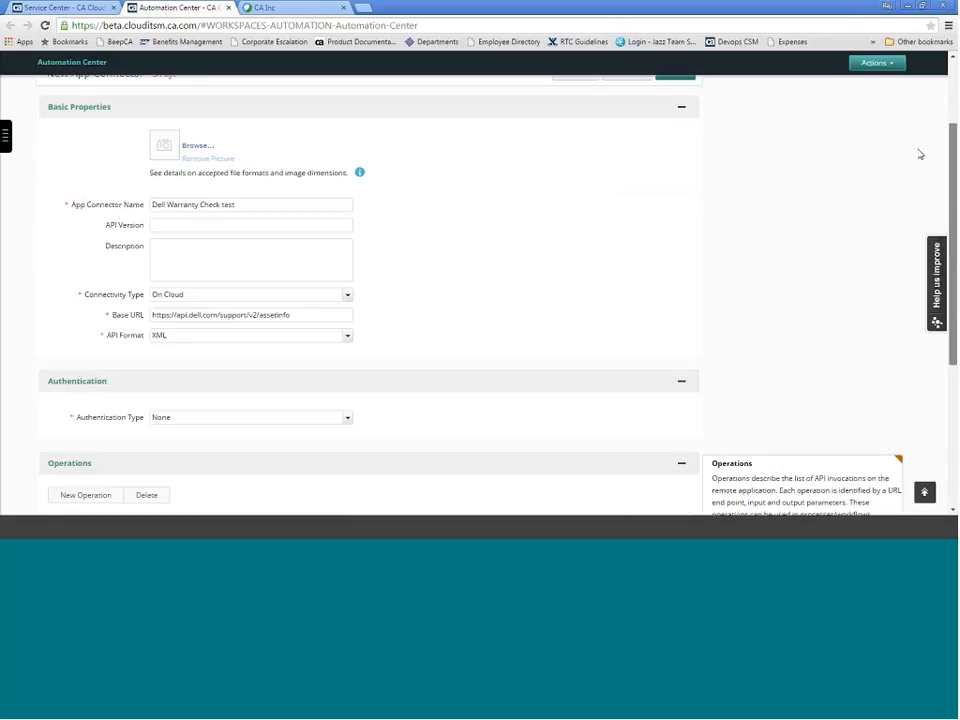
scroll(936, 212, down, 5)
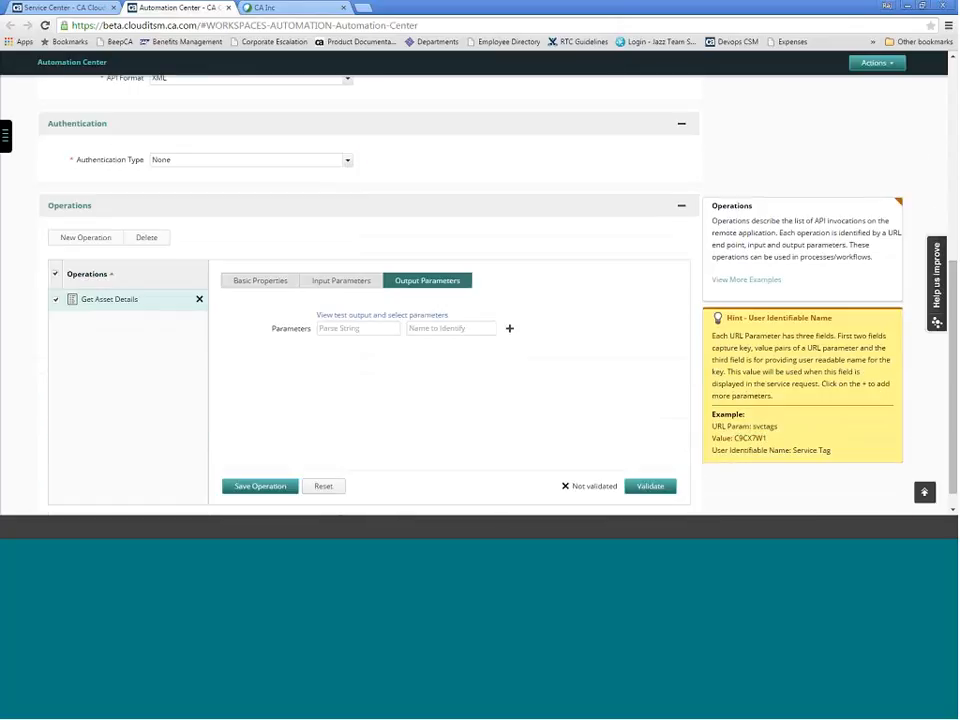
click(424, 318)
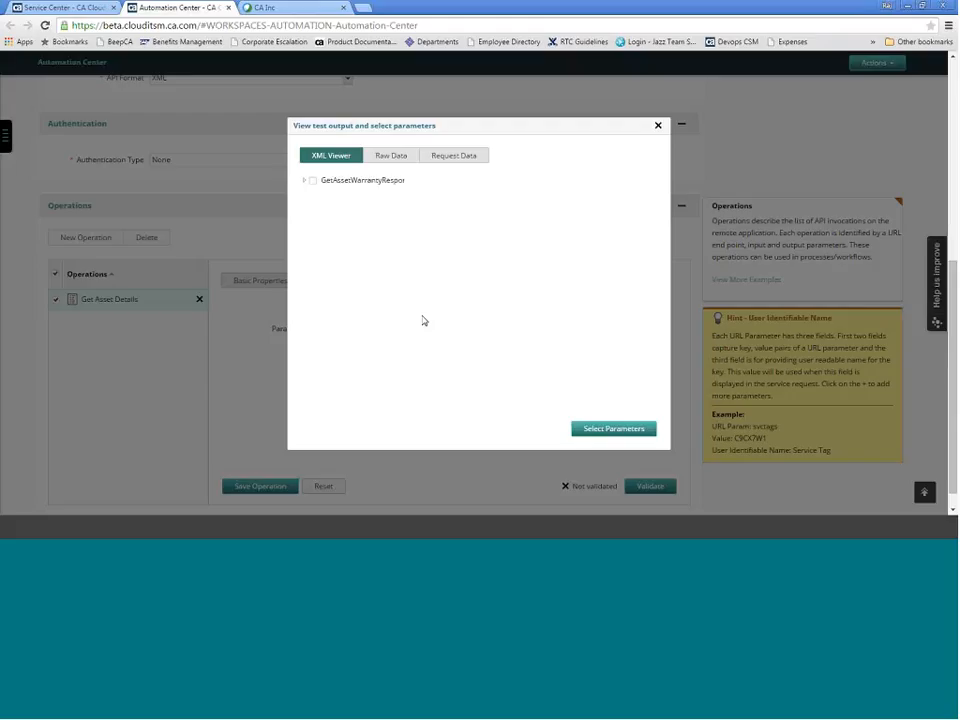
click(304, 181)
Examine the raw data of the test output from start to end.
click(391, 158)
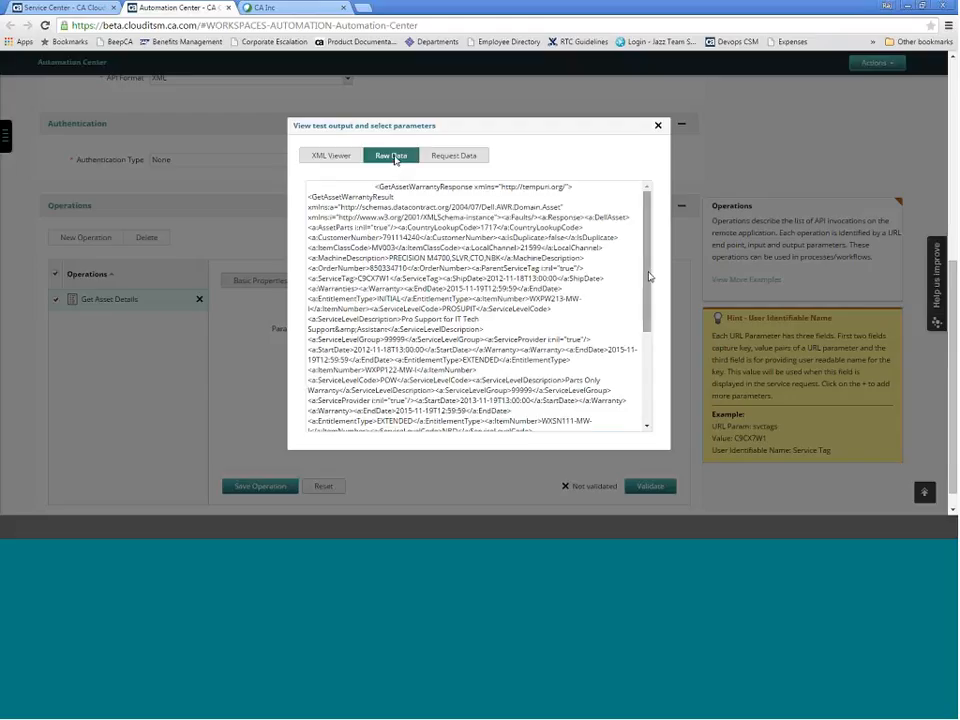
drag(649, 276, 673, 379)
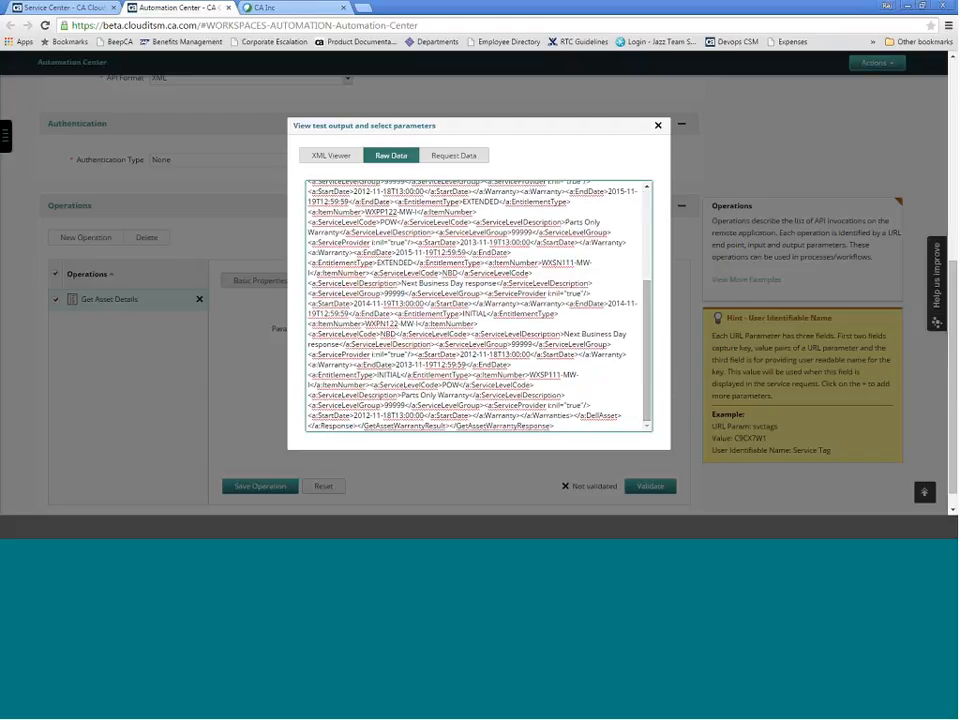
drag(553, 426, 304, 168)
click(354, 207)
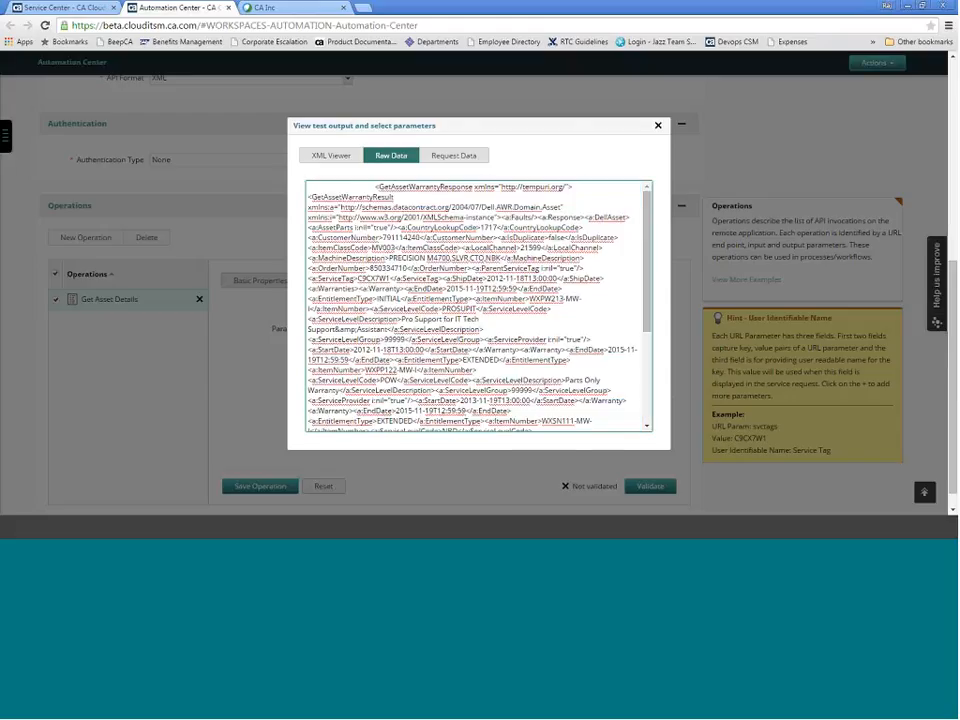
Add EndDate, EntitlementType and ServiceLevelDescription of the first Warranty under DellAsset's Warranties in the XML tree as output parameters.
click(327, 163)
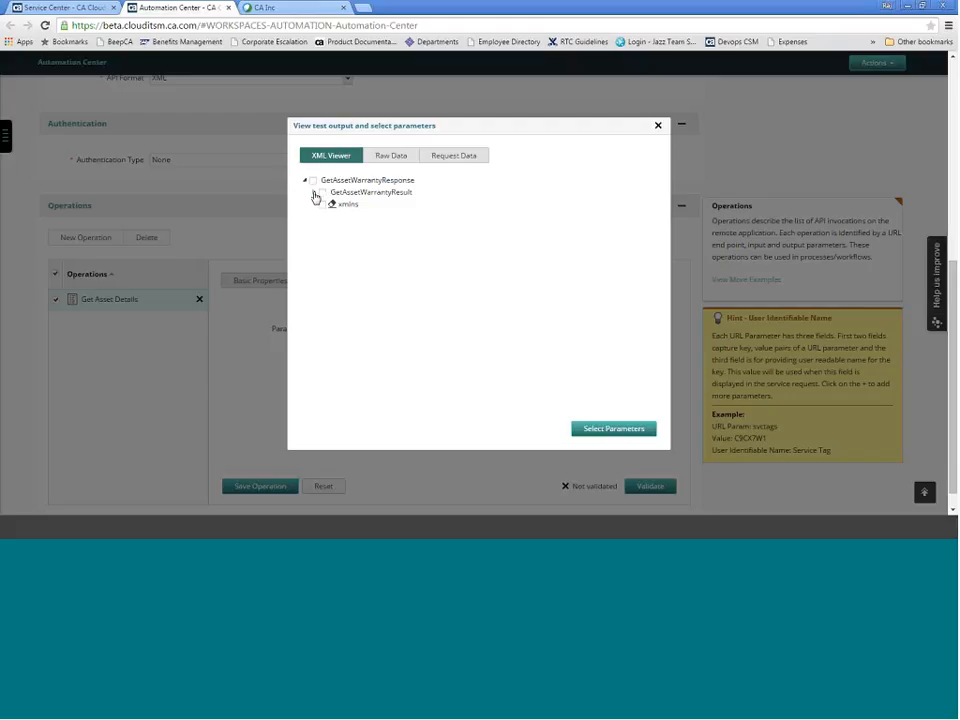
click(315, 195)
click(322, 217)
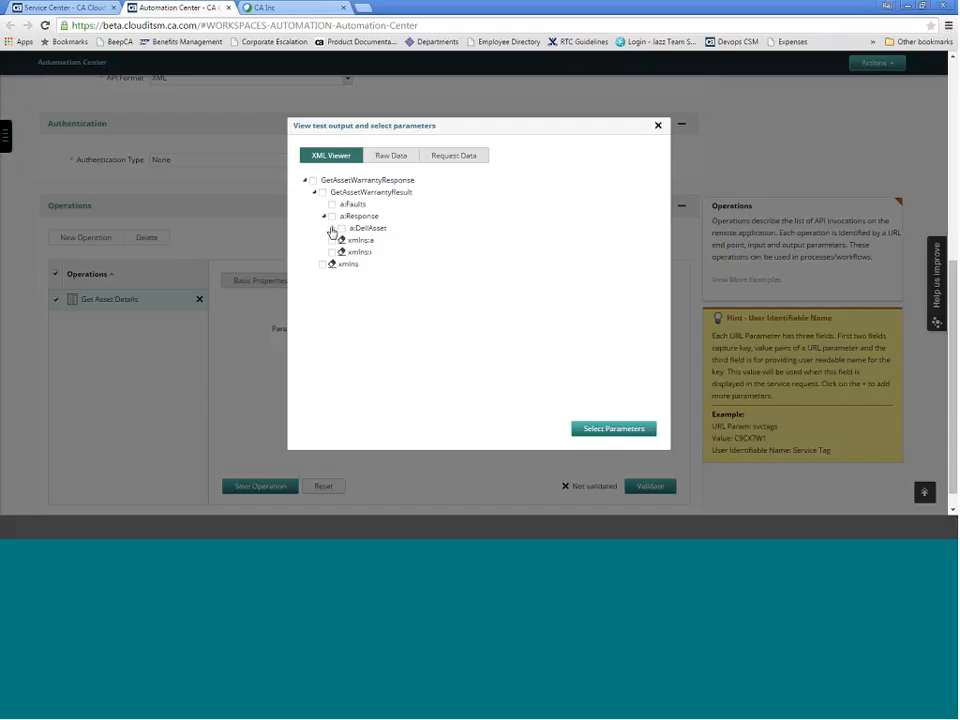
click(332, 229)
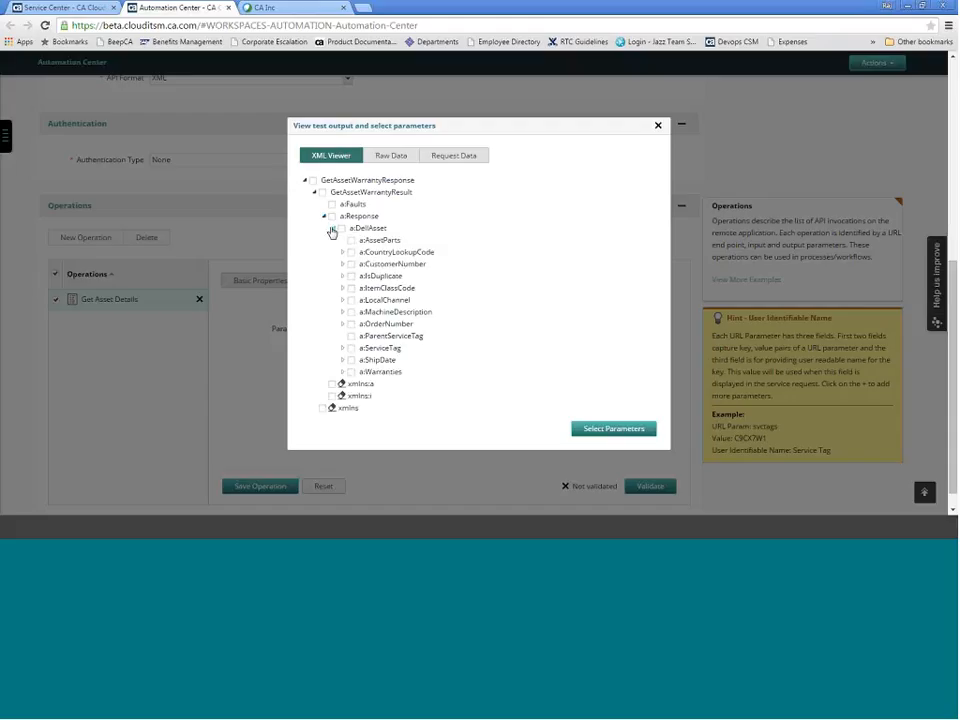
click(342, 373)
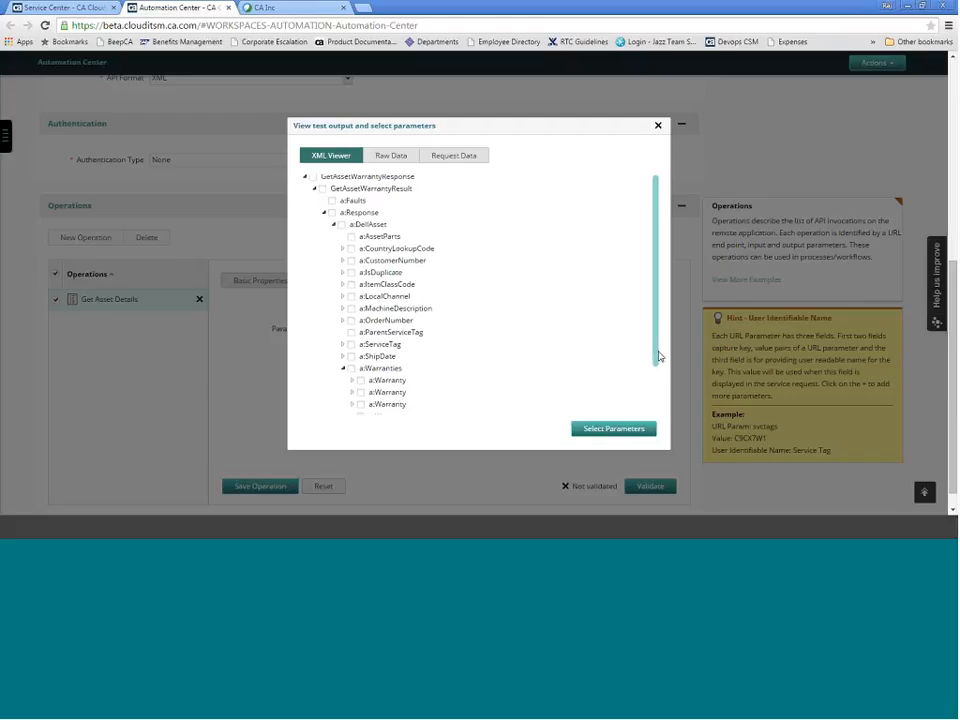
drag(657, 358, 664, 386)
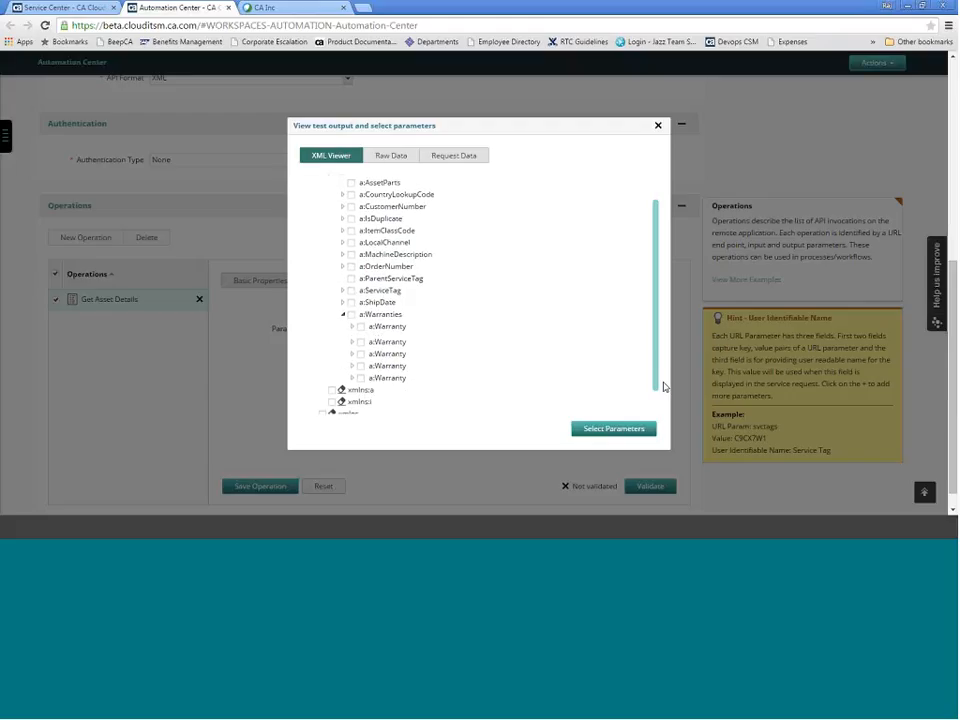
click(353, 328)
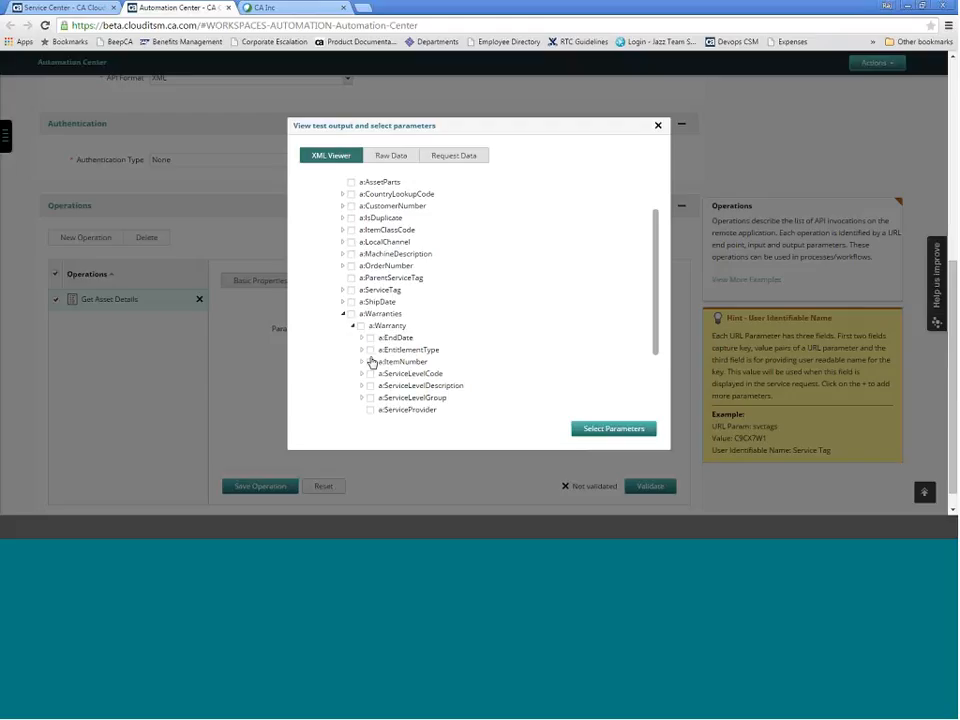
click(370, 350)
click(370, 338)
click(370, 386)
click(609, 430)
Inspect the full parse strings of the three added output parameters.
drag(335, 328, 410, 364)
click(344, 348)
drag(344, 368, 453, 364)
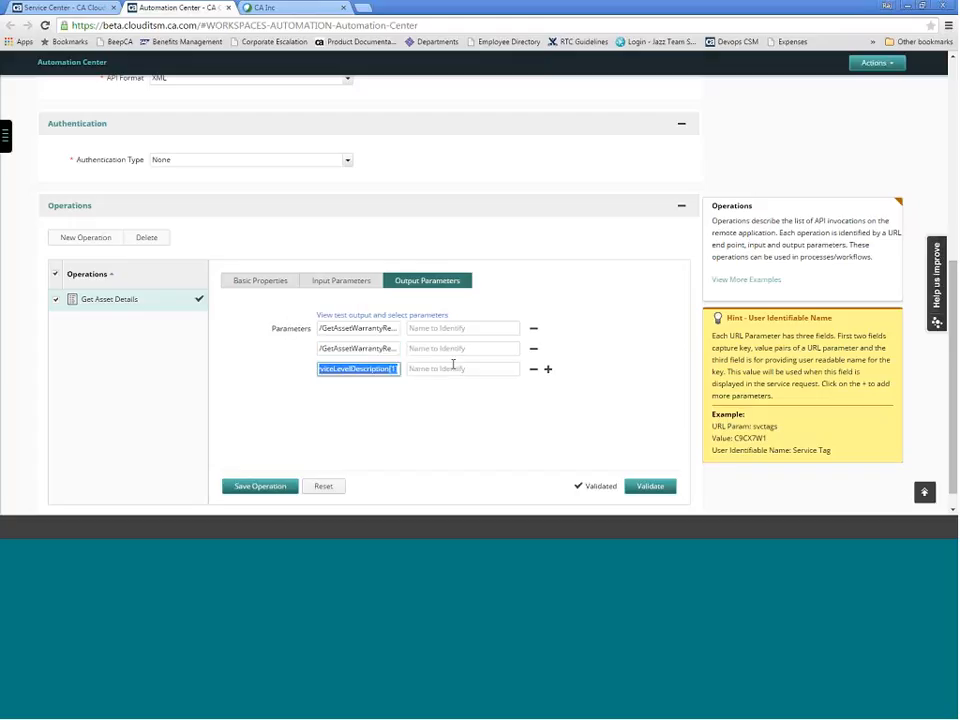
Name the first output parameter End Date and open the second parameter's identifying name for editing.
click(433, 327)
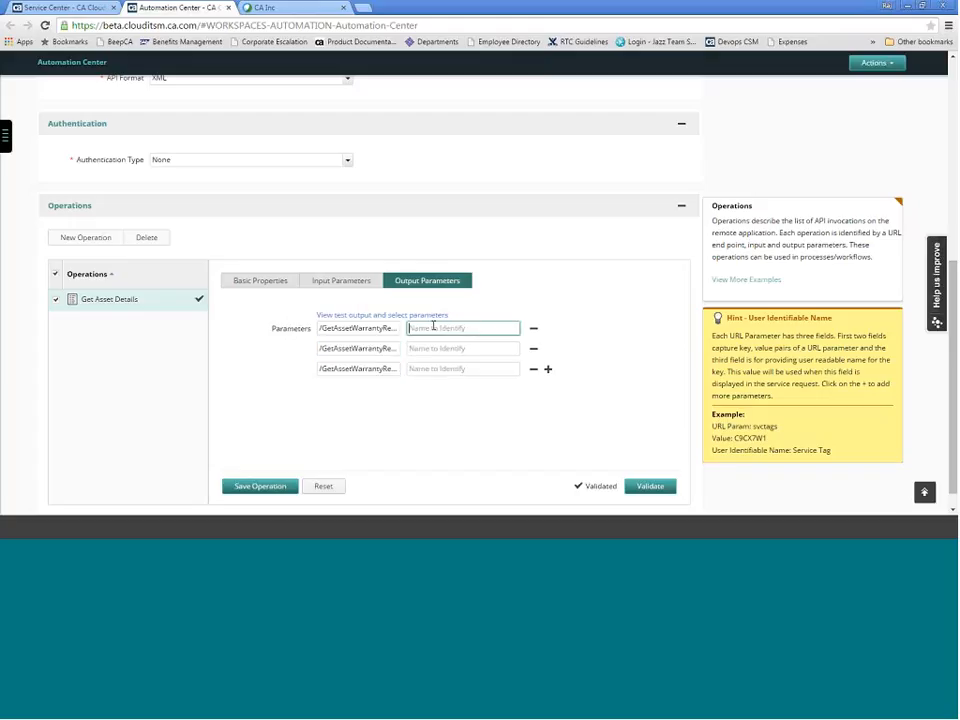
text(End Date)
click(433, 348)
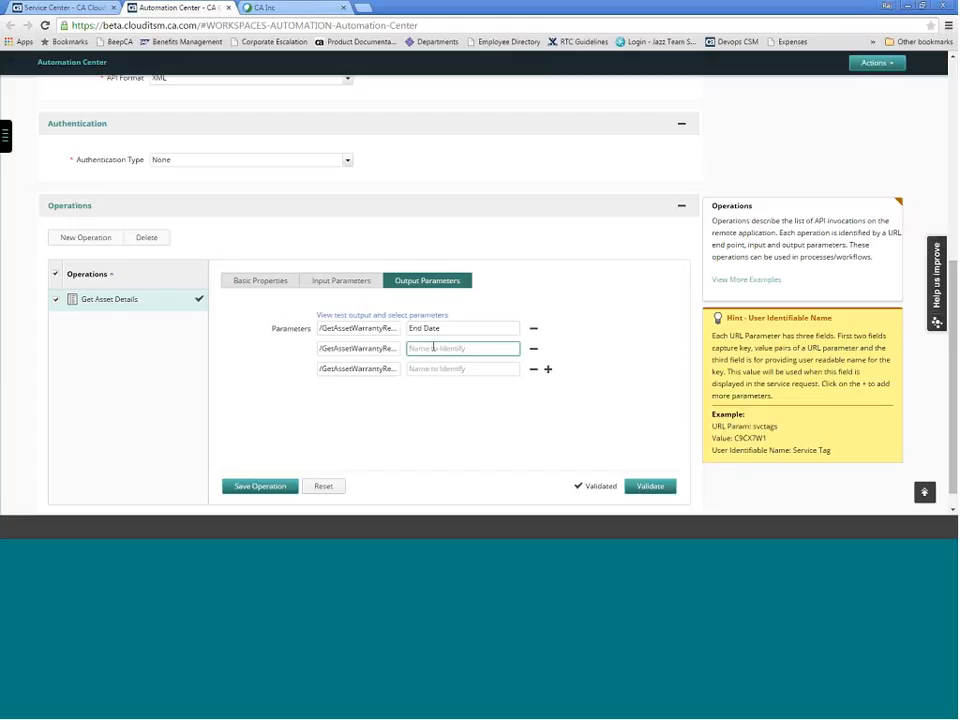
text(Entitlement Type)
Enter Service Level Description as the identifying name of the third output parameter.
click(447, 369)
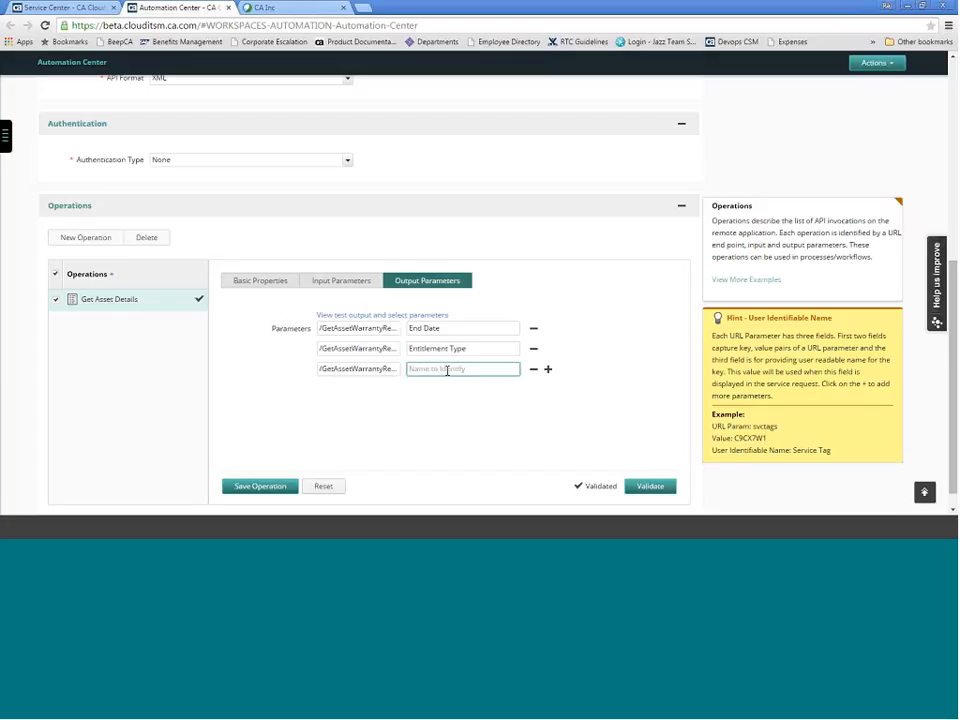
text(Service Level Description)
click(628, 449)
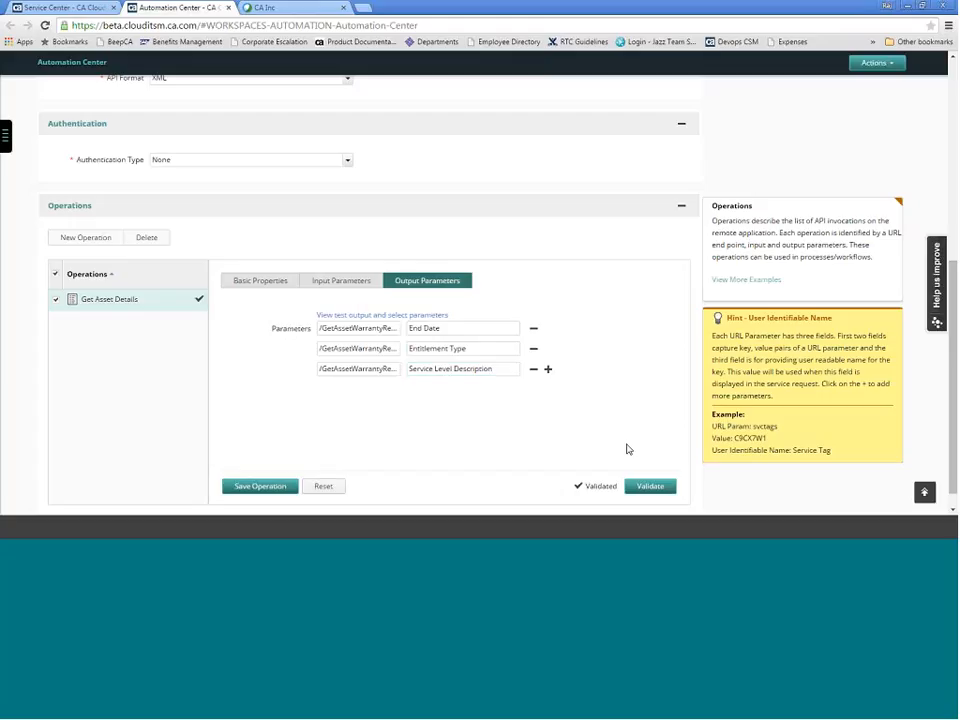
Save the Get Asset Details operation and the Dell Warranty Check test connector, and publish the connector.
click(248, 488)
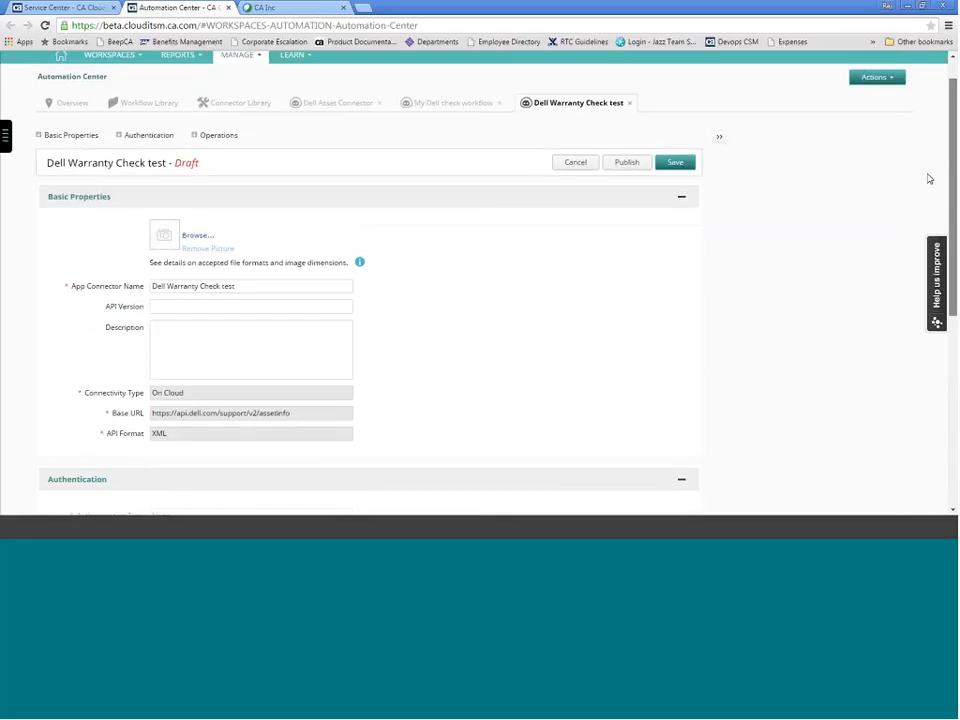
click(671, 170)
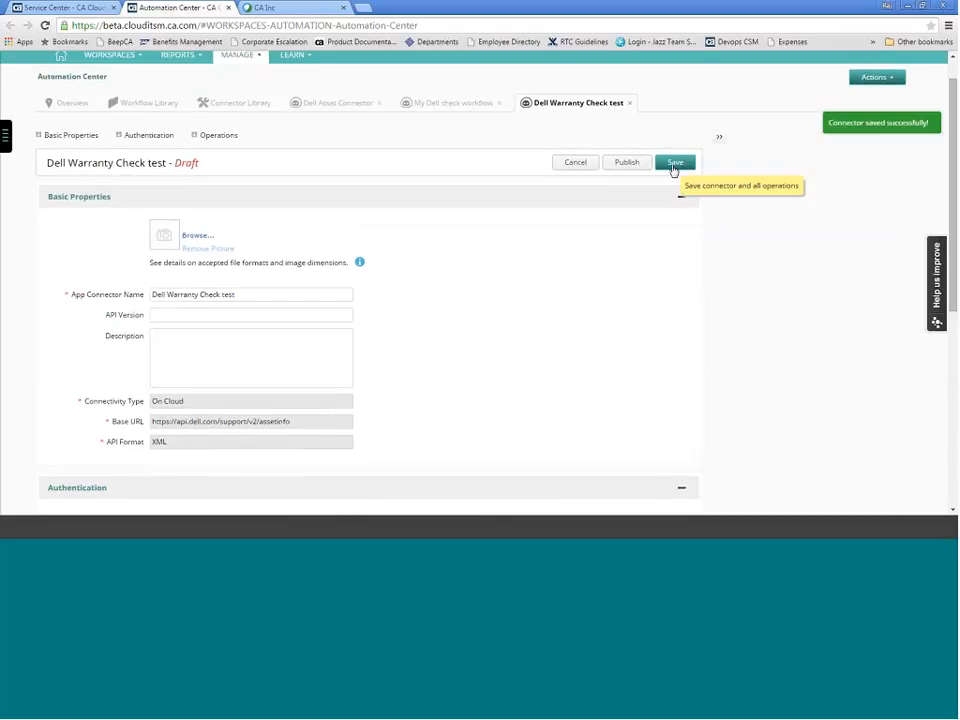
click(625, 166)
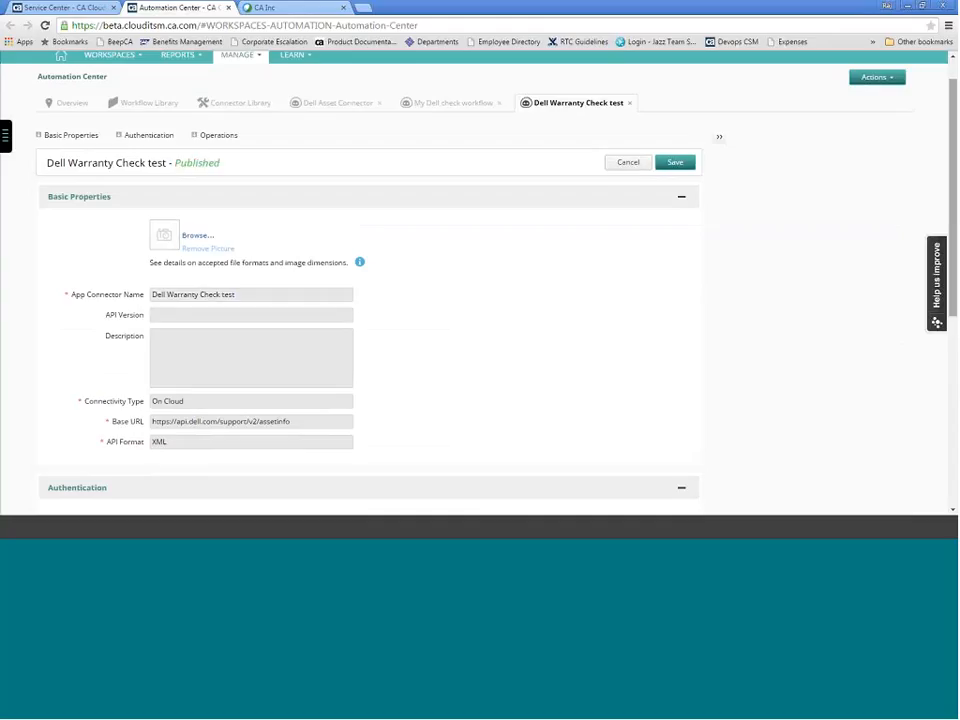
Create a new workflow in the Workflow Library and name it My Dell Test Flow.
drag(953, 203, 951, 195)
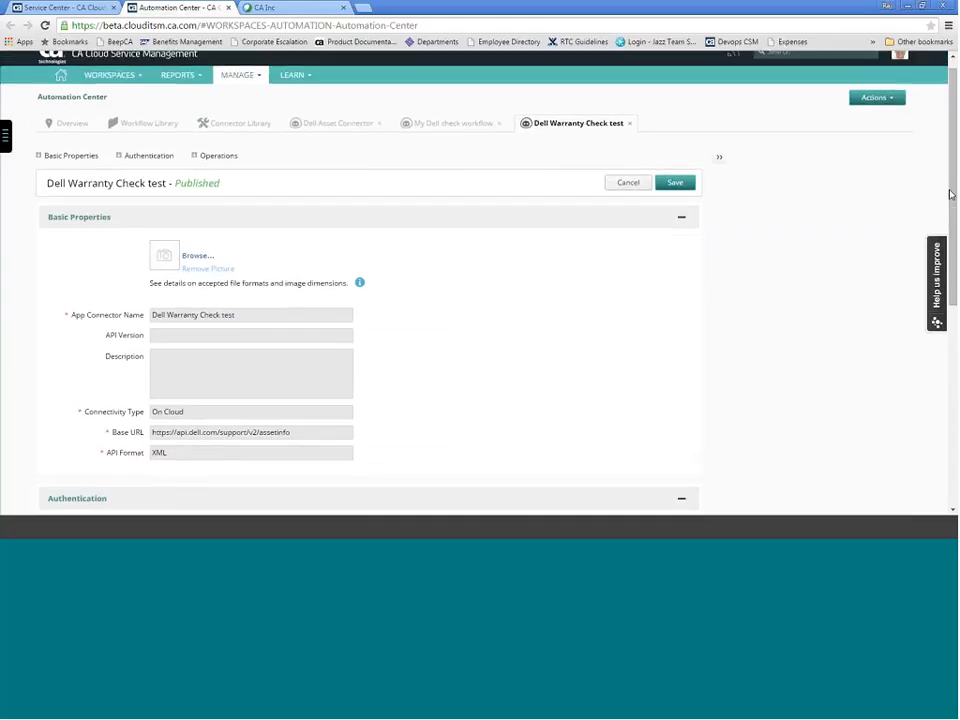
click(165, 122)
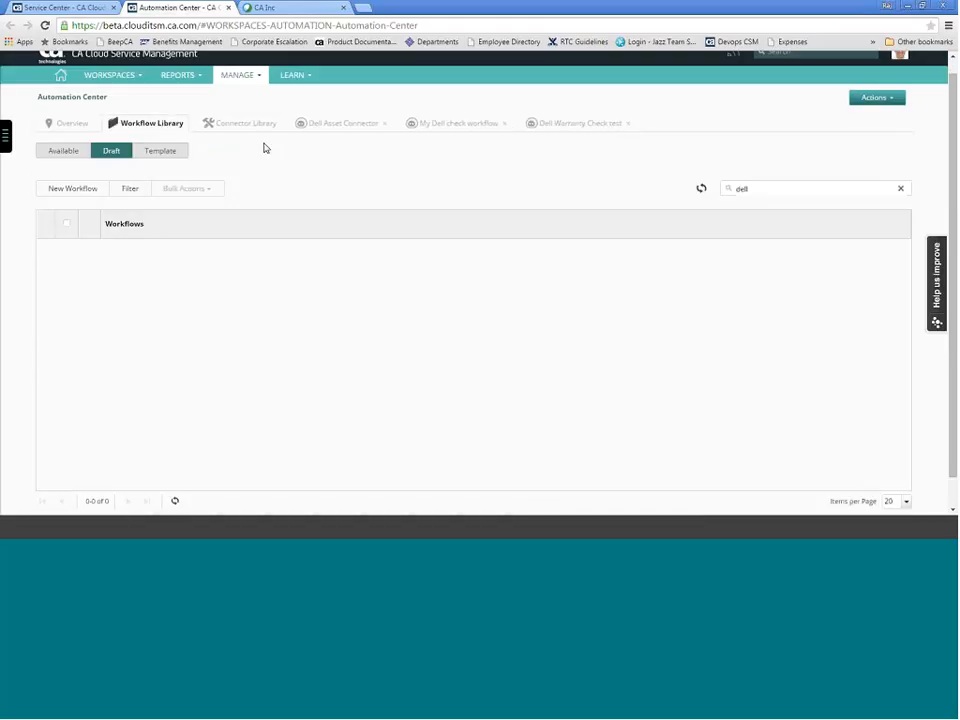
click(901, 189)
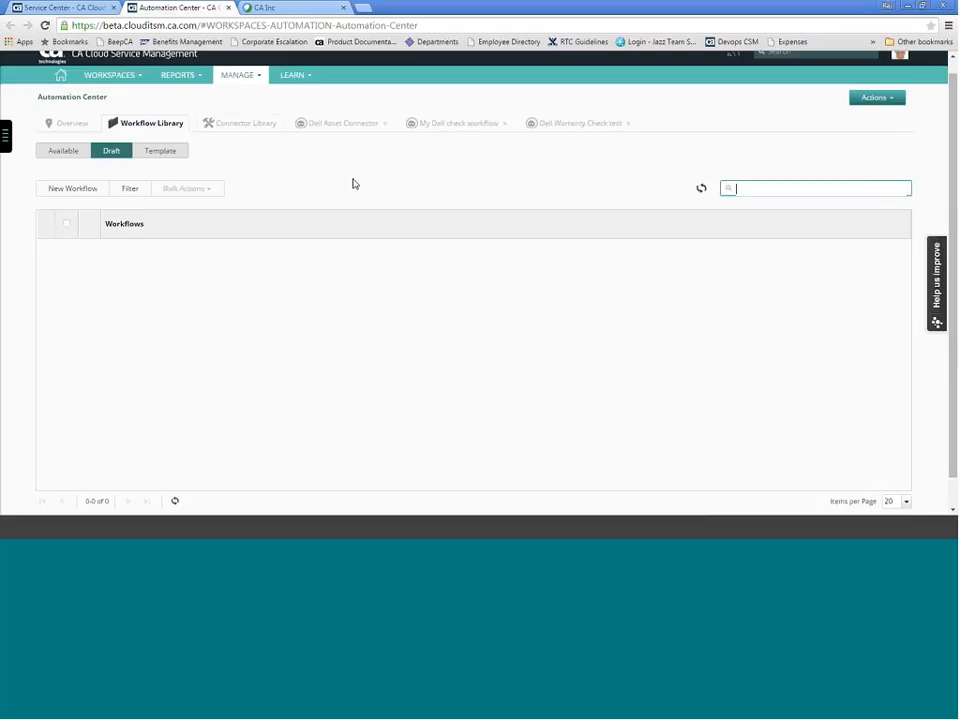
click(46, 188)
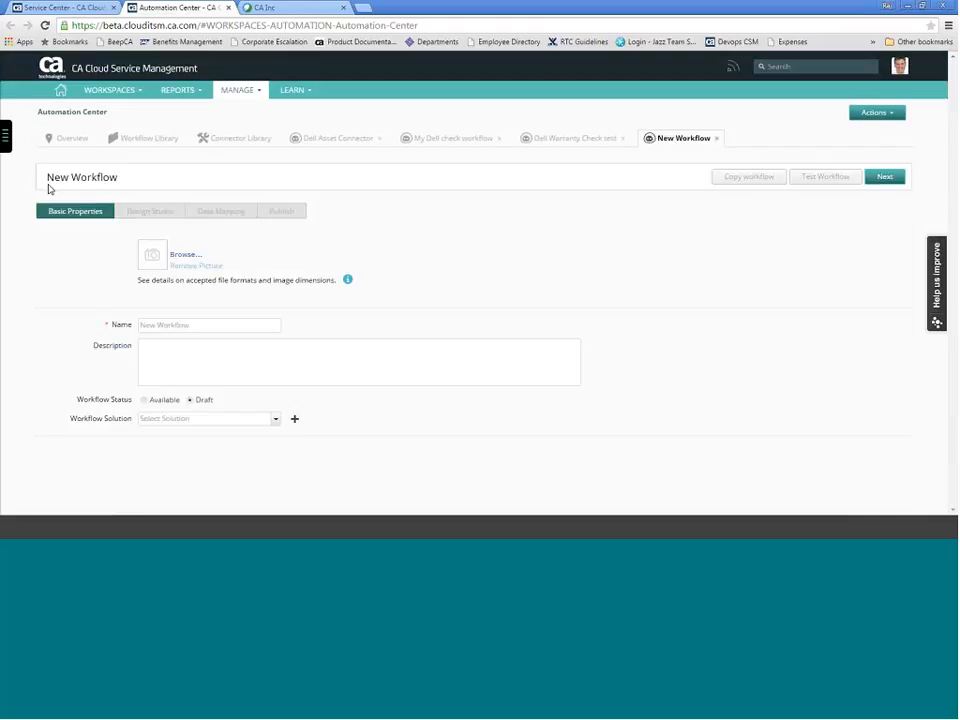
click(208, 322)
text(M)
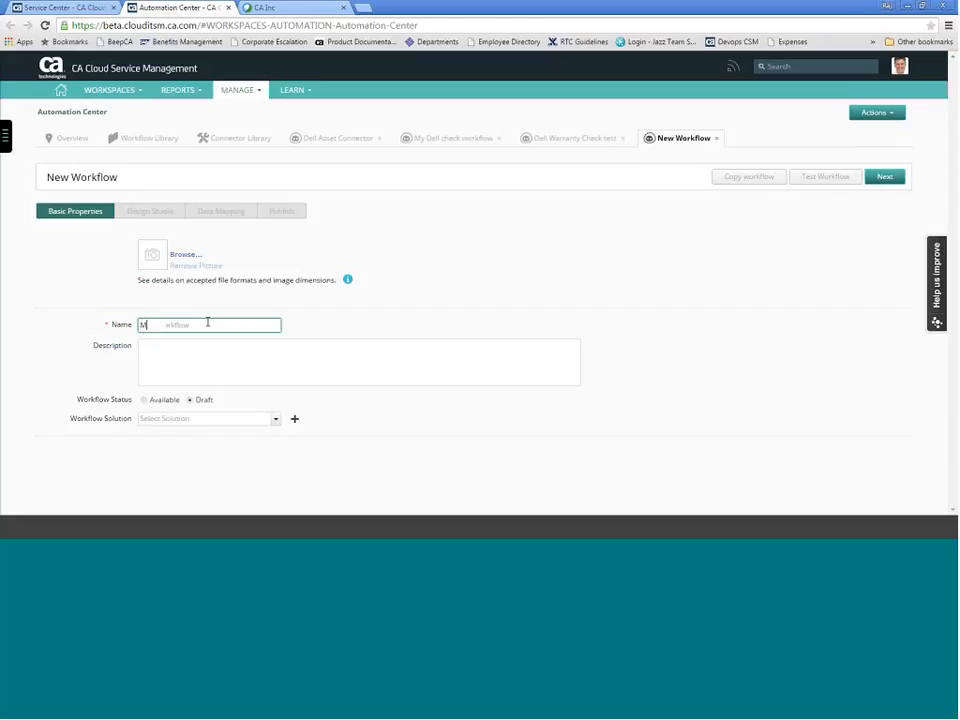
text(y Dell Test Flow)
Add a new workflow solution named Dell.
click(201, 419)
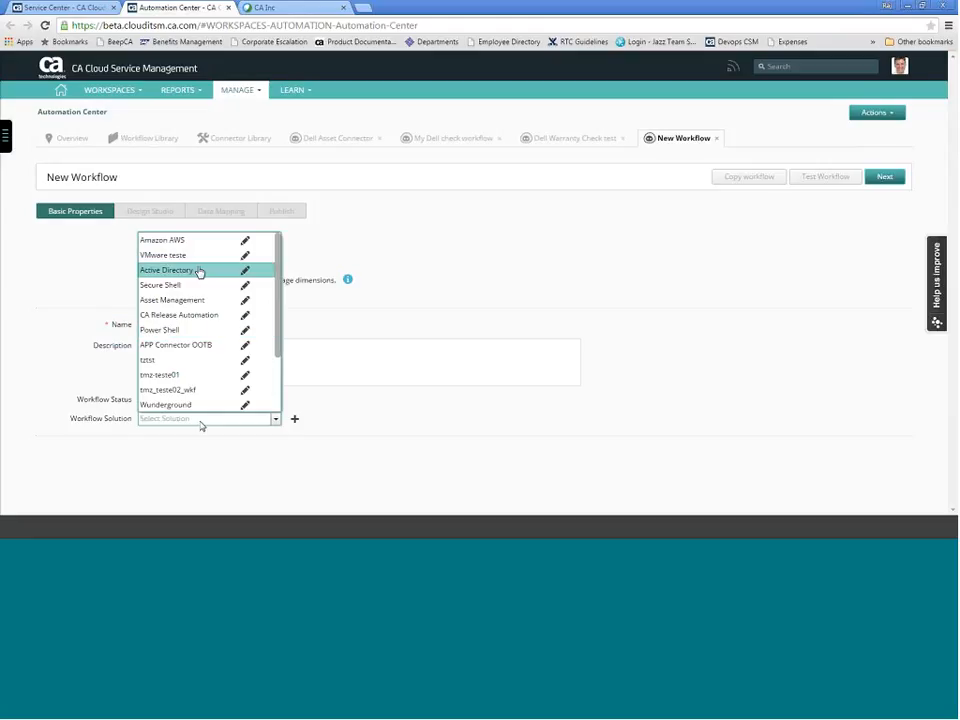
scroll(281, 385, down, 2)
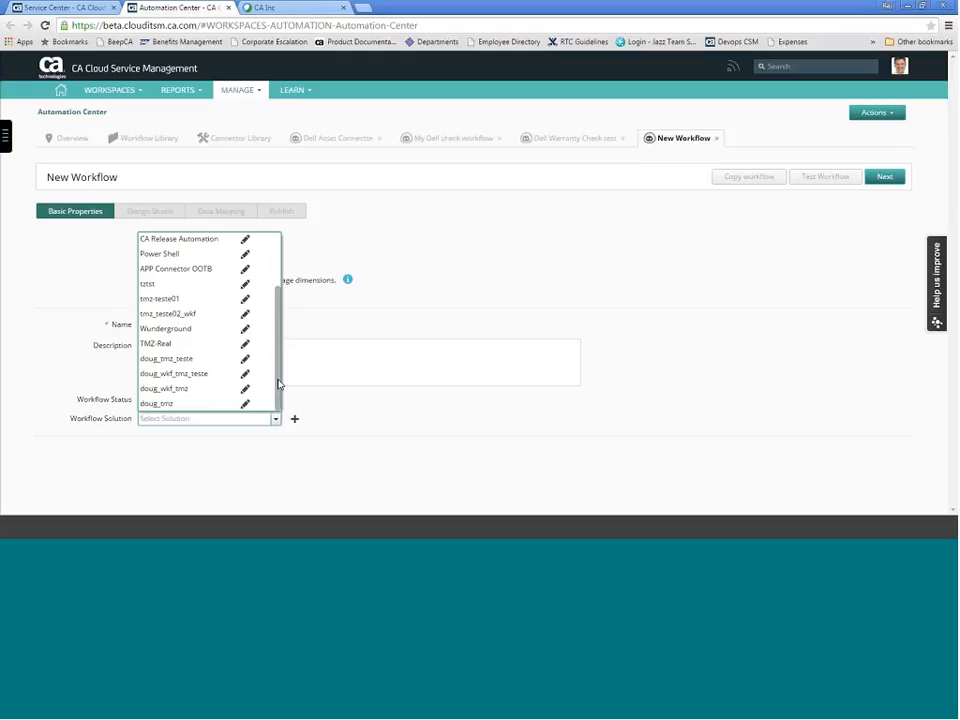
click(295, 419)
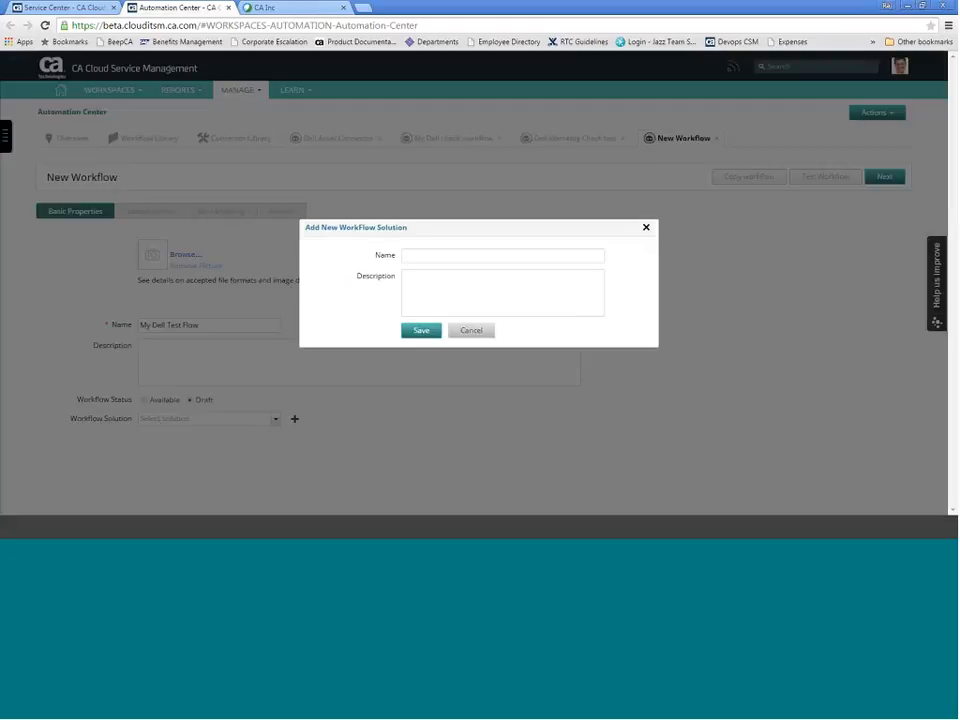
click(487, 257)
text(Dell)
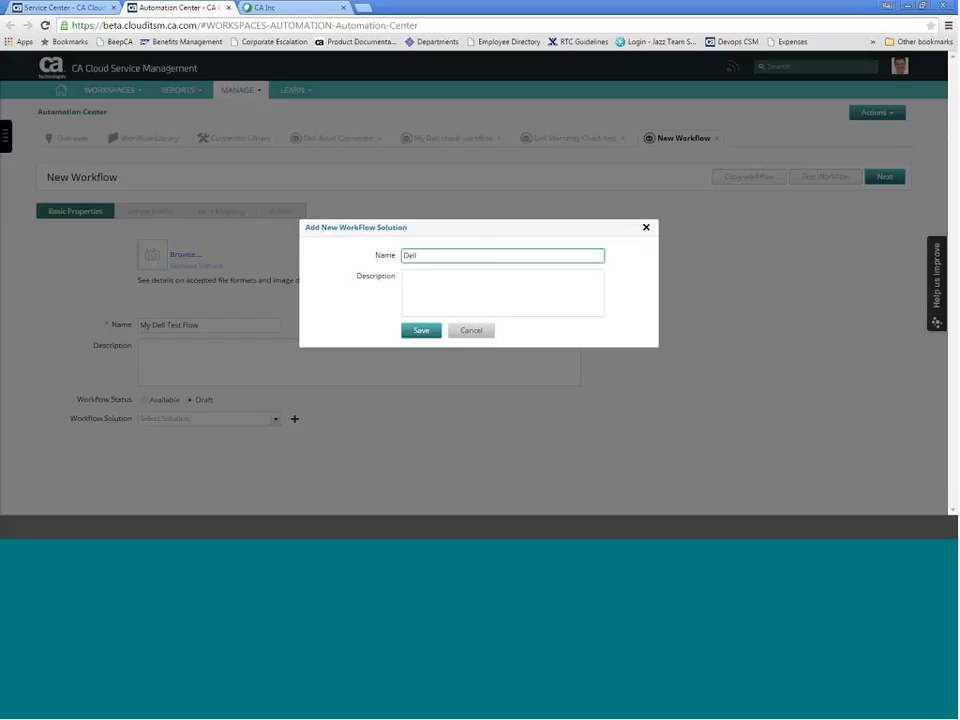
click(418, 339)
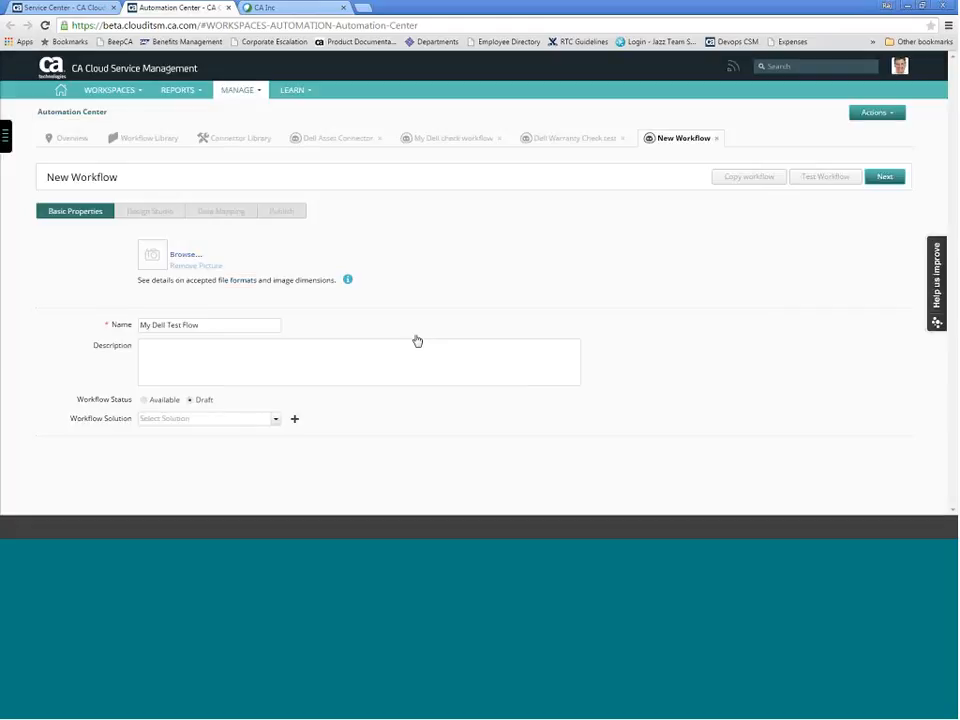
Assign the Dell solution to the workflow and proceed to the Design Studio stage.
click(275, 419)
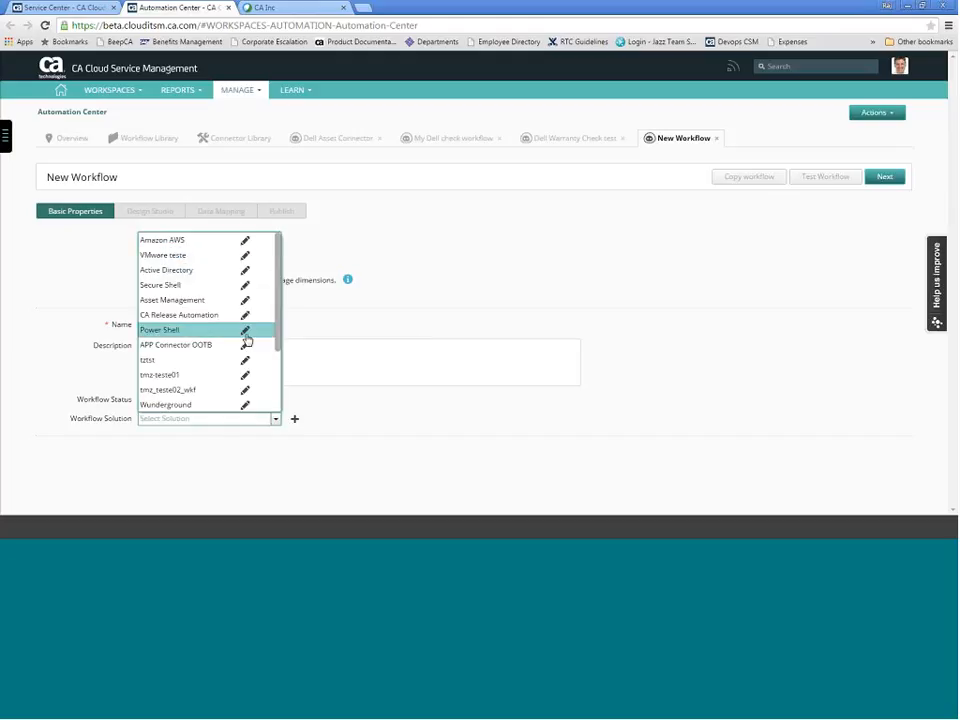
scroll(275, 345, down, 3)
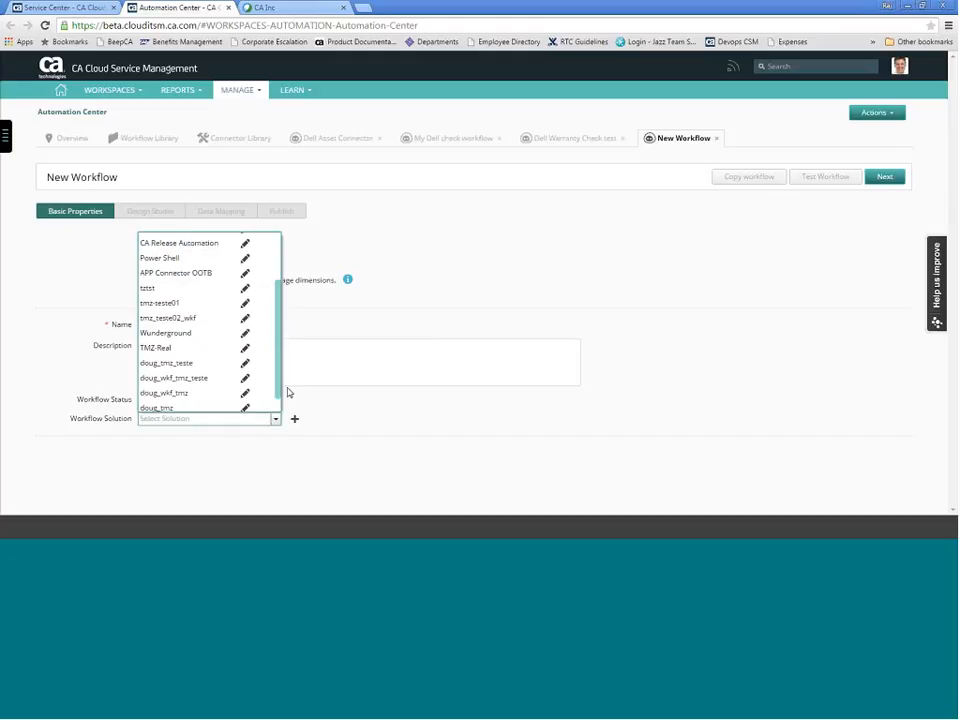
click(200, 404)
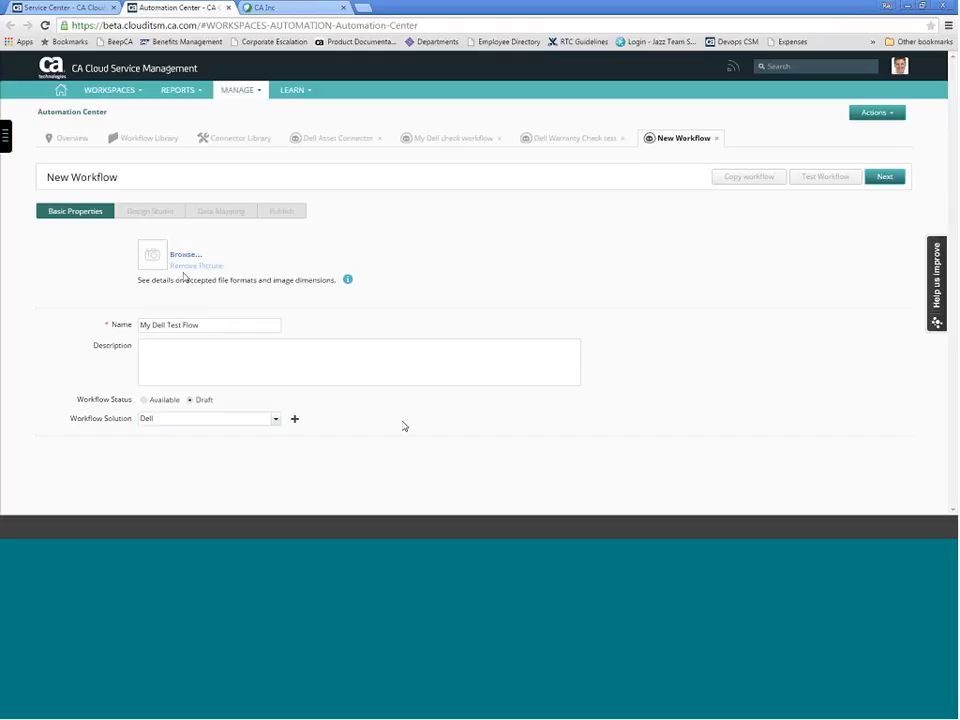
click(884, 177)
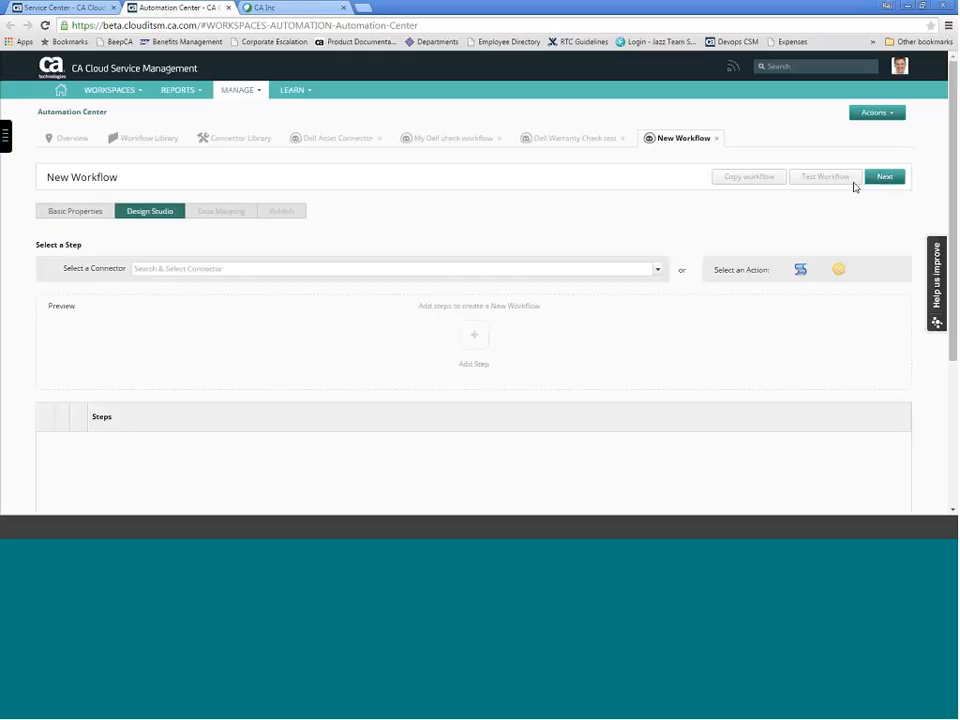
Find the Dell Warranty Check test connector by searching for dell and add it as the first workflow step.
click(656, 272)
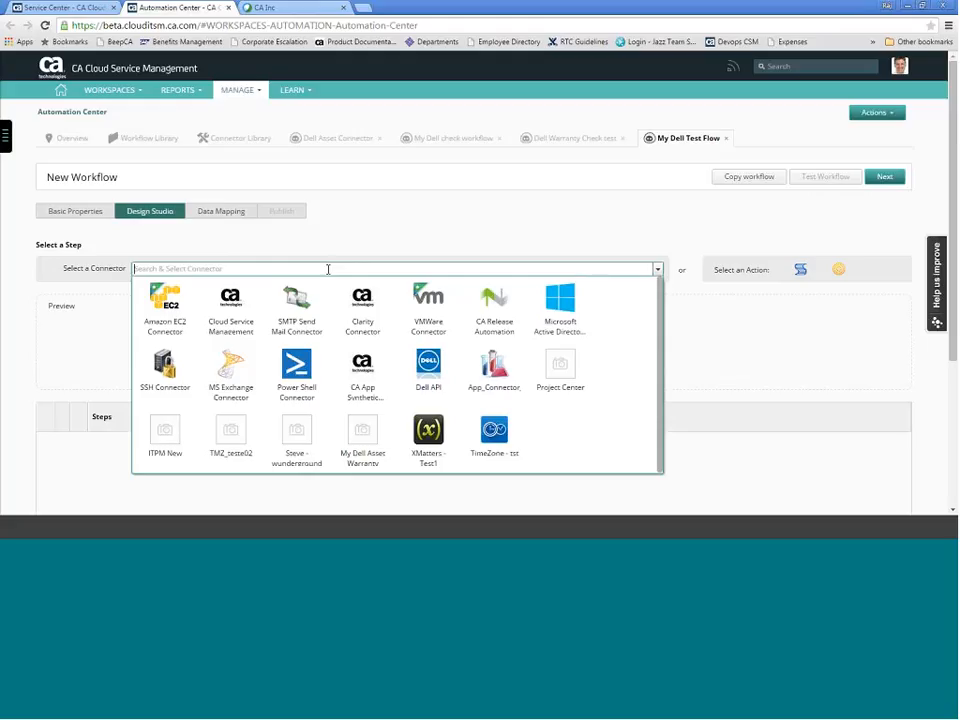
text(dell)
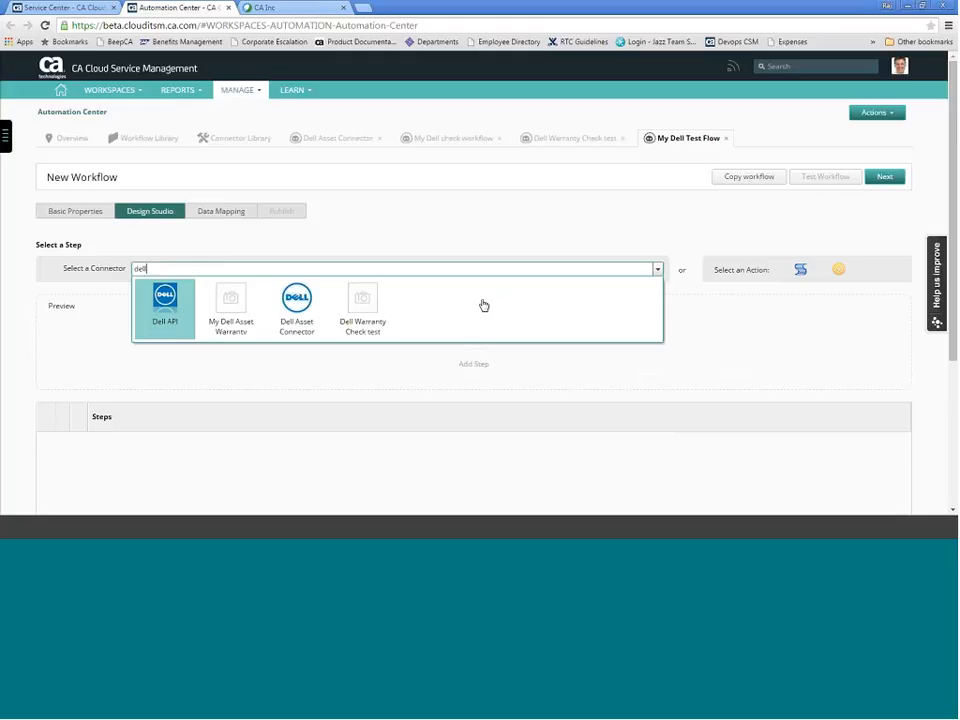
click(367, 325)
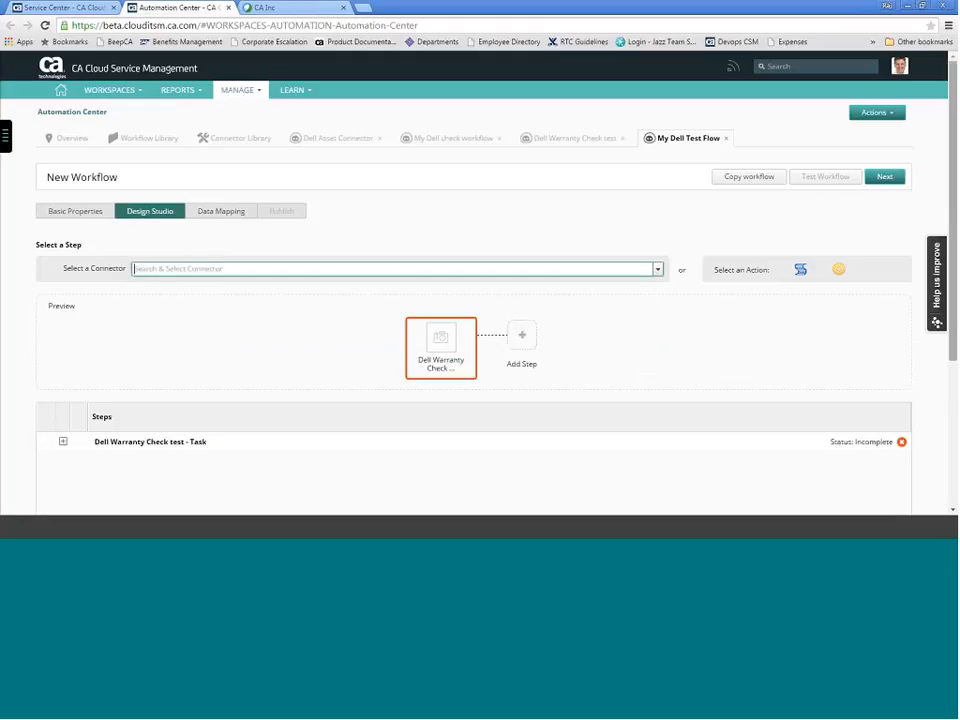
Set the connector task's operation to Get Asset Details and its credentials to Dell Warranty Check test.
scroll(200, 249, down, 2)
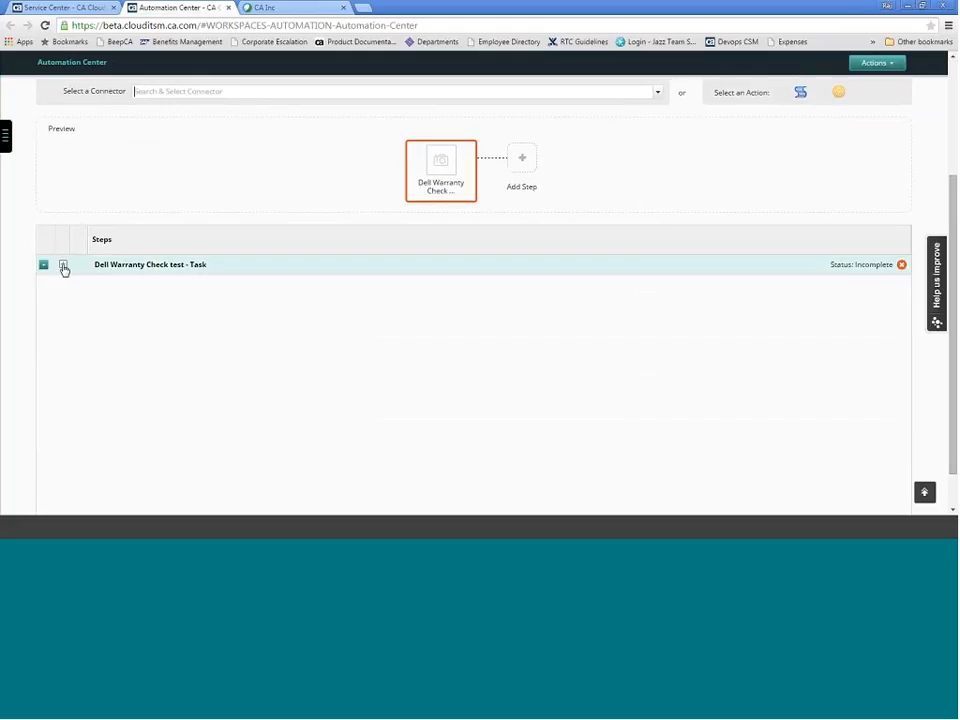
click(63, 265)
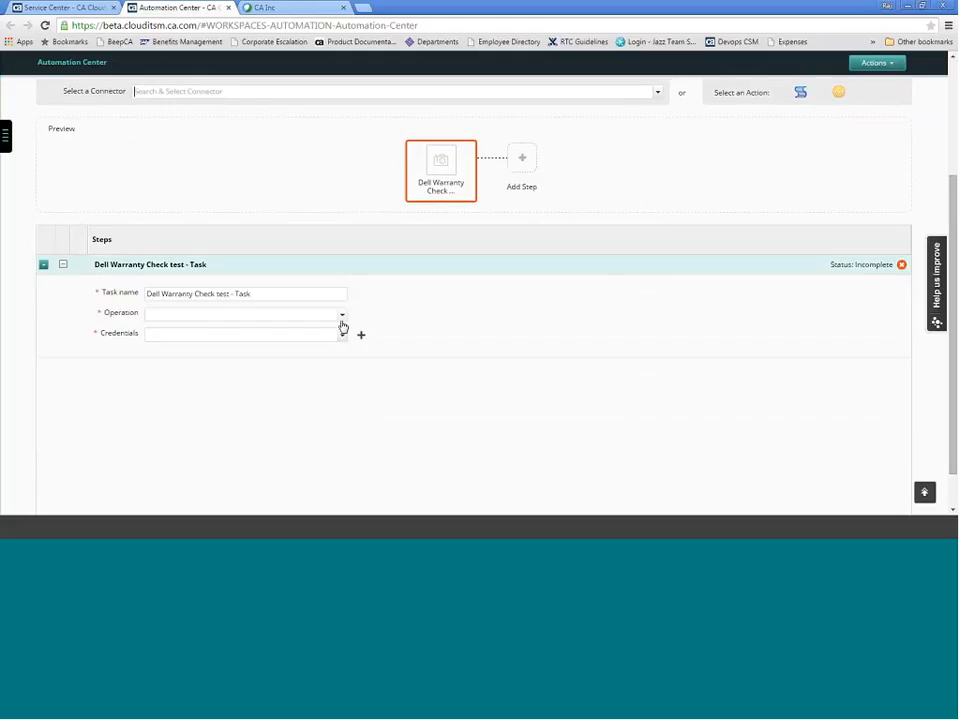
click(341, 317)
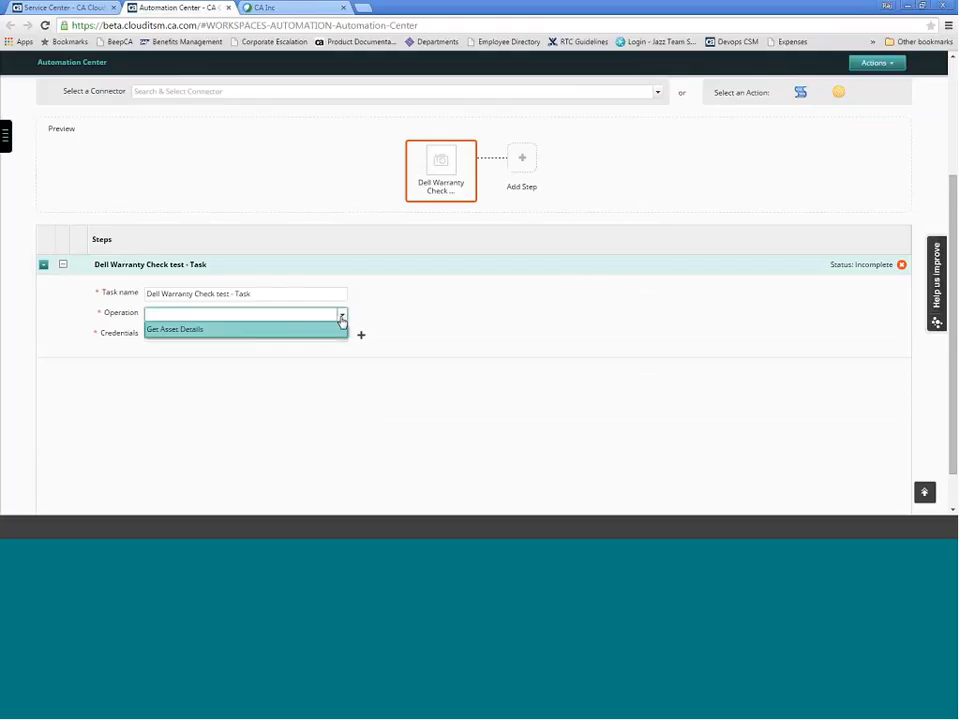
click(224, 331)
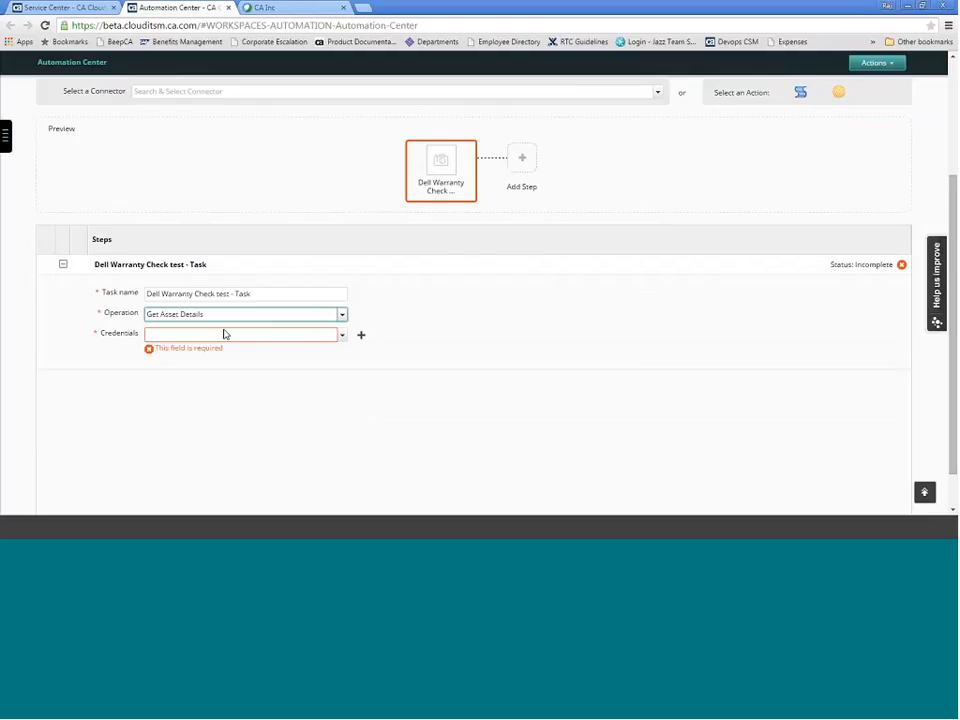
click(341, 337)
click(292, 350)
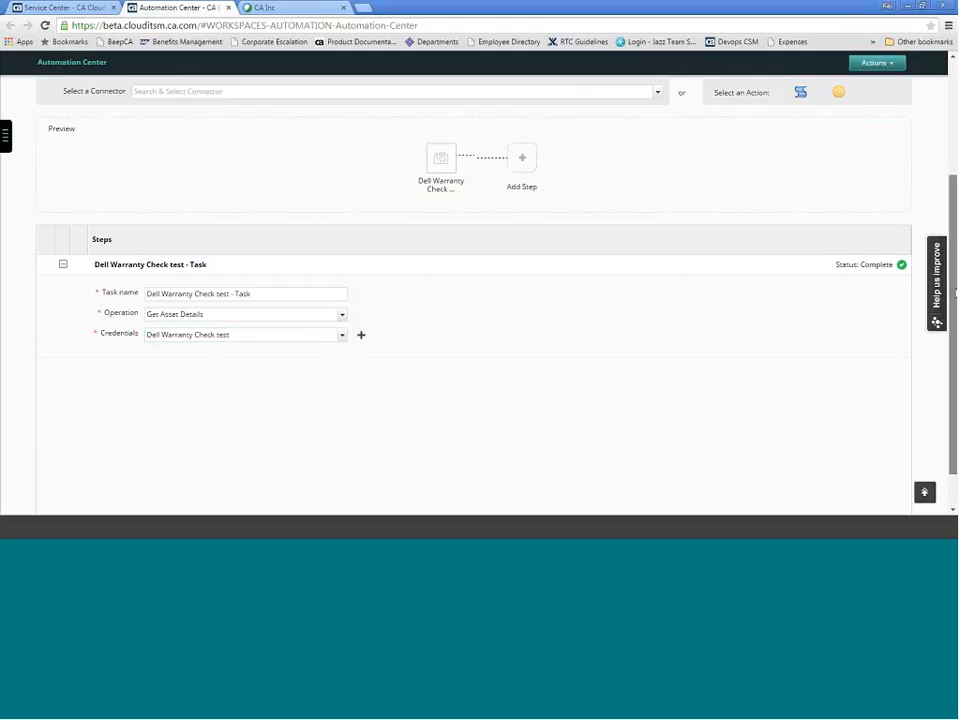
Add a Script action as the second workflow step and expand its task settings.
scroll(942, 235, up, 2)
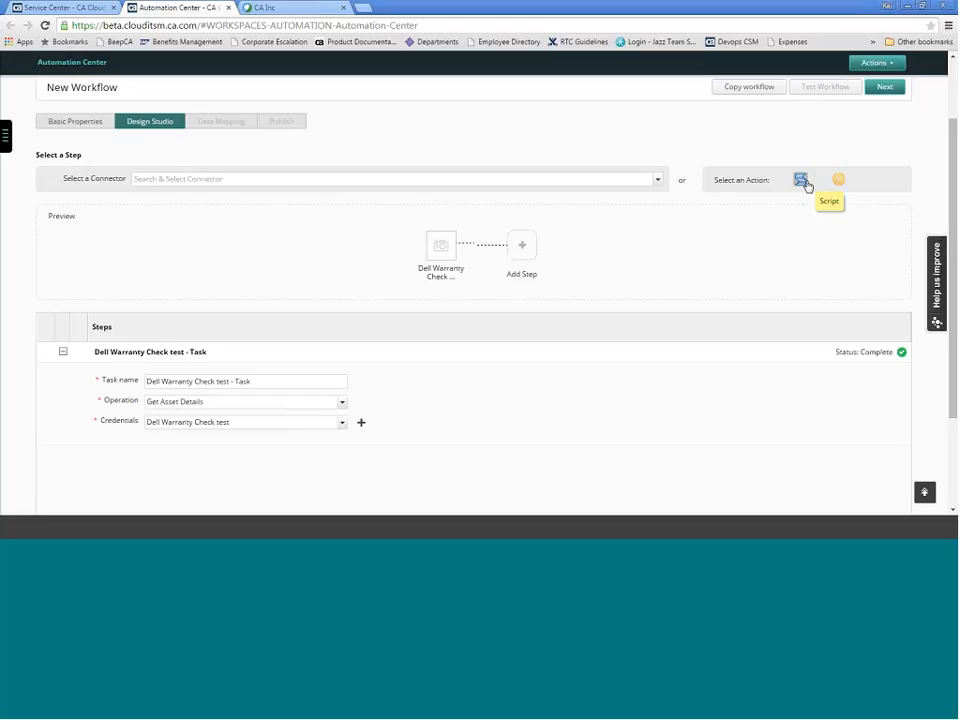
click(805, 183)
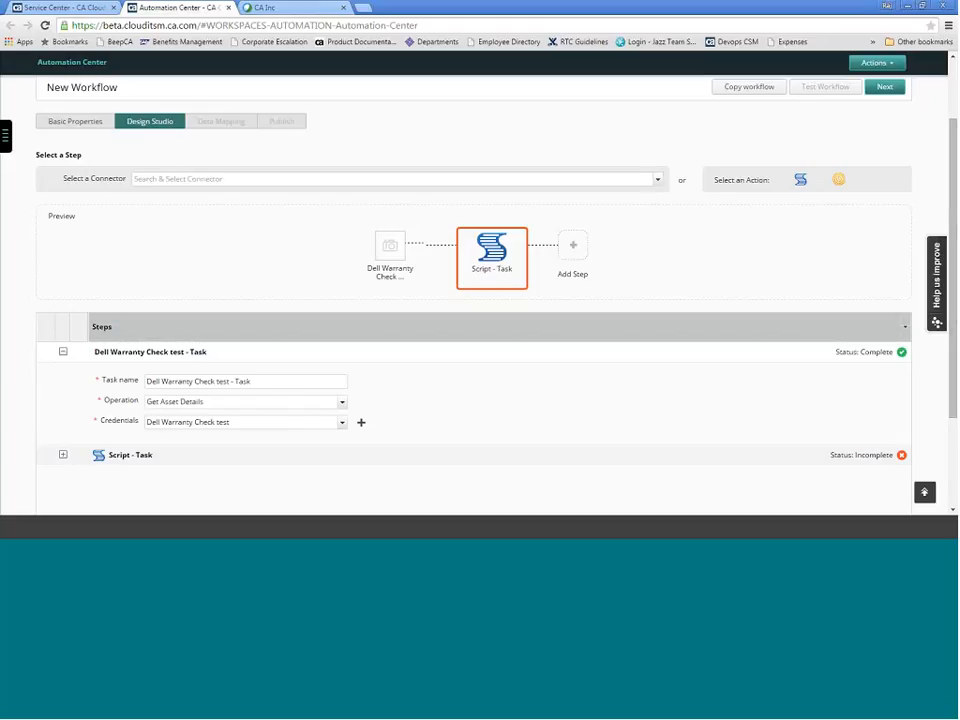
click(64, 456)
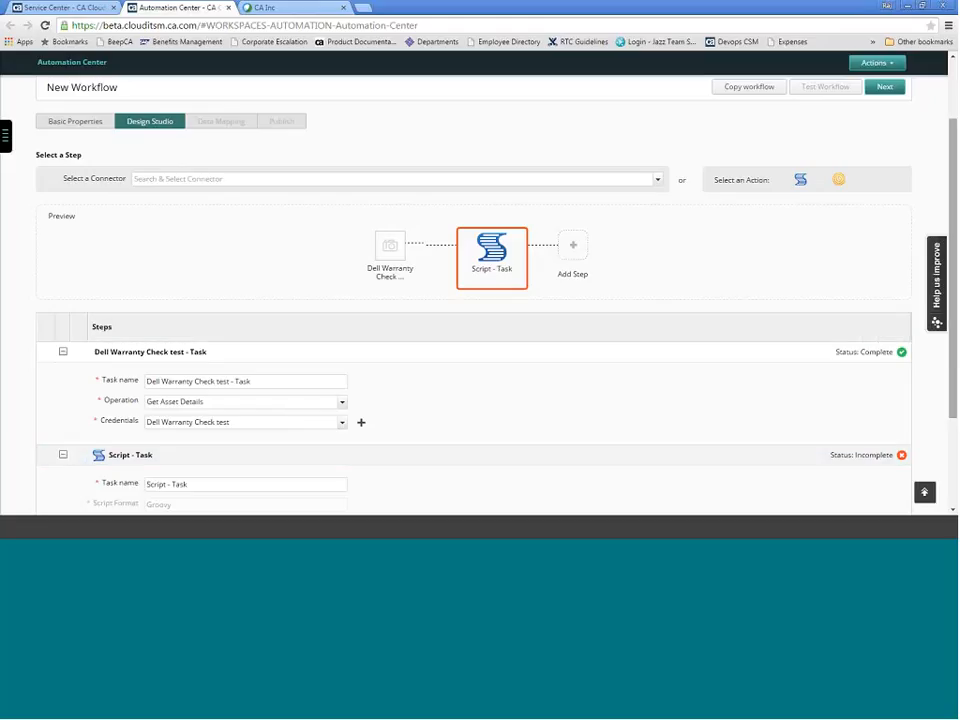
scroll(480, 330, down, 2)
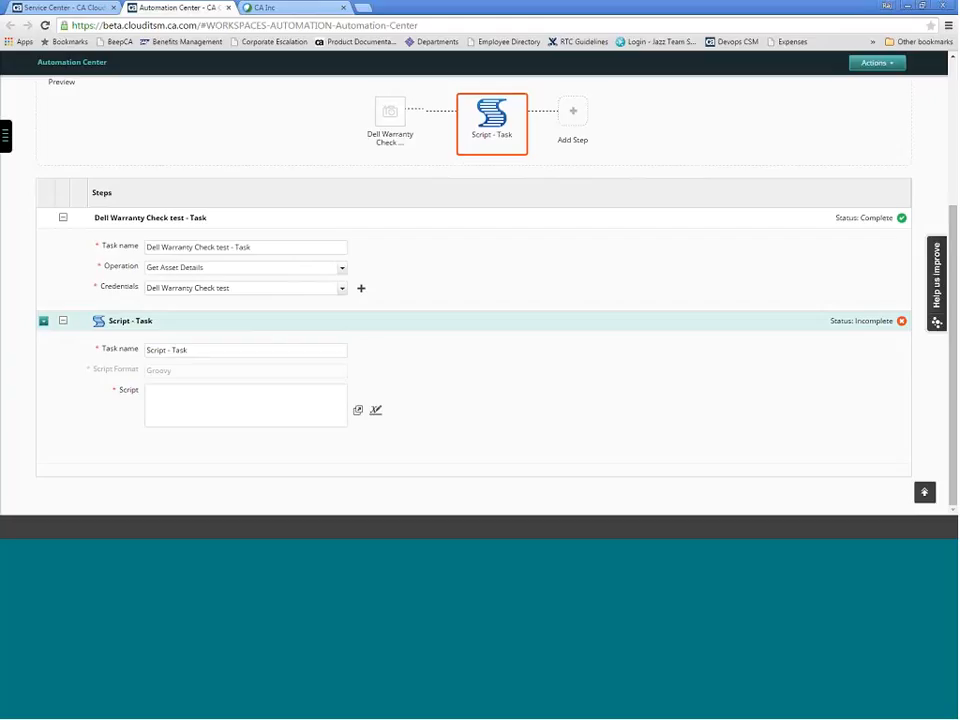
Paste the Groovy script that builds WORKLOG_ENTRY from Asset tag, WARRANTY_END_DATE and WARRANTY_DESCRIPTION into the Script task's editor.
click(358, 410)
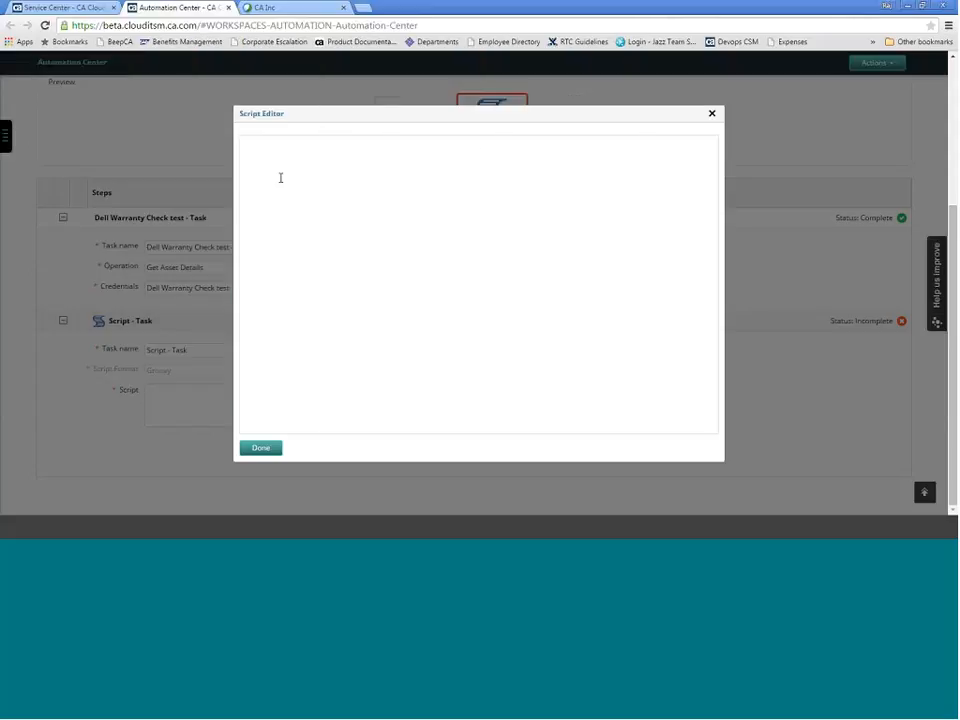
click(283, 173)
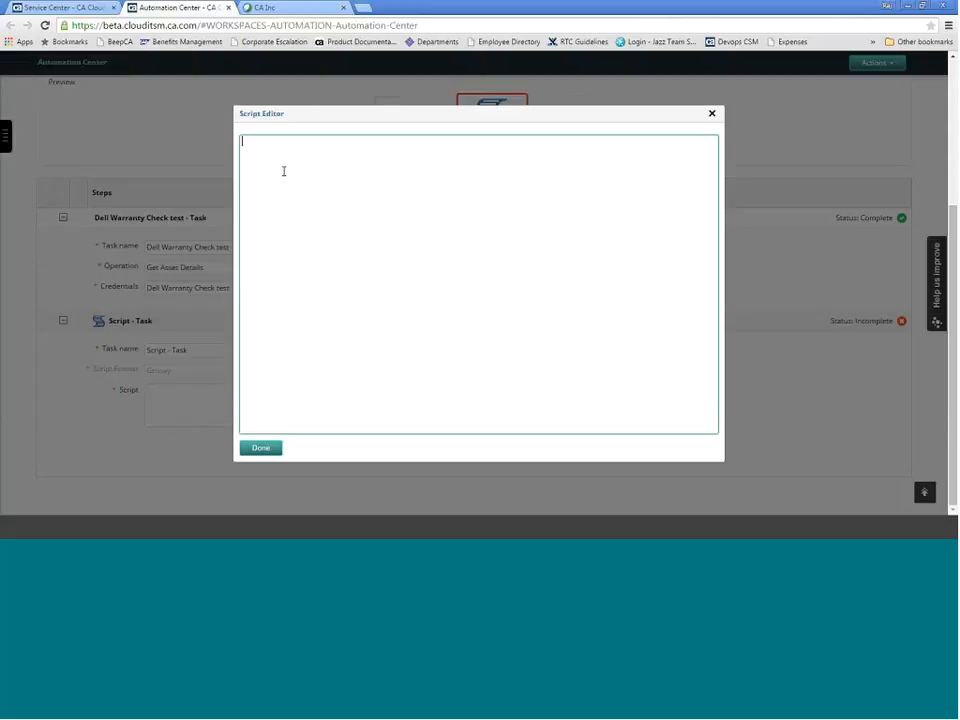
text(def asset_tag = execution.getVariable("Asset tag") def warranty_date = execution.getVariable("WARRANTY_END_DATE") def warranty_desc = execution.getVariable("WARRANTY_DESCRIPTION") def worklog_entry = "Dell hardware ${asset_tag} warranty details: ${warranty_desc} warranty end date ${warranty_date}" execution.setVariable("WORKLOG_ENTRY", worklog_entry))
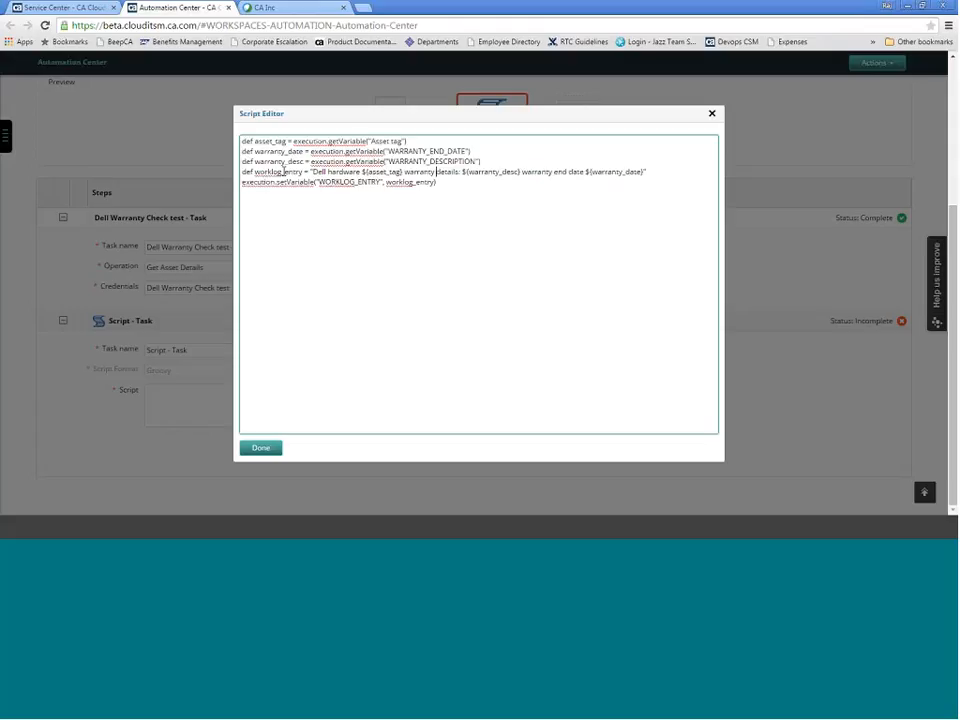
Review the pasted script's variable definitions, worklog entry text and final setVariable line.
key(Left)
key(Left)
key(Left)
key(Left)
key(Left)
key(Left)
key(Left)
key(Left)
key(Left)
key(Left)
key(Left)
key(Left)
key(Left)
key(Left)
key(Left)
key(Left)
key(Left)
key(Left)
key(Left)
key(Left)
key(Left)
key(Left)
key(Left)
key(Left)
key(Left)
key(Left)
key(Left)
key(Left)
key(Left)
key(Left)
key(Left)
key(Left)
key(Left)
key(Left)
key(Right)
key(Right)
key(Right)
key(Right)
key(Right)
key(Right)
key(Right)
key(Right)
key(Right)
key(Right)
key(Right)
key(Right)
key(Right)
key(Right)
key(Right)
key(Right)
key(Right)
key(Right)
key(Right)
key(Home)
key(End)
key(Down)
key(Down)
key(Down)
key(ctrl+Left)
key(Down)
key(Home)
key(Right)
key(Right)
key(Right)
key(Right)
key(Right)
key(Right)
key(Right)
key(Right)
key(Right)
key(Right)
text(s)
Accept the pasted Groovy script in the Script task and check its workflow variables without adding any.
click(259, 449)
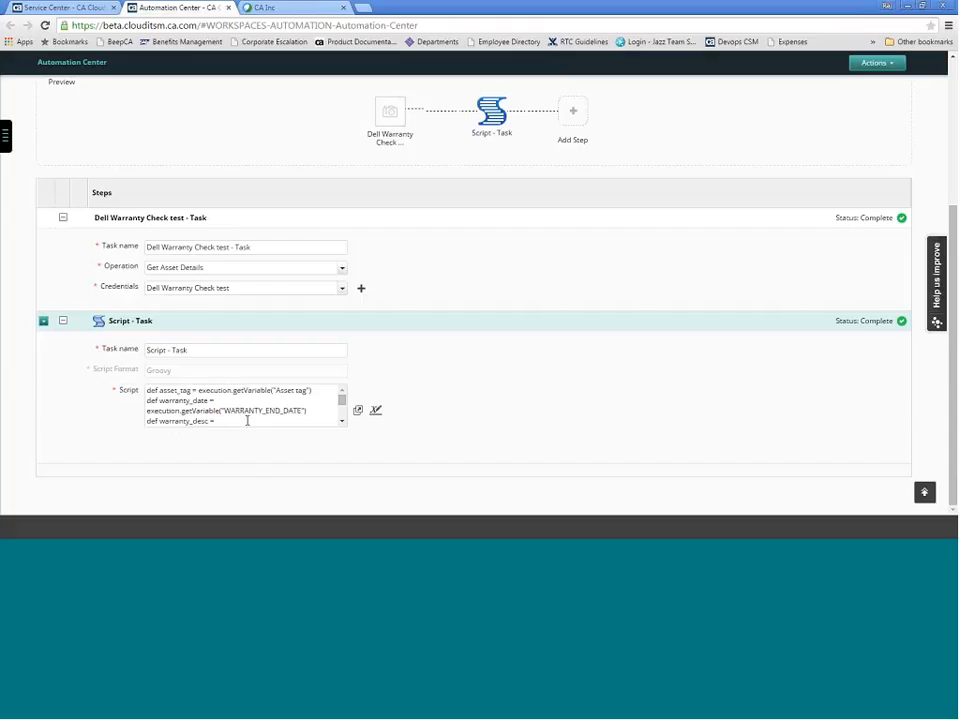
double_click(241, 409)
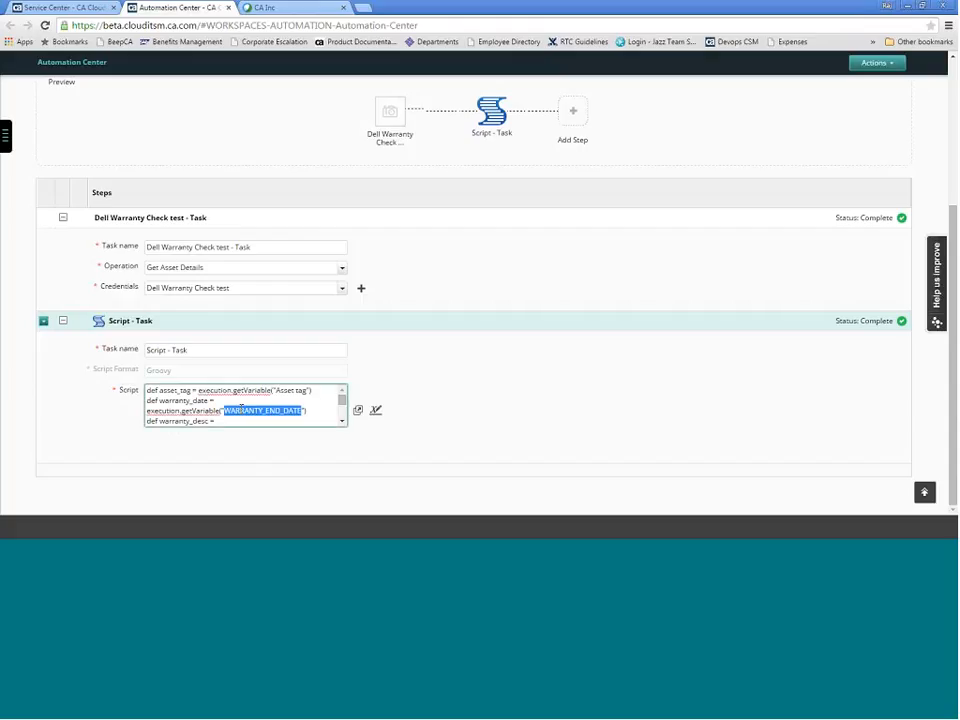
click(375, 409)
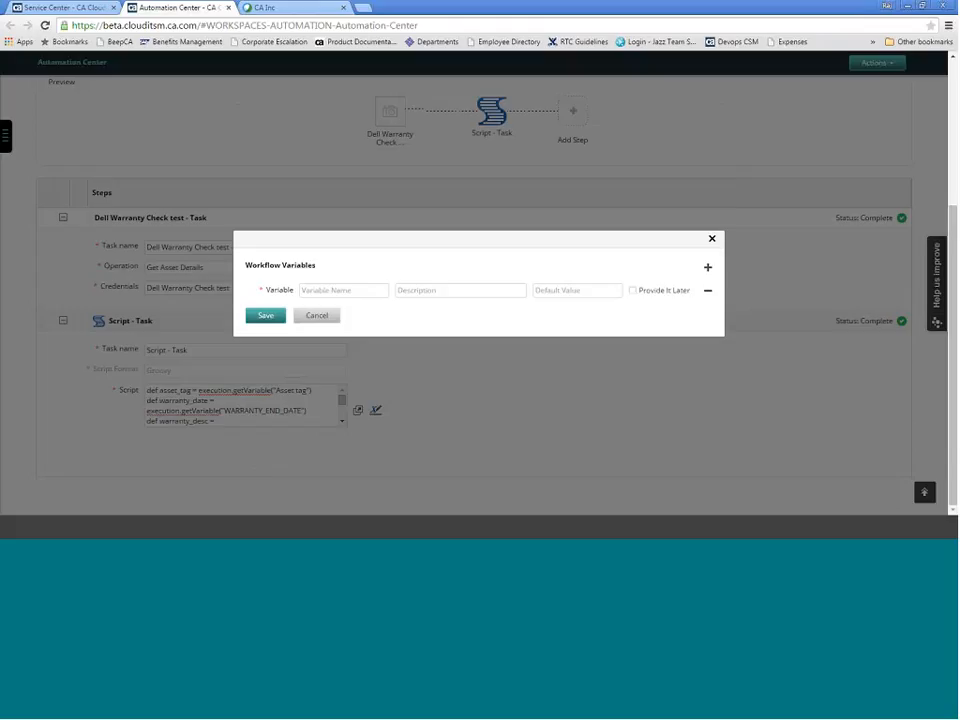
click(712, 240)
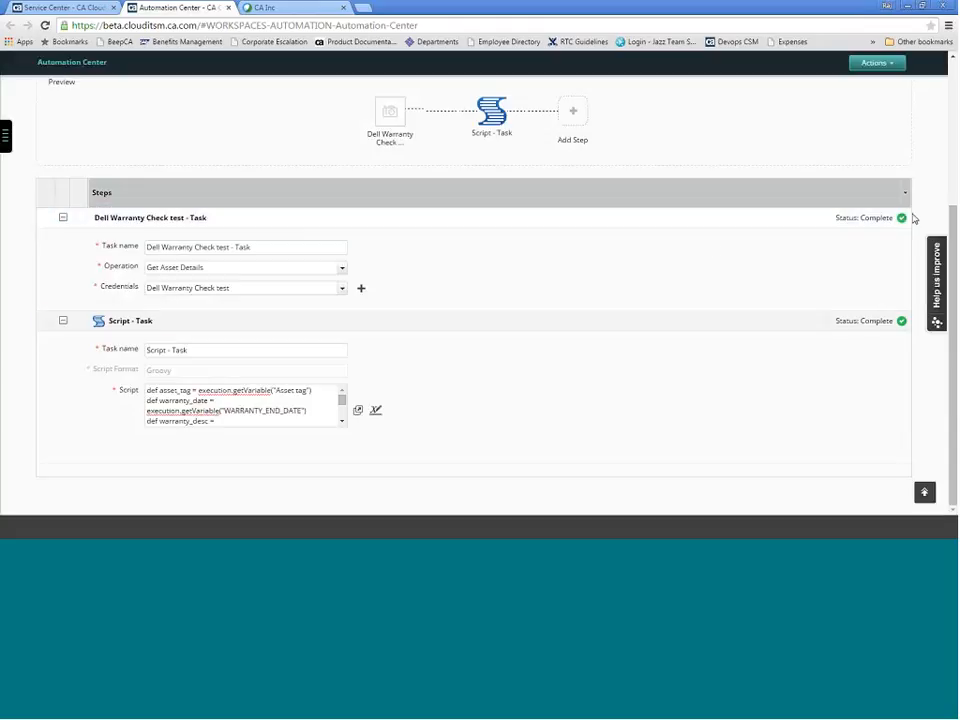
Add the Cloud Service Management connector as the third workflow step.
scroll(941, 189, up, 1)
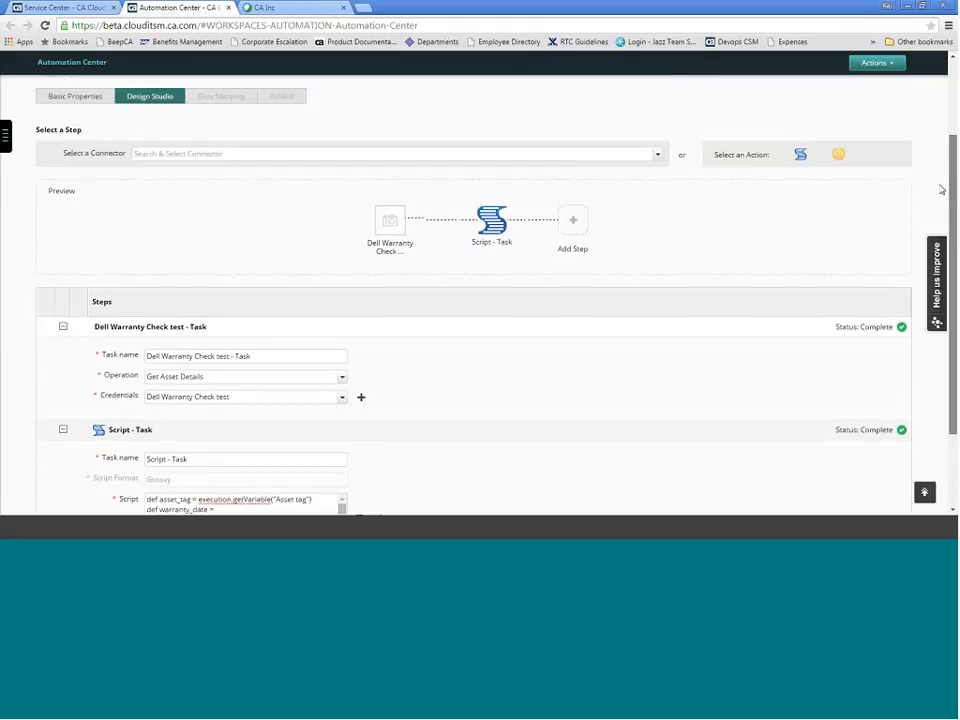
click(658, 154)
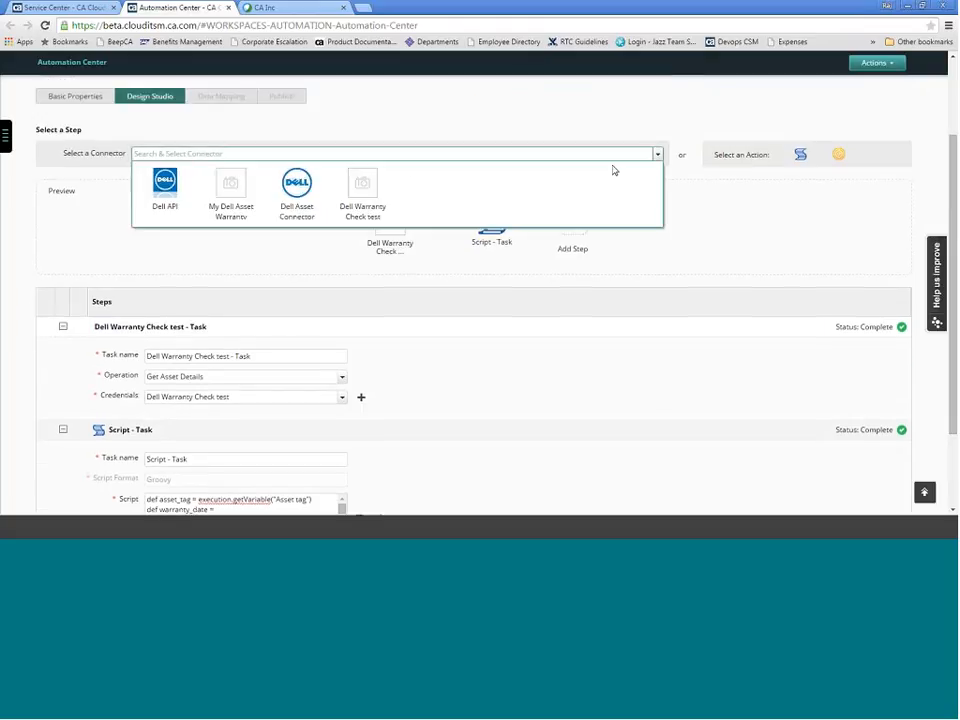
click(248, 149)
click(237, 178)
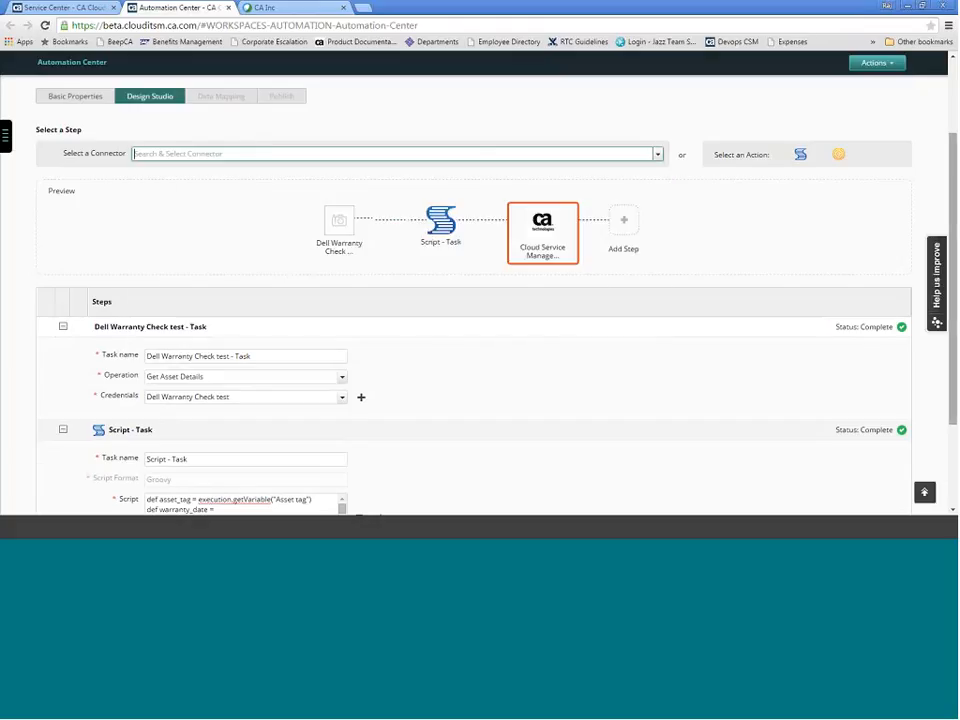
Expand the Cloud Service Management task and set its operation to Add Worklog to Ticket and its credentials to CSM Creds.
drag(951, 293, 951, 376)
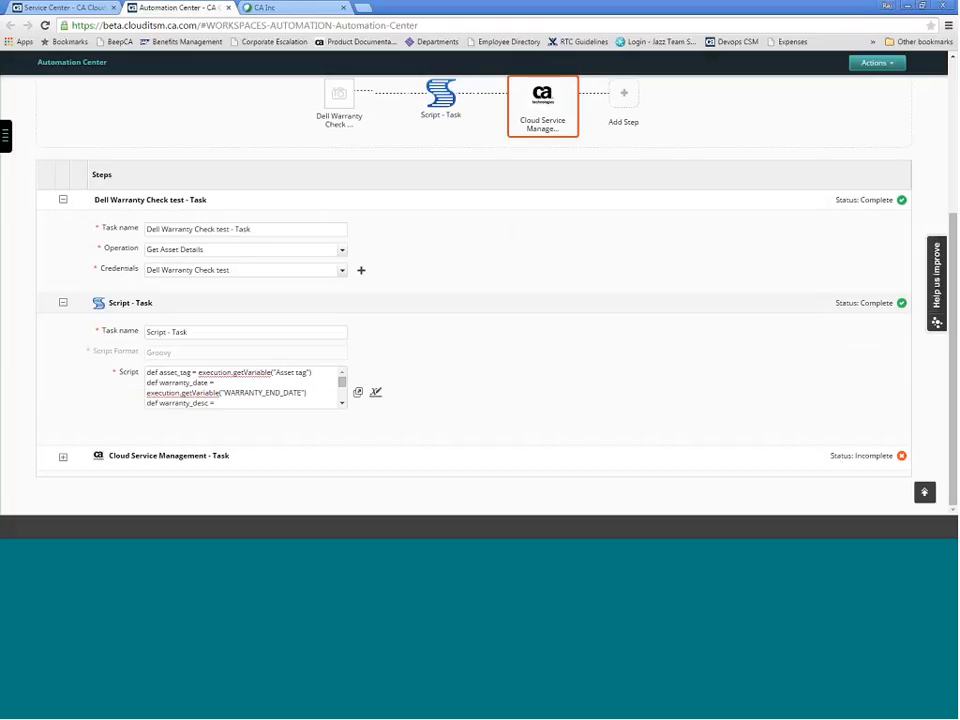
click(63, 457)
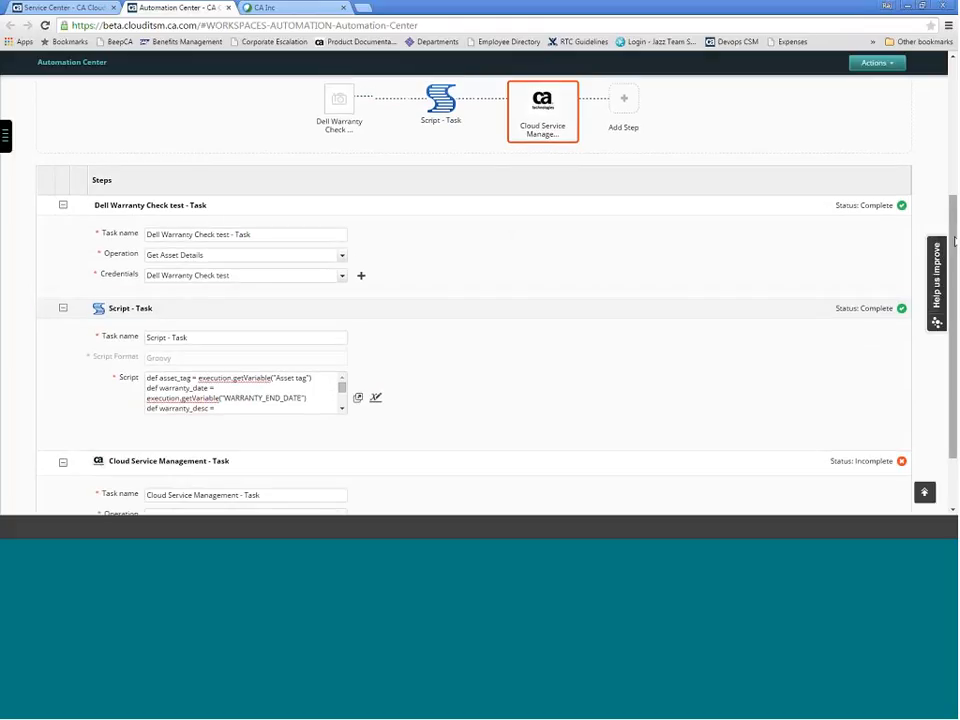
drag(954, 241, 954, 292)
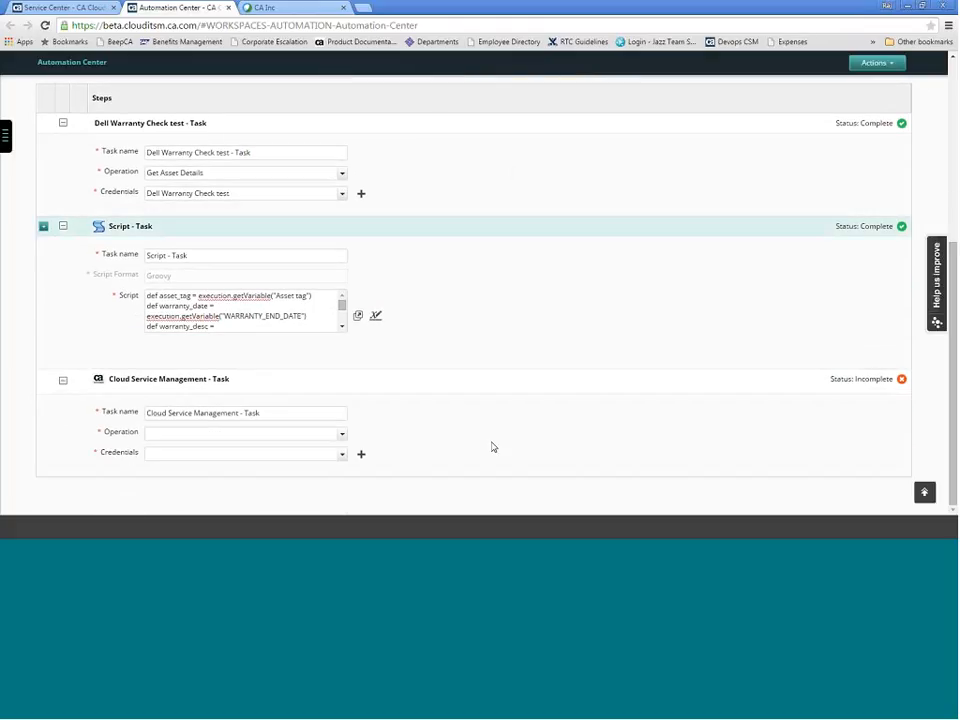
click(341, 434)
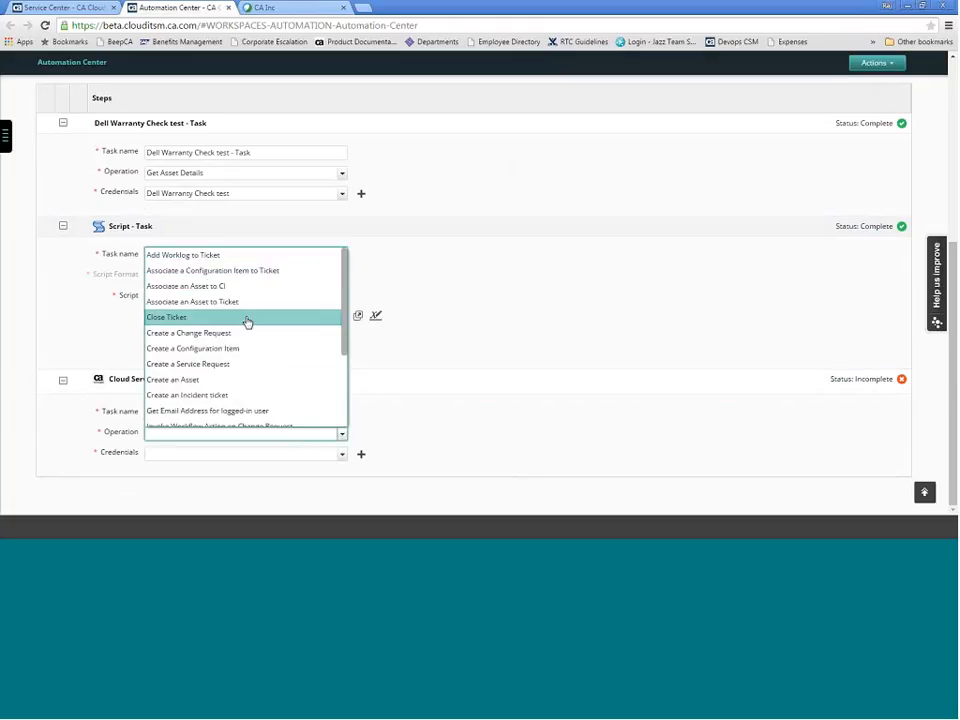
click(256, 257)
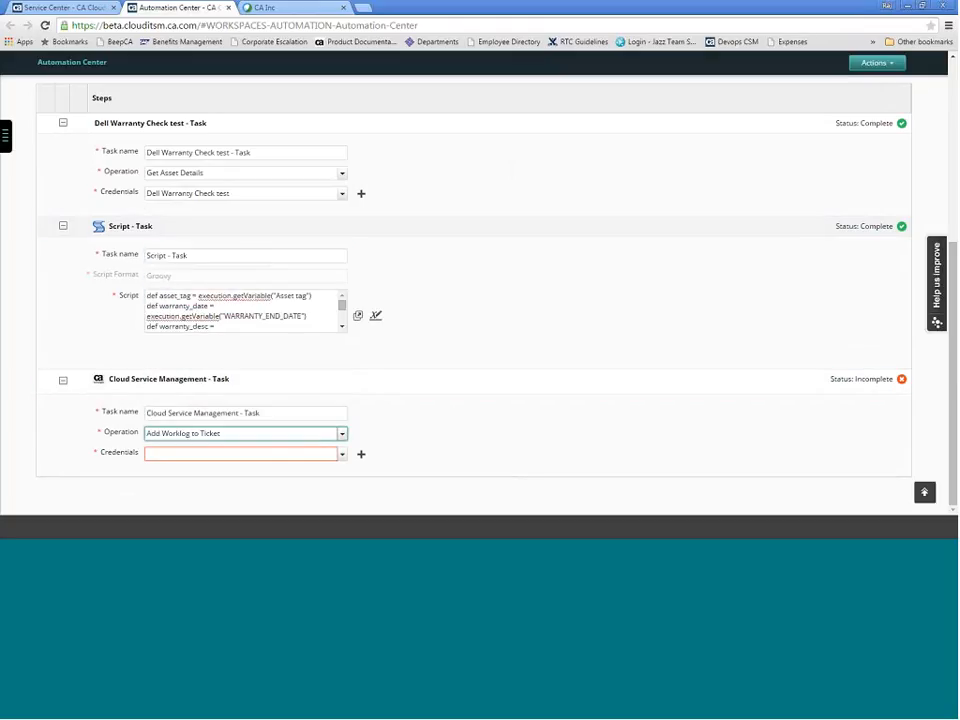
click(341, 455)
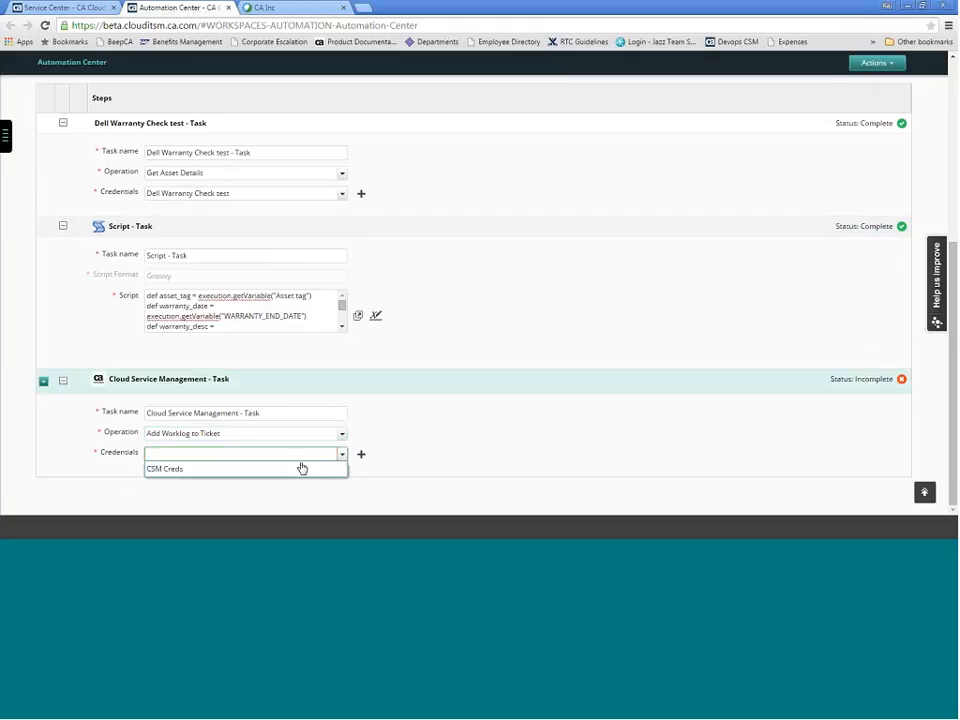
click(302, 468)
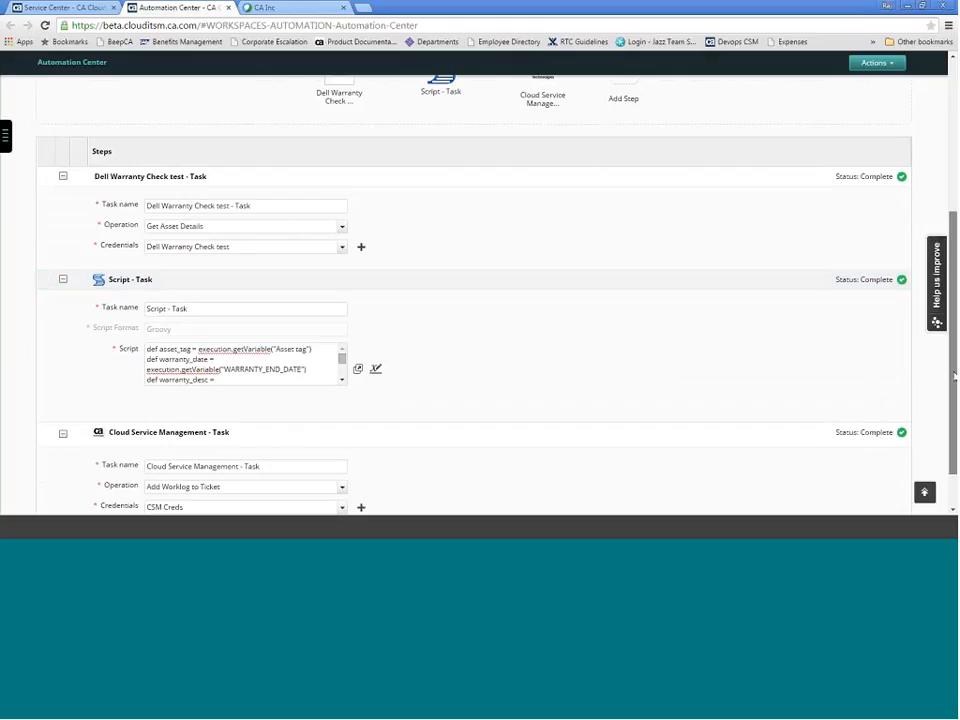
Advance the workflow from Design Studio to the Data Mapping stage and save it.
scroll(715, 282, down, 1)
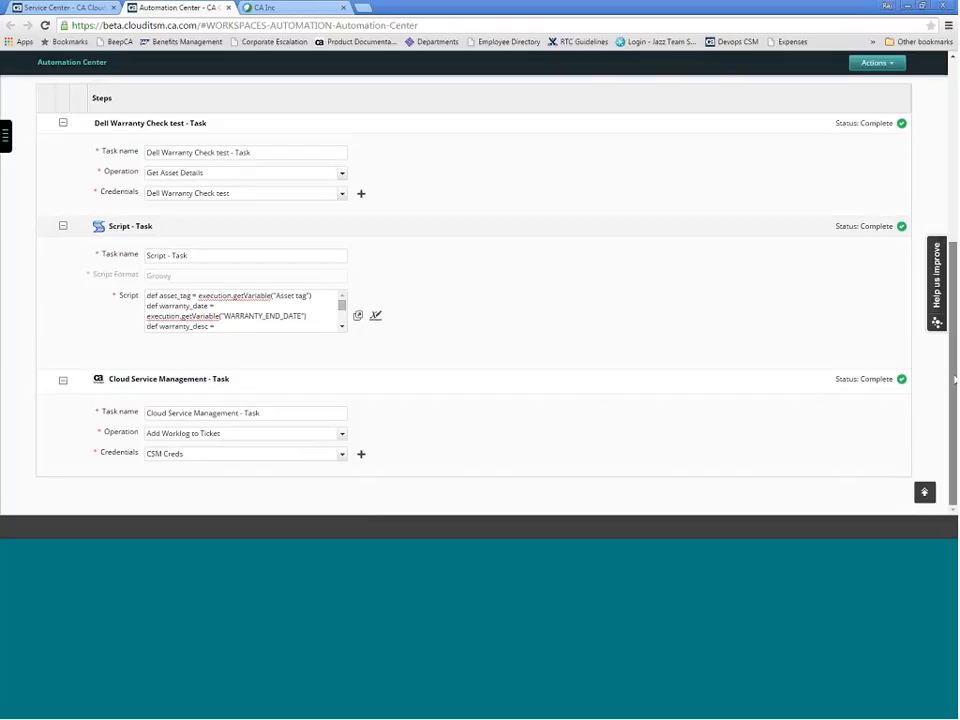
scroll(325, 405, up, 5)
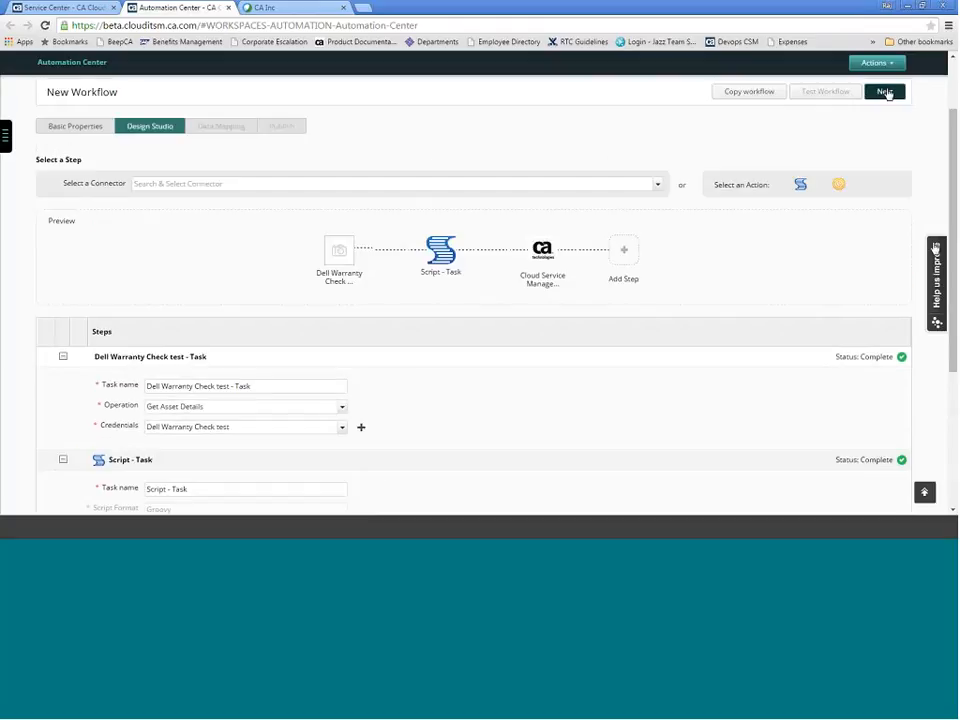
click(885, 92)
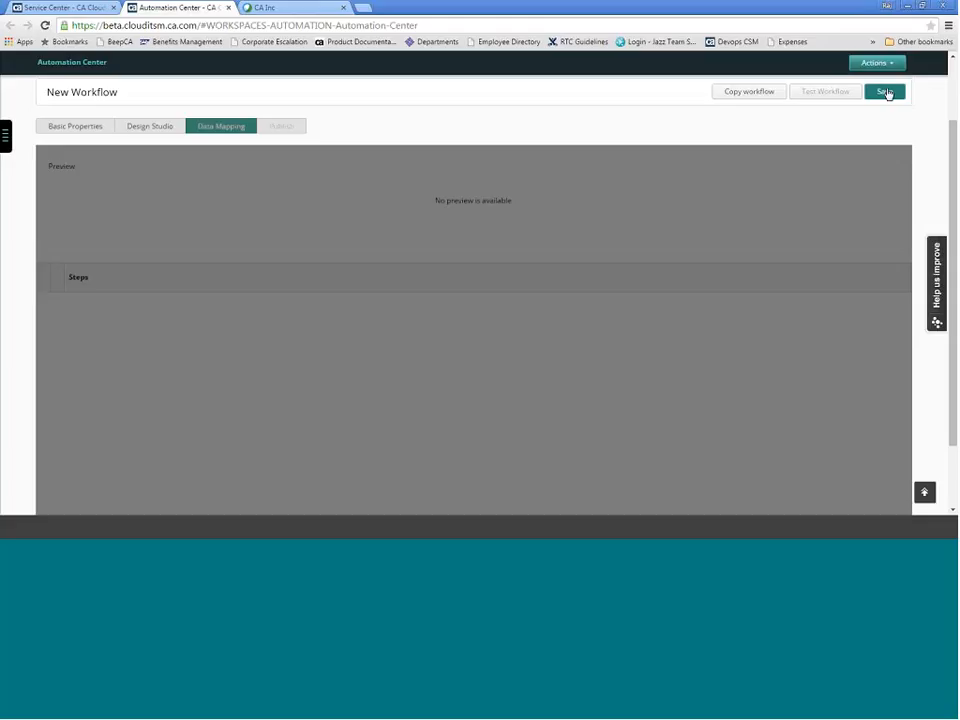
click(886, 92)
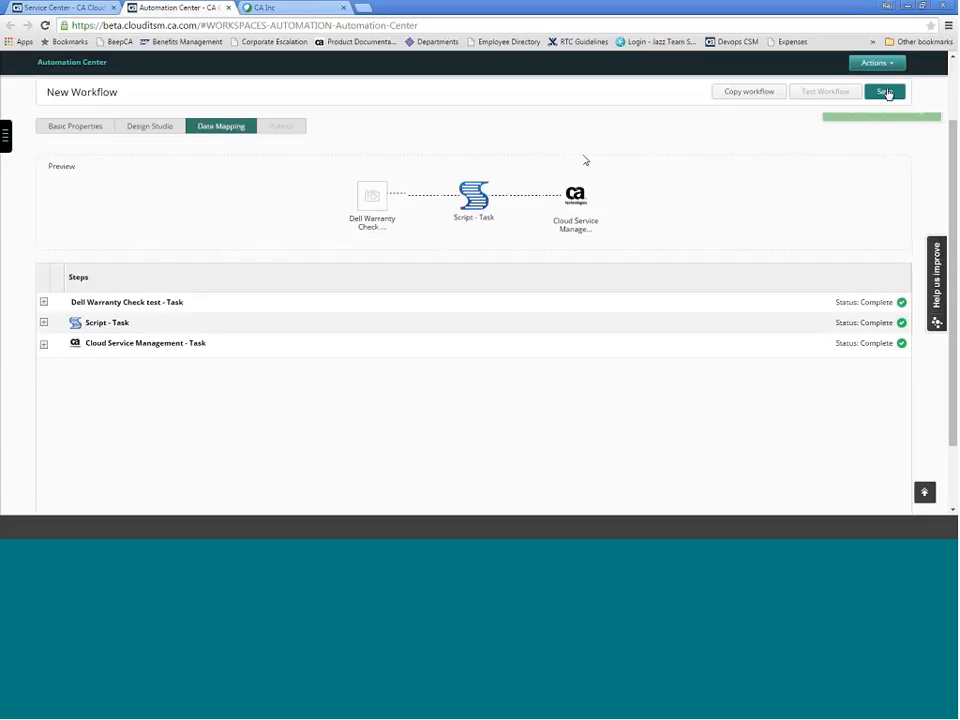
Expand the Dell Warranty Check test task's data mapping and set the Asset Tag source to Provide It Later.
click(44, 302)
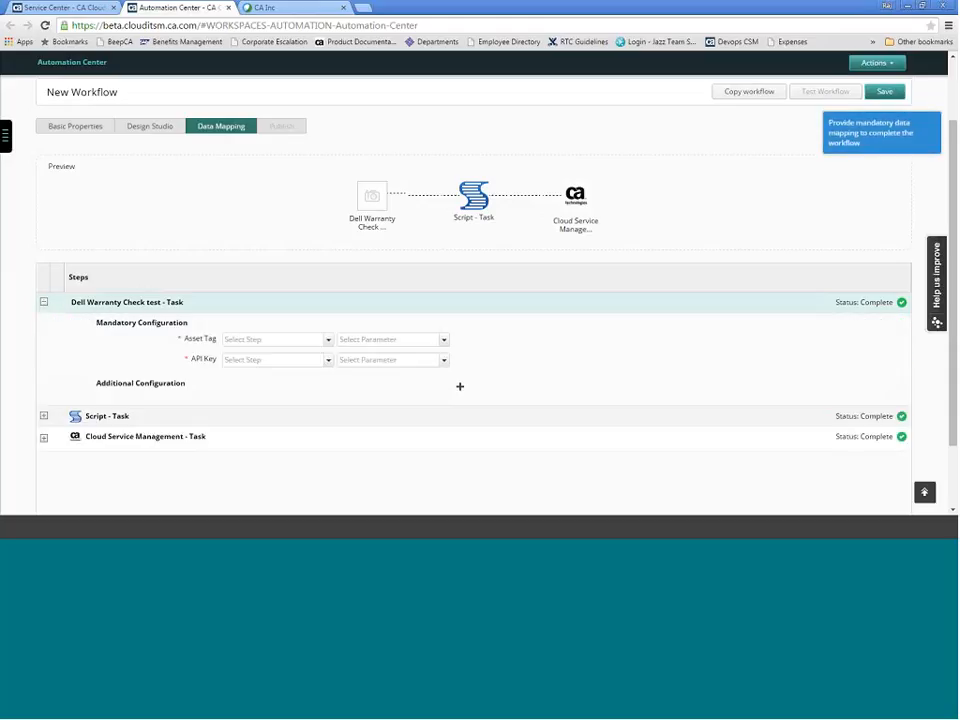
click(326, 343)
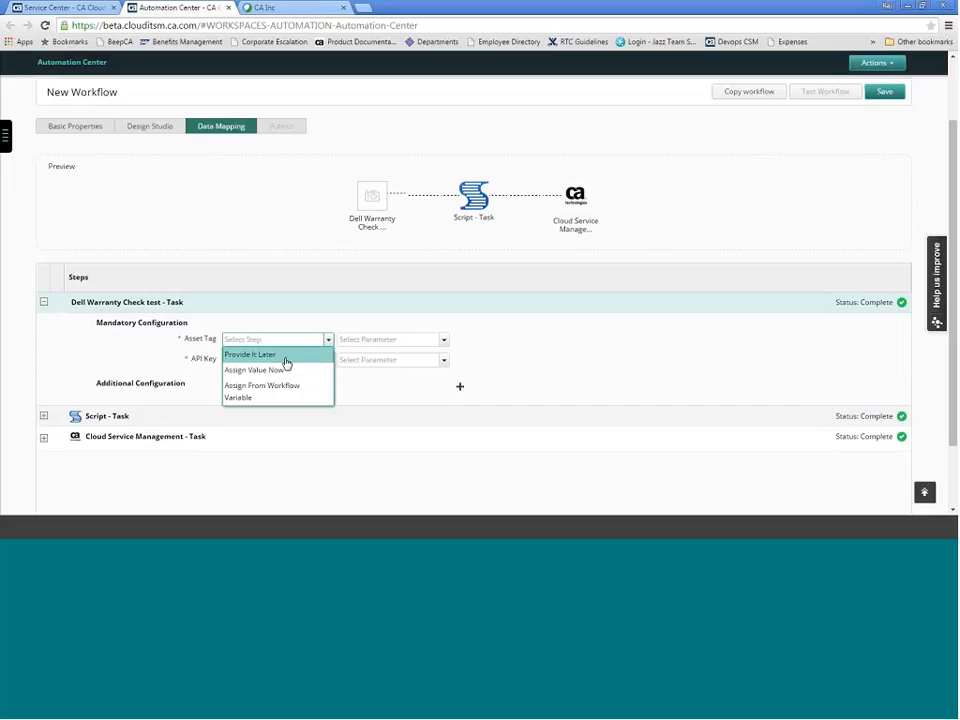
click(285, 358)
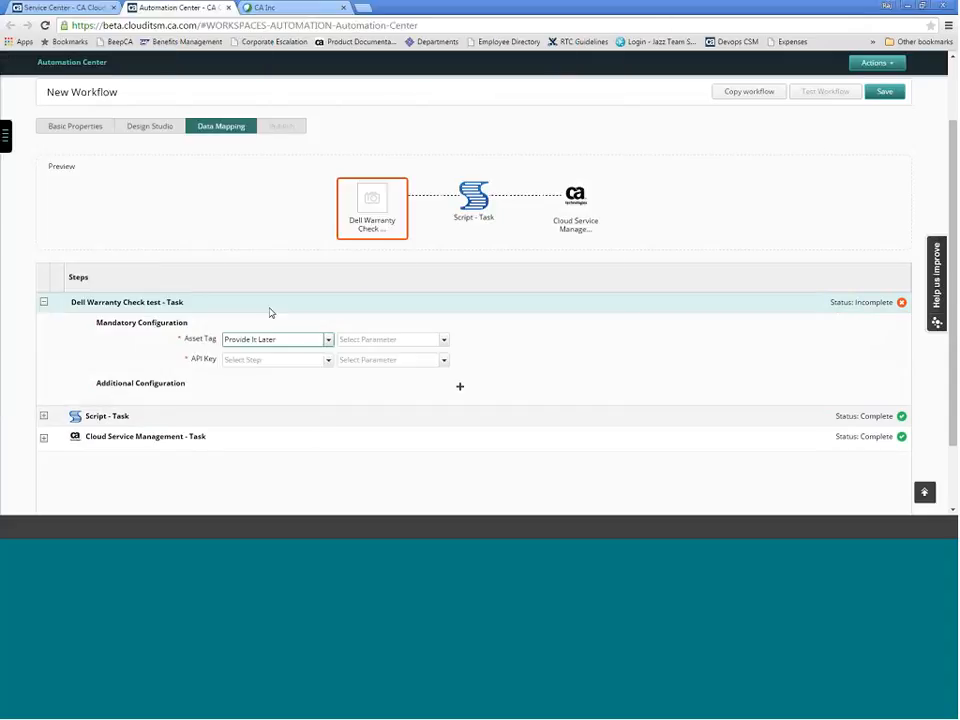
Create a text user input named Asset Tag with default value C9CXTW1 as the Asset Tag parameter.
click(370, 341)
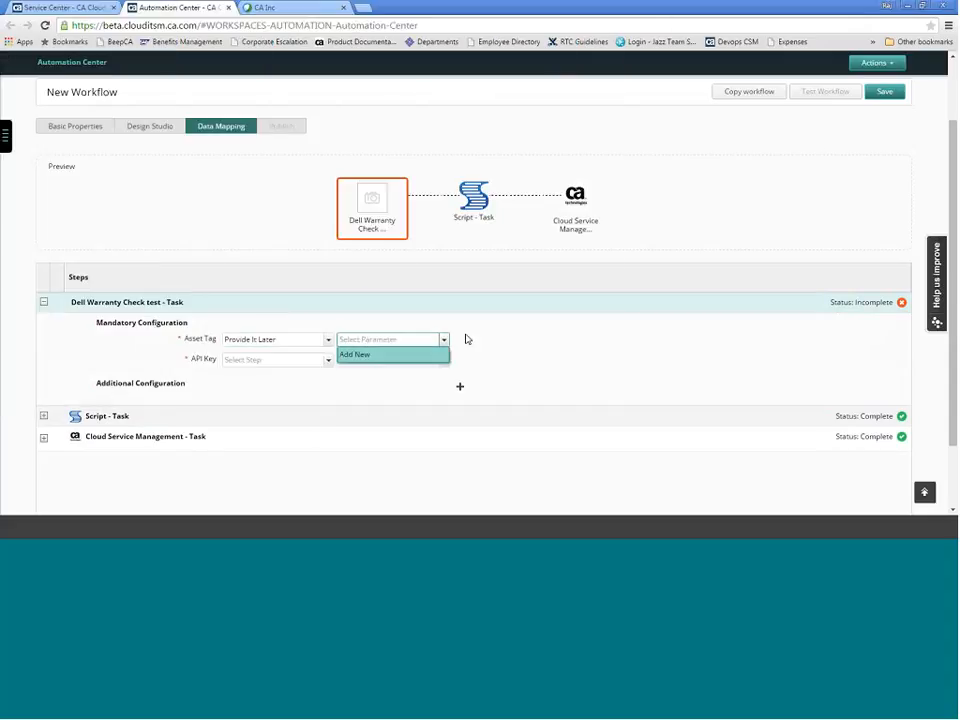
click(396, 355)
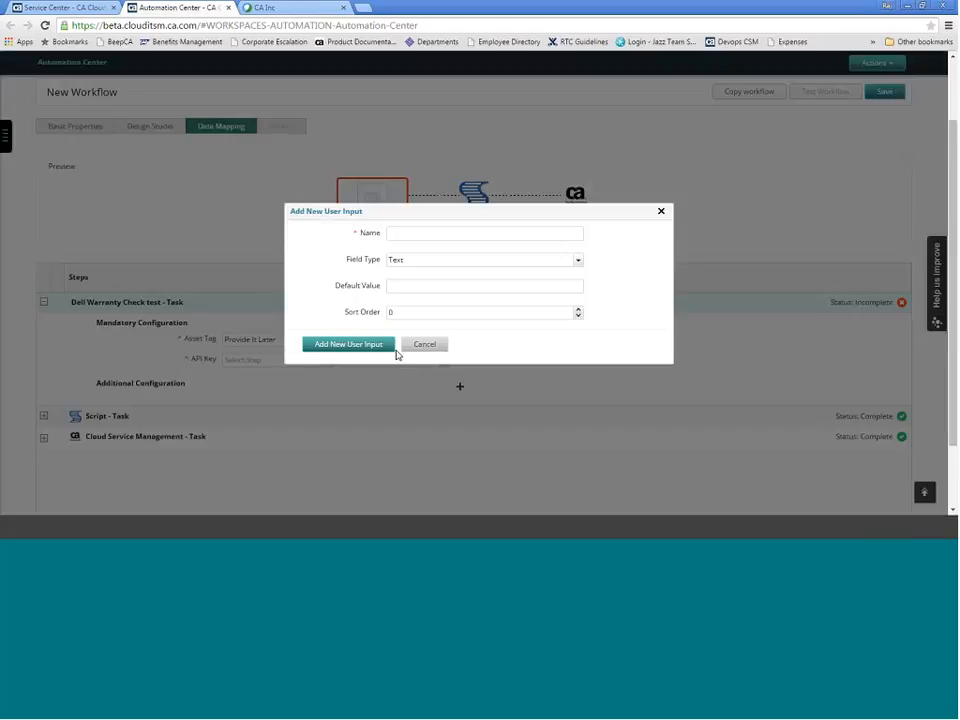
click(432, 232)
text(As)
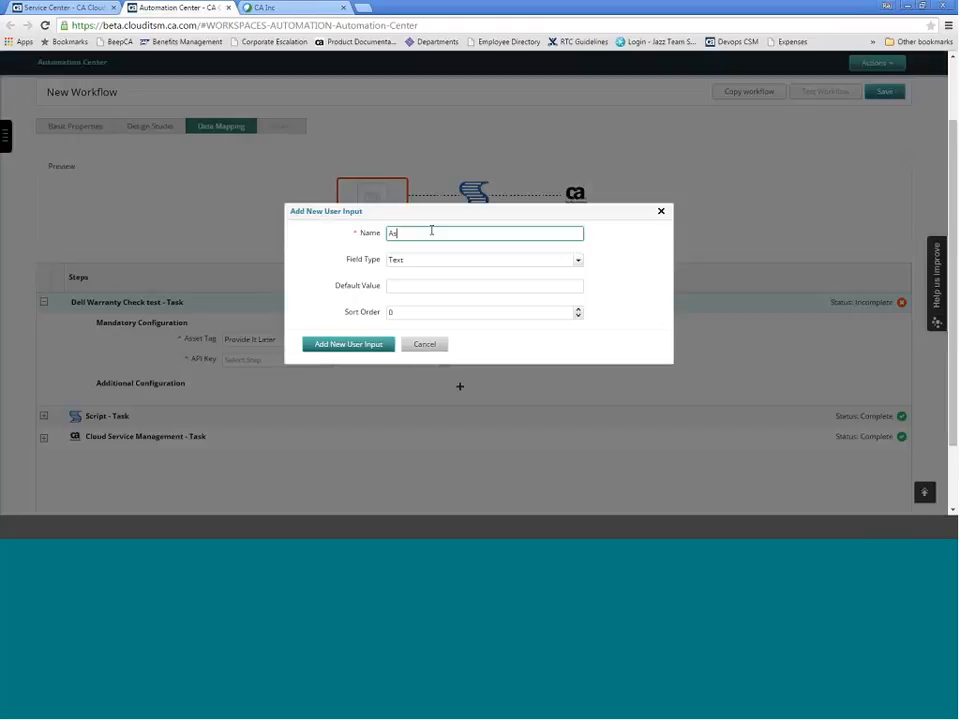
text(set Tag)
key(Tab)
key(Tab)
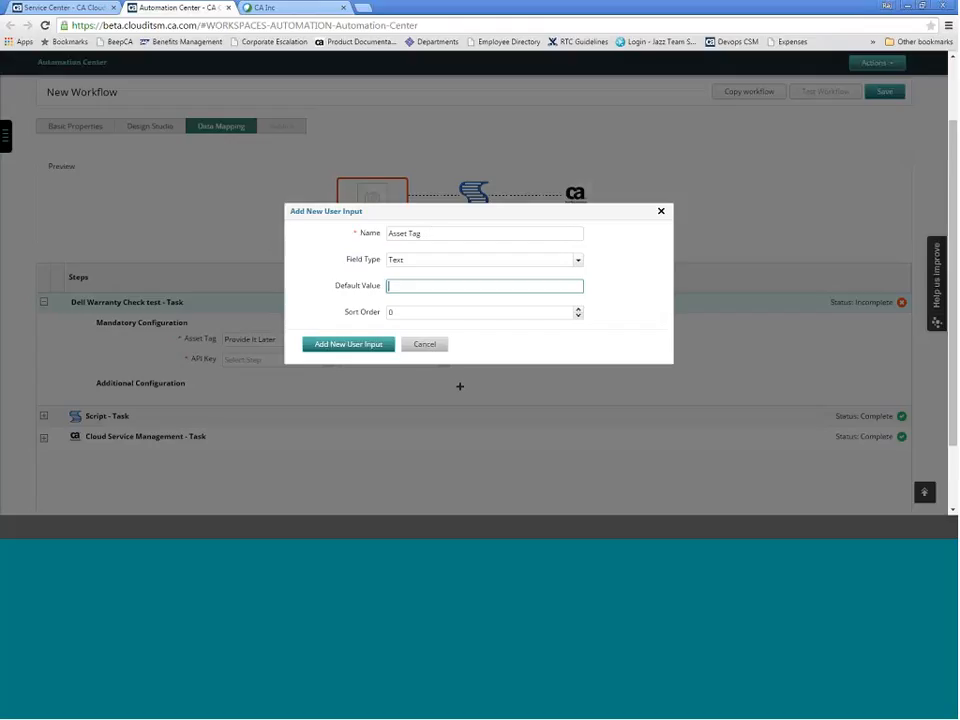
text(C9CX)
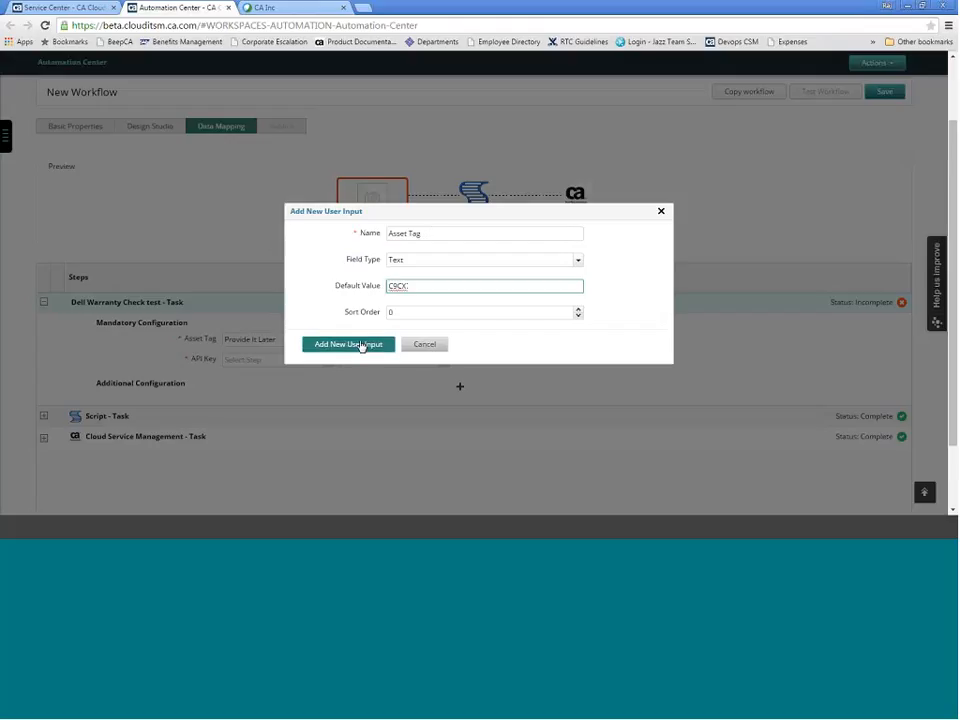
text(TW1)
click(348, 344)
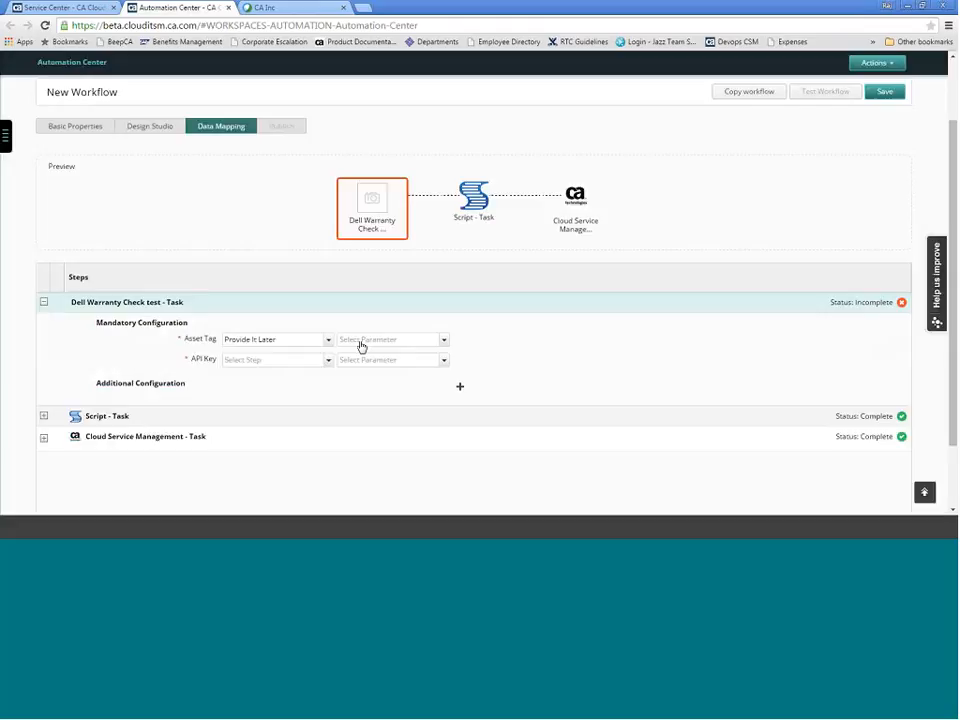
Try Assign Value Now as the Asset Tag source, and restore Provide It Later with the Asset Tag parameter.
click(328, 341)
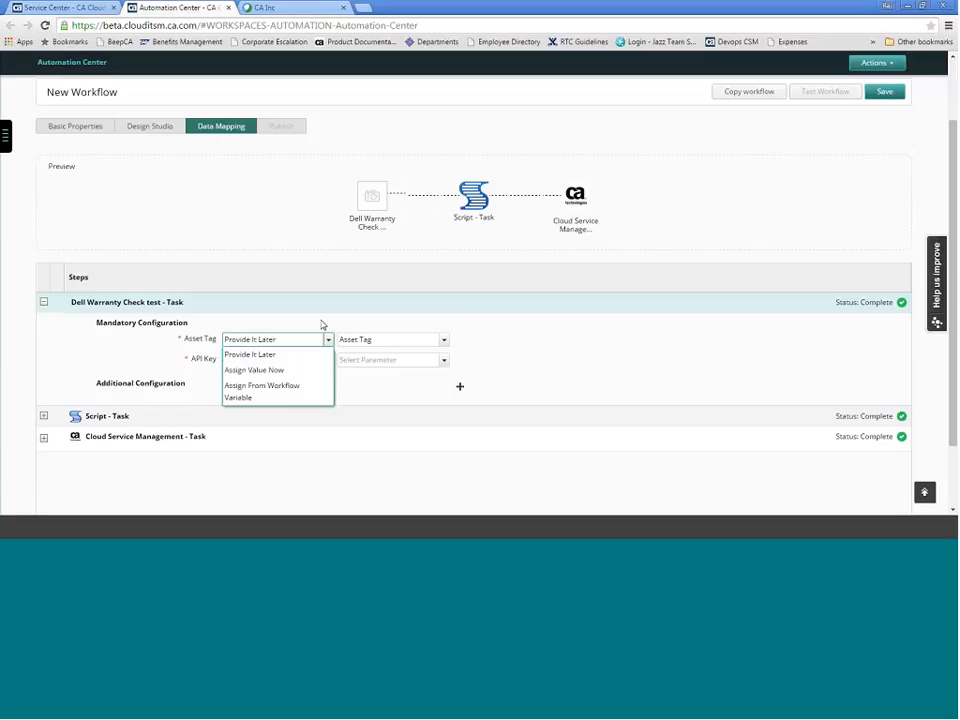
click(479, 317)
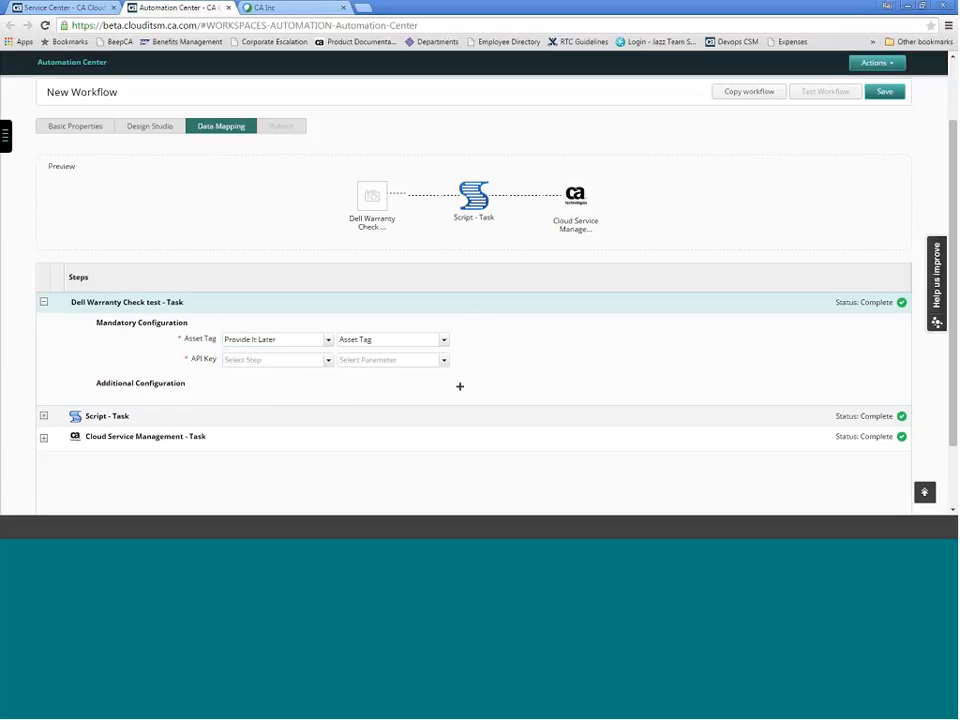
click(328, 341)
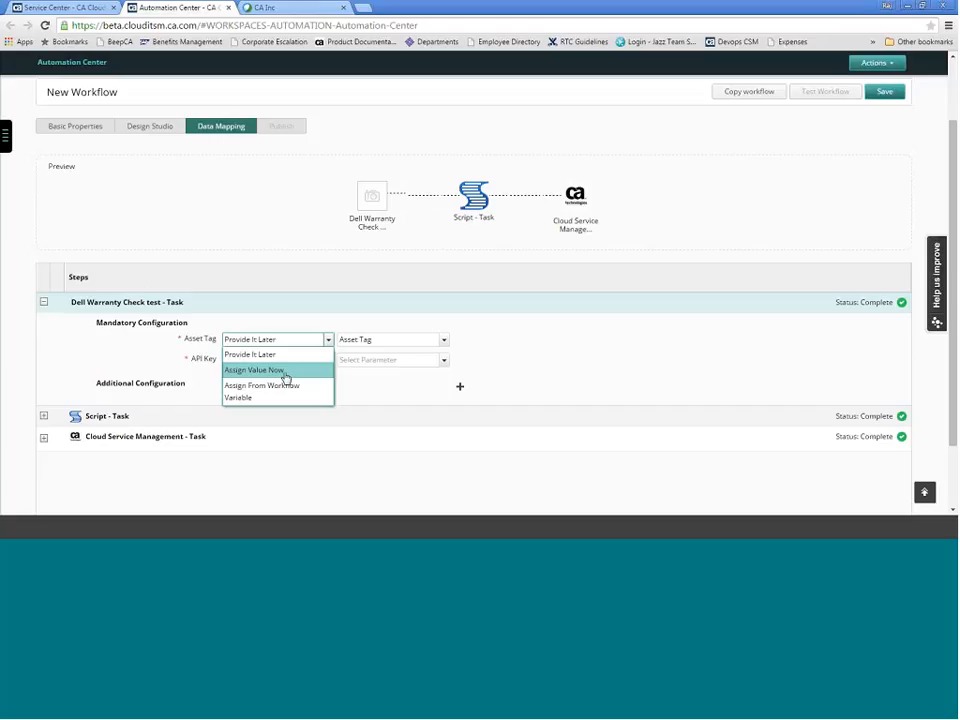
click(285, 377)
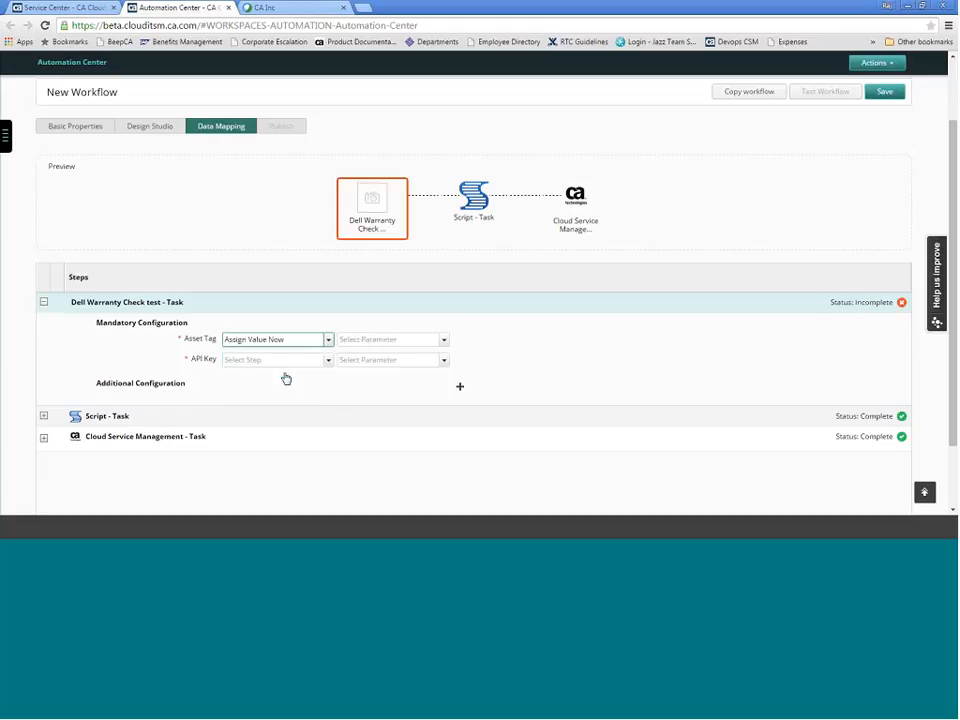
click(313, 342)
click(290, 356)
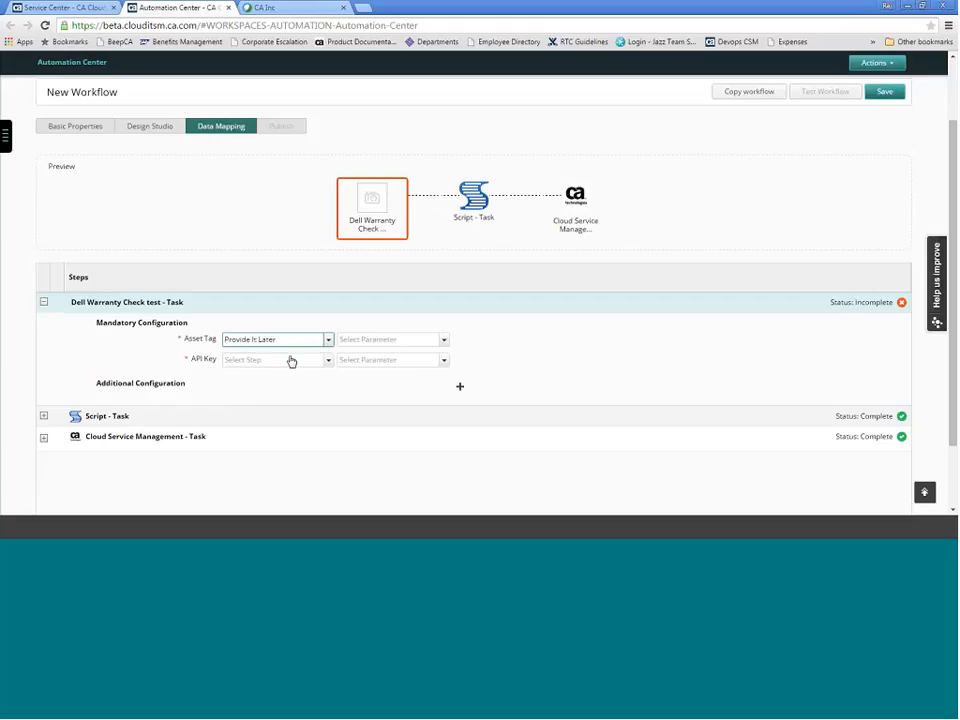
click(444, 341)
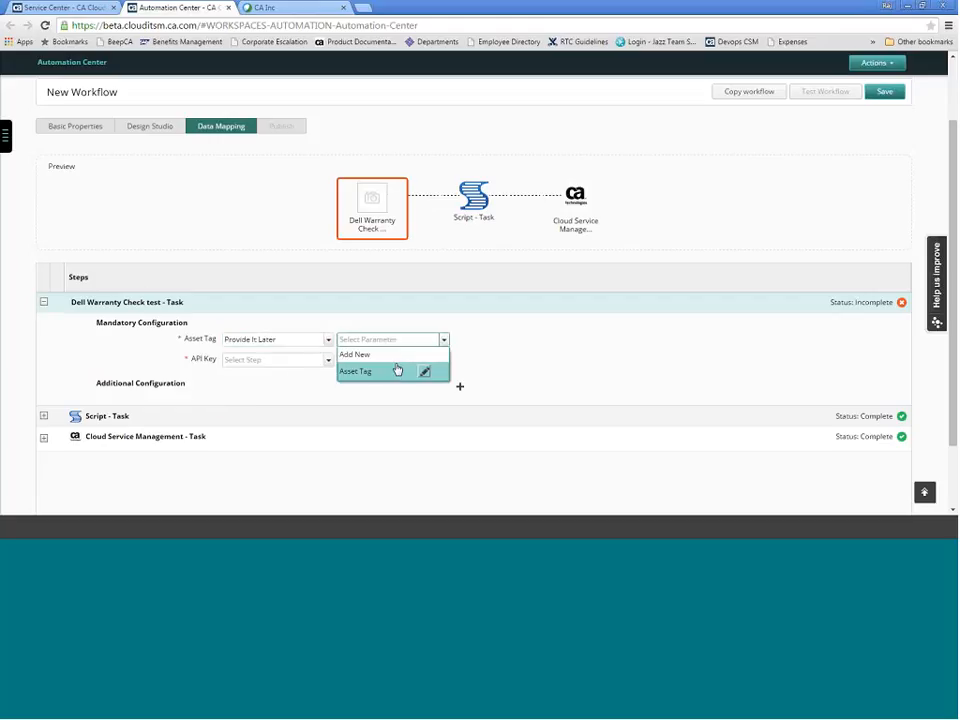
click(396, 371)
Set the API Key source of the Dell Warranty Check test task to Assign Value Now.
click(308, 362)
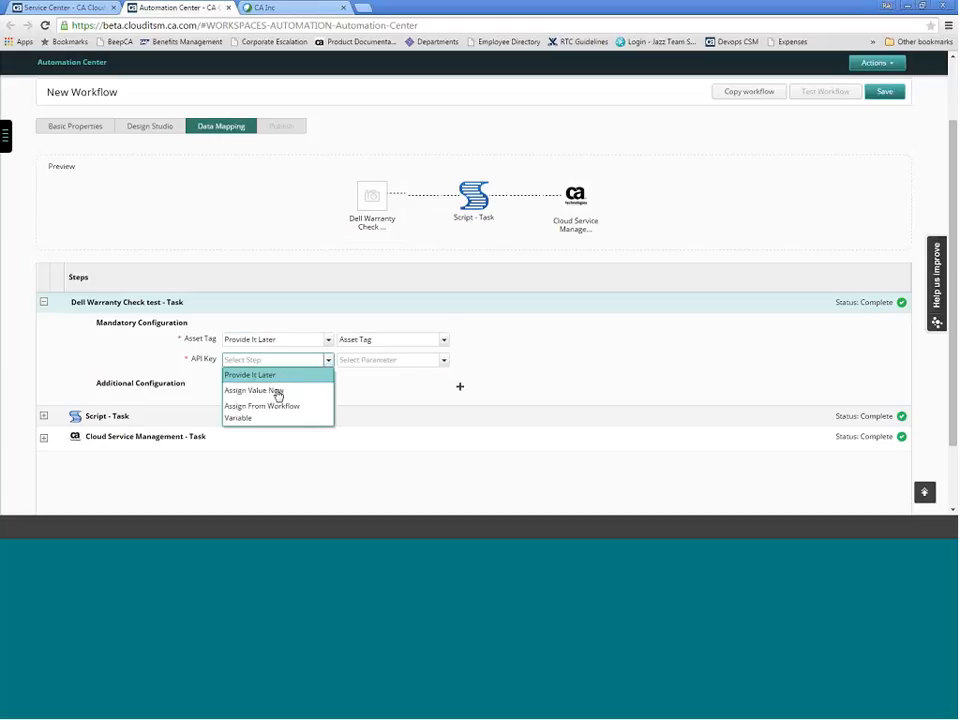
click(274, 398)
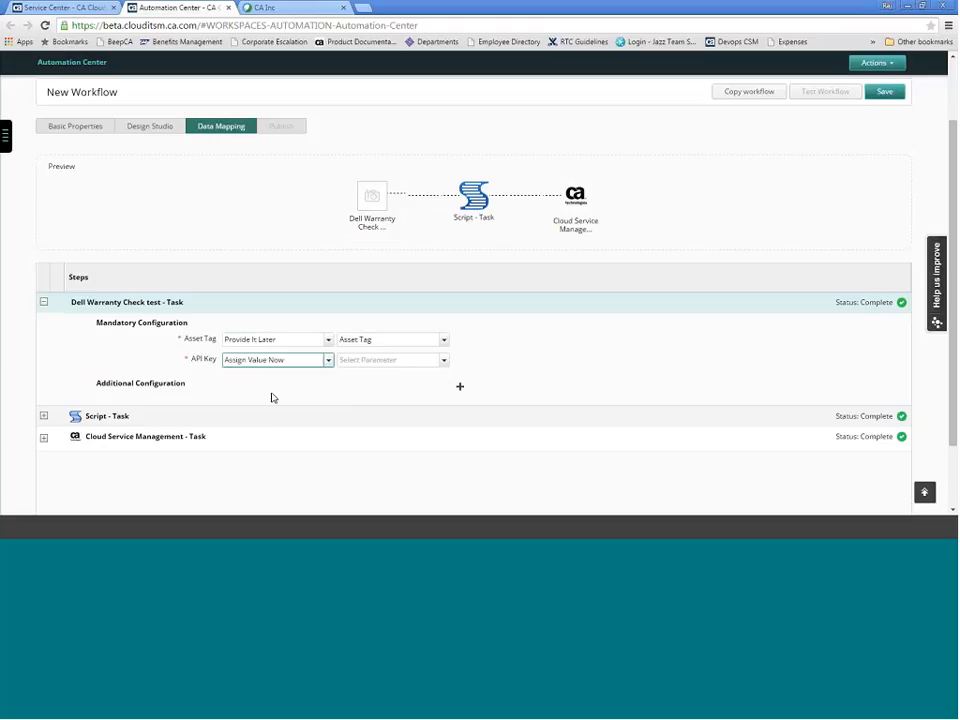
click(381, 360)
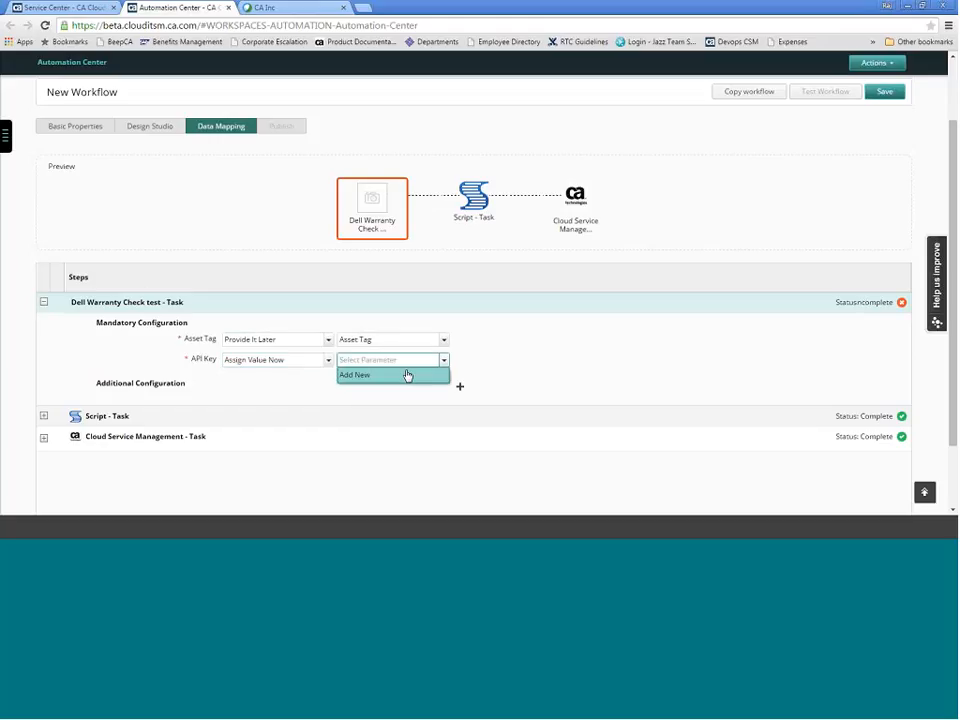
Add a constant value named API Key, paste the API key as its value, and keep Assign Value Now as the source.
click(406, 375)
key(alt+Tab)
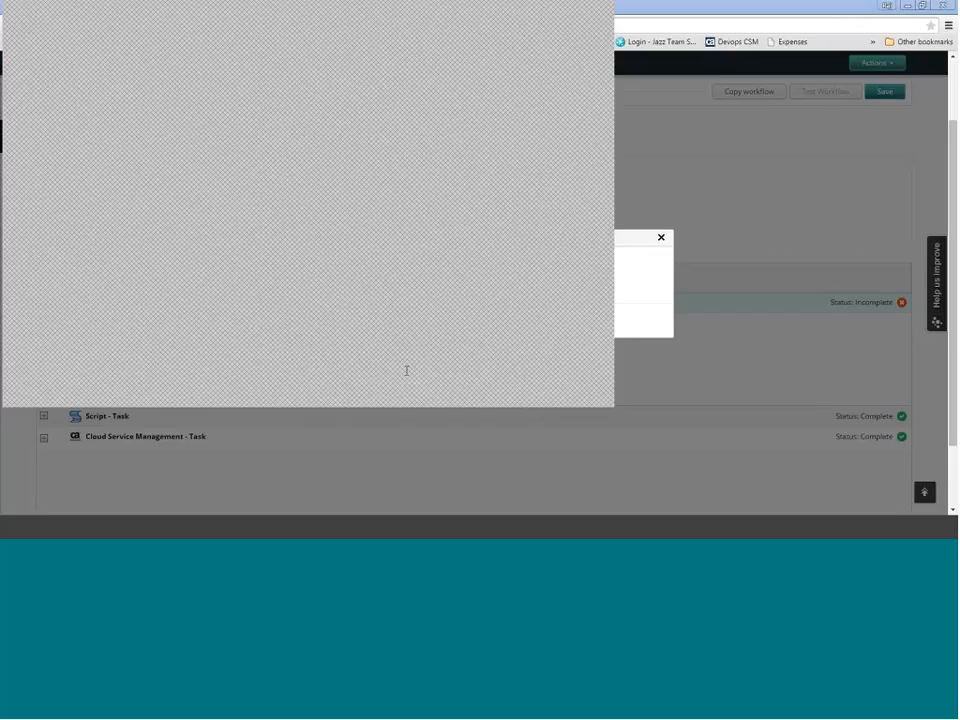
key(alt+Tab)
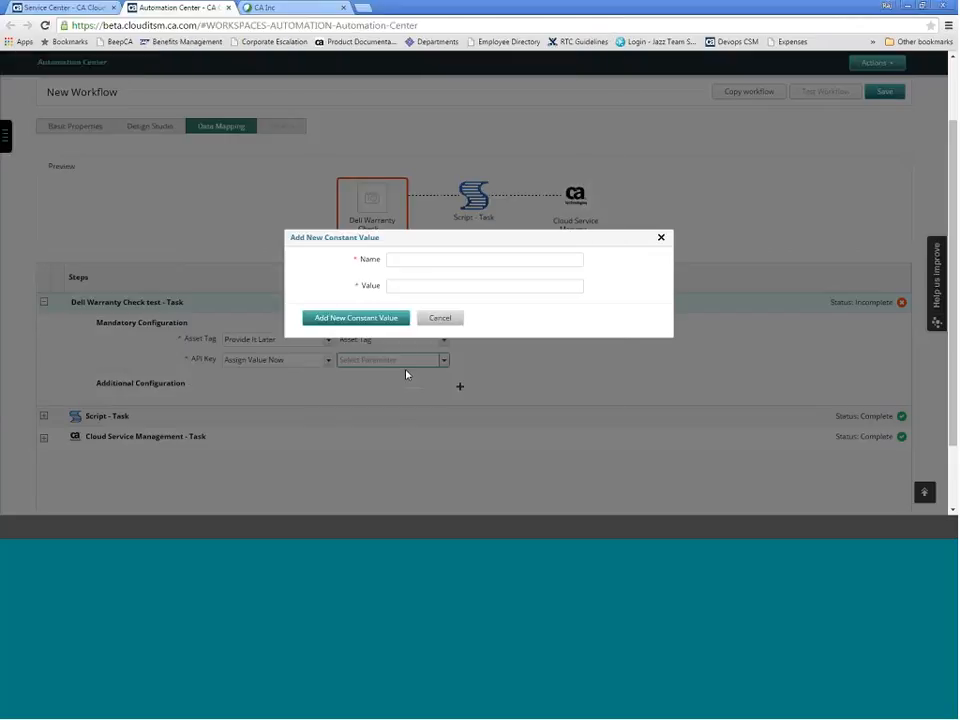
click(441, 258)
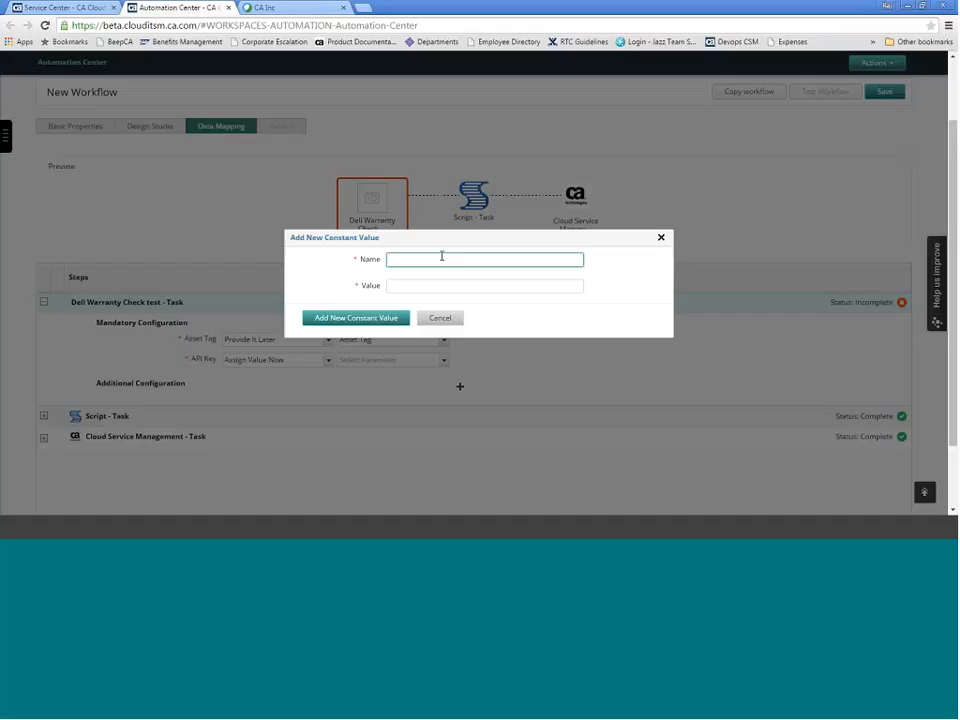
key(Tab)
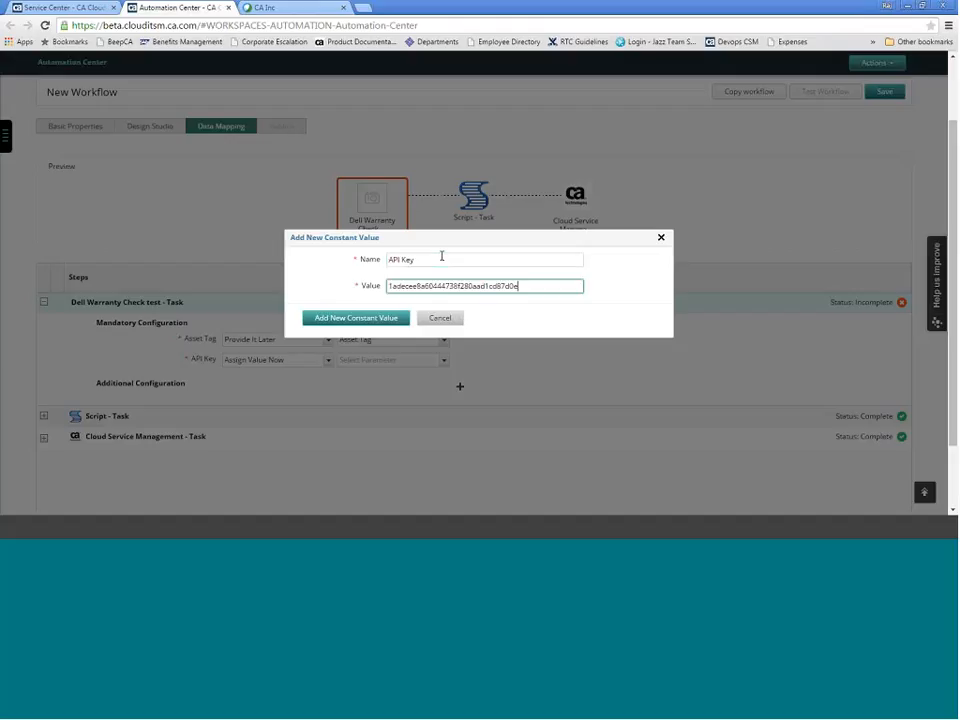
click(385, 322)
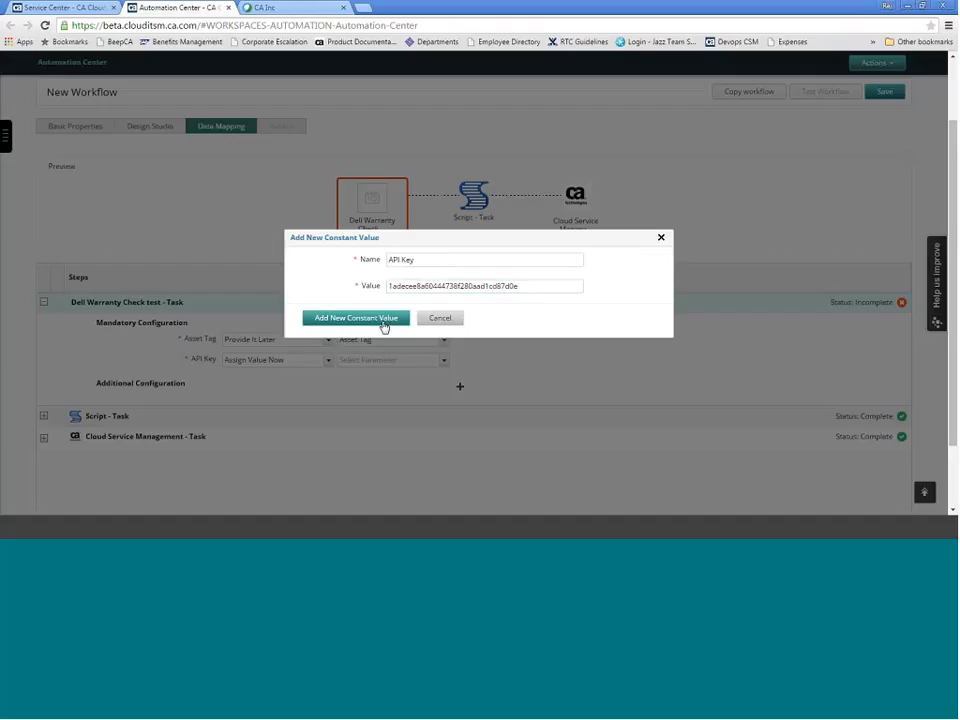
click(384, 322)
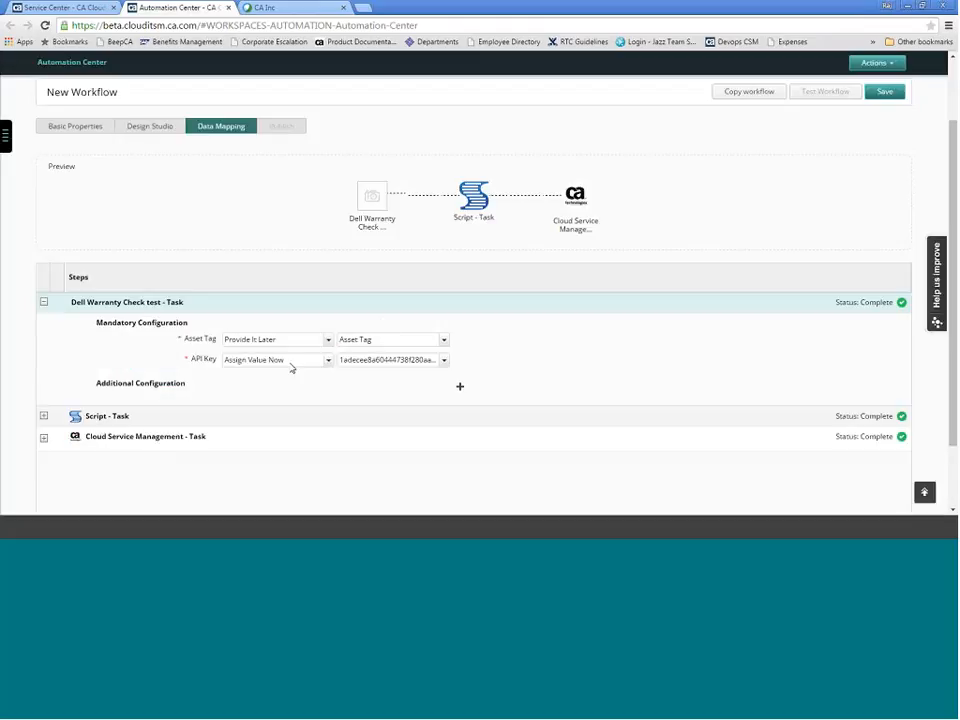
click(329, 360)
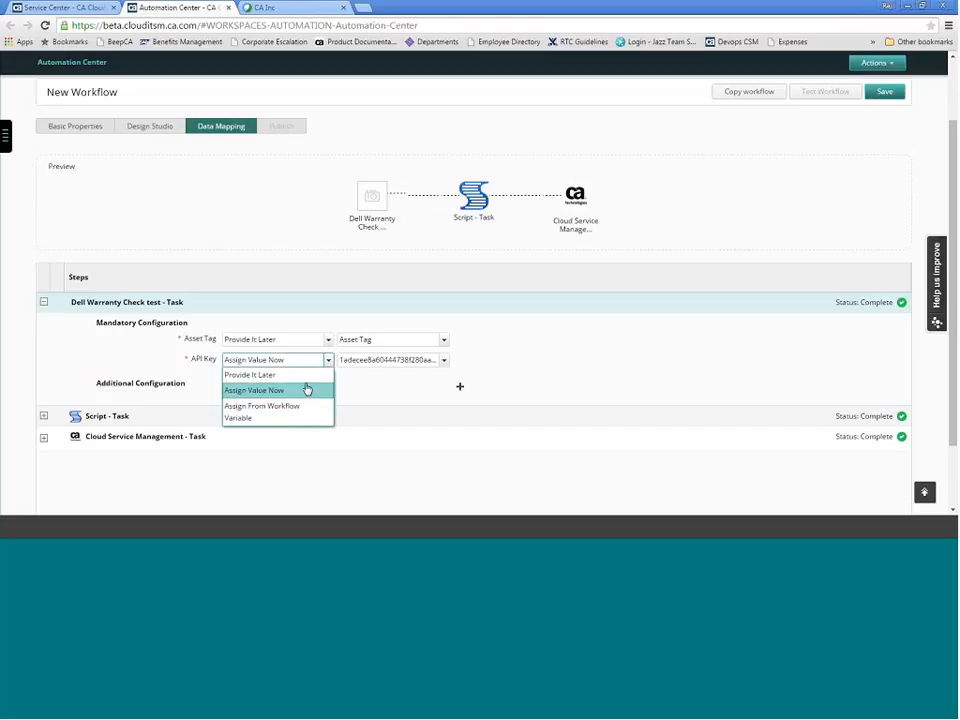
click(306, 390)
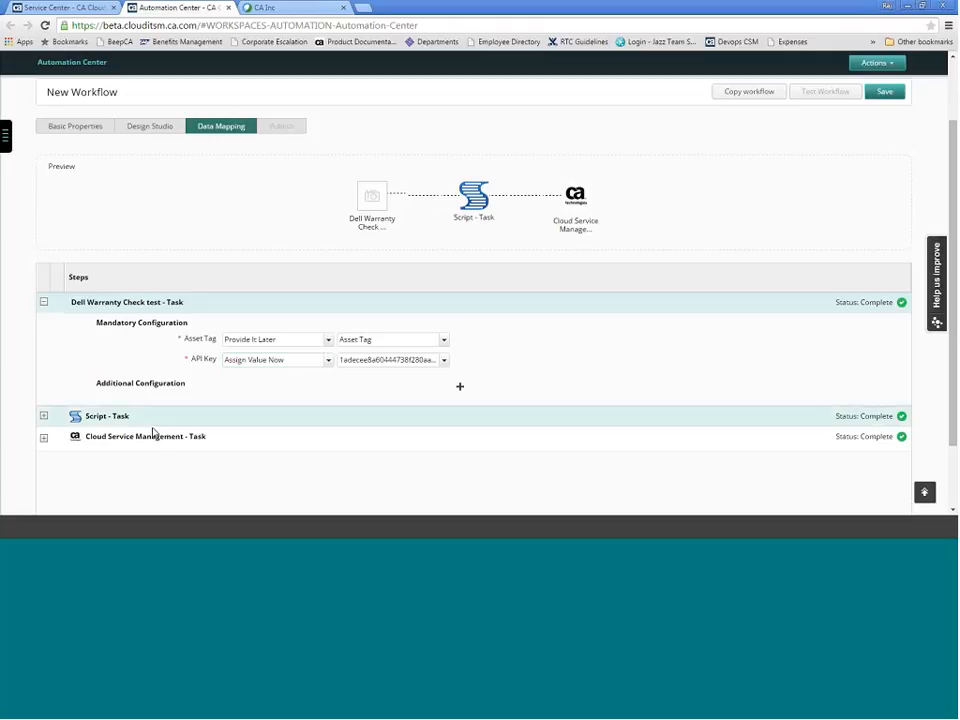
Expand the Script task's data mapping and try to expand the Cloud Service Management task's mapping.
click(44, 417)
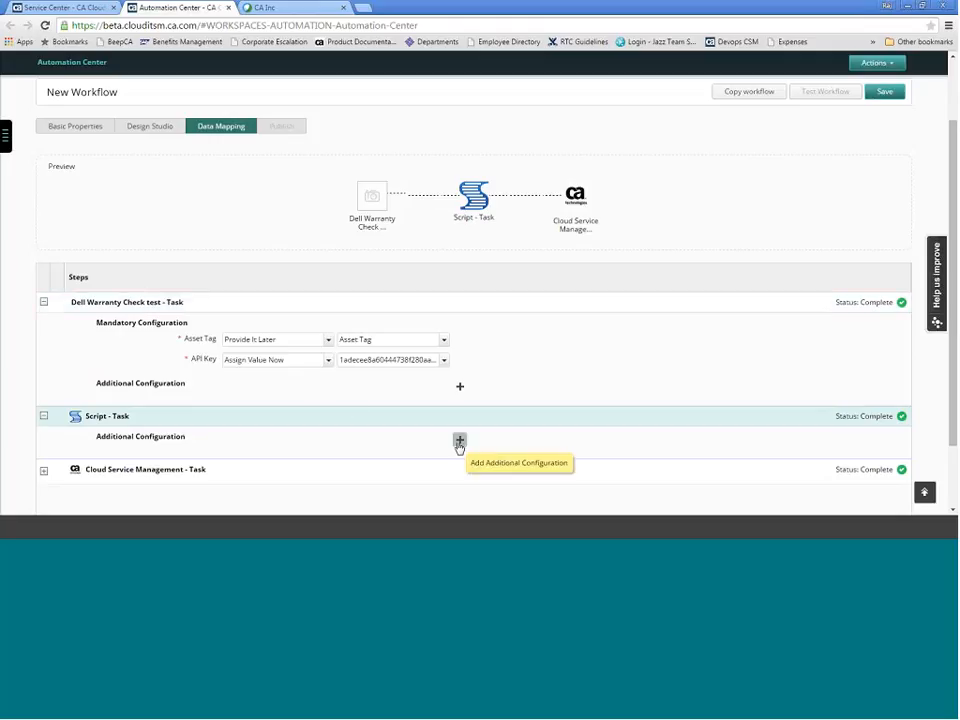
drag(953, 366, 954, 414)
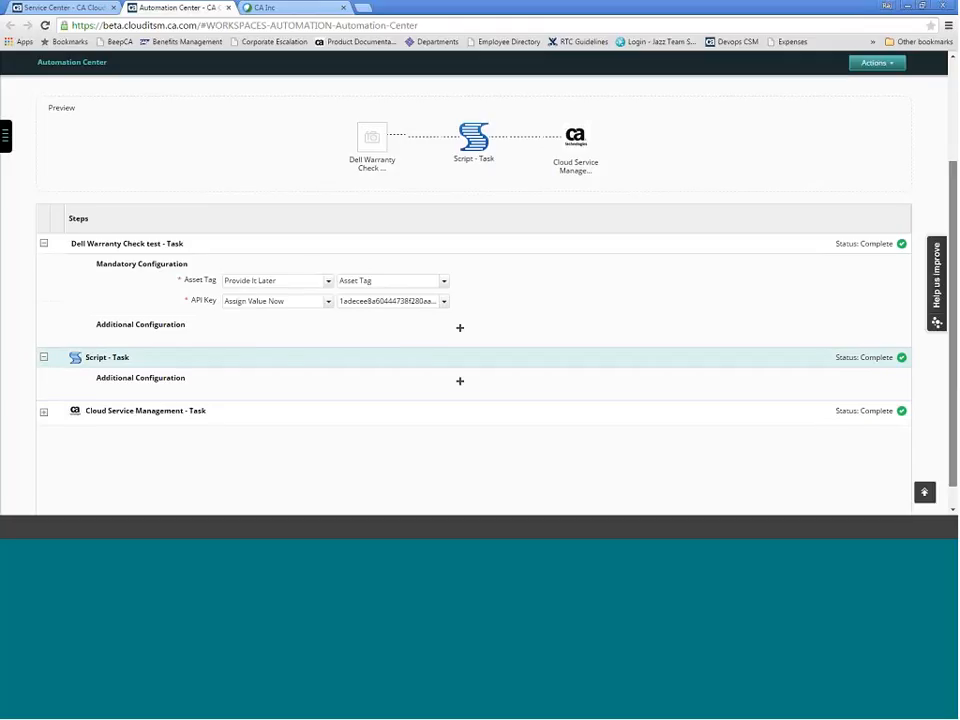
click(44, 411)
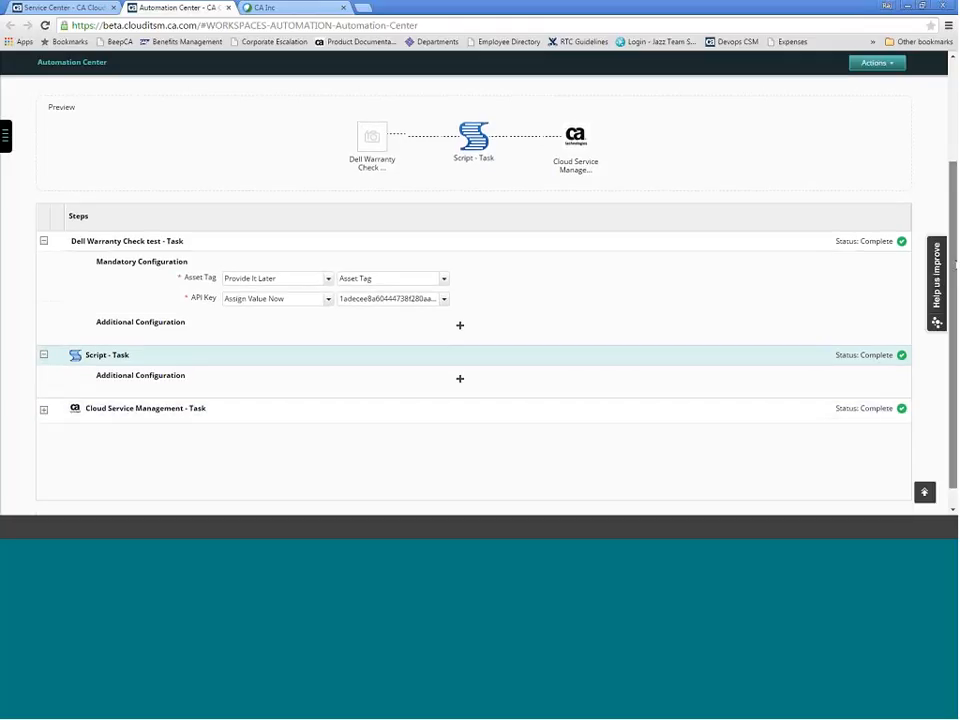
Switch to My Dell check workflow and review the full Format Worklog Text script in the script editor.
scroll(956, 265, up, 2)
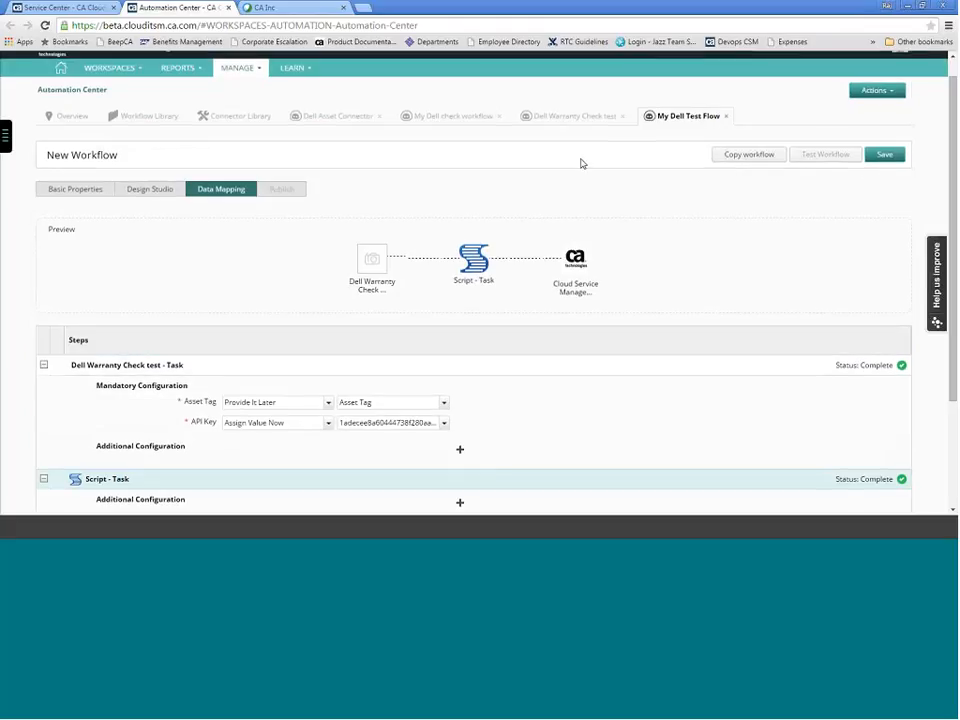
click(465, 126)
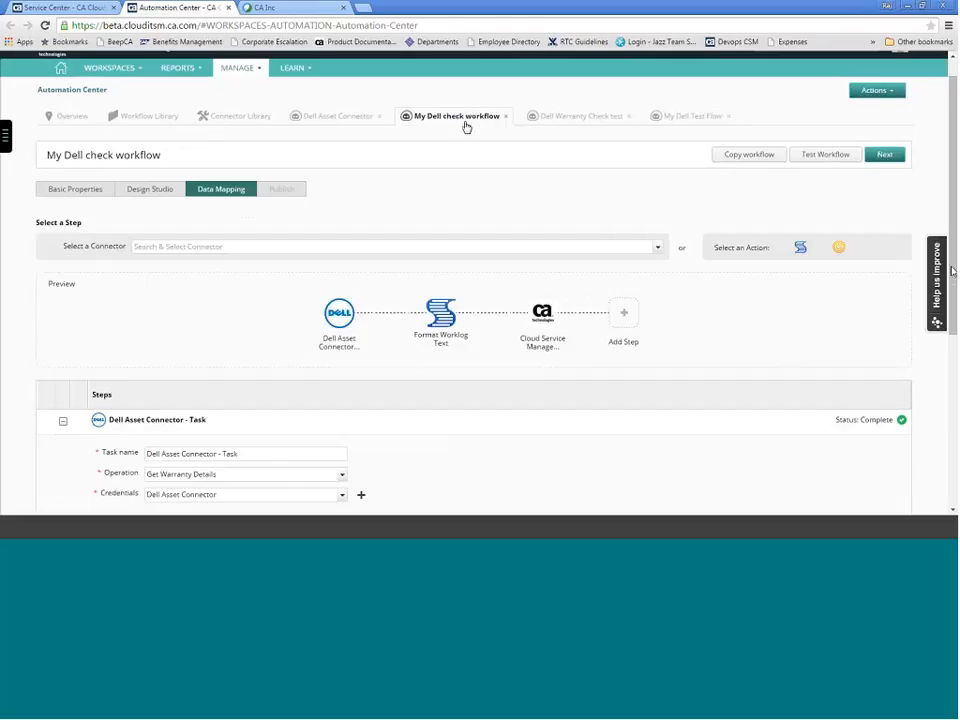
scroll(474, 400, down, 5)
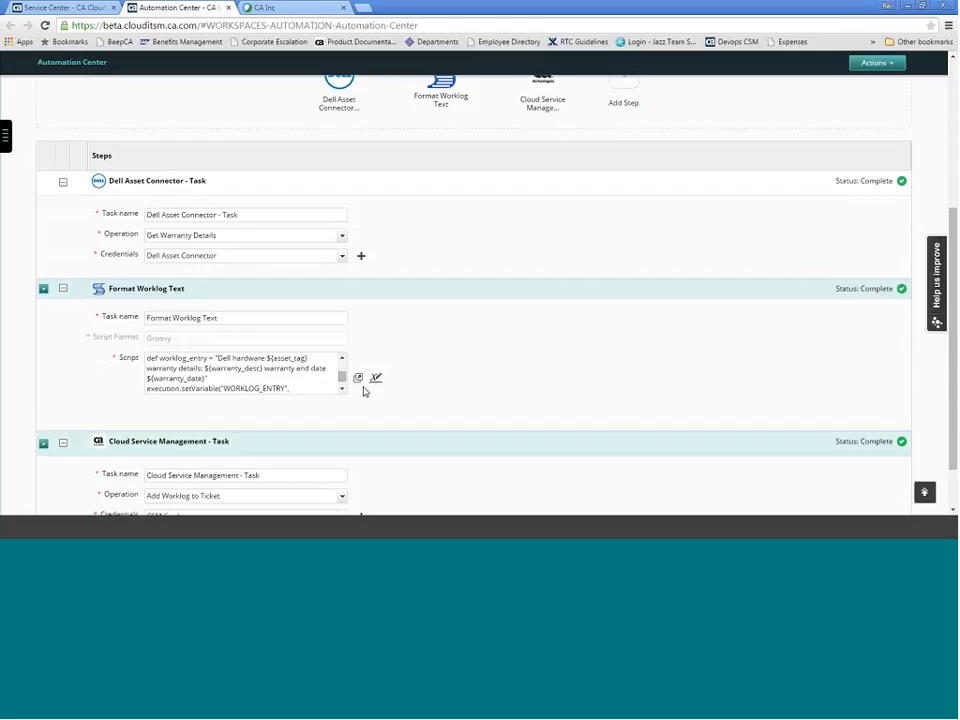
click(358, 378)
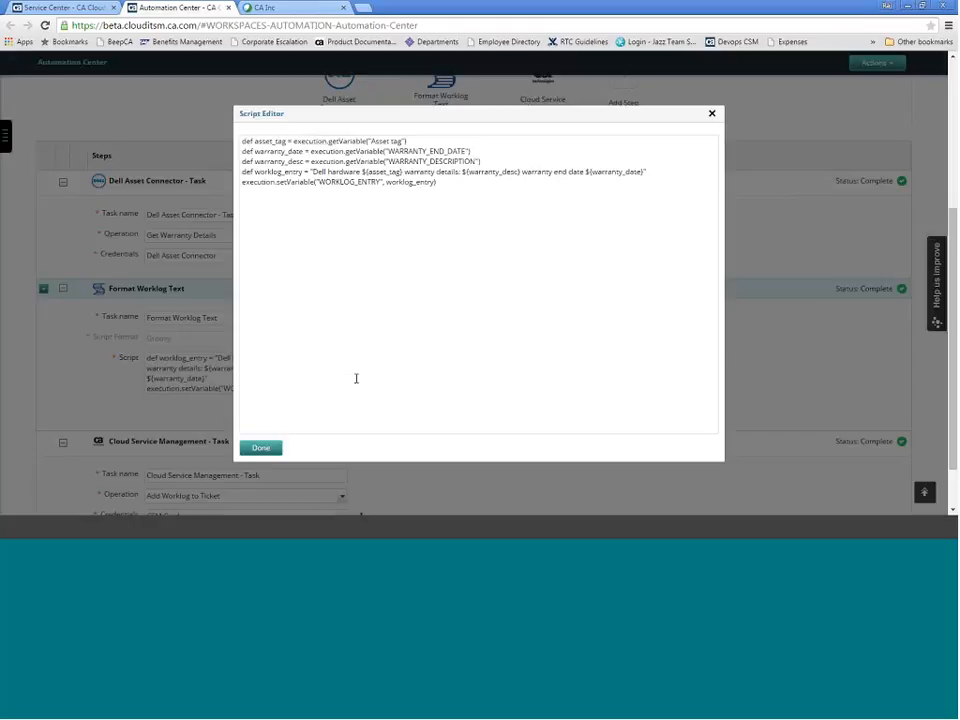
click(262, 447)
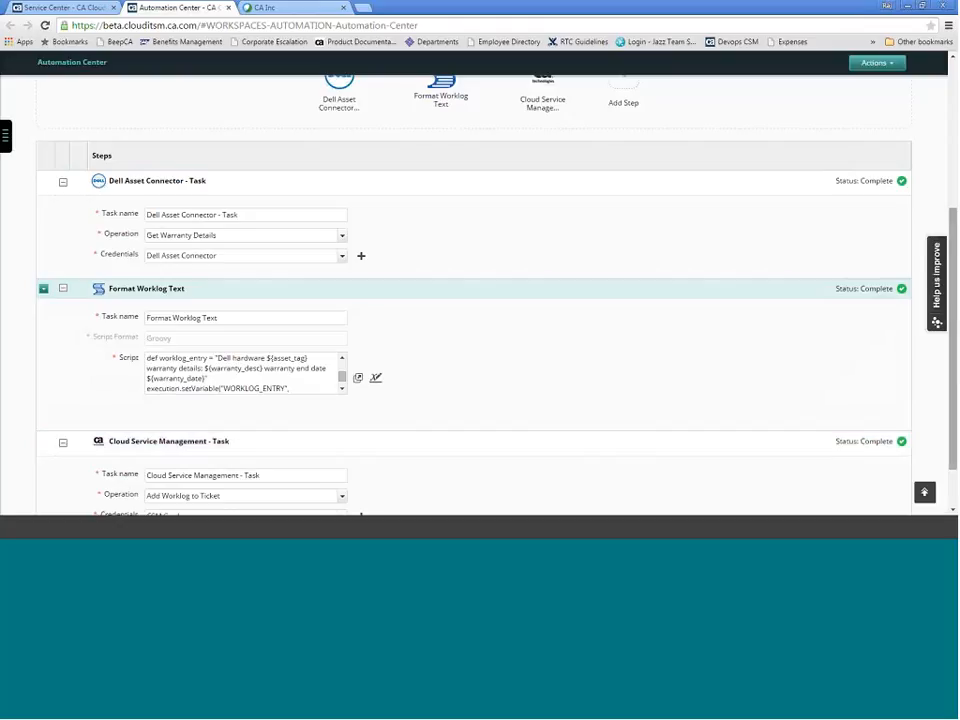
Review My Dell check workflow's data mapping for the Format Worklog Text and Cloud Service Management tasks.
scroll(955, 322, up, 3)
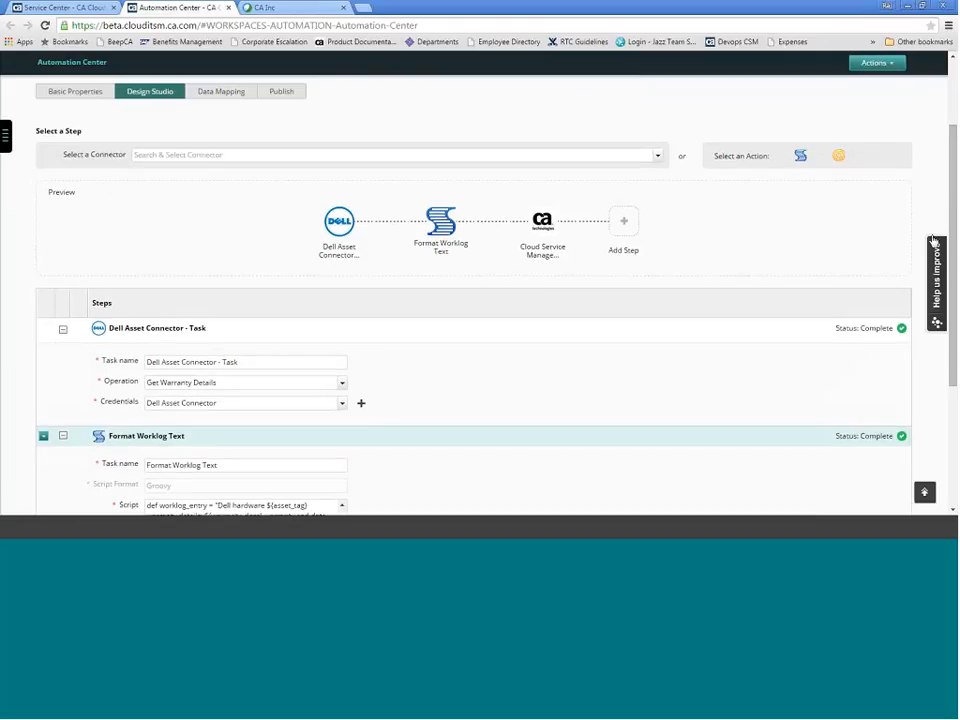
click(226, 98)
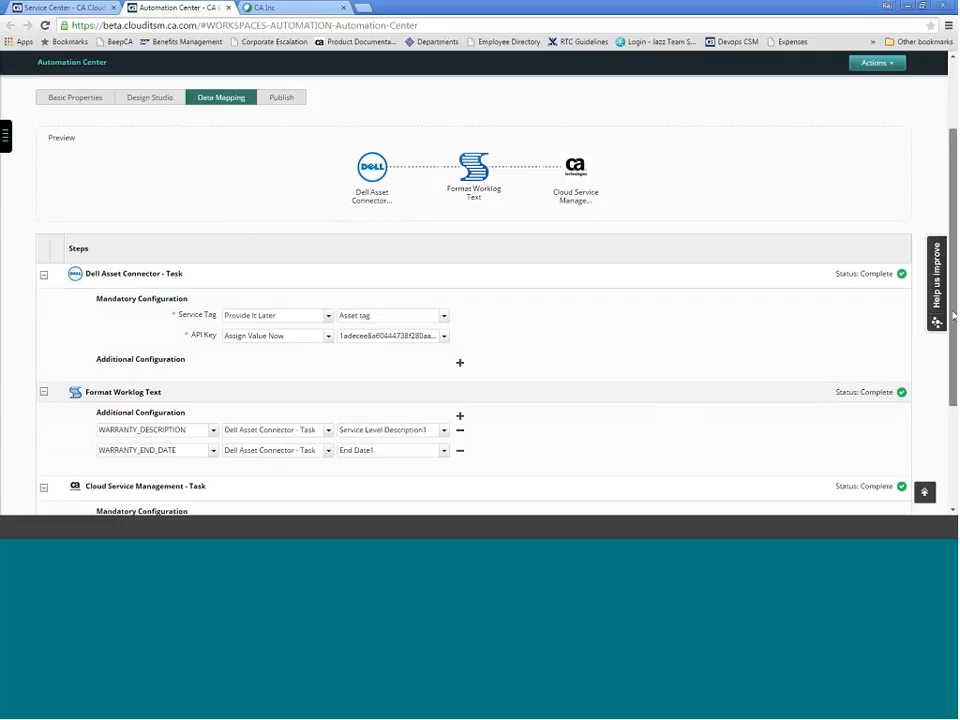
scroll(713, 418, down, 3)
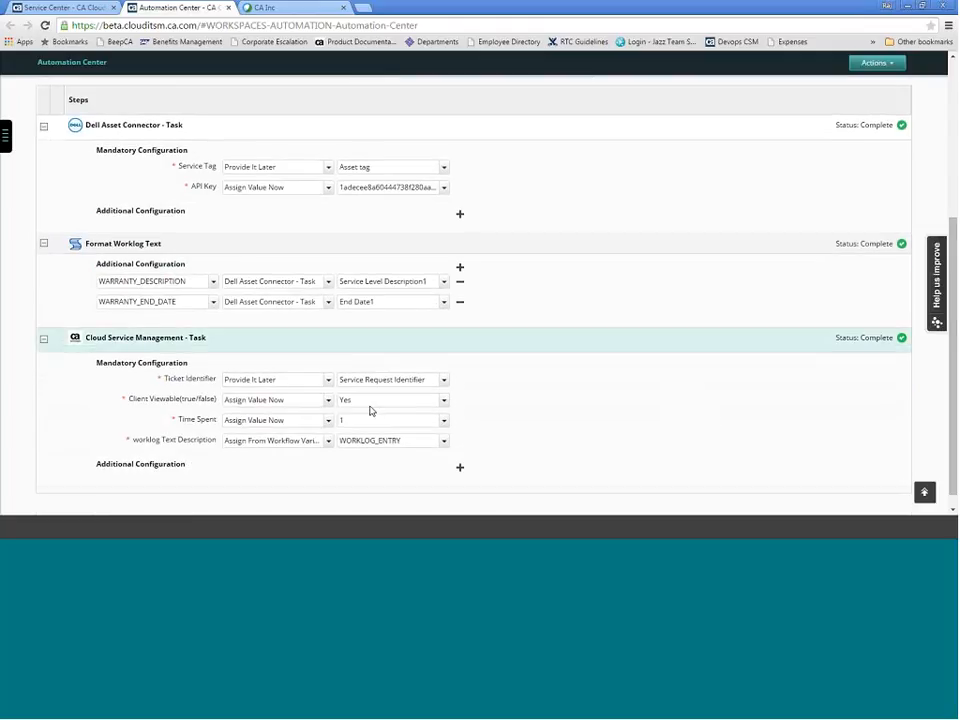
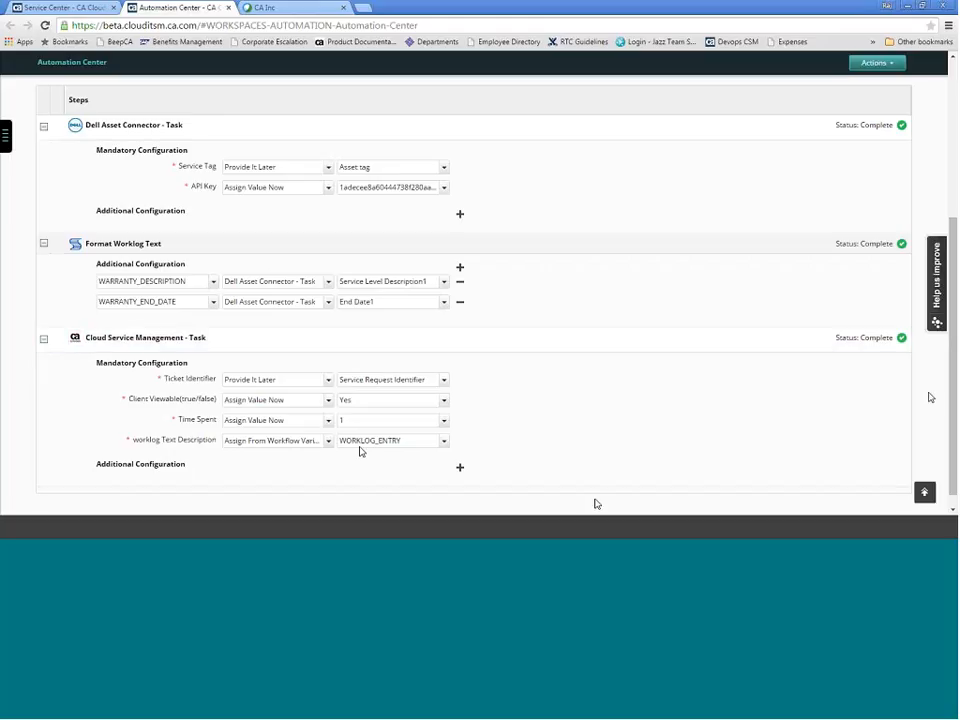
Open the Format Worklog Text script from the design studio and examine the line reading the Asset tag variable into asset_tag.
scroll(926, 237, up, 1)
scroll(926, 237, up, 3)
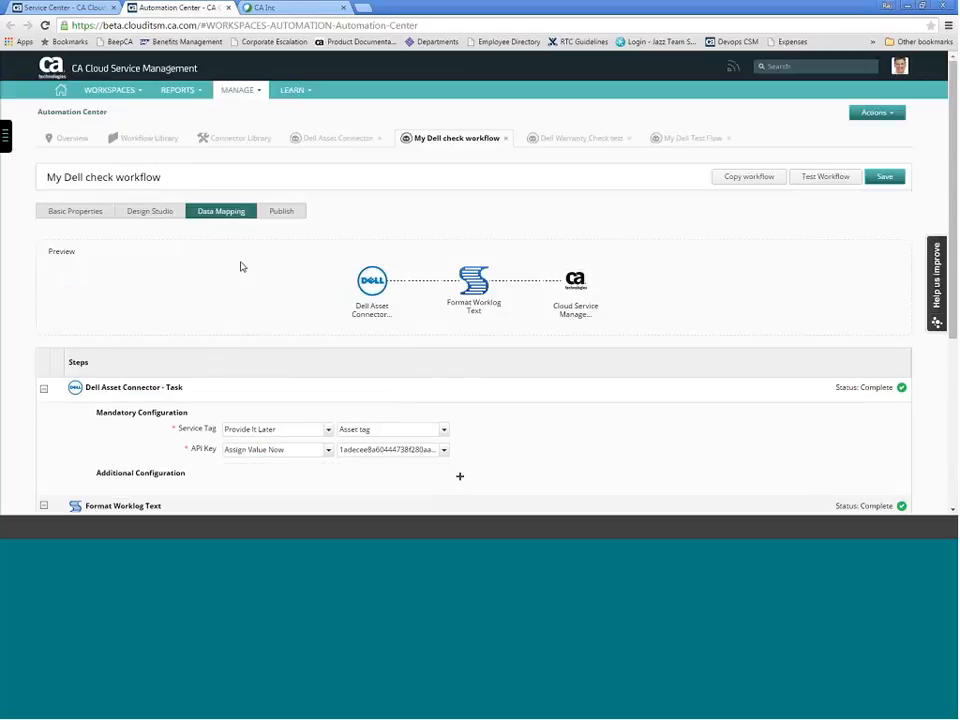
click(145, 212)
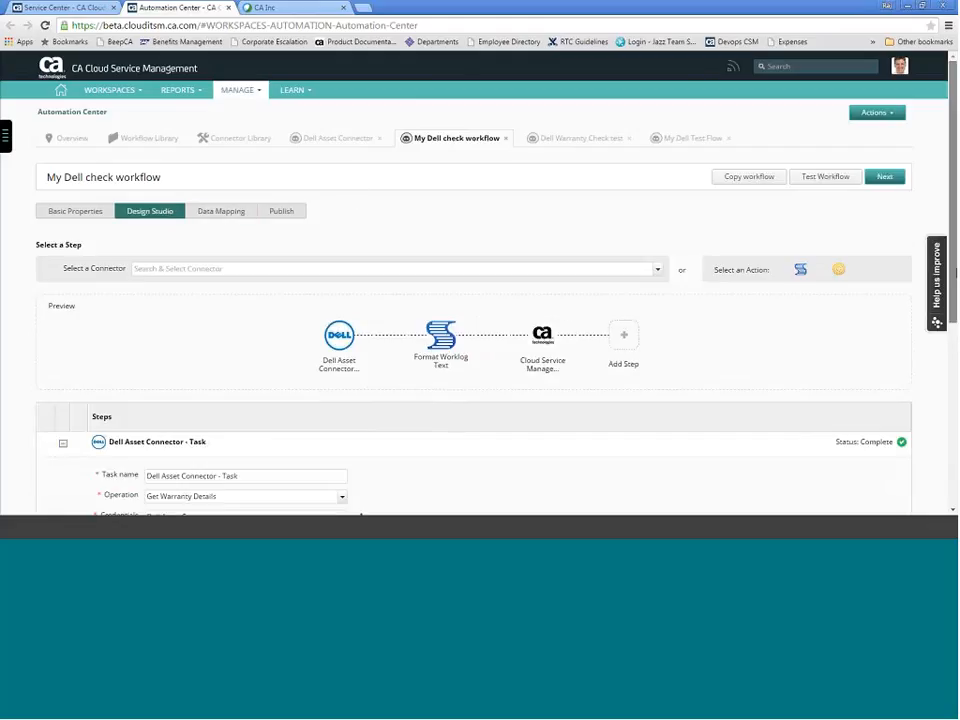
scroll(924, 401, down, 4)
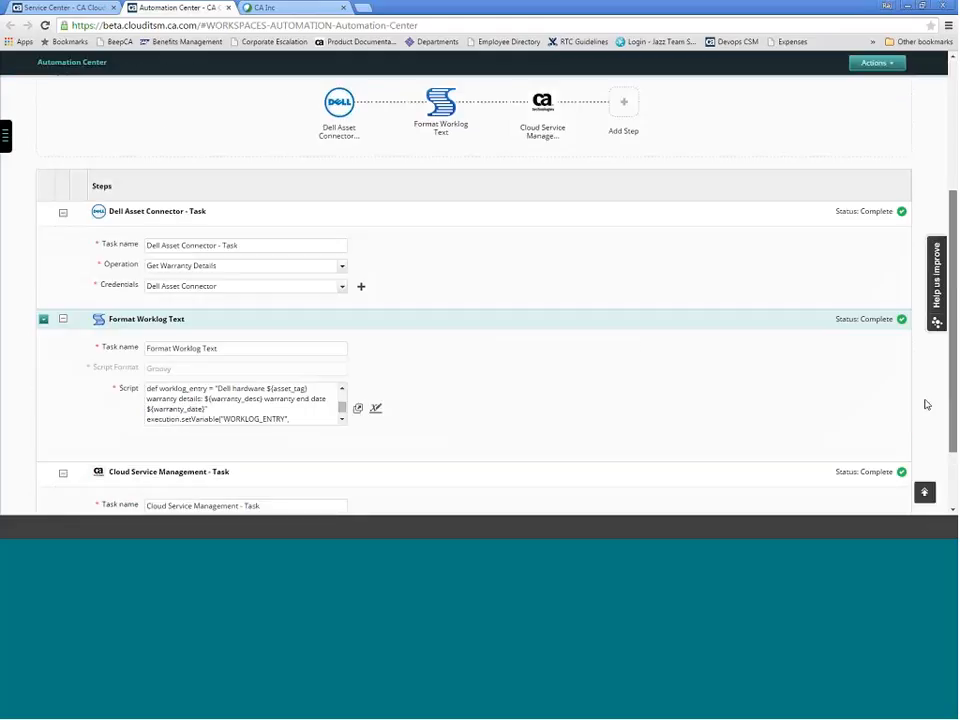
click(357, 408)
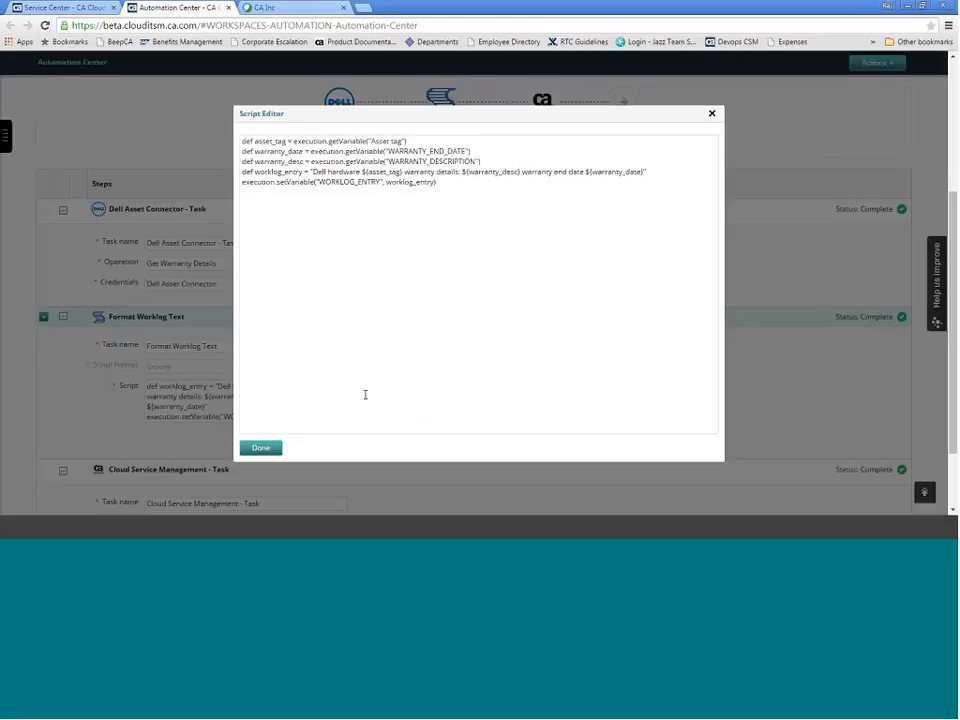
click(383, 141)
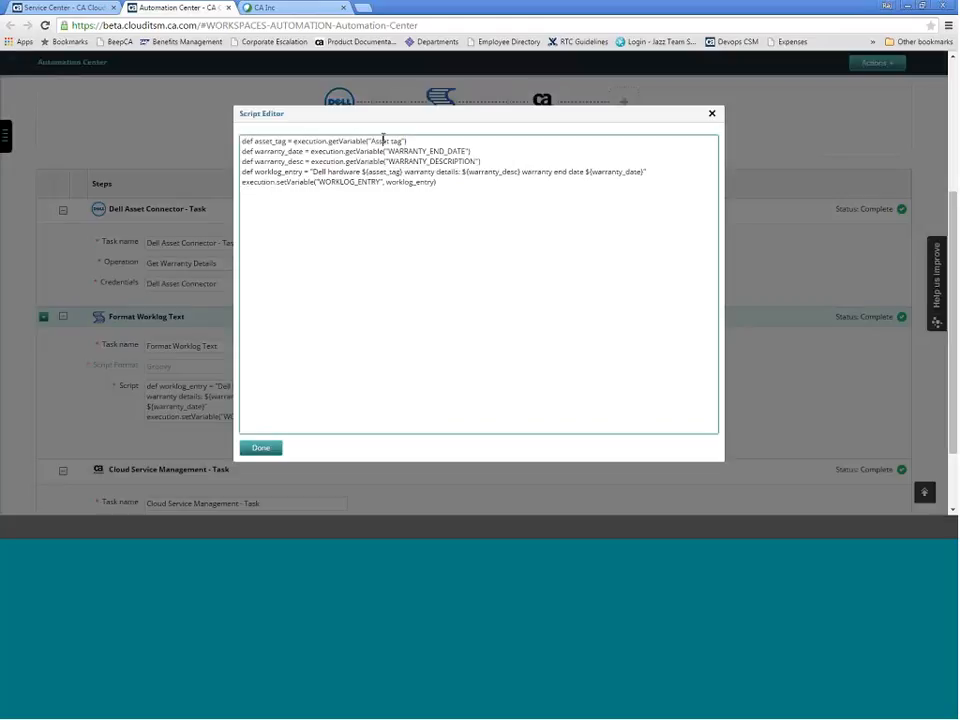
triple_click(383, 141)
click(383, 140)
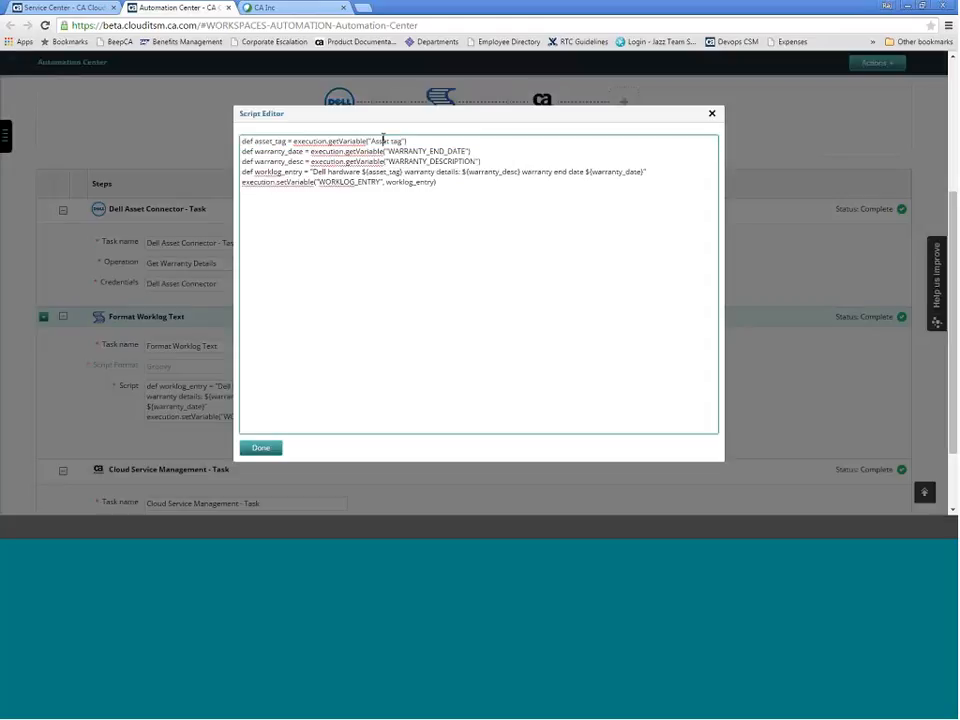
double_click(383, 140)
triple_click(383, 140)
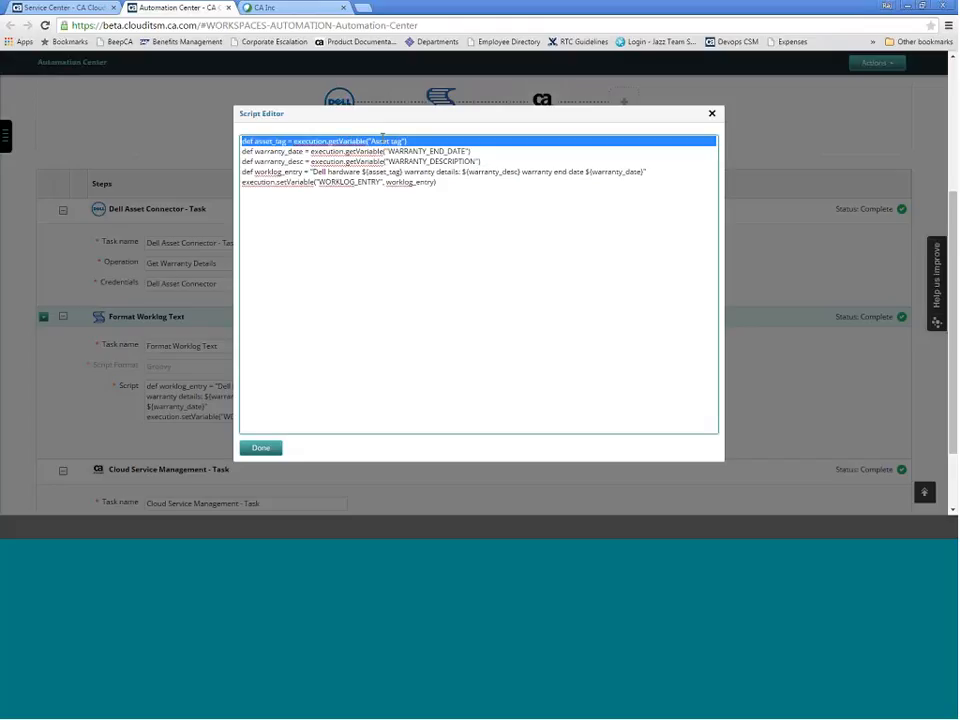
double_click(270, 141)
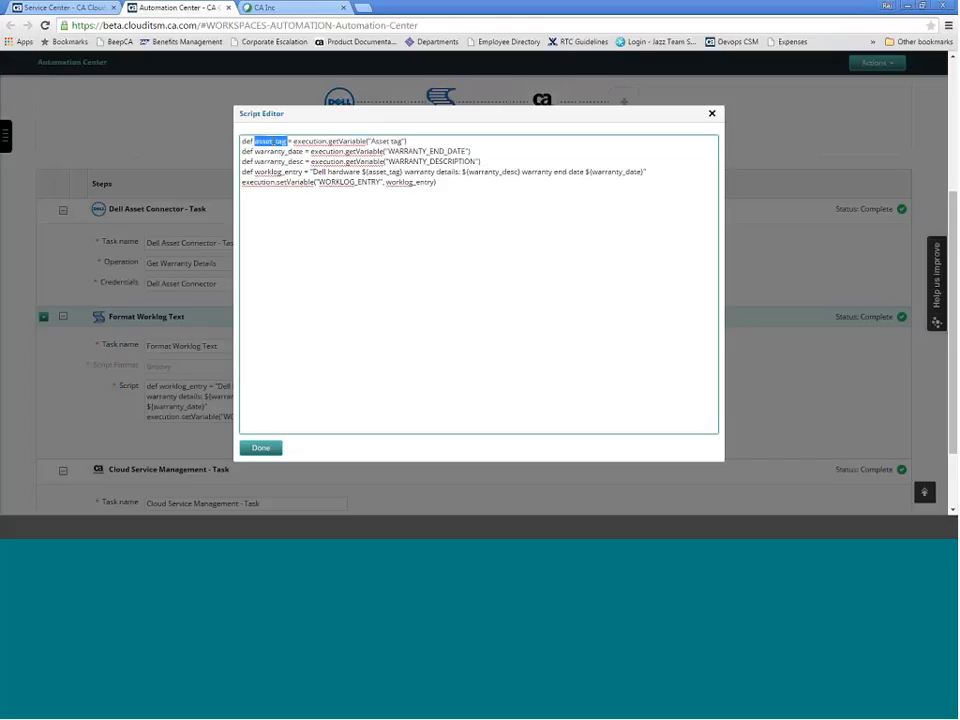
Examine the script lines that read the WARRANTY_END_DATE and WARRANTY_DESCRIPTION variables.
double_click(427, 151)
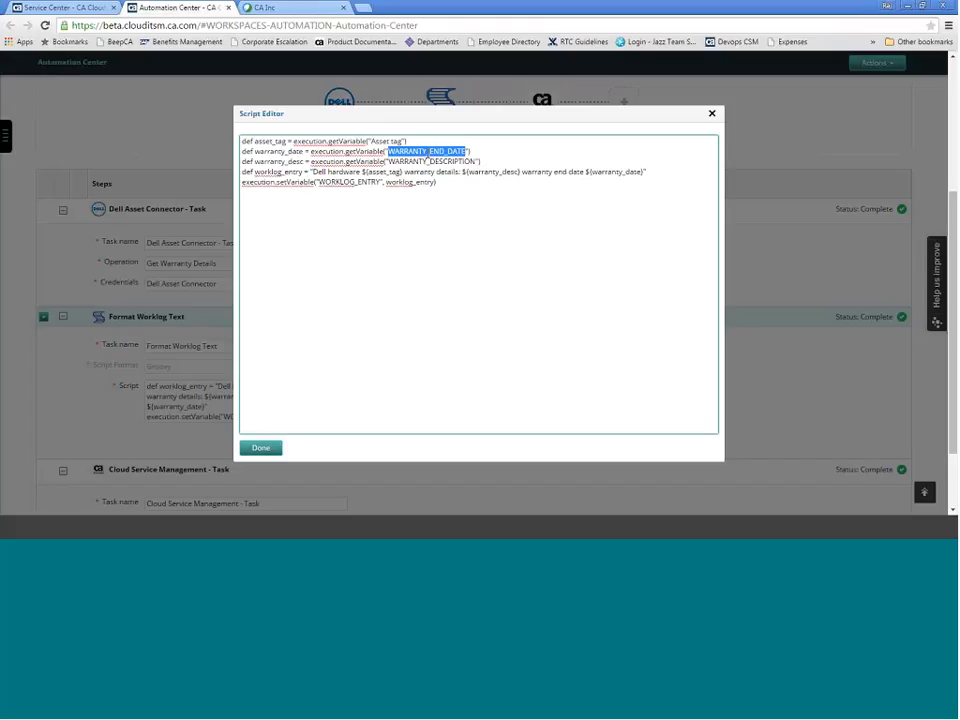
click(428, 152)
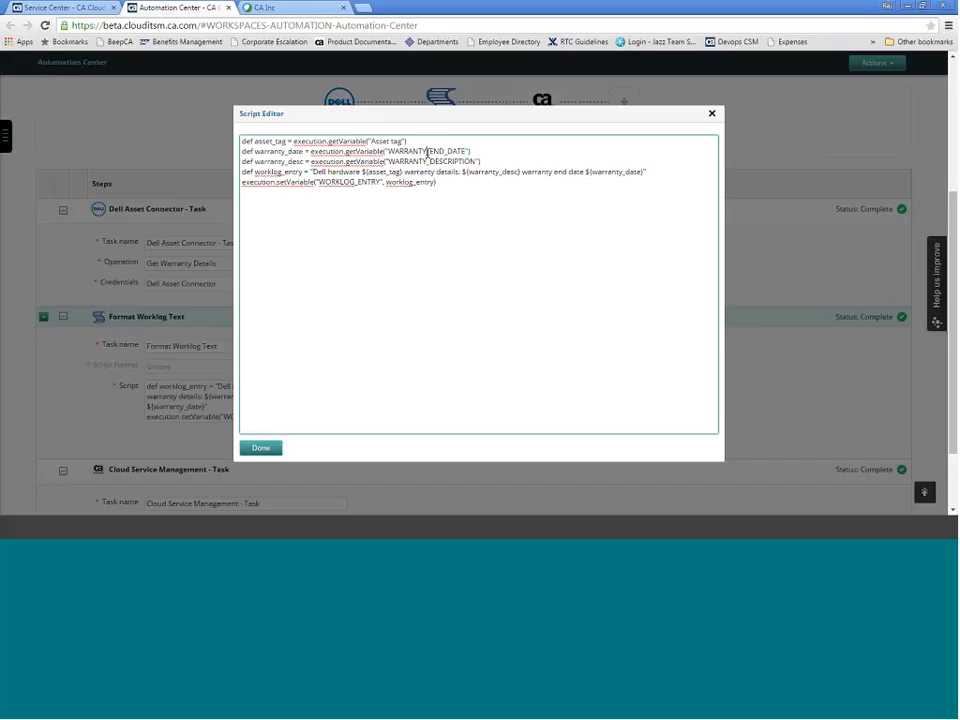
double_click(272, 154)
double_click(425, 151)
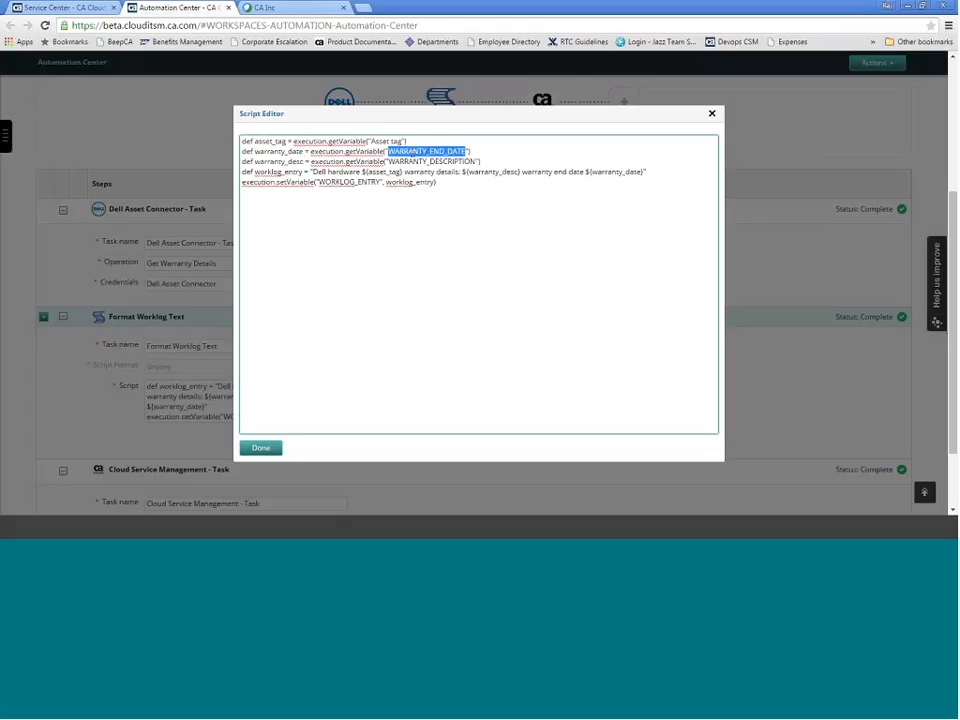
double_click(413, 161)
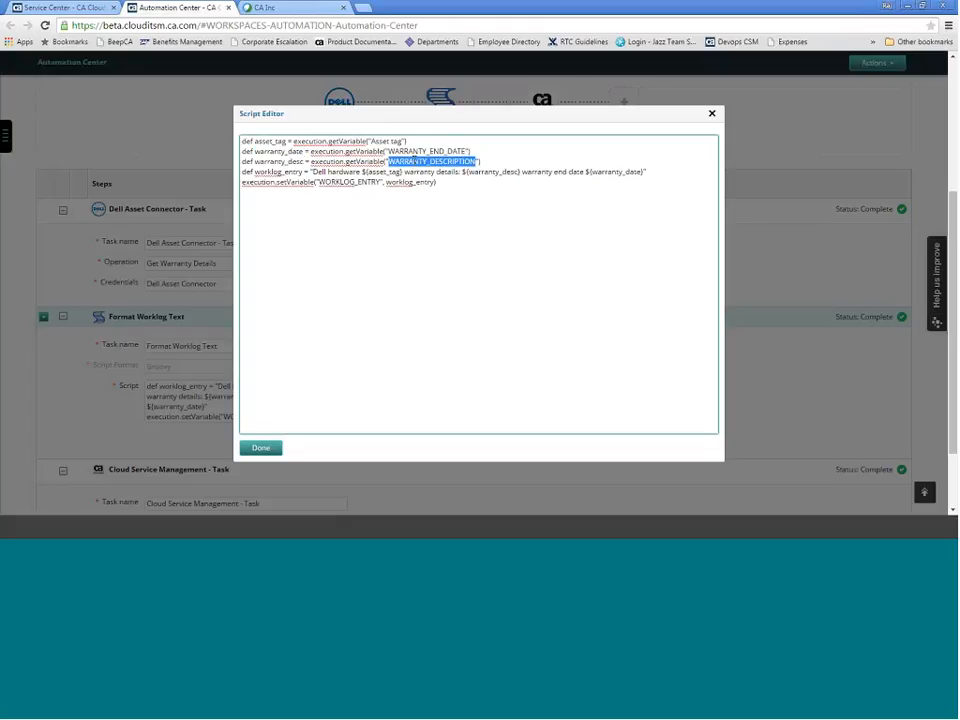
double_click(280, 161)
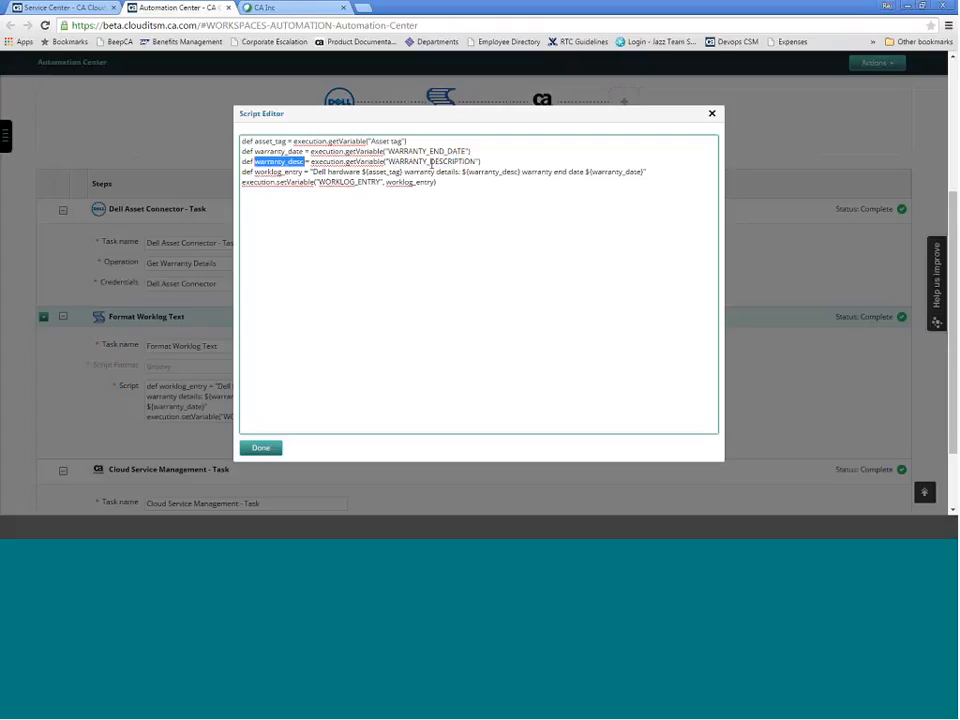
Examine the worklog_entry text and the WORKLOG_ENTRY output variable in the script, and close the script editor.
double_click(345, 172)
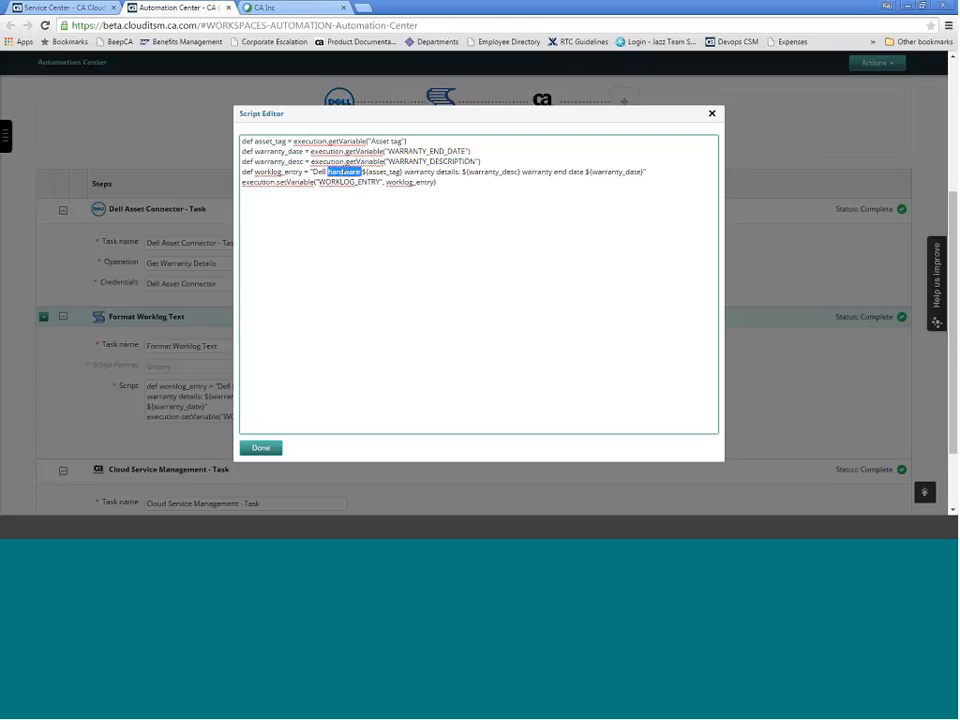
click(337, 174)
drag(308, 174, 654, 174)
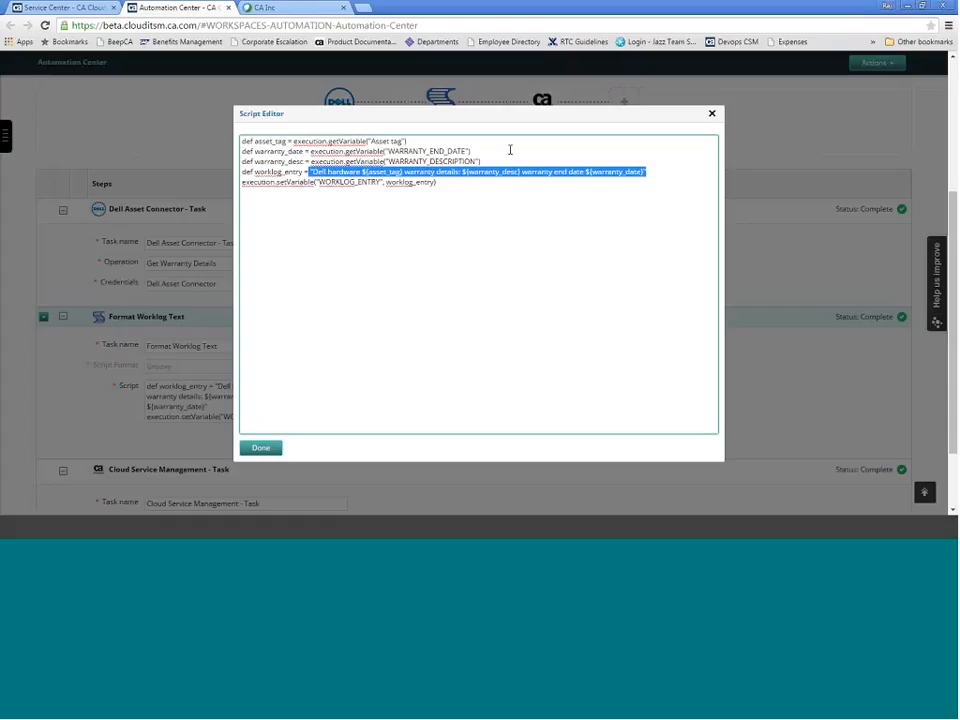
click(300, 183)
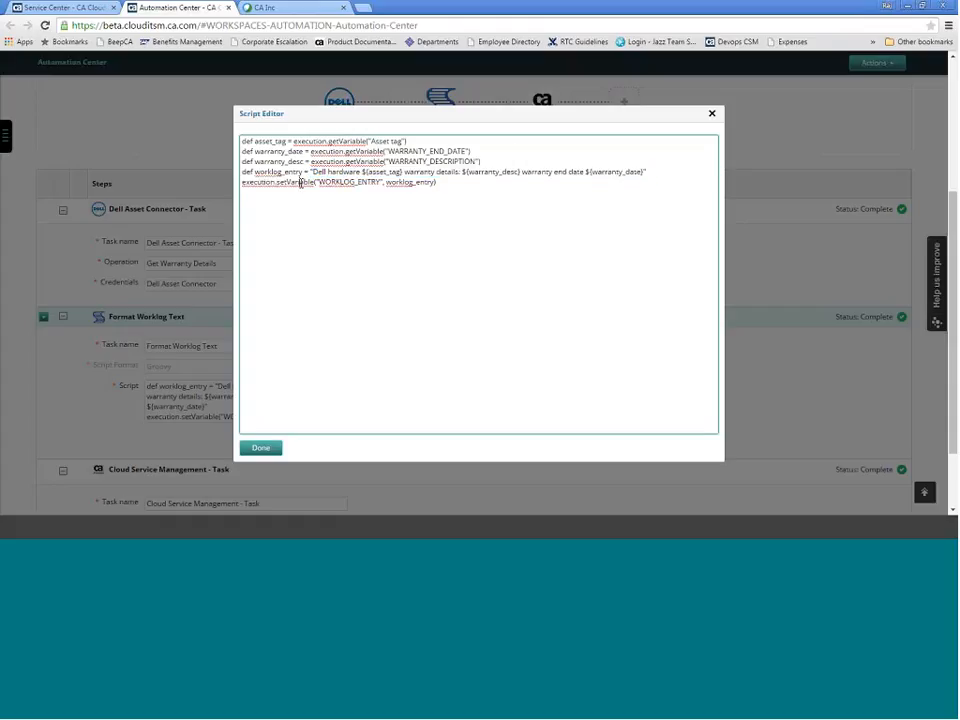
double_click(336, 183)
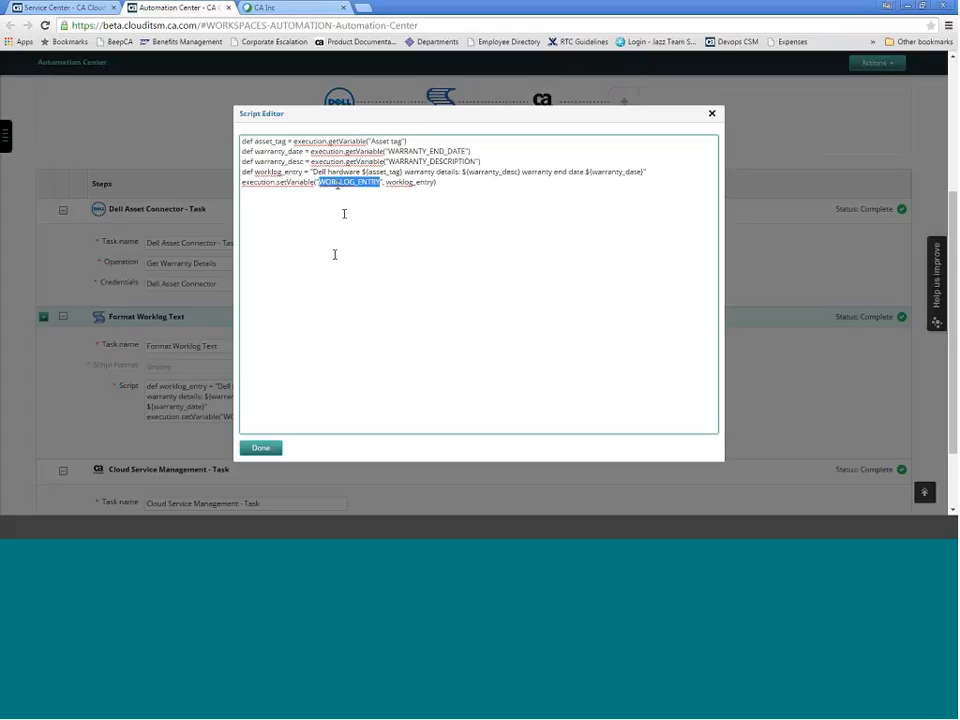
click(261, 449)
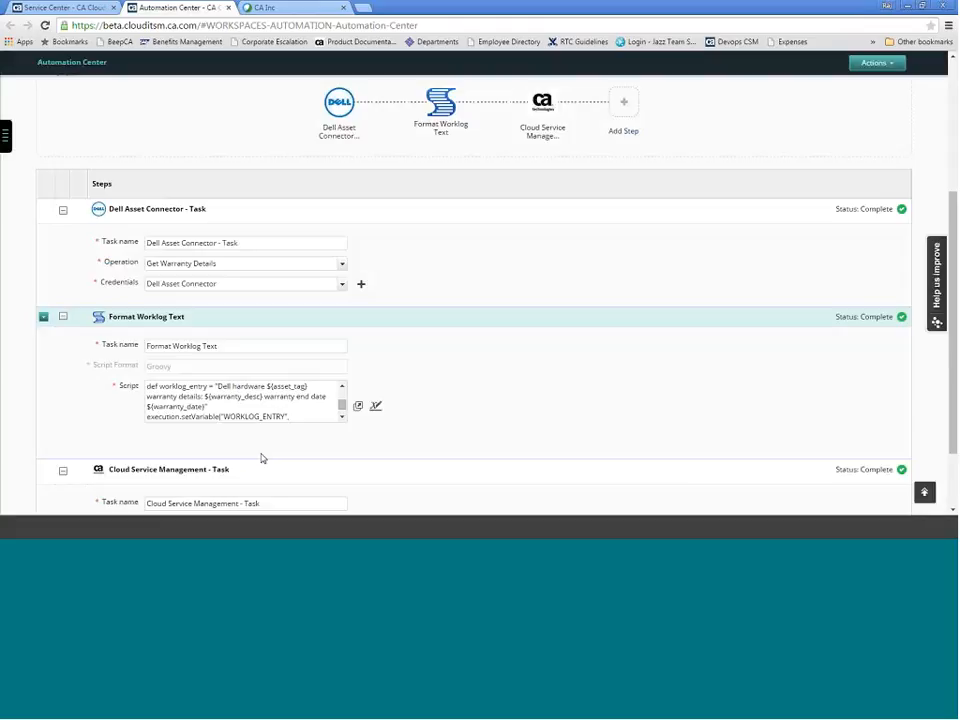
Review the Format Worklog Text task's workflow variables, try out a blank variable row, remove it and close without saving.
click(376, 406)
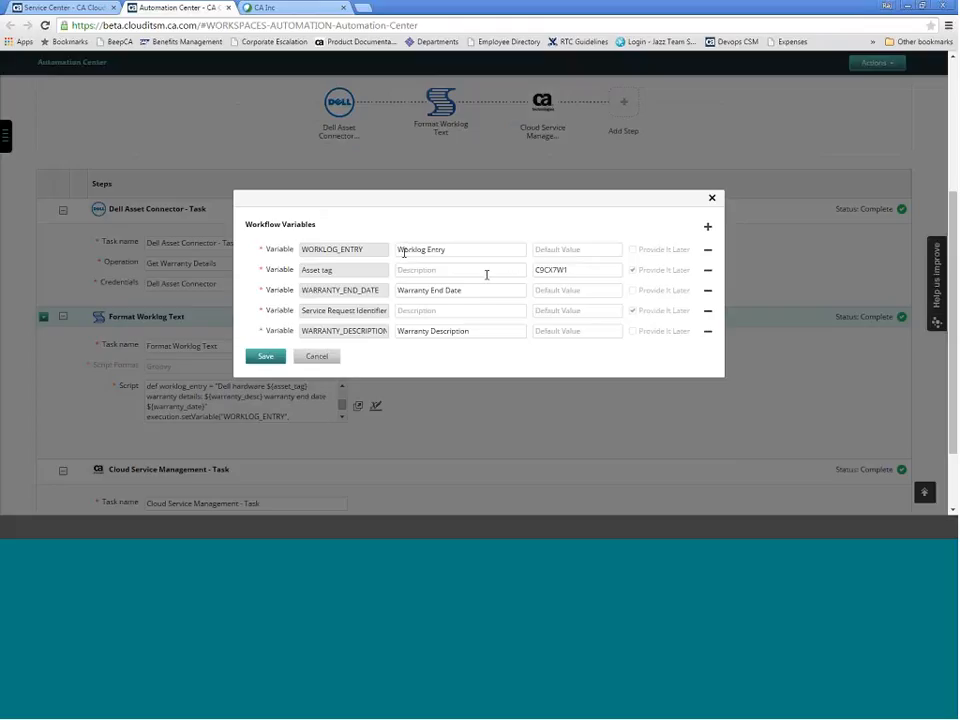
click(708, 226)
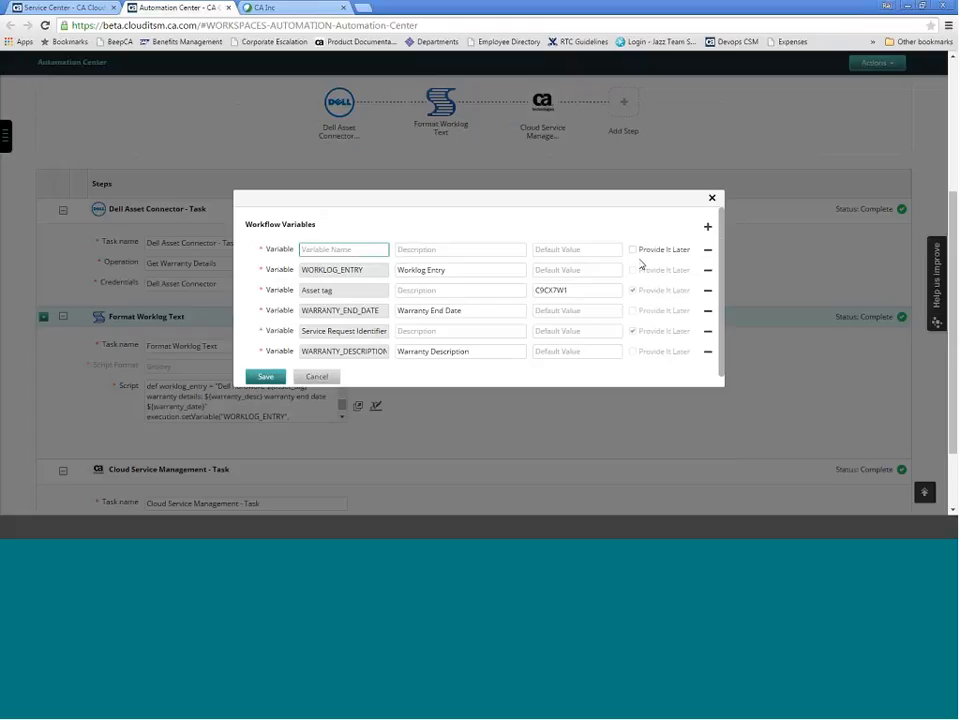
click(708, 251)
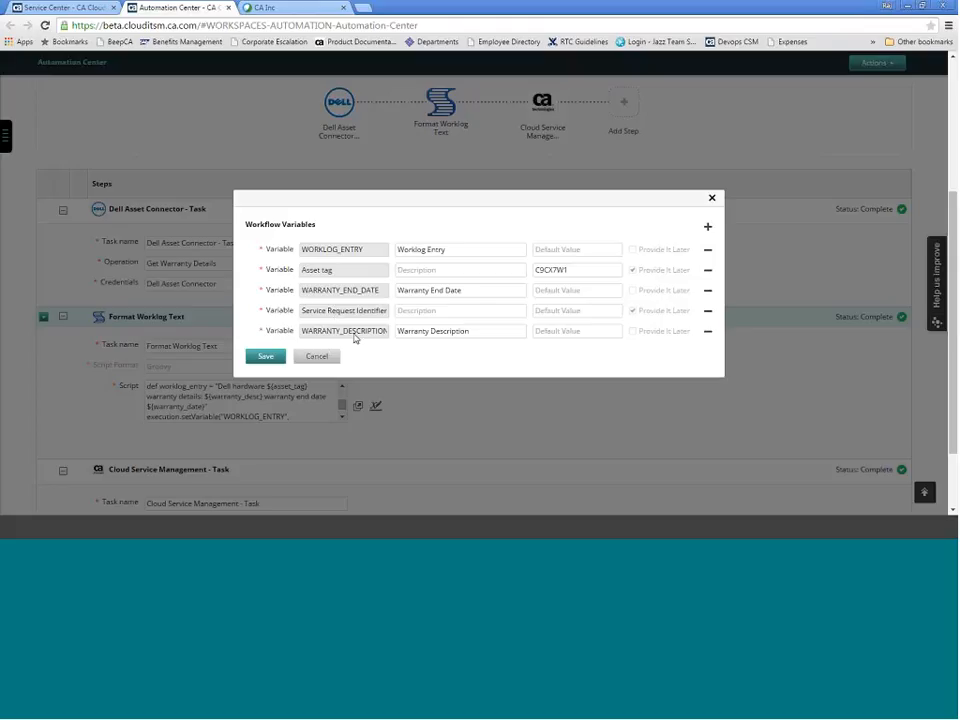
click(330, 357)
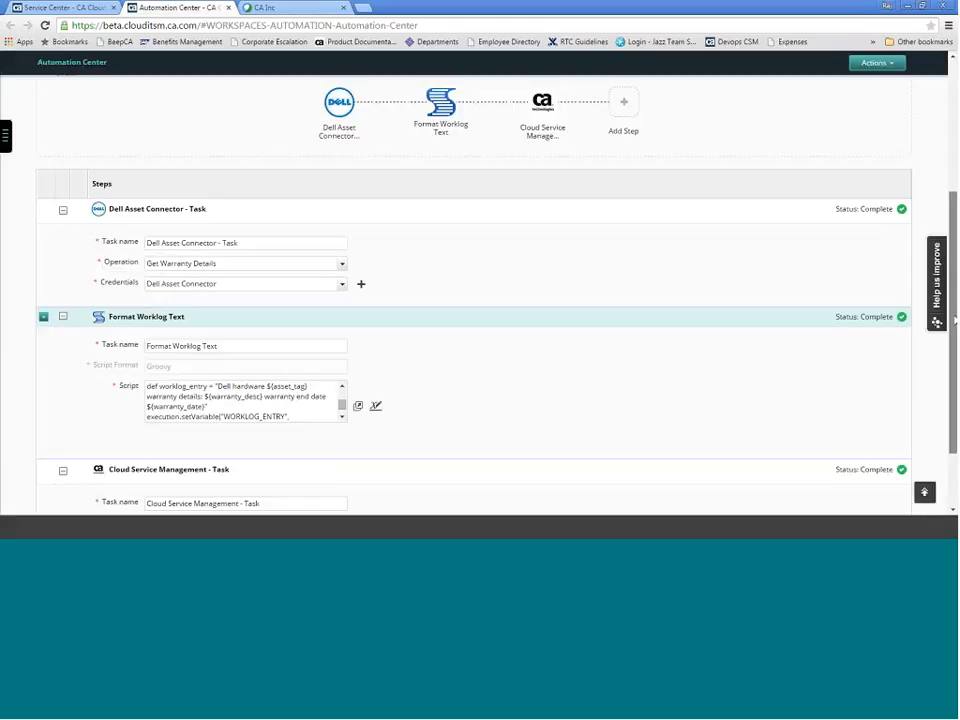
Review the data mapping's source options for WARRANTY_DESCRIPTION and for the Dell Asset Connector task's Service Tag.
scroll(474, 300, up, 2)
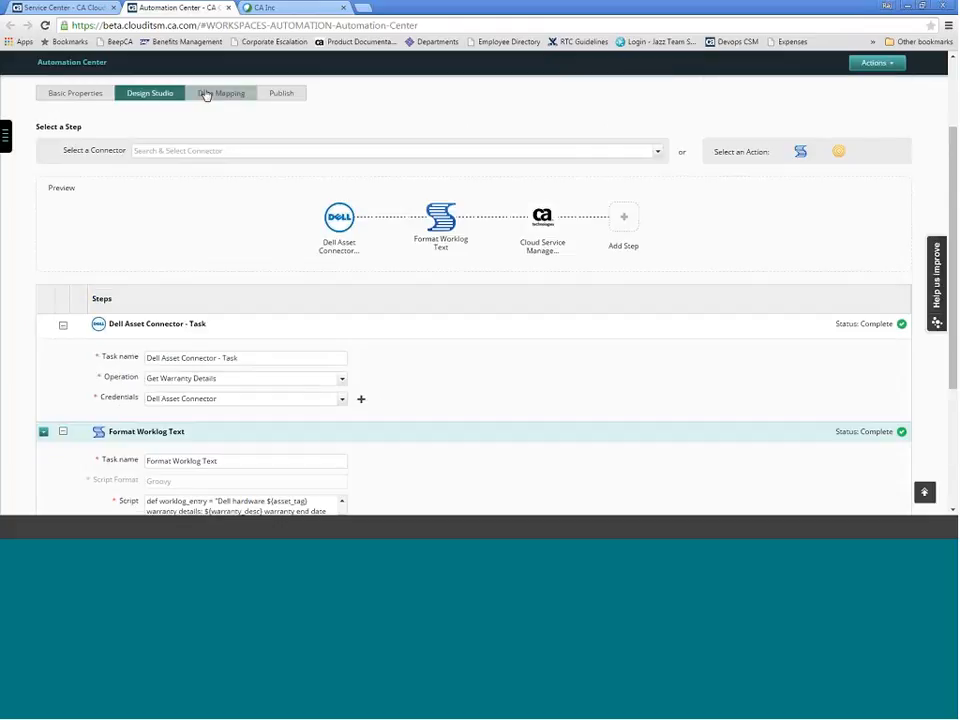
click(206, 95)
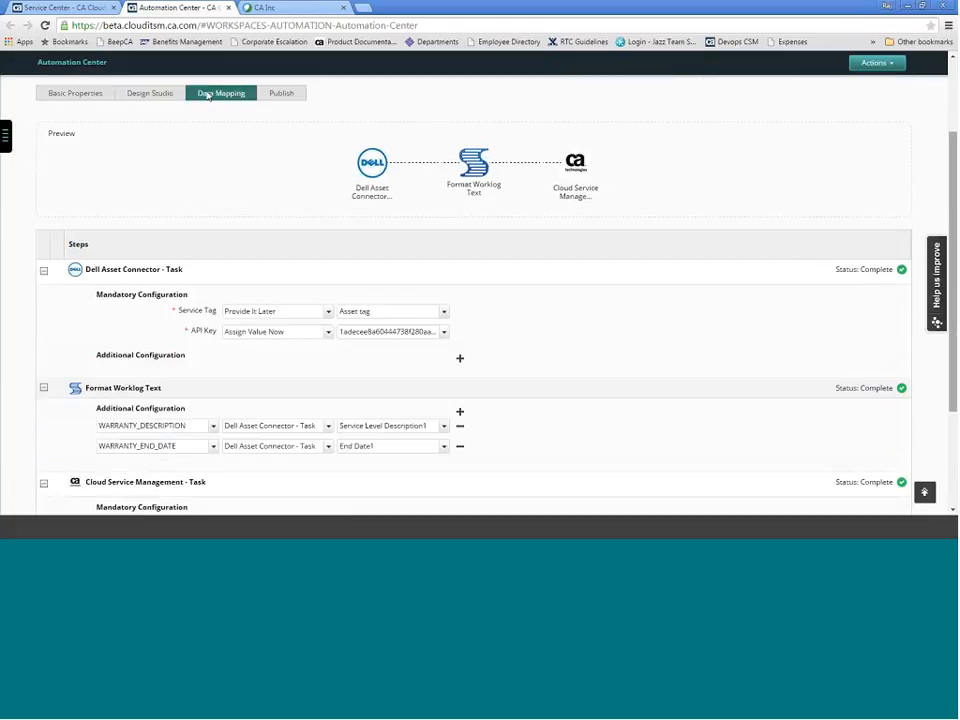
scroll(474, 300, down, 3)
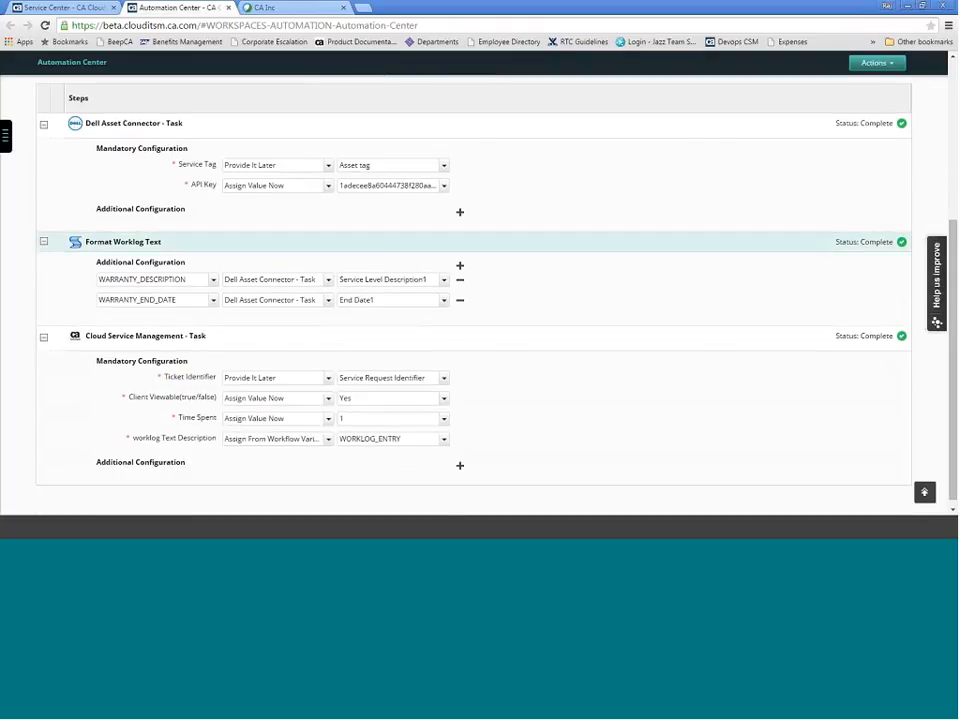
click(309, 281)
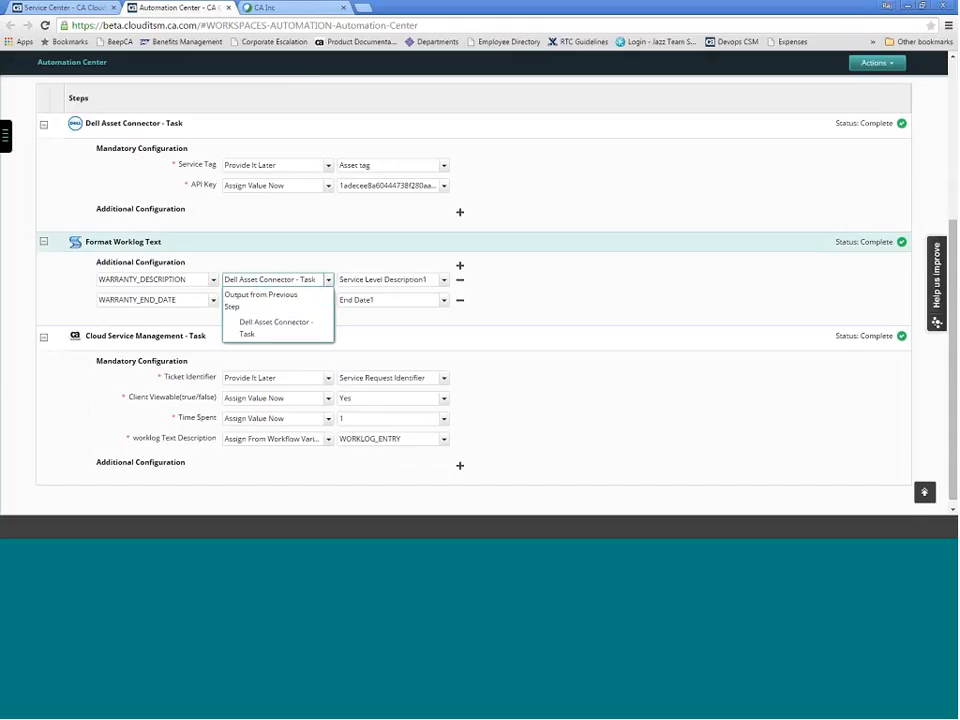
click(326, 167)
click(326, 167)
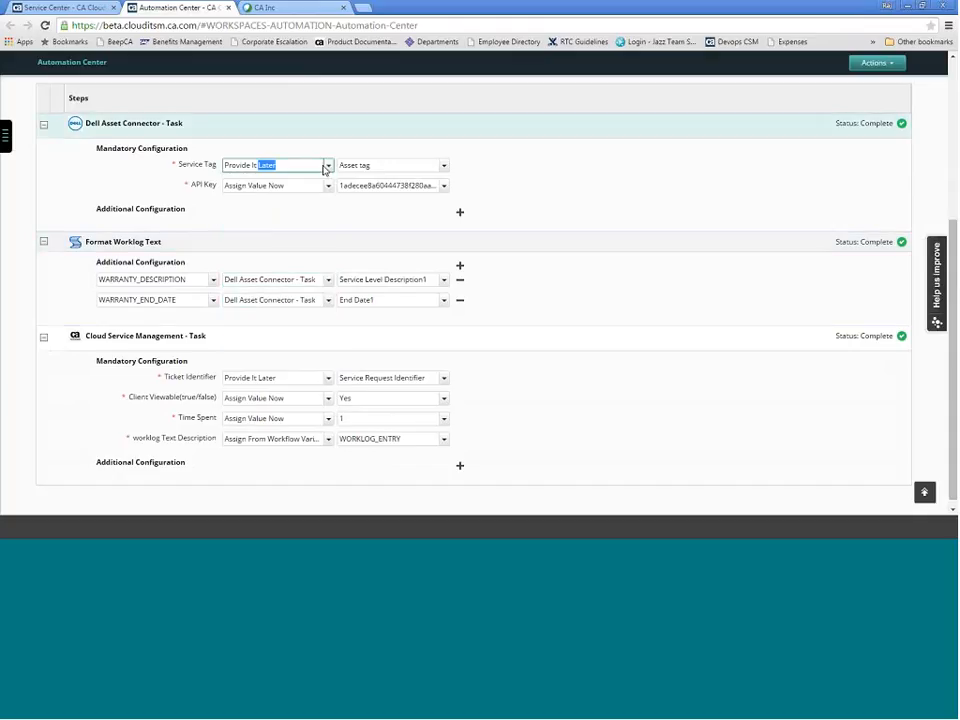
click(324, 167)
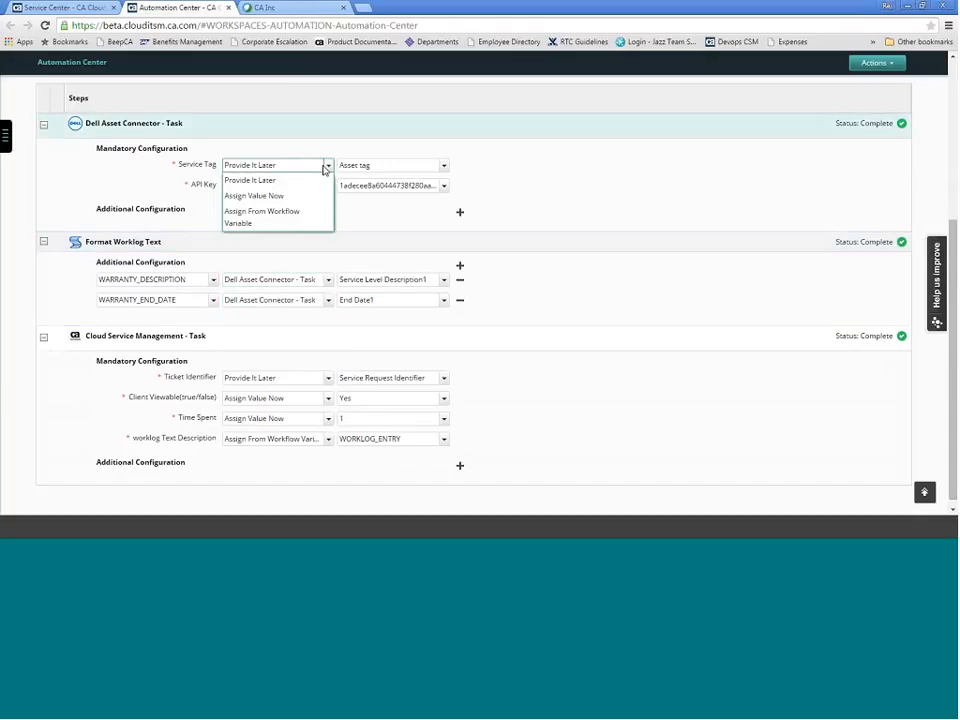
click(326, 167)
Map WARRANTY_DESCRIPTION in Format Worklog Text to the Service Level Description1 output of Dell Asset Connector - Task.
click(322, 280)
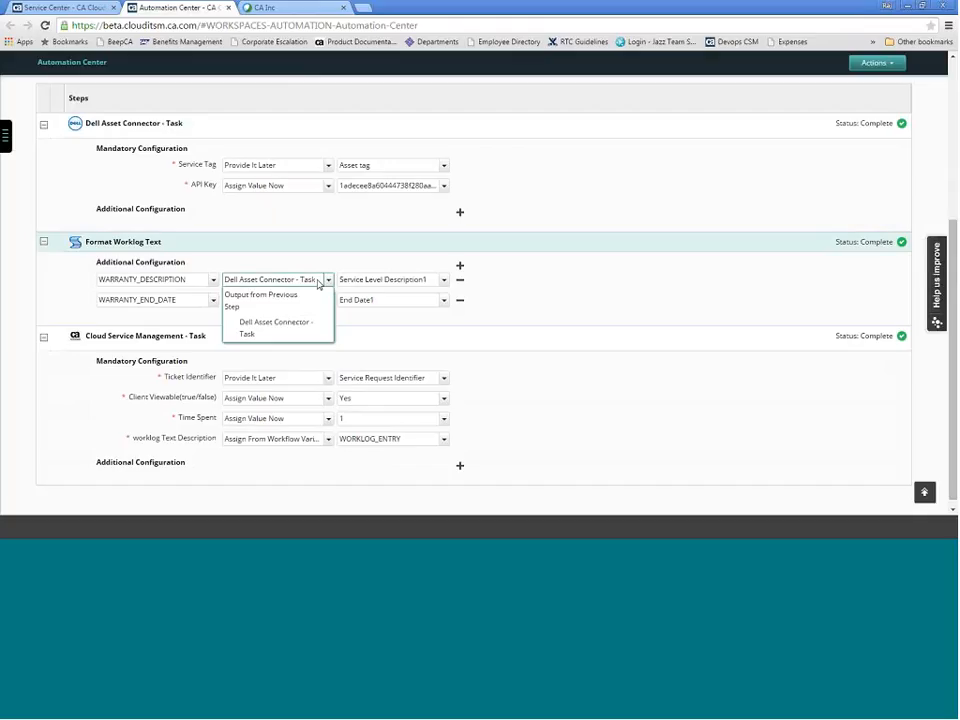
click(284, 330)
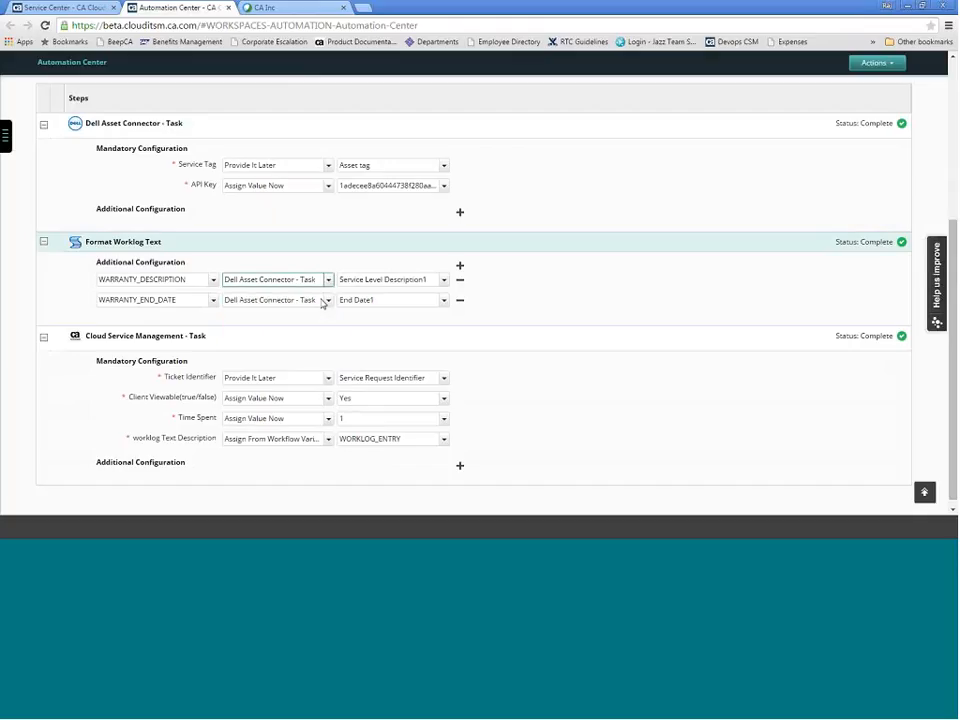
click(446, 281)
click(446, 281)
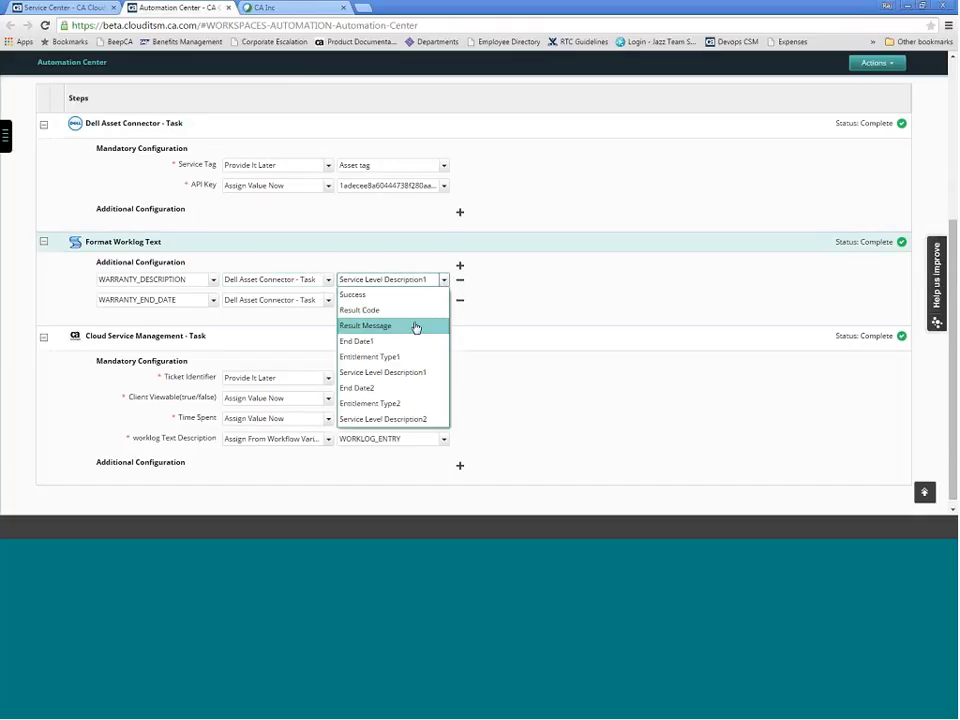
click(432, 373)
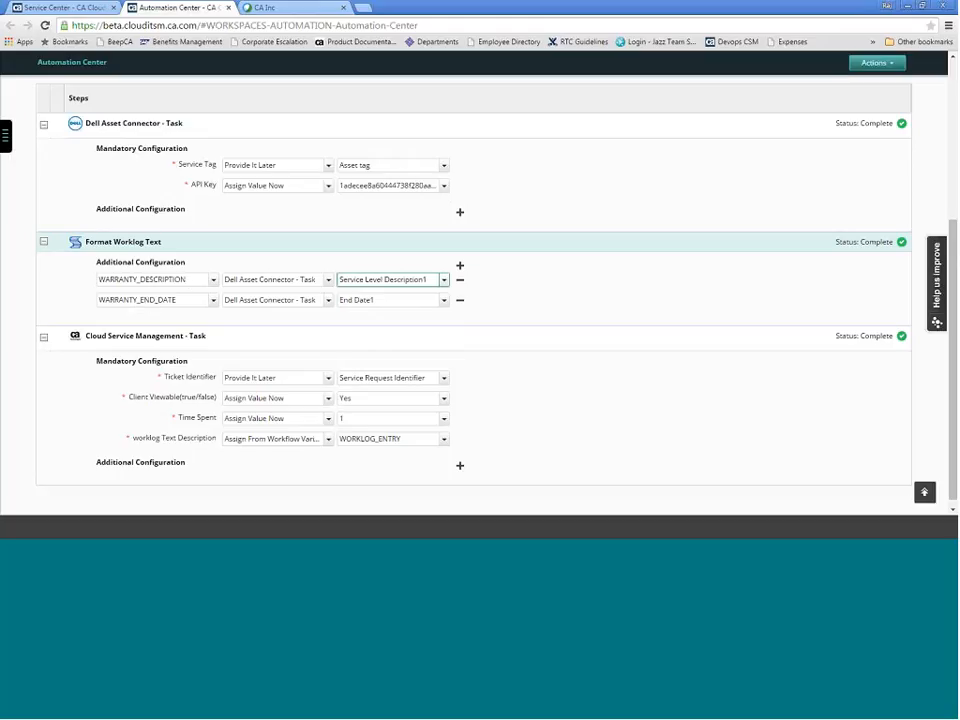
Test-run My Dell check workflow with asset tag C9CX7W1 and Service Request Identifier 100-66, and acknowledge the launch.
drag(951, 316, 910, 203)
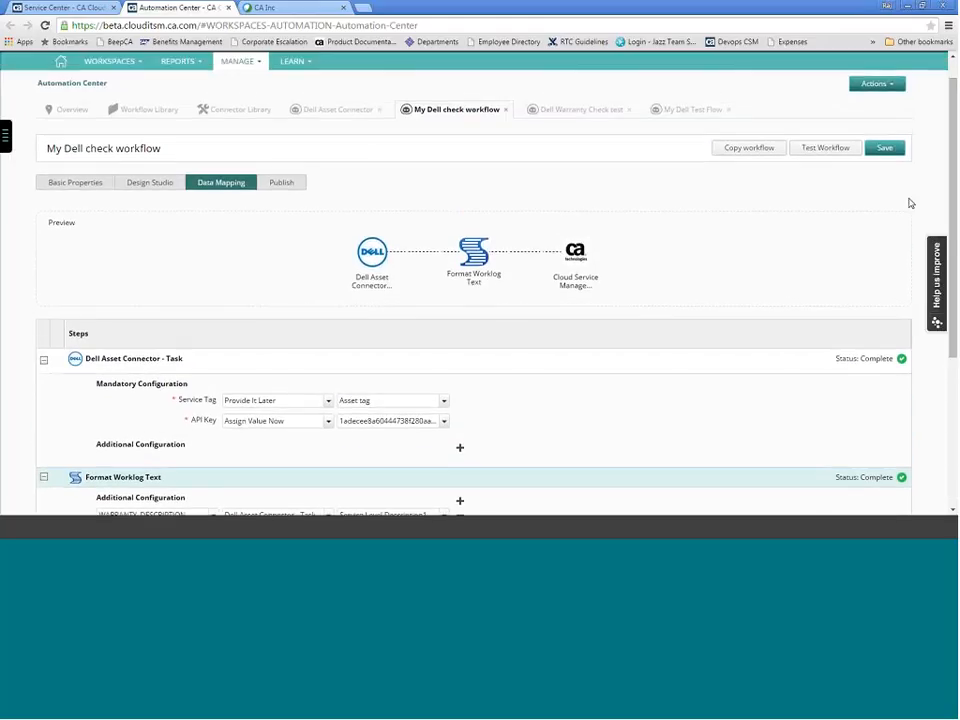
click(835, 155)
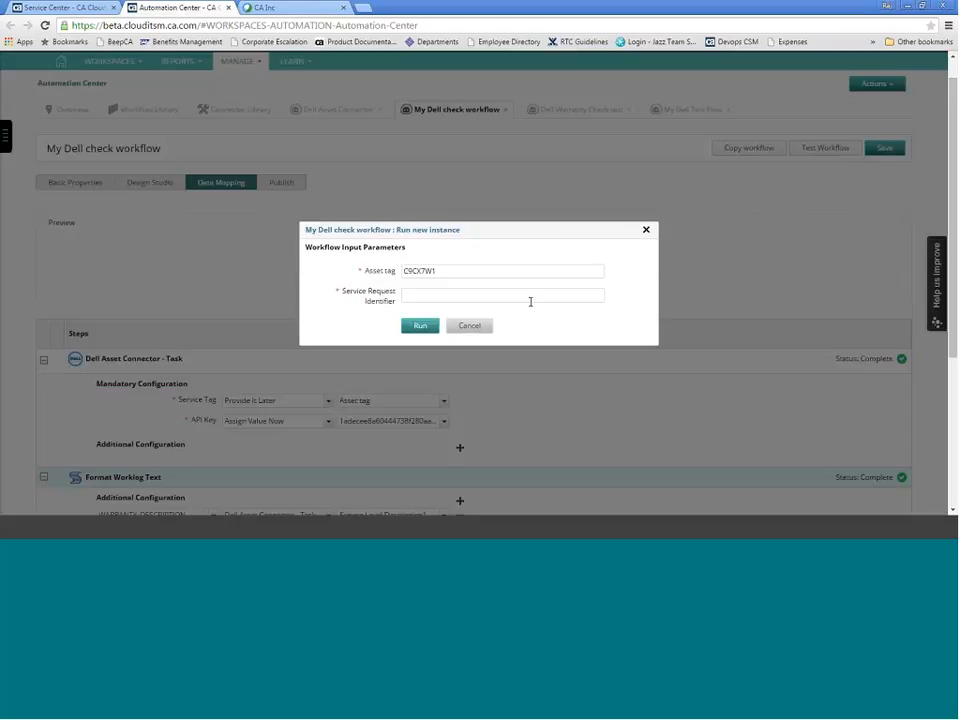
click(530, 298)
text(100)
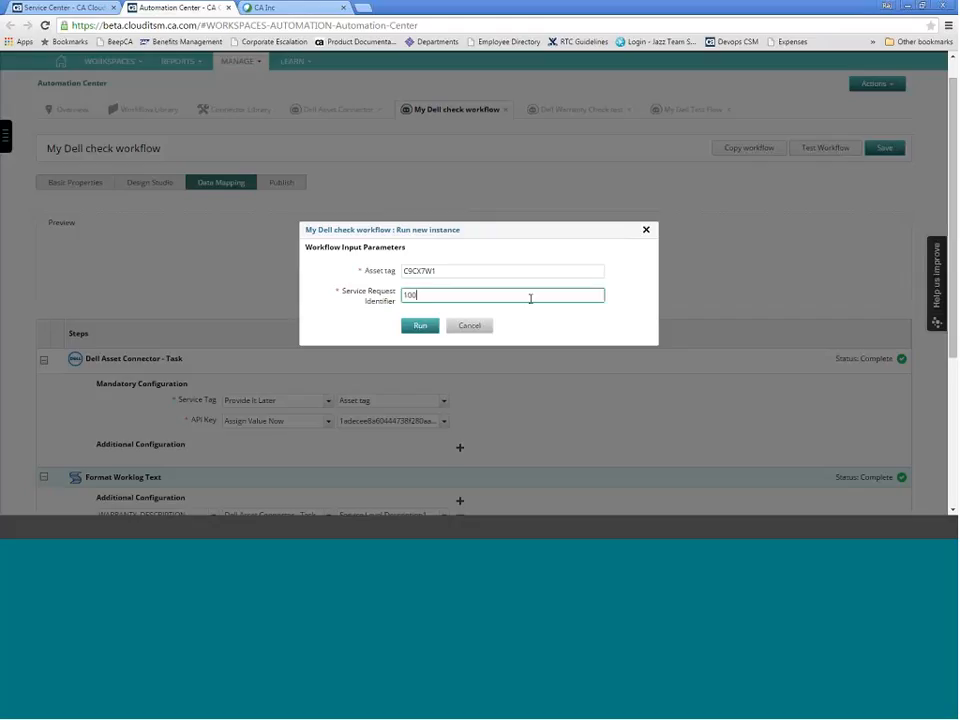
text(-66)
click(416, 330)
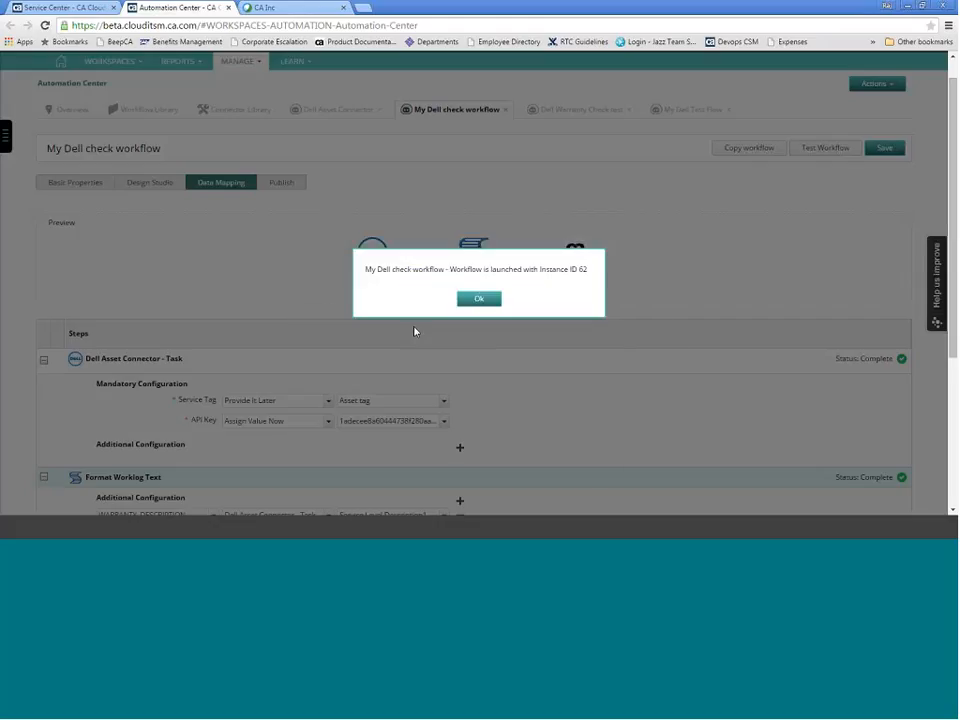
click(492, 300)
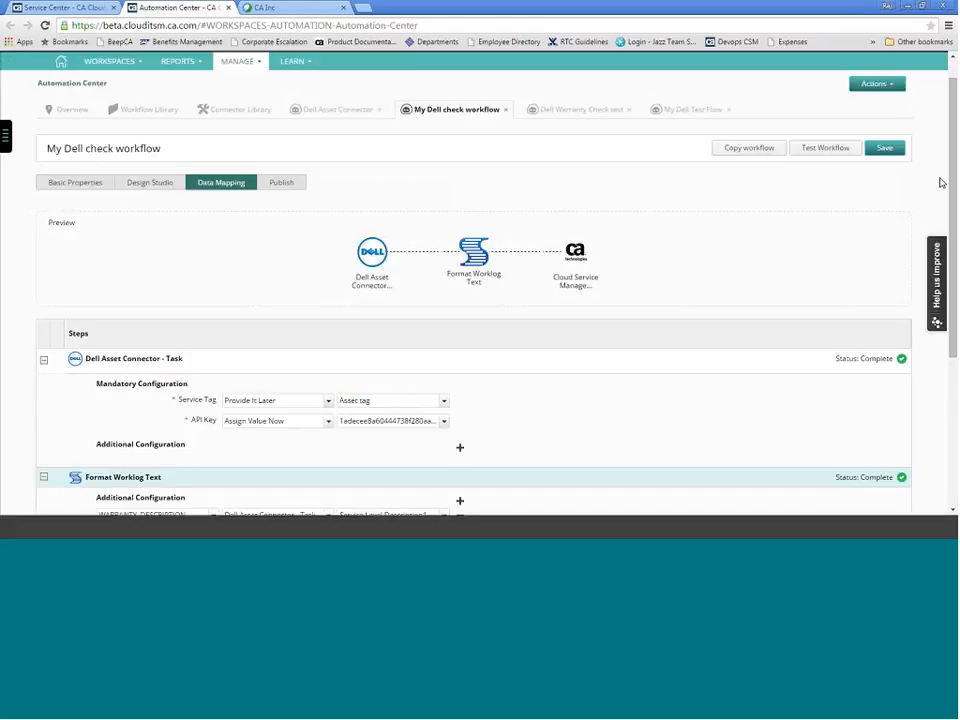
Refresh the workflow status overview and view the instance status of the newest My Dell check workflow run.
click(55, 114)
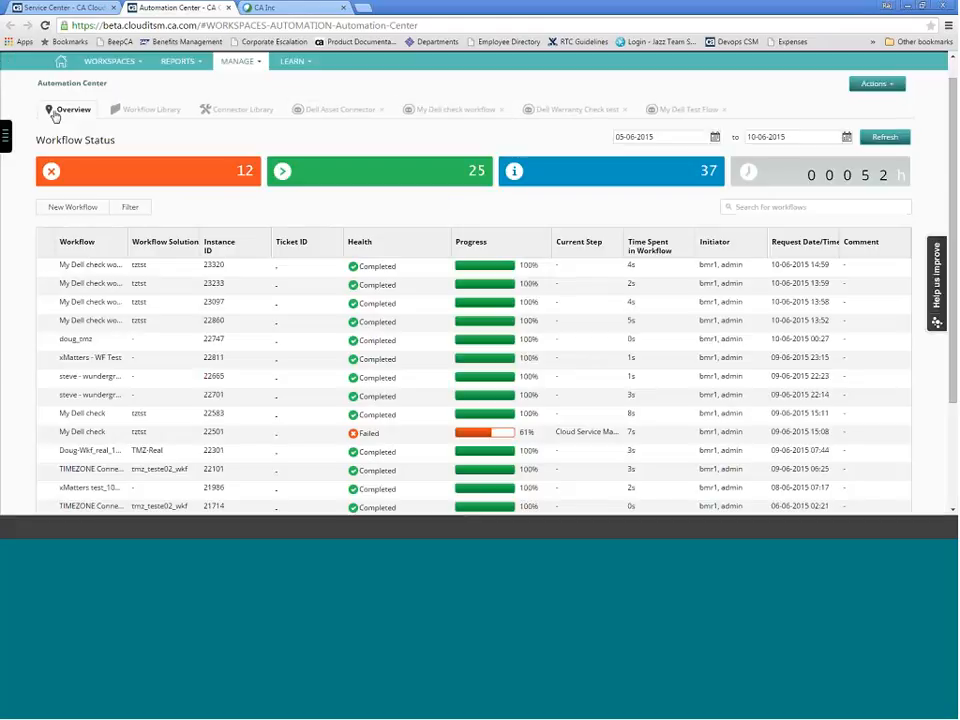
click(886, 139)
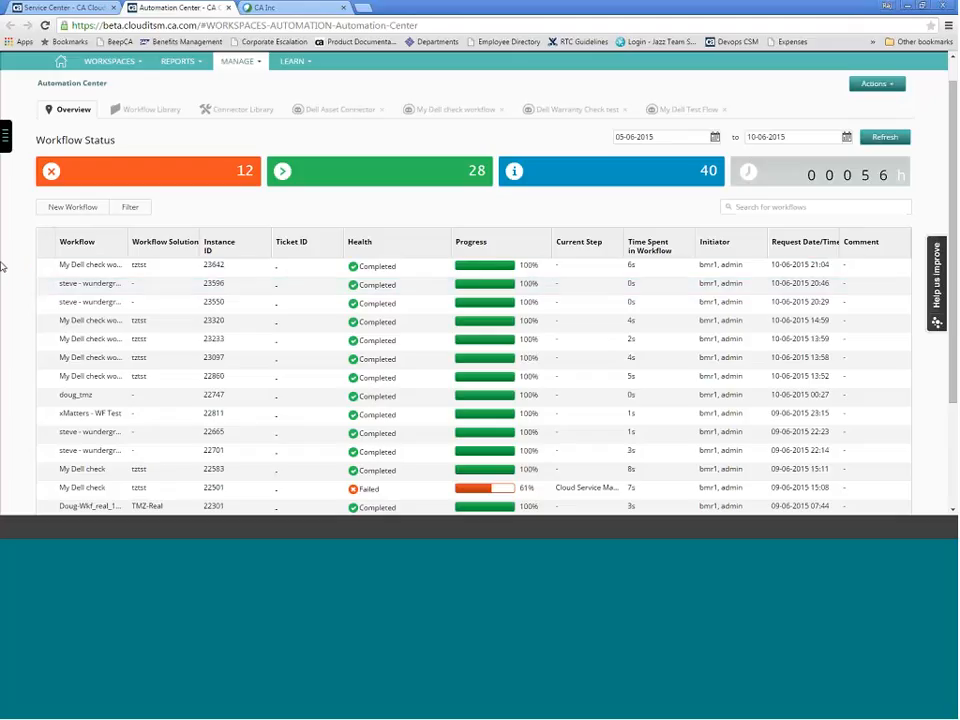
click(43, 266)
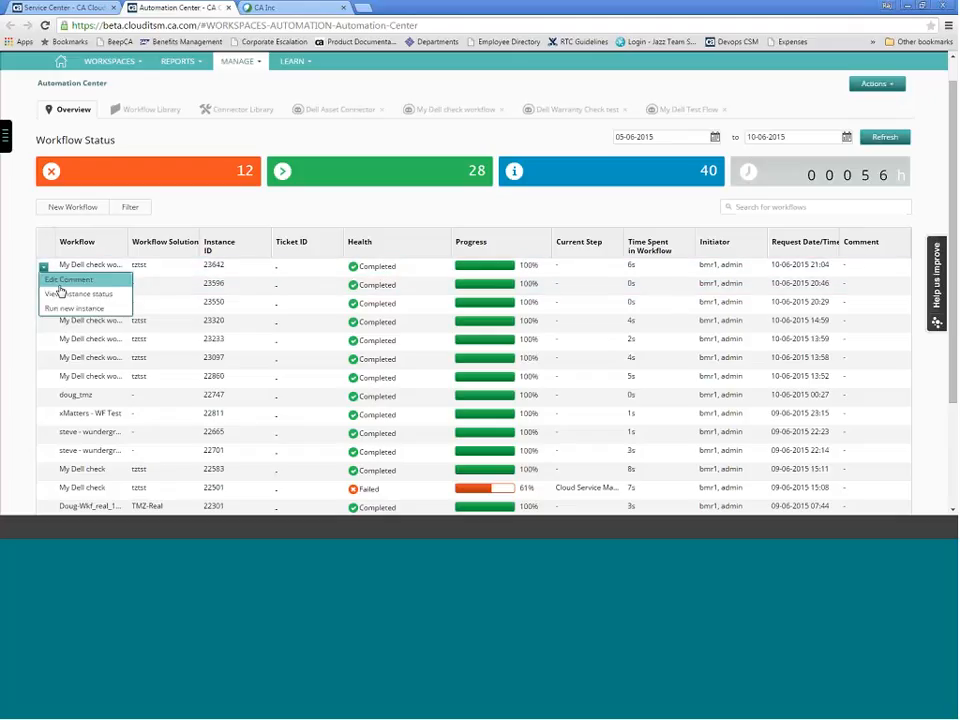
click(68, 295)
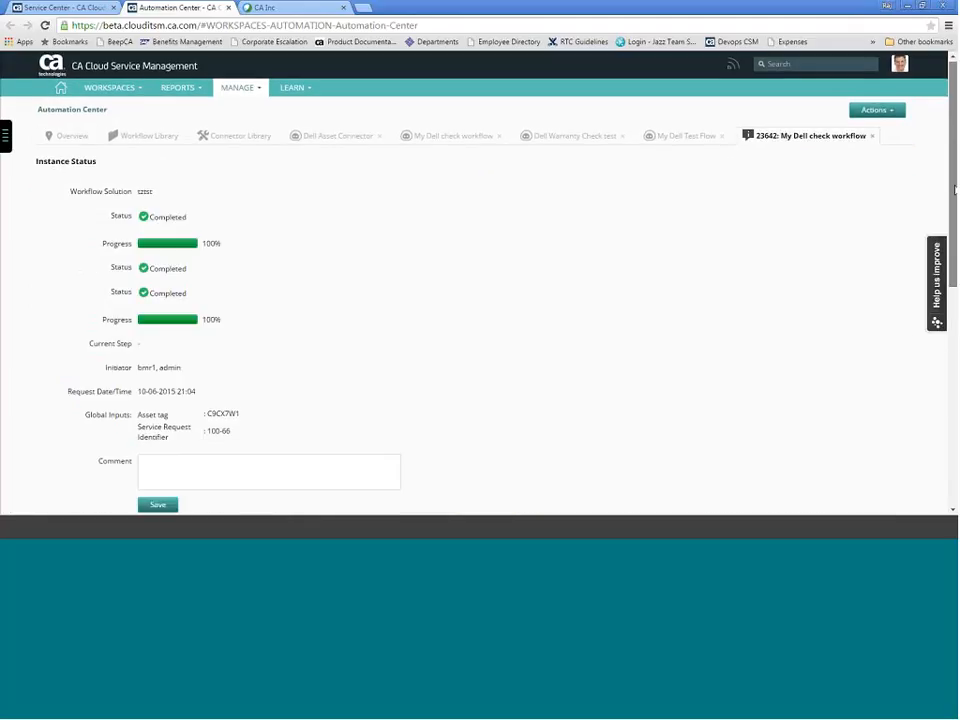
drag(955, 153, 955, 210)
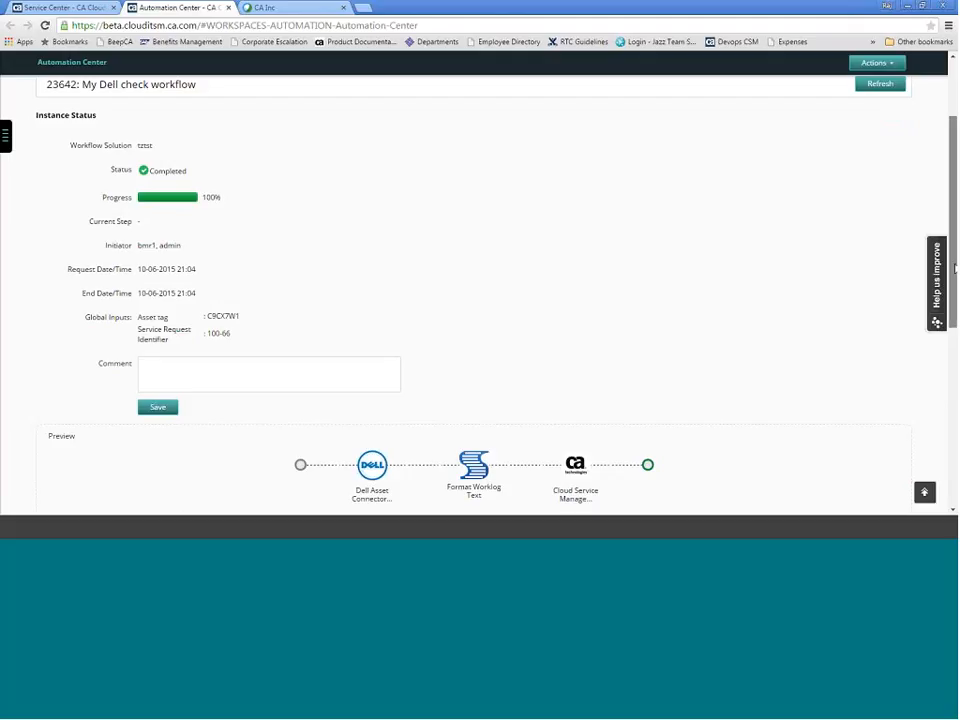
Inspect the run's Format Worklog Text and Dell Asset Connector step details, including the connector's warranty output parameters.
drag(955, 268, 955, 446)
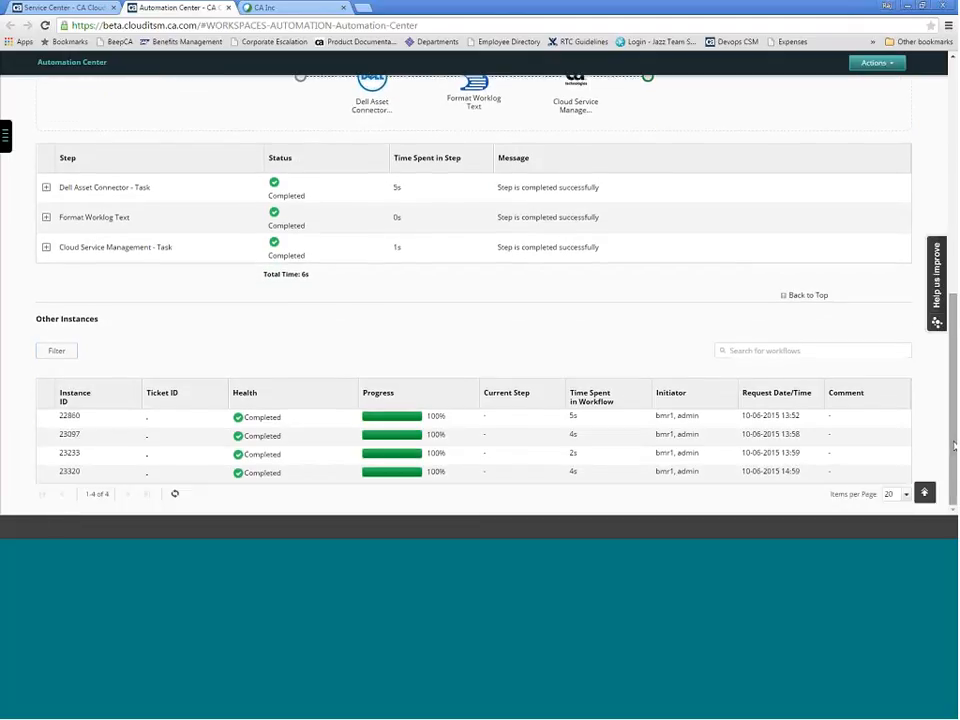
click(46, 218)
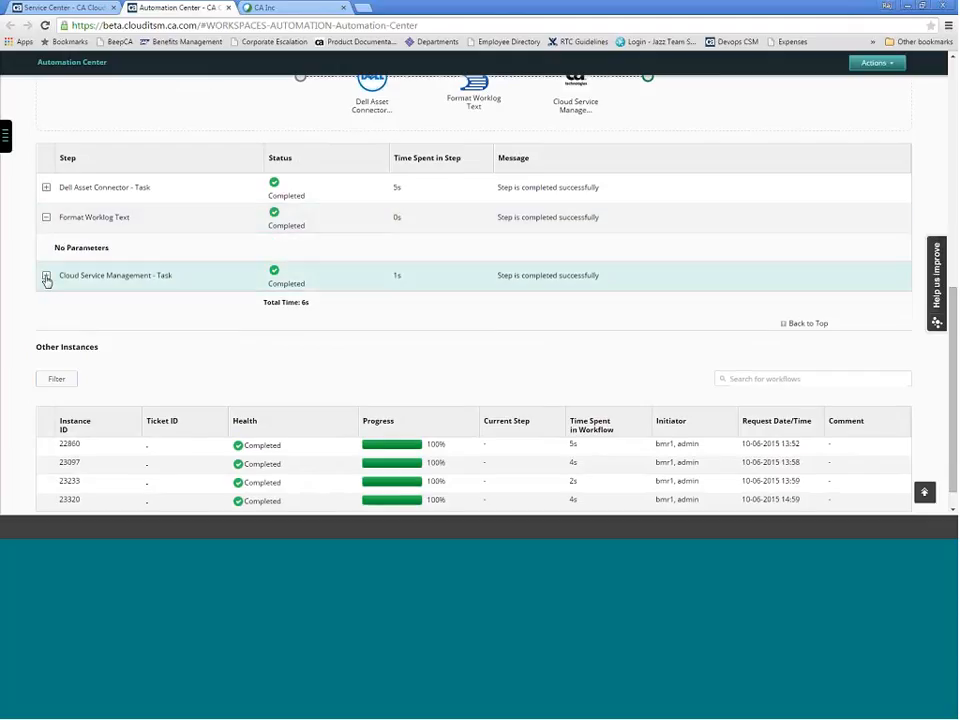
click(45, 188)
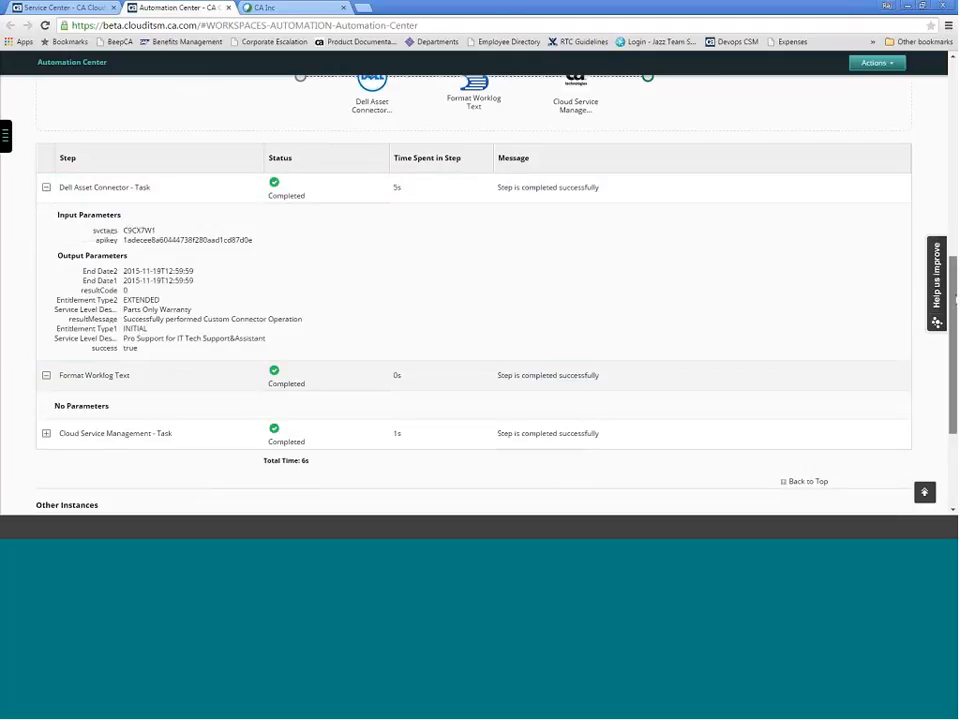
scroll(955, 298, down, 1)
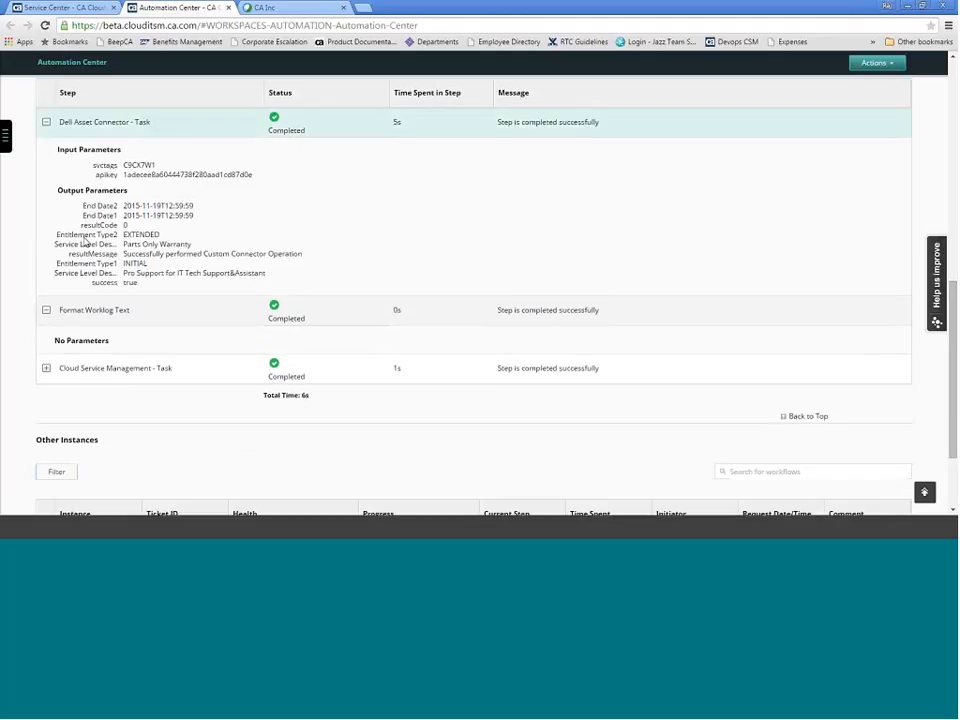
drag(85, 241, 184, 273)
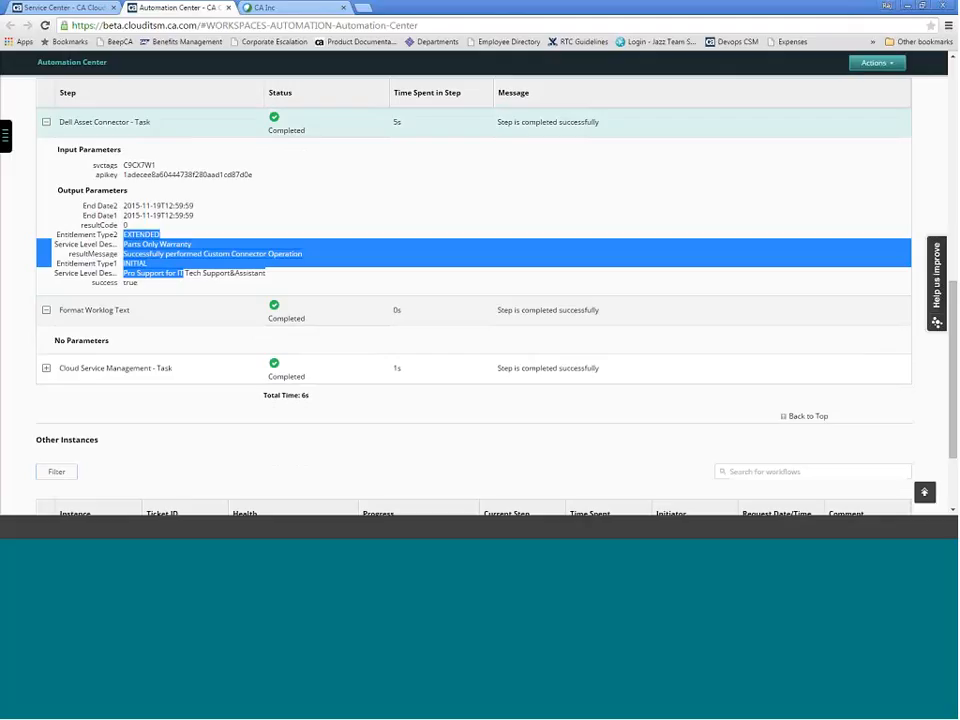
Expand the Cloud Service Management task in the run's step list and examine the worklogText input parameter.
click(46, 369)
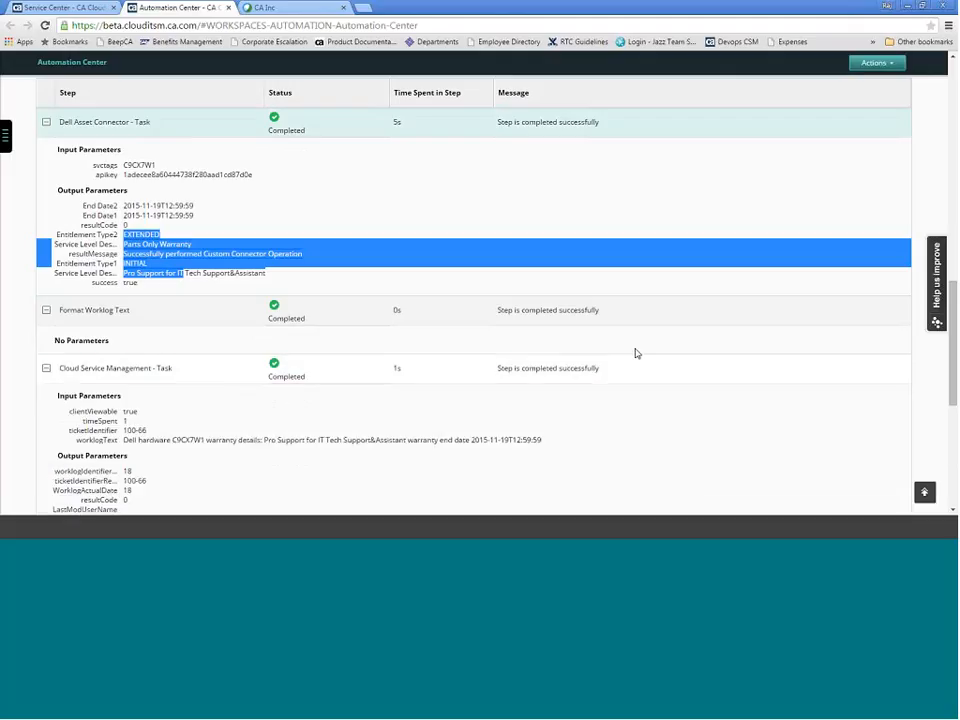
click(634, 351)
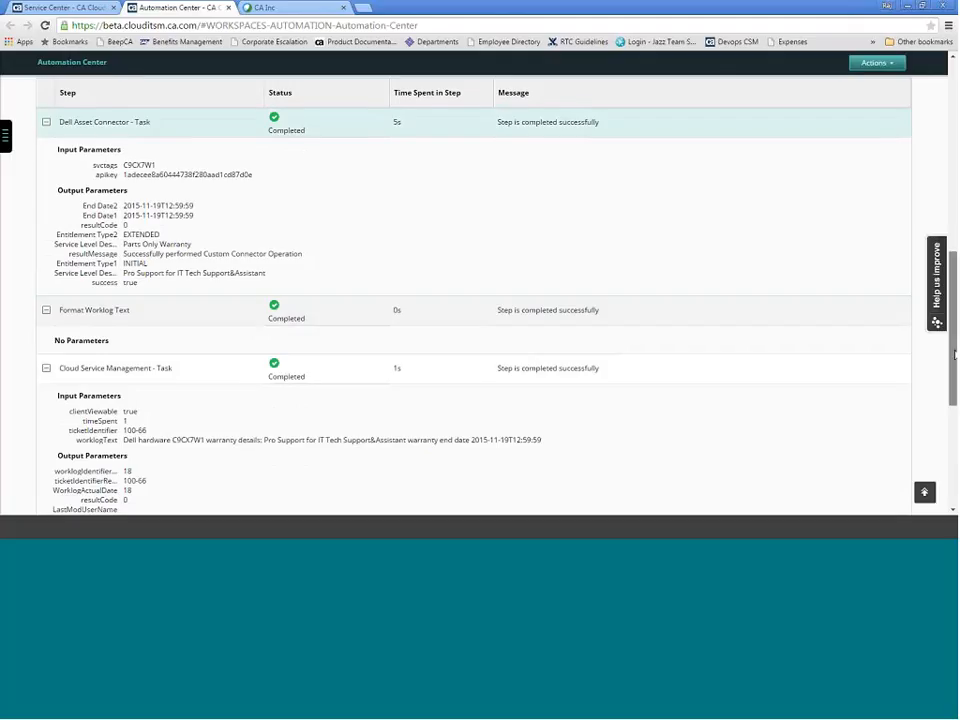
scroll(419, 324, down, 3)
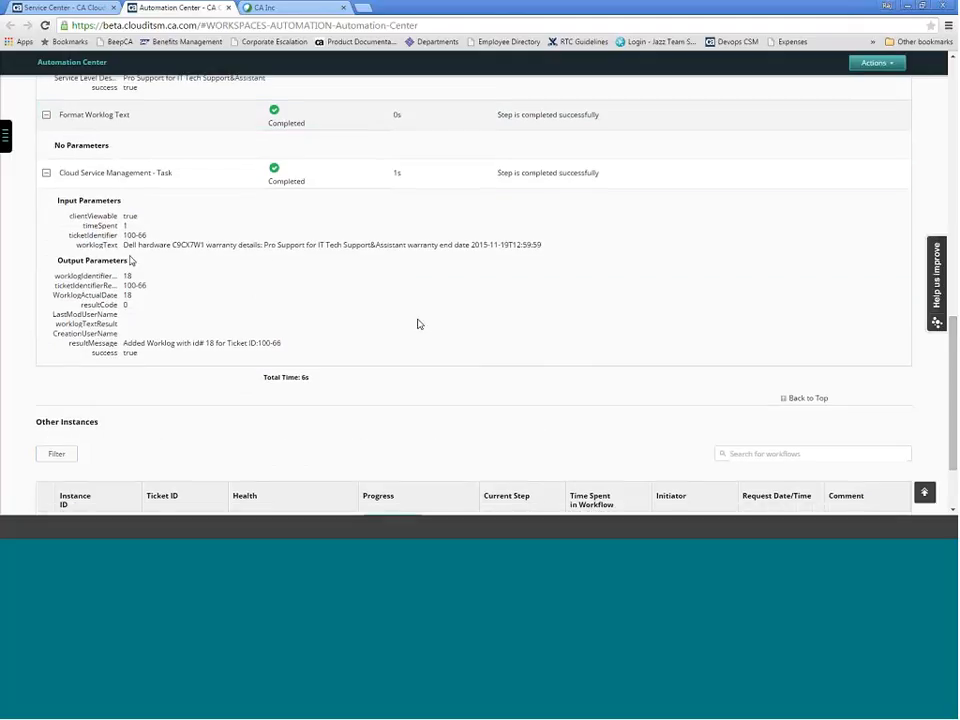
drag(76, 246, 252, 250)
double_click(287, 249)
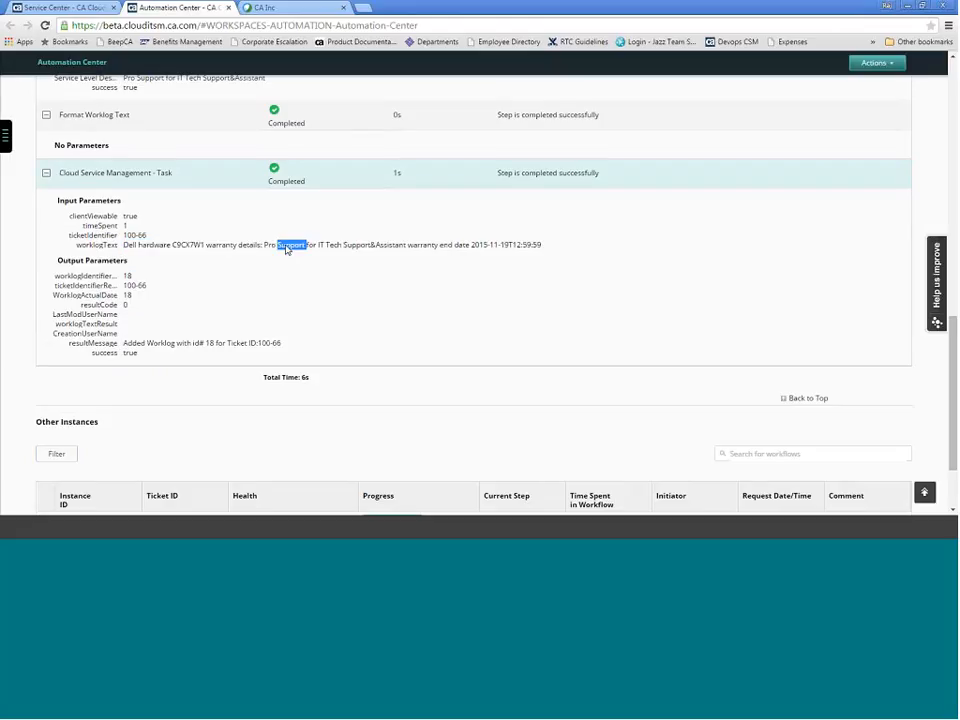
click(264, 250)
drag(264, 250, 490, 246)
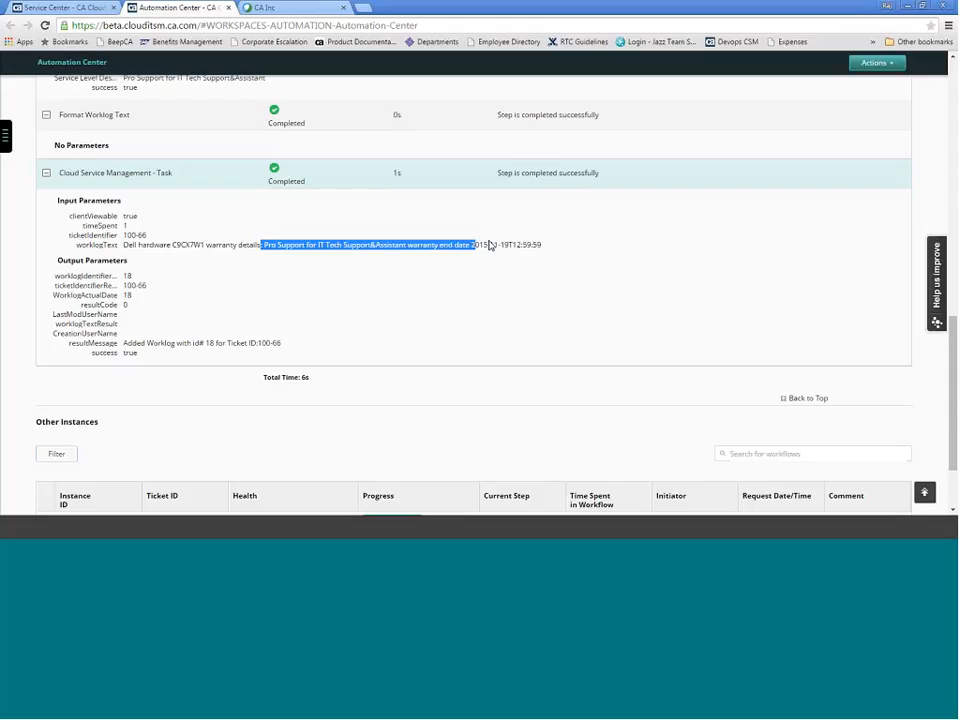
click(484, 251)
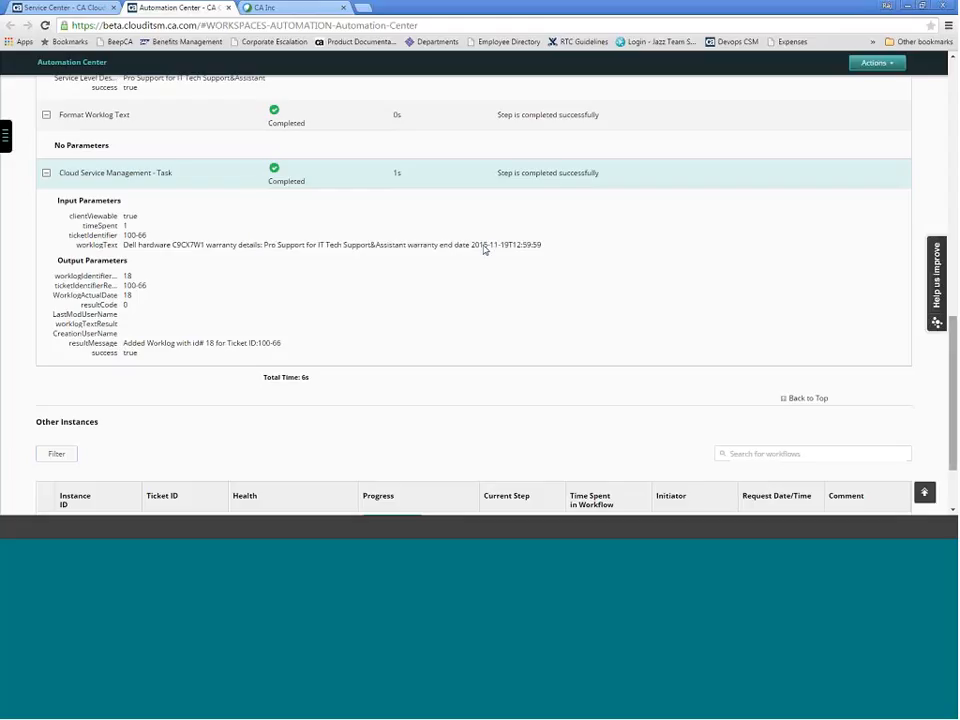
Return to My Dell check workflow and review the Service Catalog Item Name and Publish As fields in its publish settings.
scroll(947, 96, up, 5)
scroll(947, 92, up, 5)
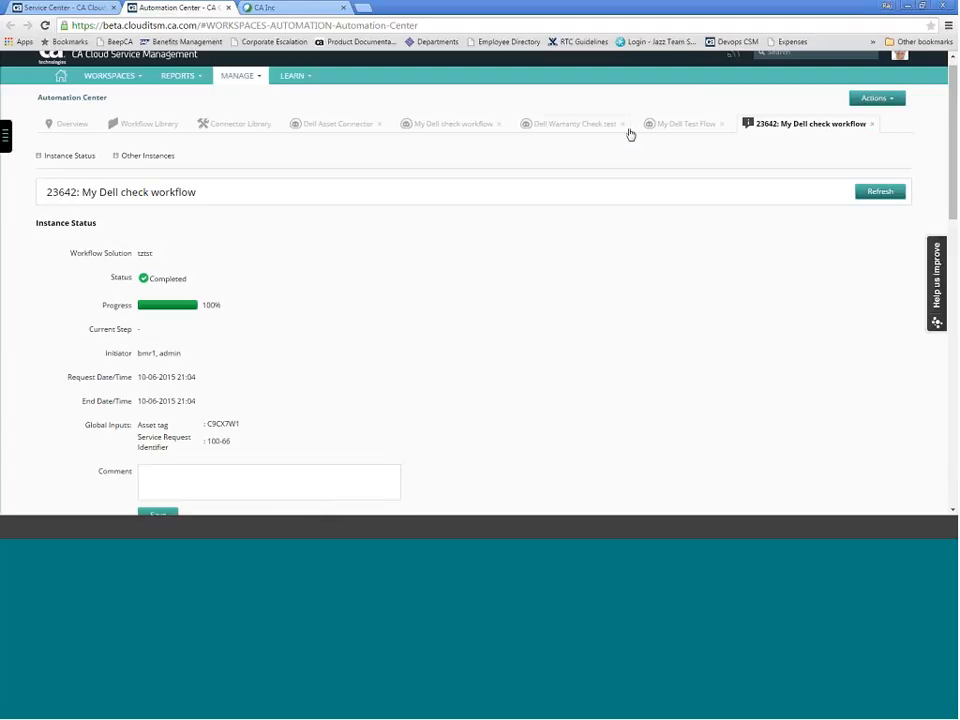
click(462, 133)
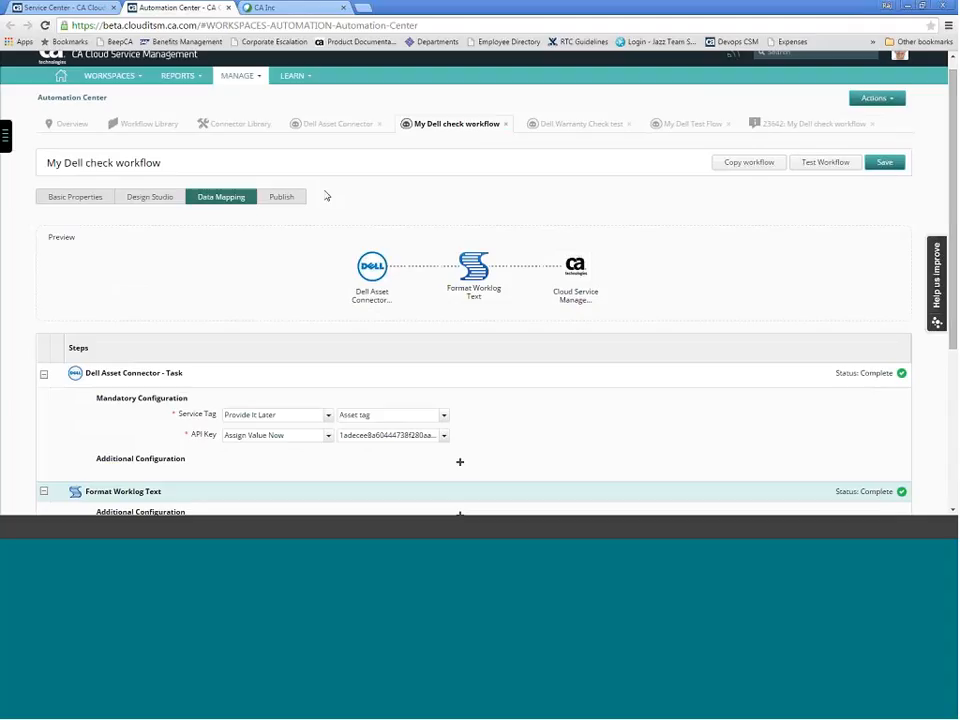
click(286, 198)
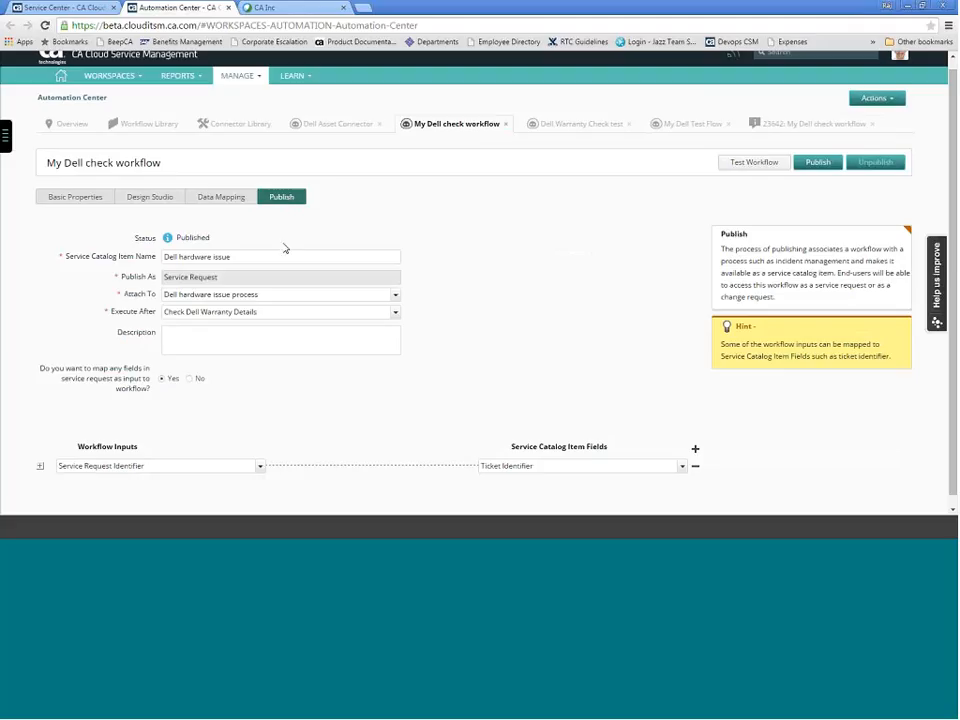
click(274, 252)
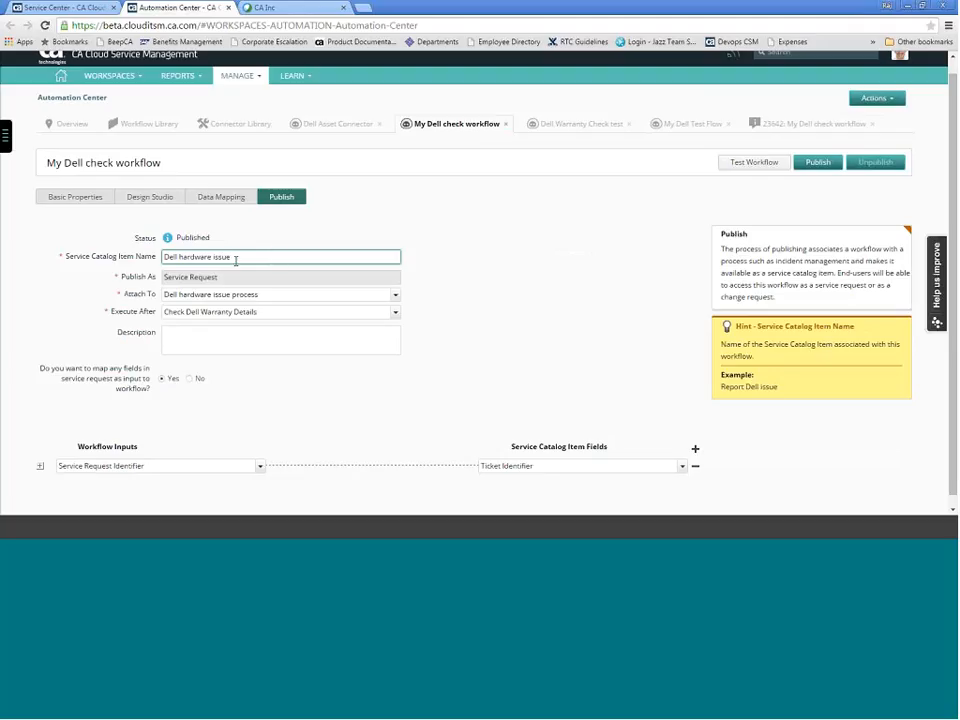
double_click(233, 257)
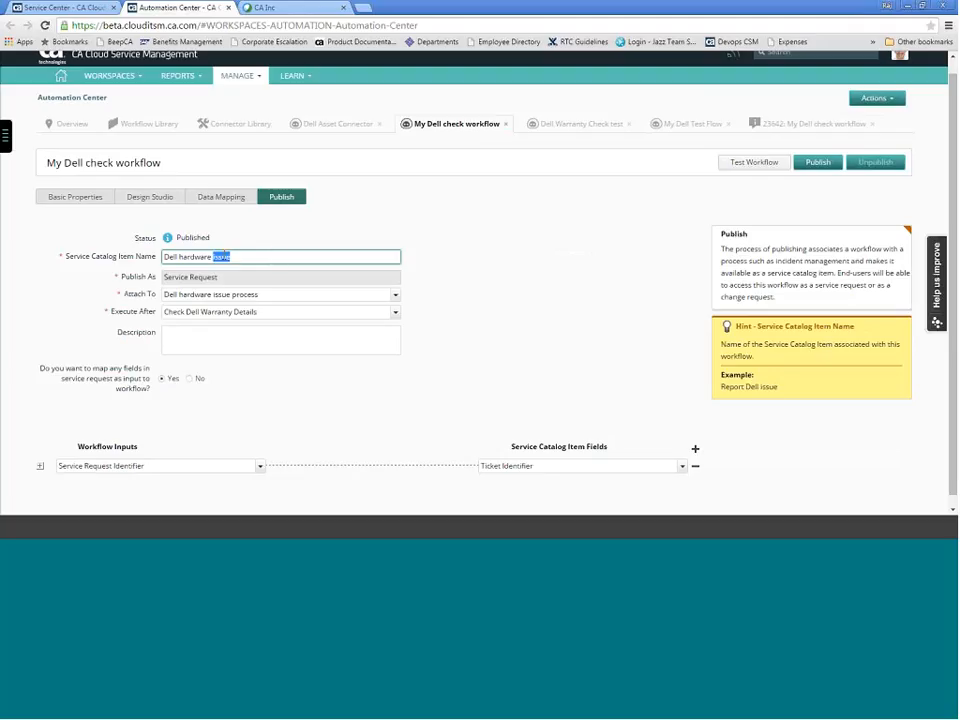
double_click(250, 280)
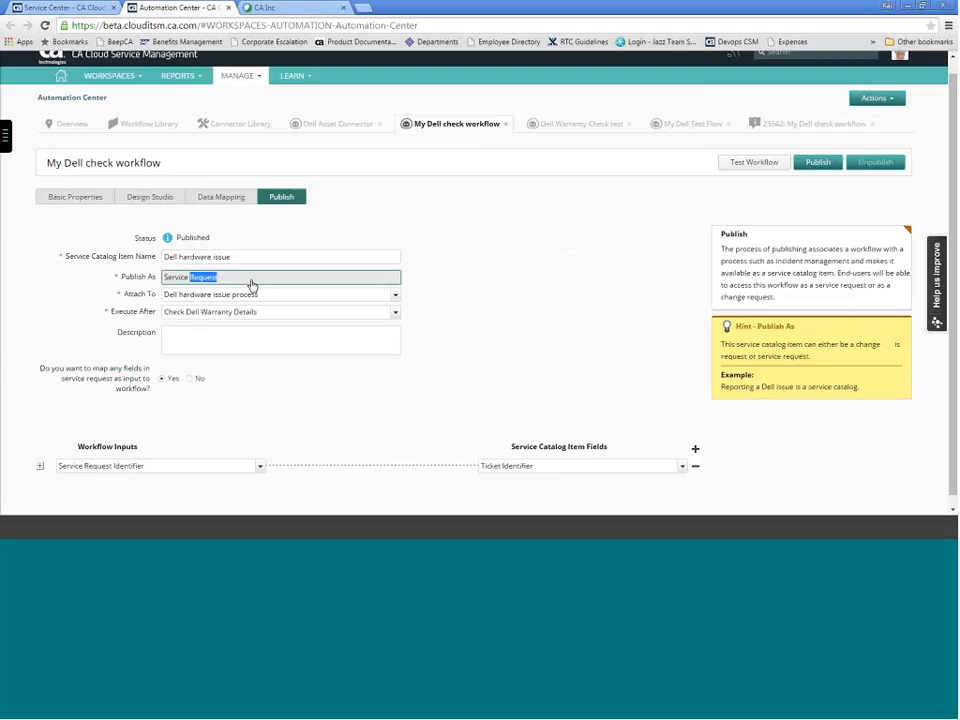
Attach the workflow to the Dell hardware issue process and have it execute after Check Dell Warranty Details.
click(395, 298)
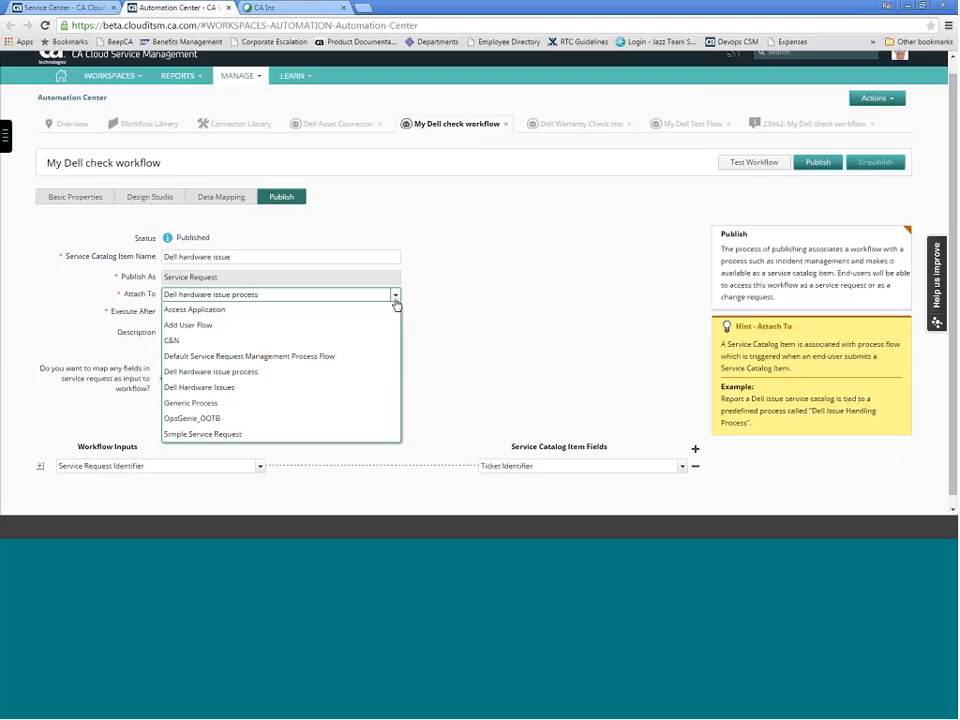
click(298, 376)
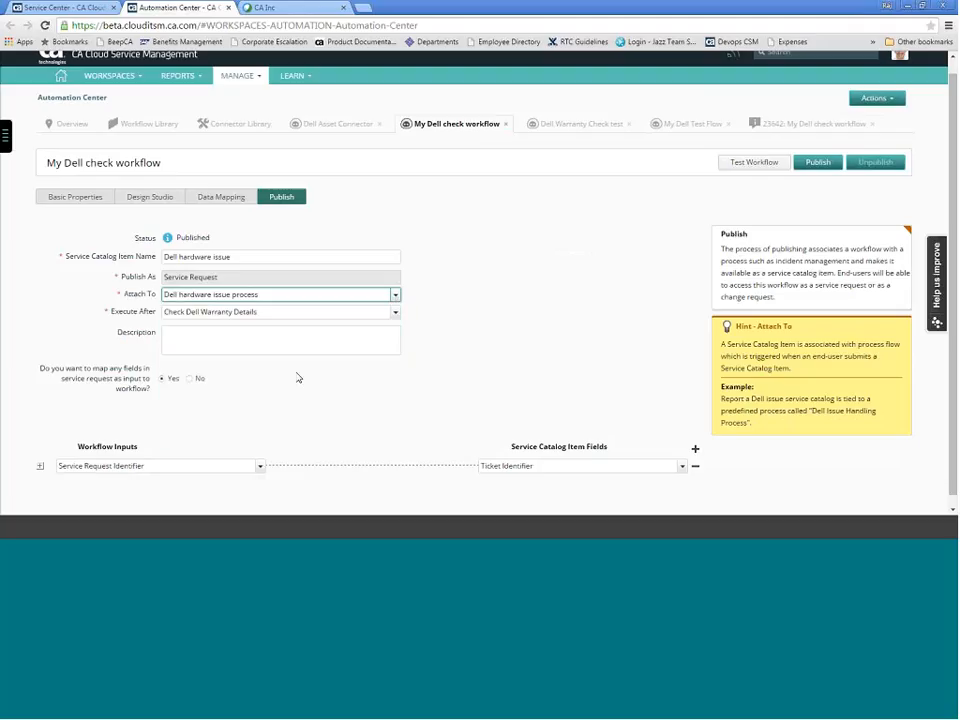
click(395, 312)
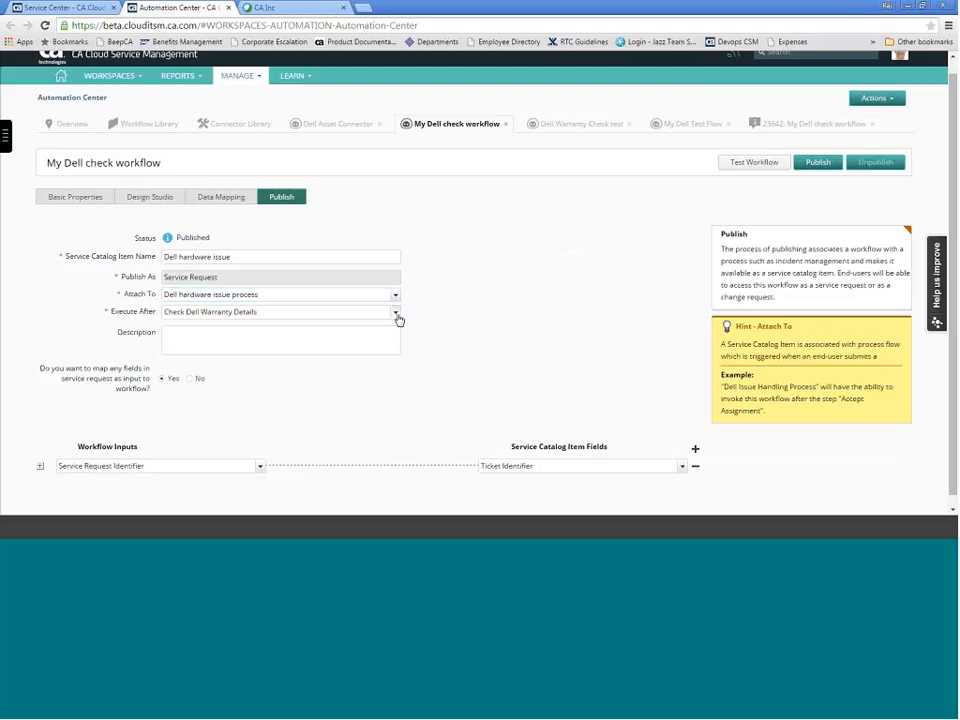
click(359, 330)
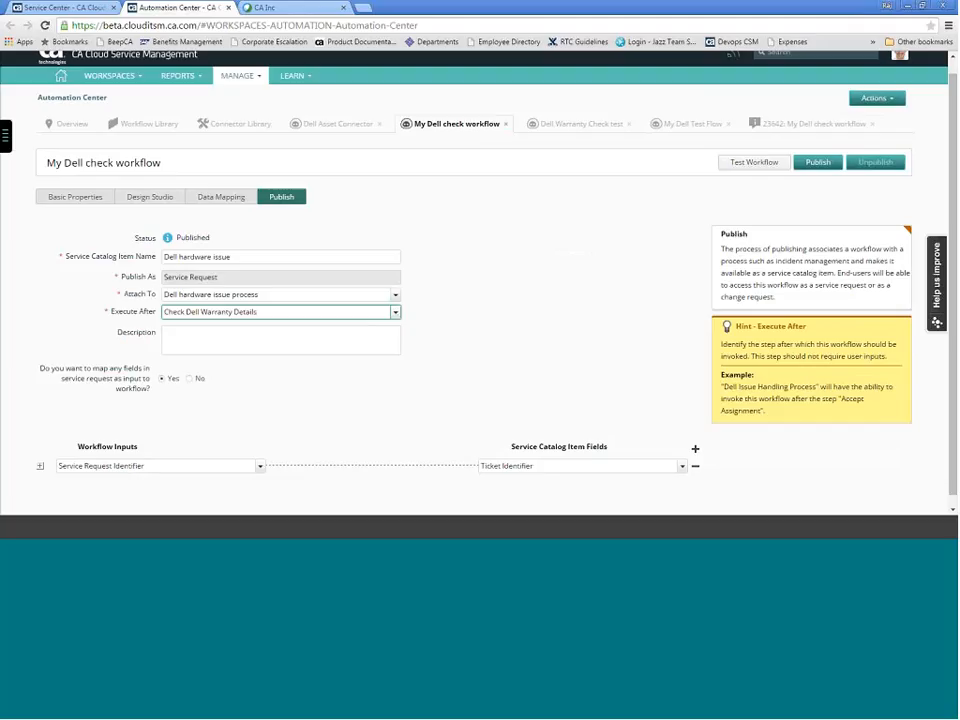
click(224, 403)
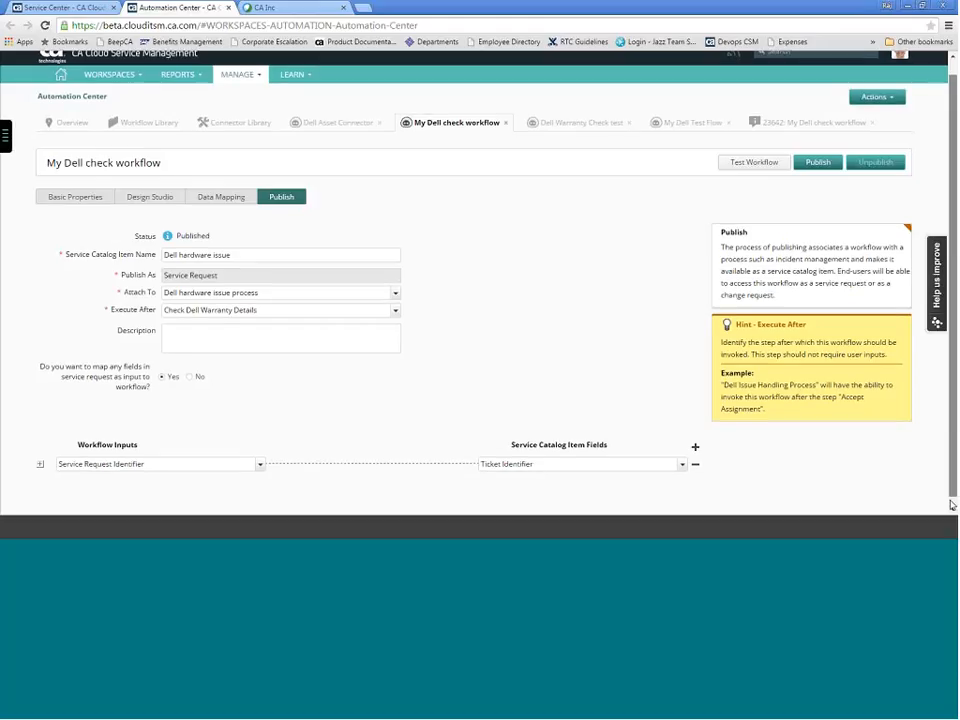
Review the mapping of the Service Request Identifier workflow input to the Ticket Identifier catalog item field.
scroll(953, 493, down, 1)
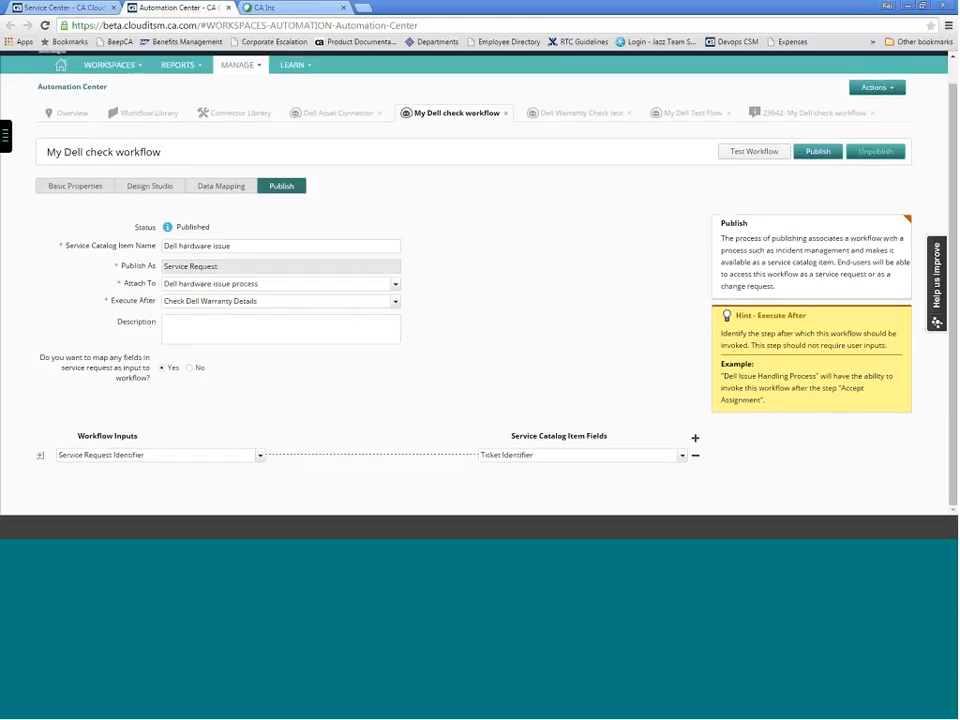
click(114, 454)
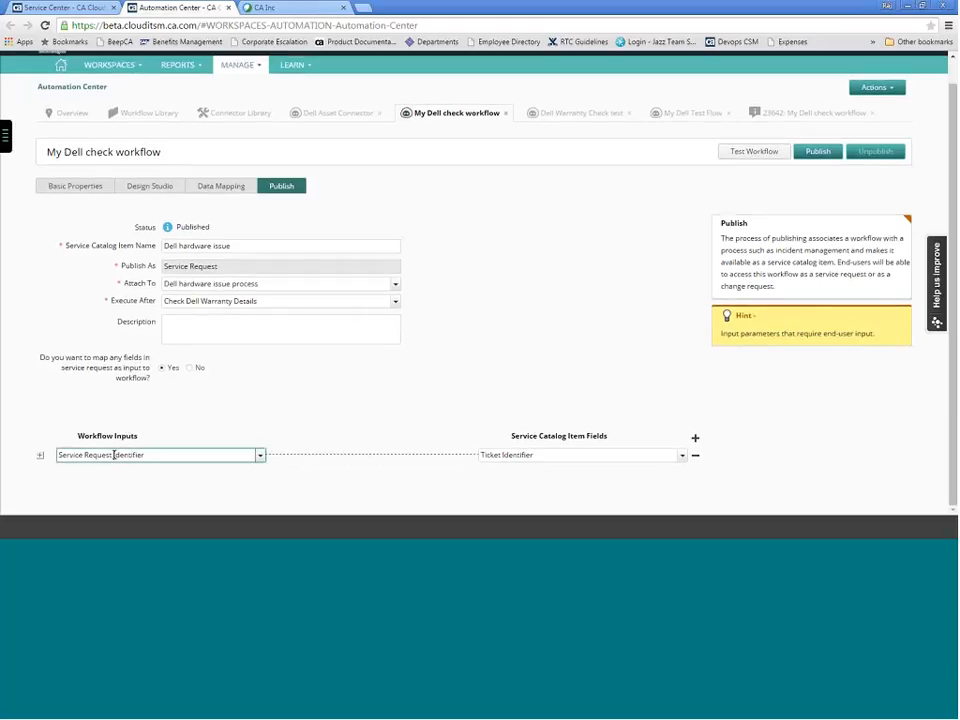
click(197, 442)
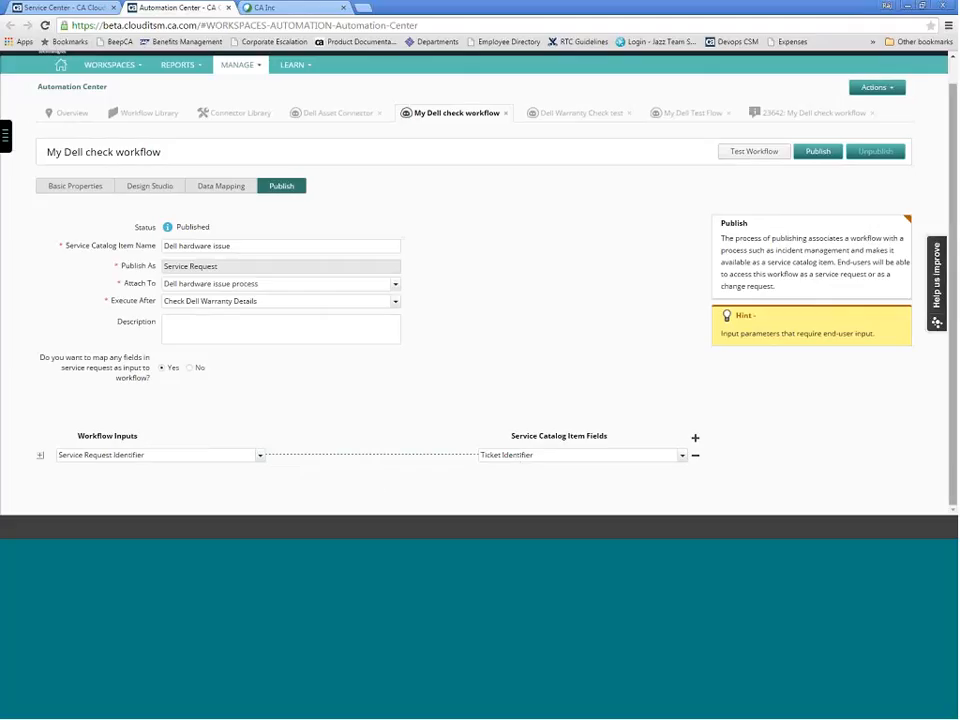
scroll(955, 210, up, 1)
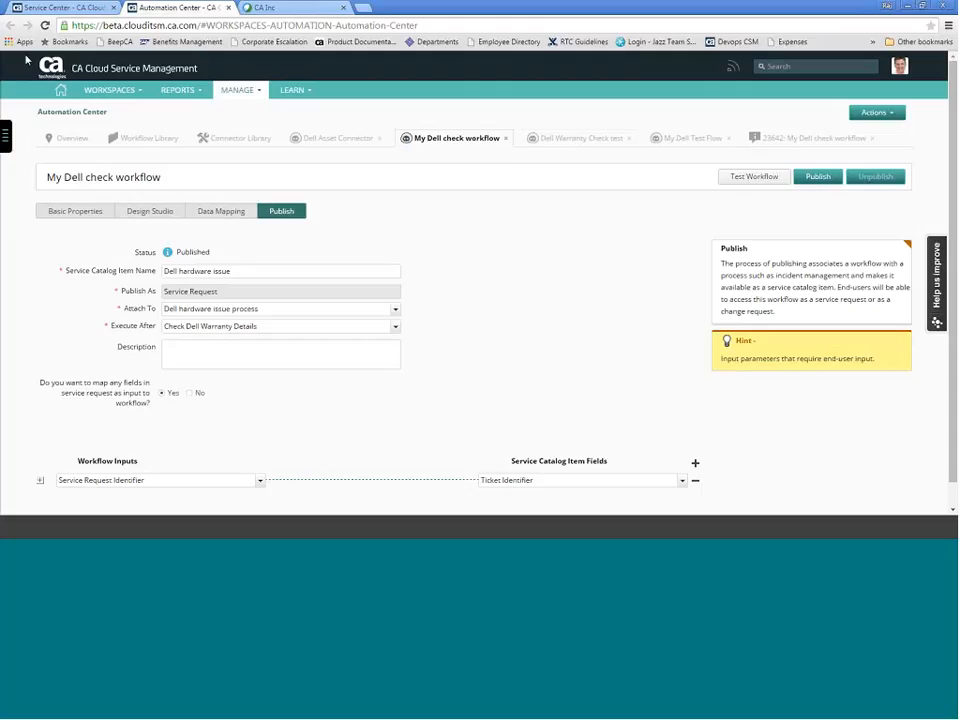
Switch to the Service Center and start a new request from the Dell hardware issue item in the Service Catalog.
click(82, 13)
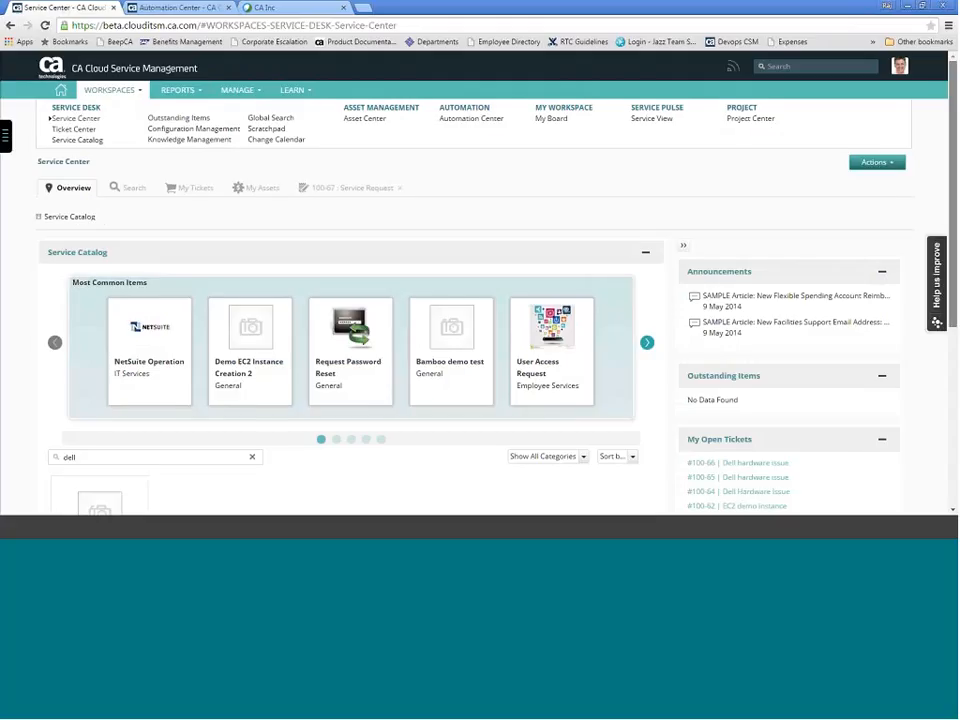
scroll(945, 226, down, 1)
scroll(433, 388, down, 1)
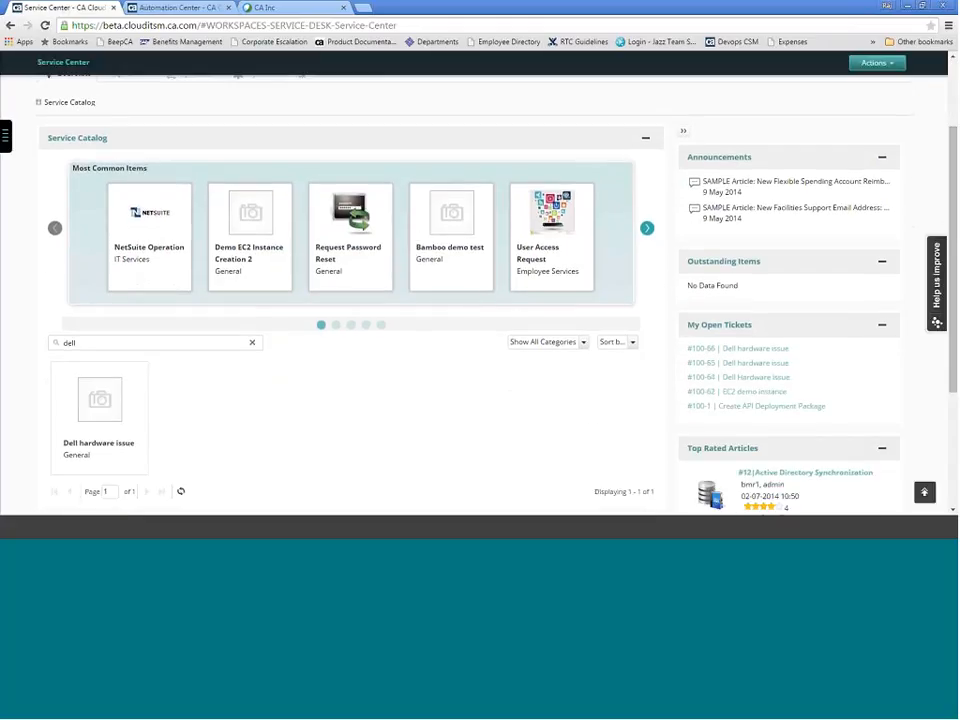
mouse_move(118, 408)
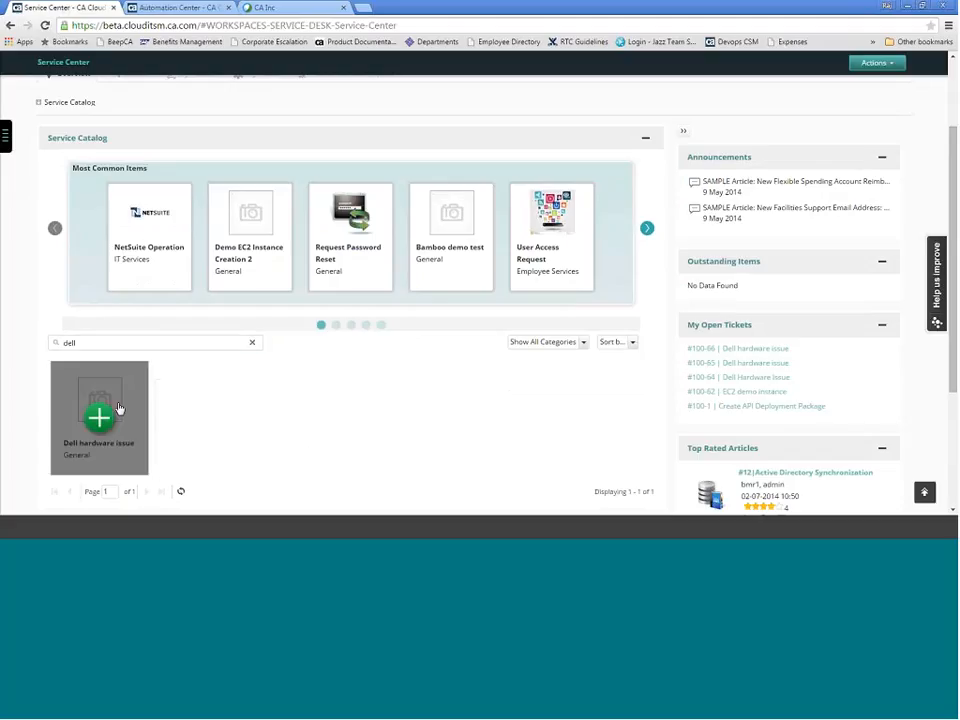
click(118, 408)
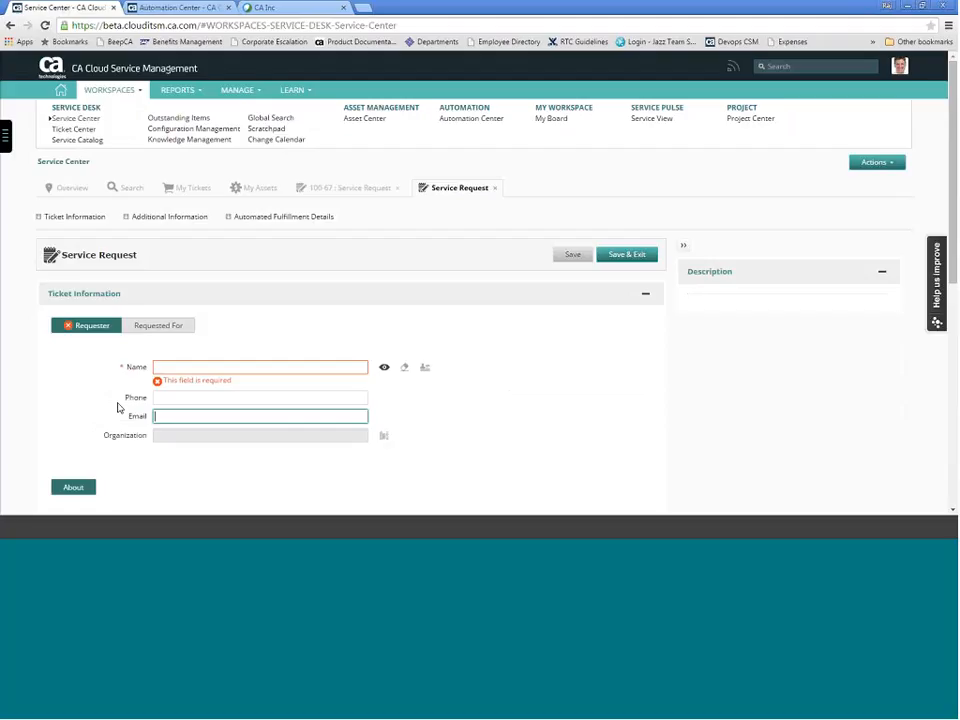
Choose the administrator account as the requester and enter "Dell hardware issue" as the request's description.
click(384, 367)
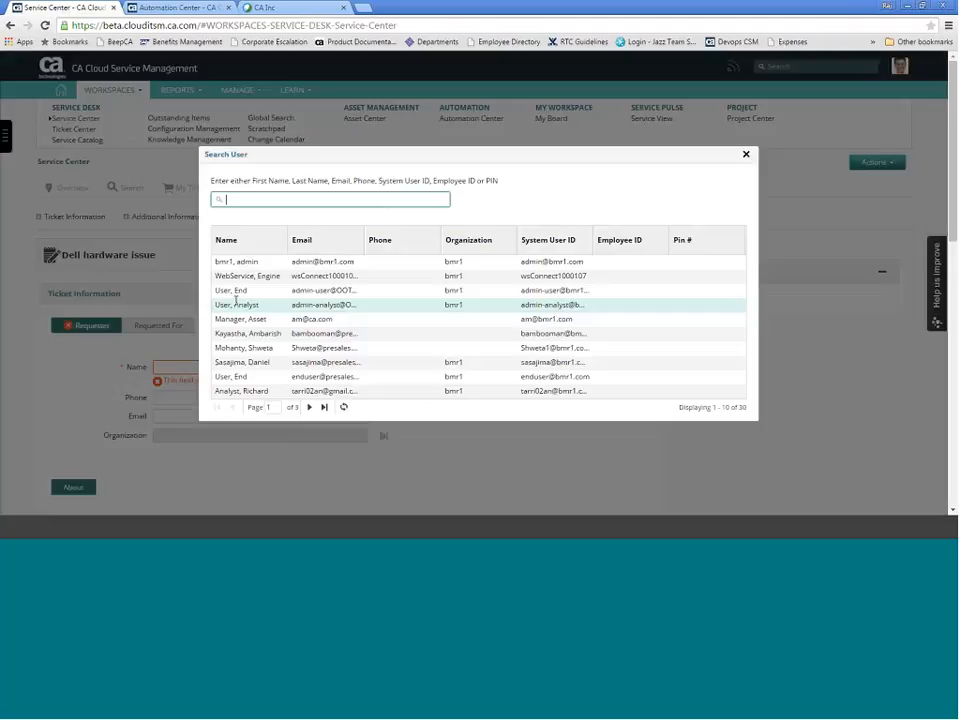
double_click(240, 262)
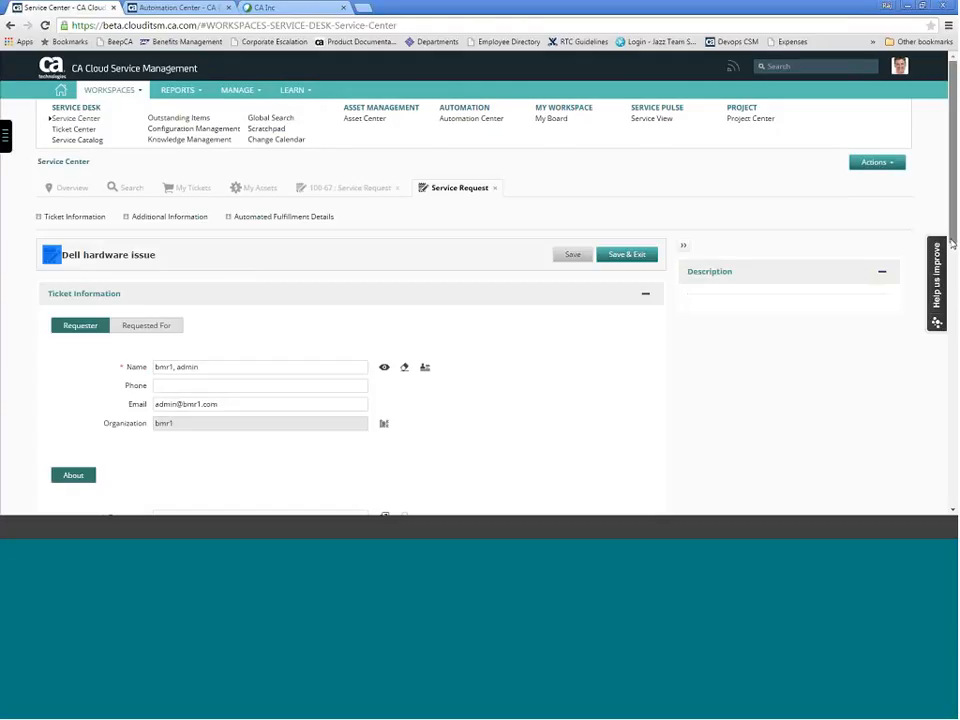
scroll(955, 296, down, 2)
scroll(955, 330, down, 3)
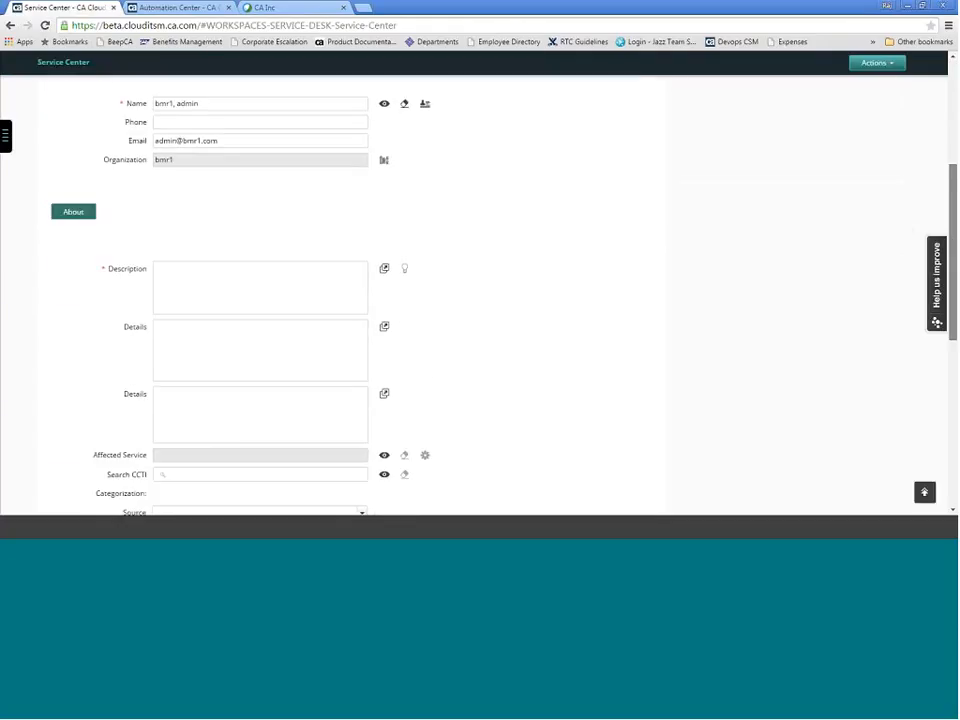
click(287, 230)
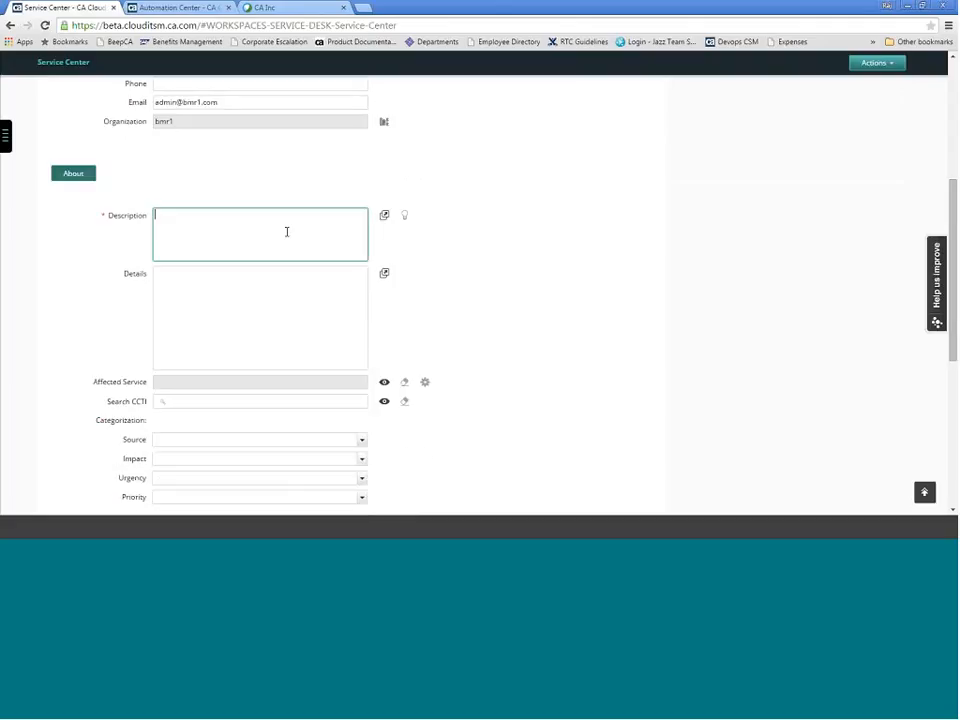
text(Dell hardware issue)
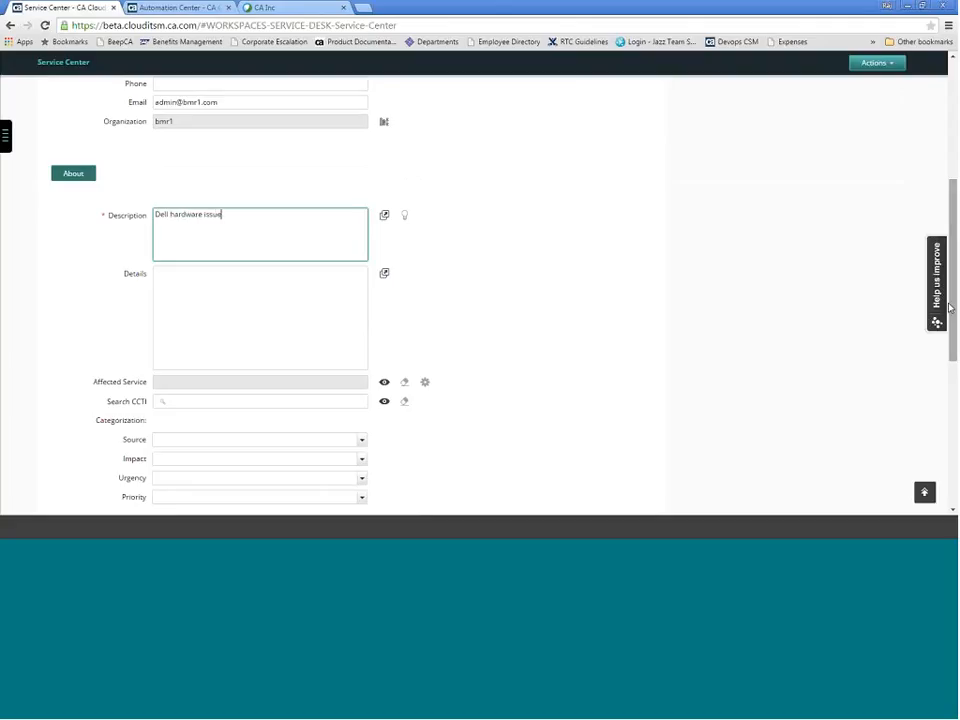
Review the API Key and Asset tag fields under the request's Automated Fulfillment Details.
scroll(350, 300, down, 2)
scroll(350, 300, down, 3)
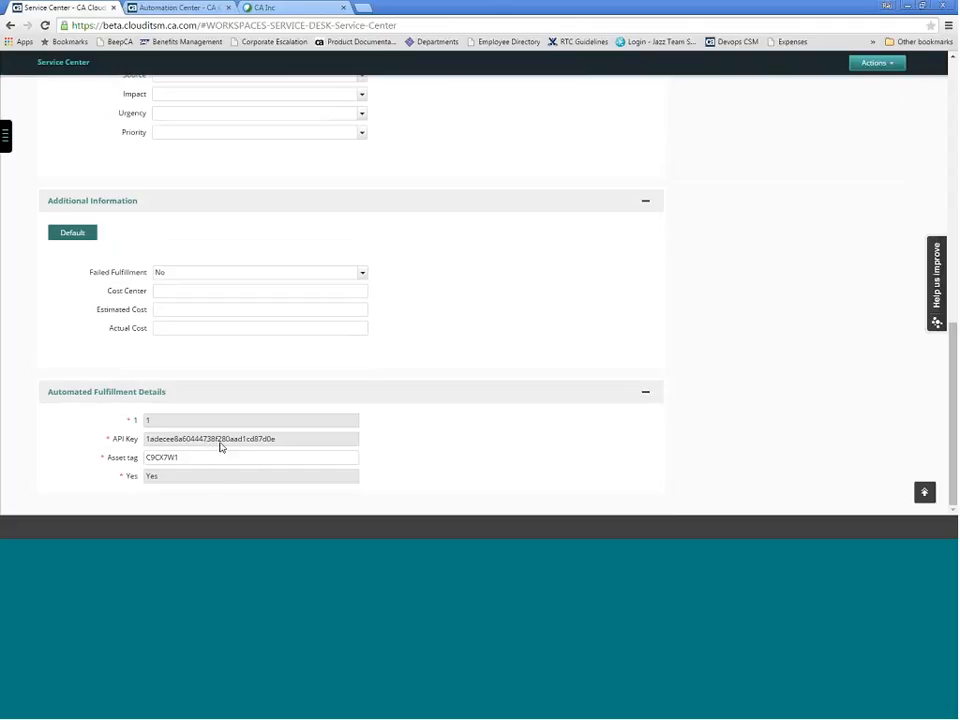
drag(220, 445, 123, 447)
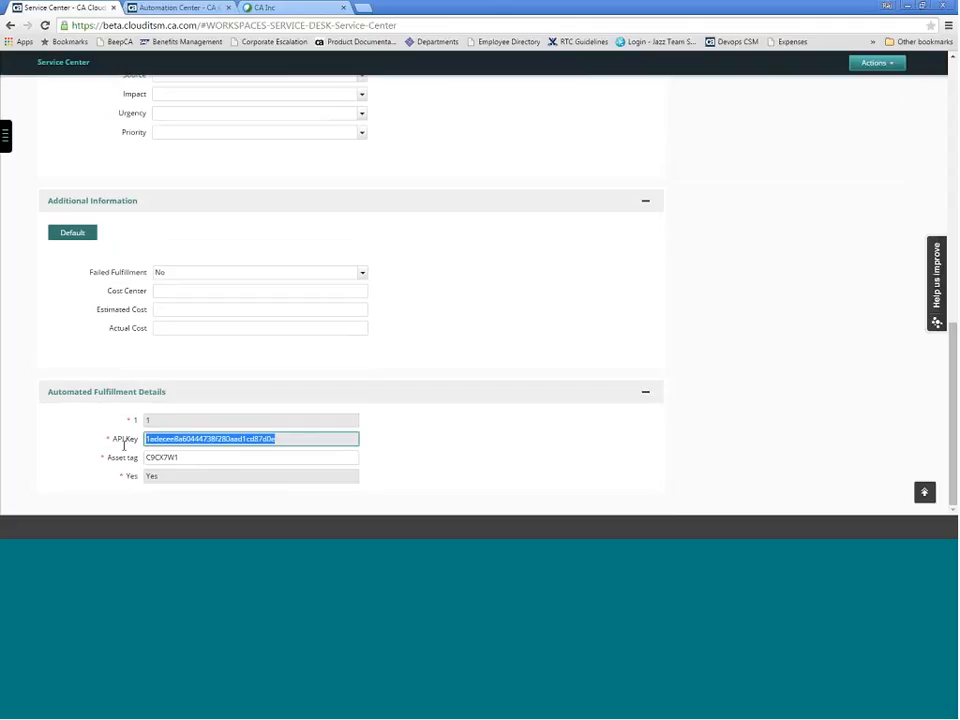
click(184, 457)
drag(184, 457, 140, 457)
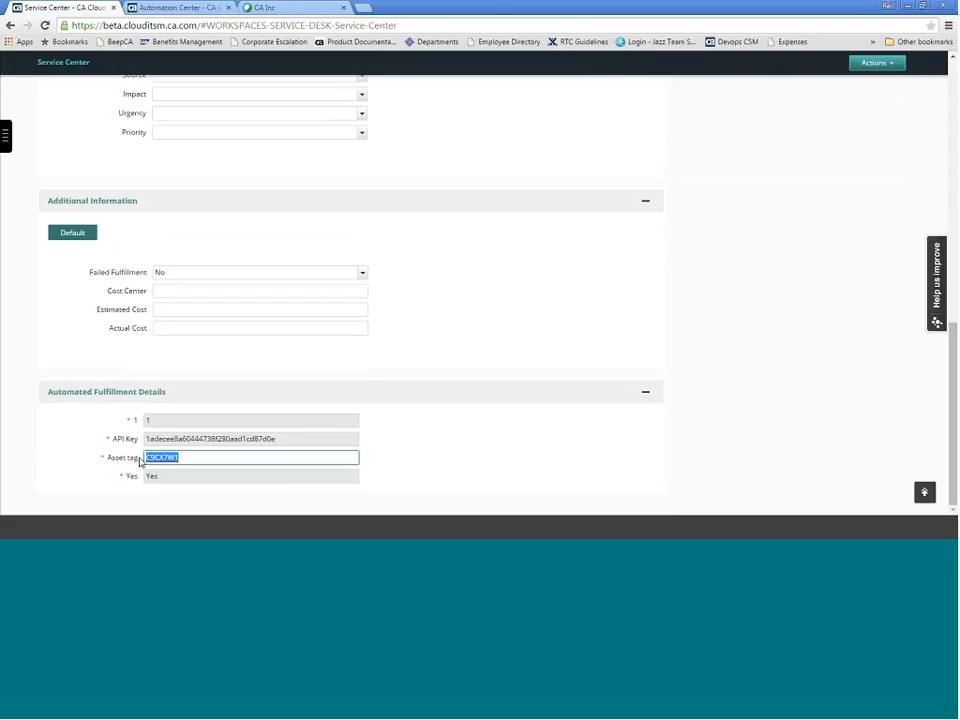
click(190, 457)
drag(190, 457, 145, 458)
click(193, 457)
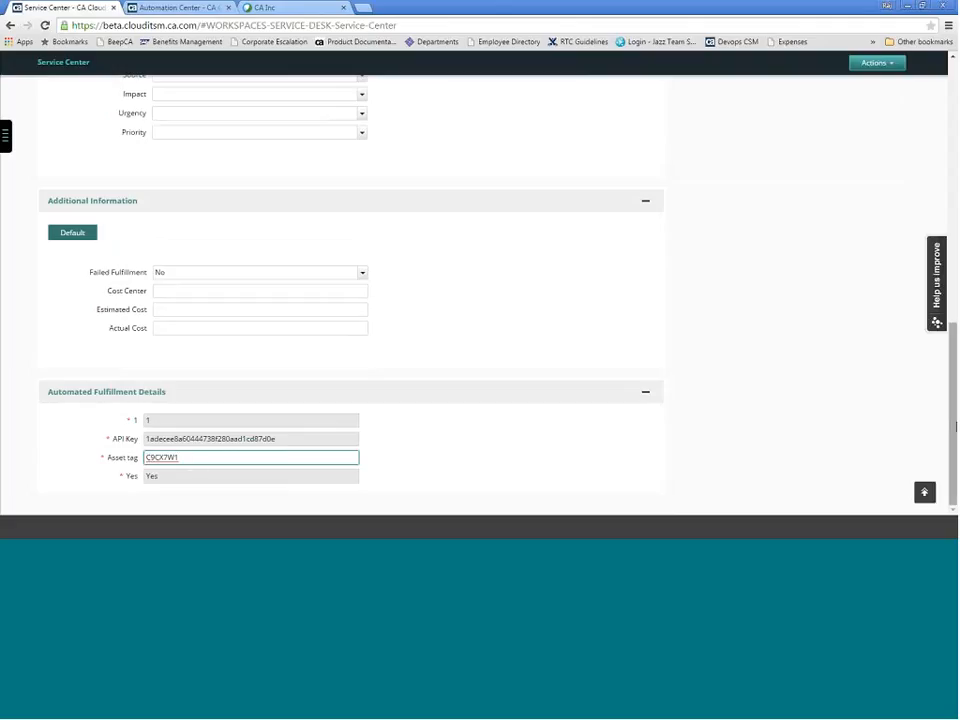
Save the service request and examine the applied process flow entry in its Activity History.
drag(955, 426, 919, 205)
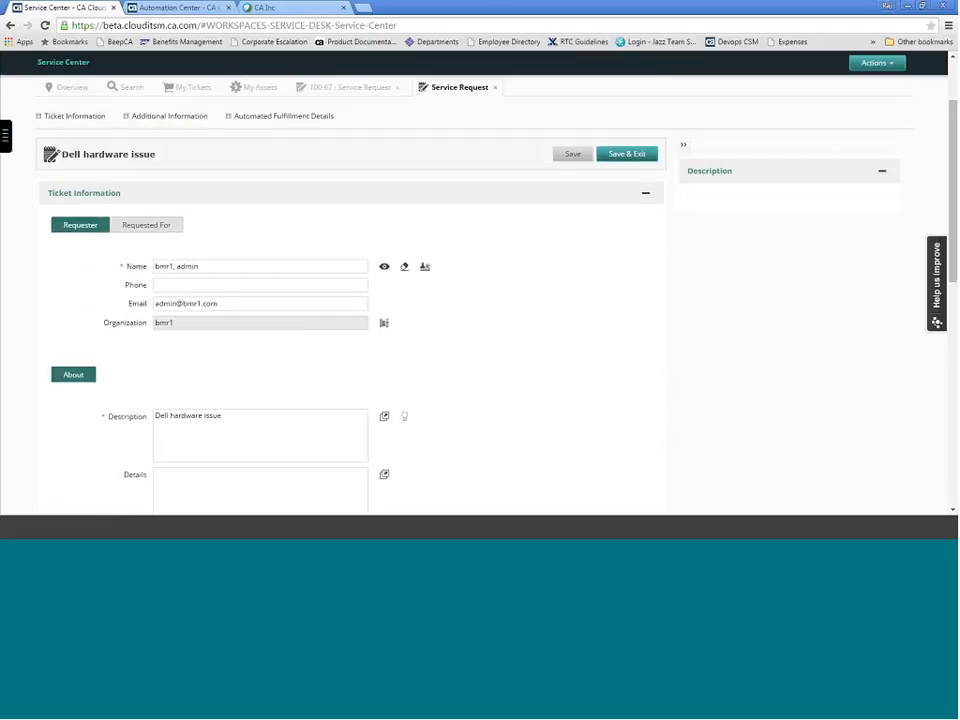
click(564, 160)
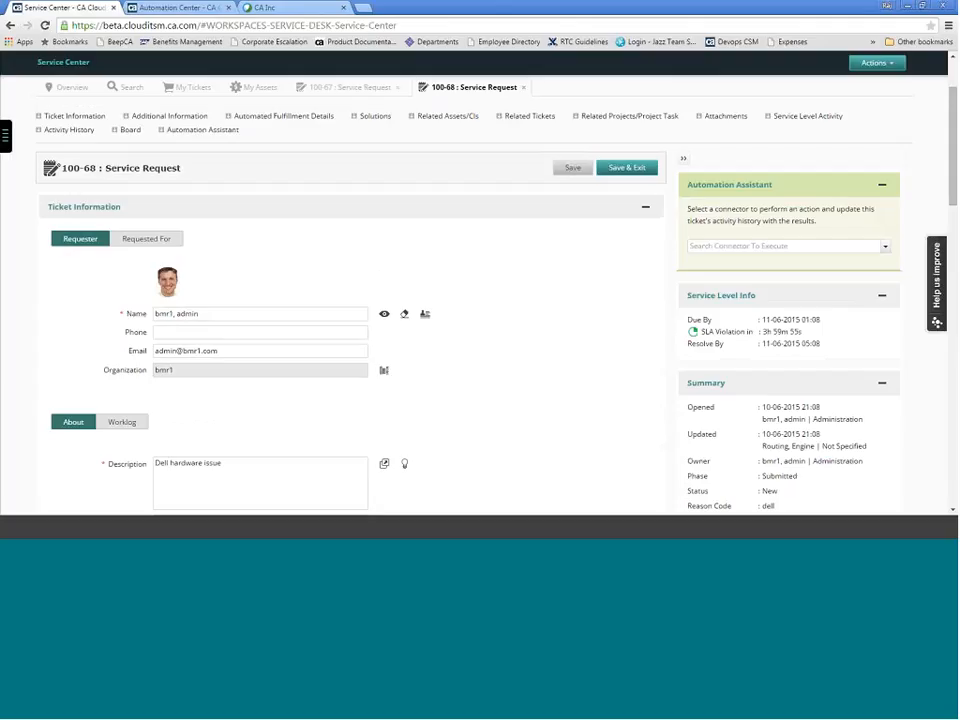
click(66, 131)
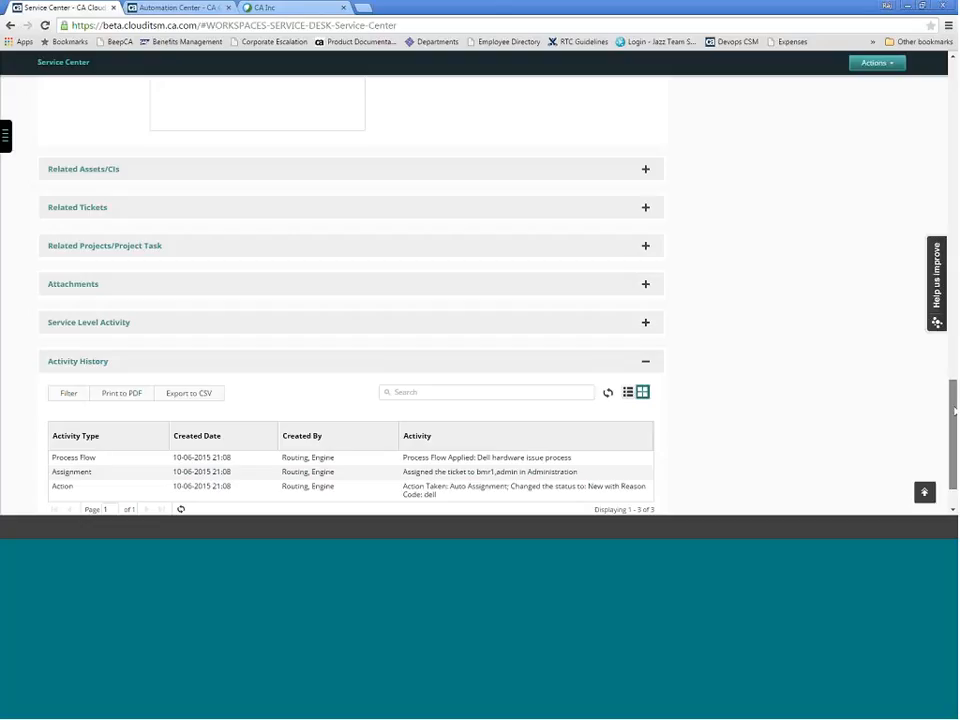
scroll(955, 410, down, 2)
drag(481, 391, 526, 391)
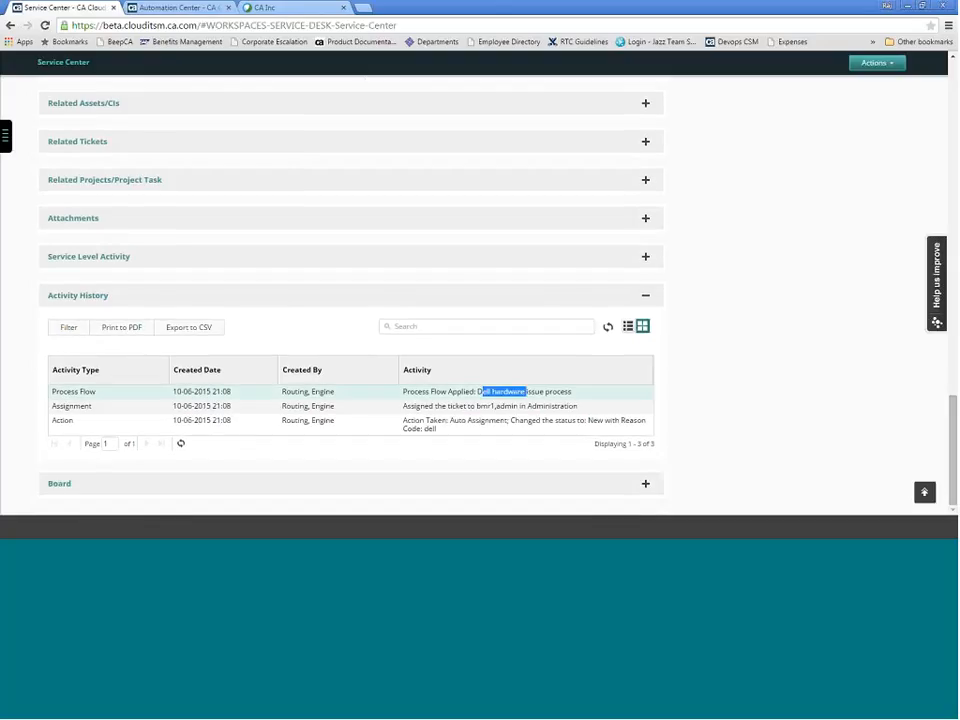
click(594, 400)
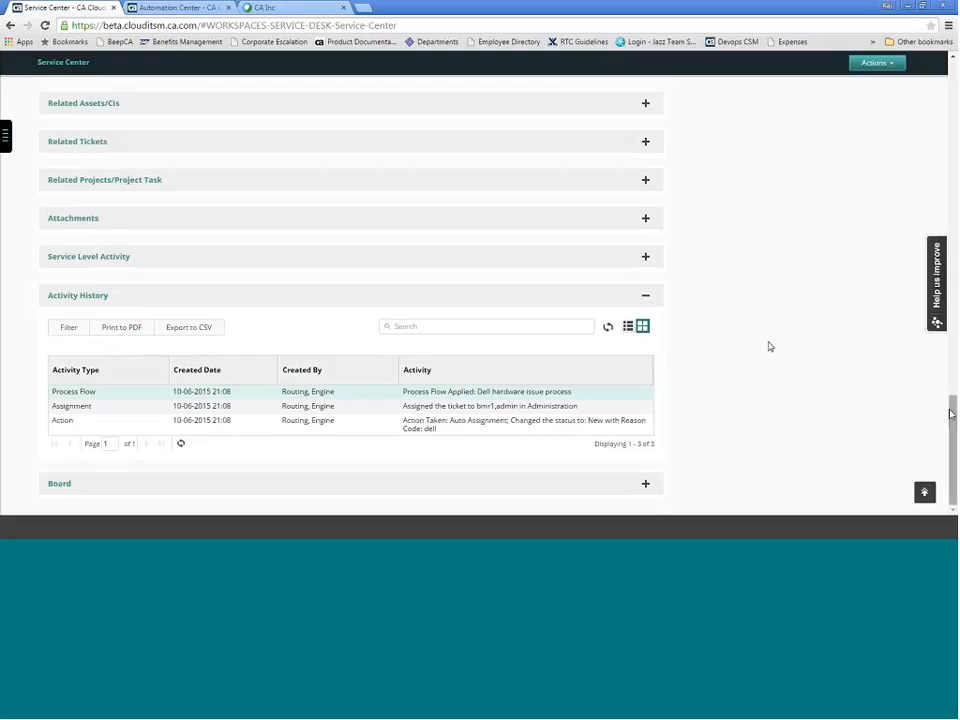
Run the Check Dell Warranty Details workflow action on the service request with the Execute Now option.
drag(951, 415, 930, 84)
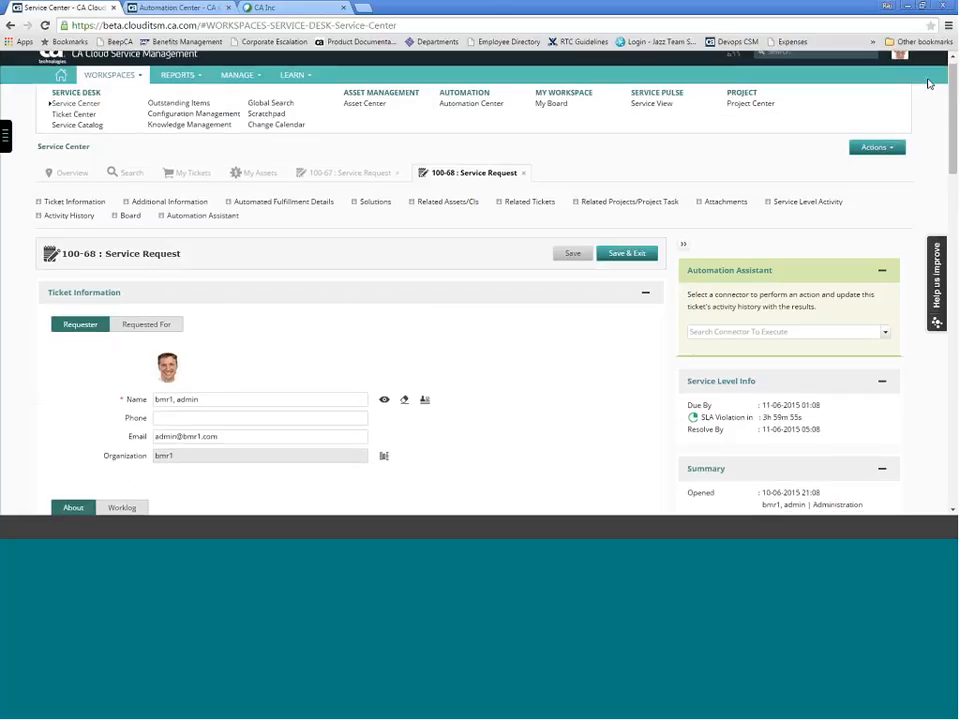
click(895, 150)
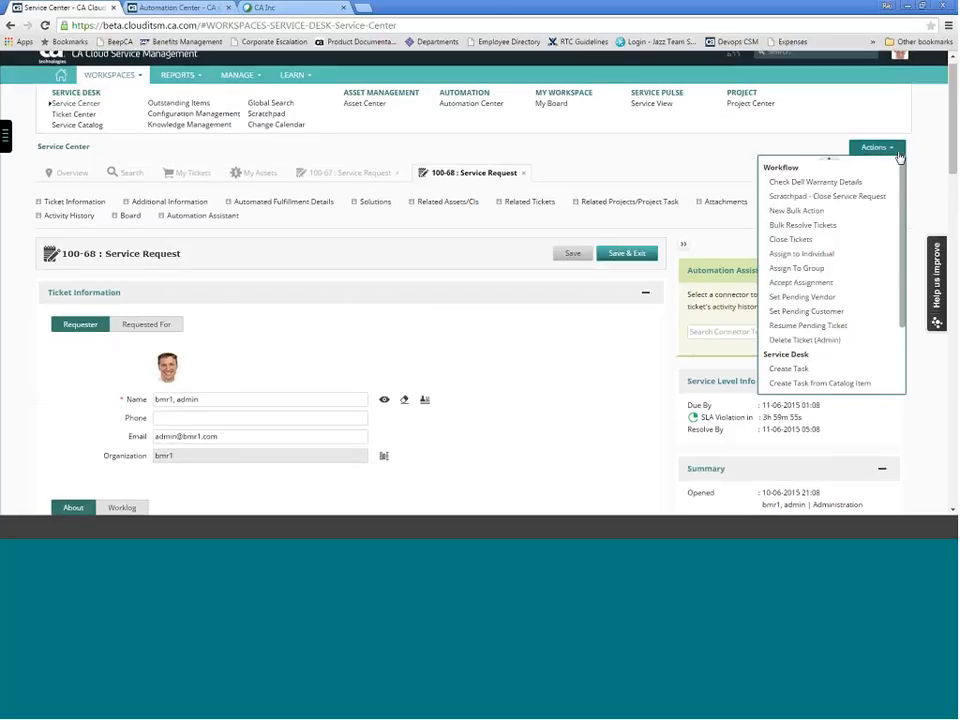
click(830, 185)
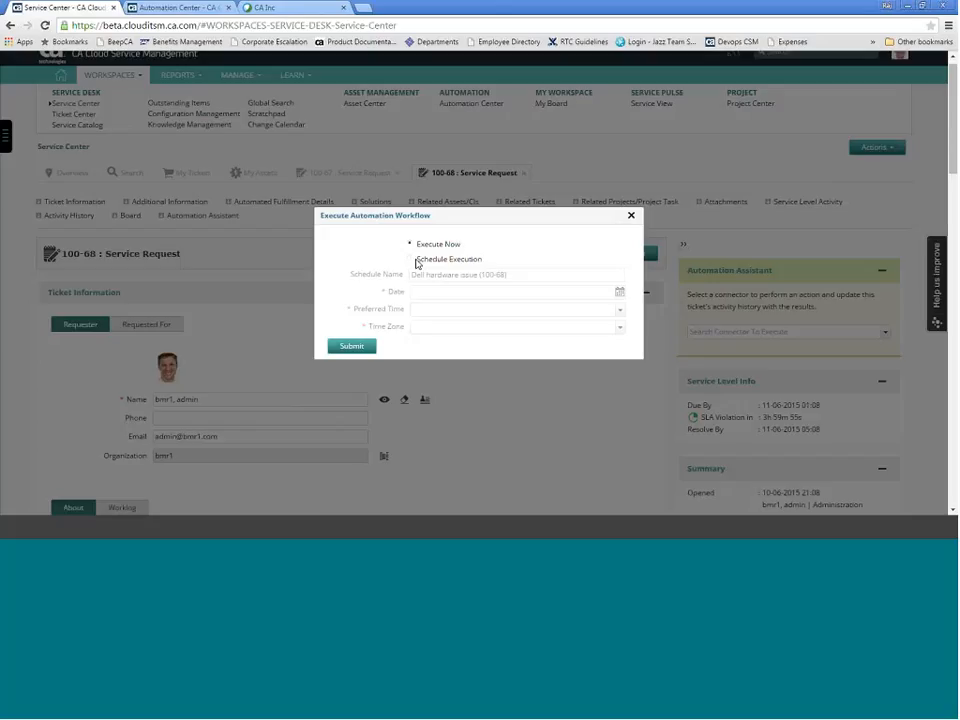
click(353, 346)
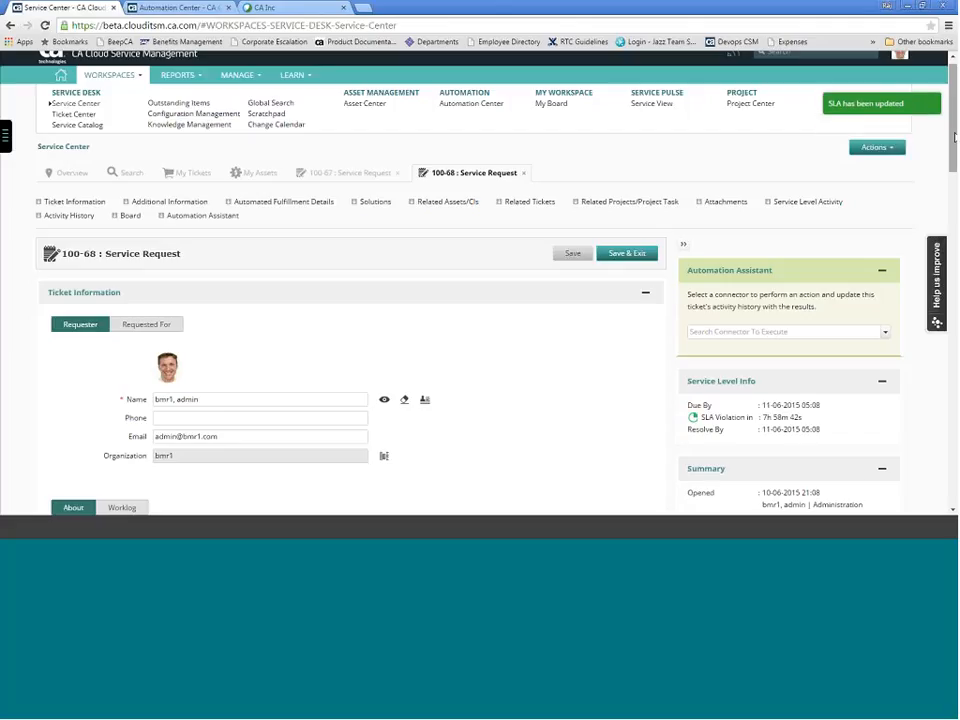
Refresh the ticket's Activity History and examine the warranty details in the added worklog entry.
drag(953, 137, 953, 463)
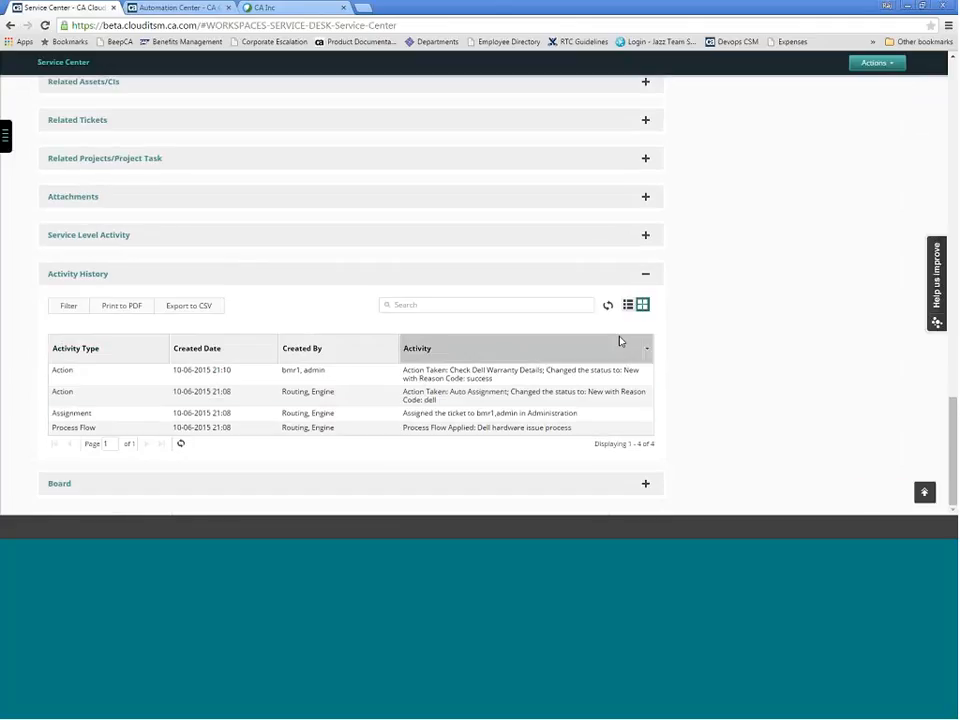
click(608, 307)
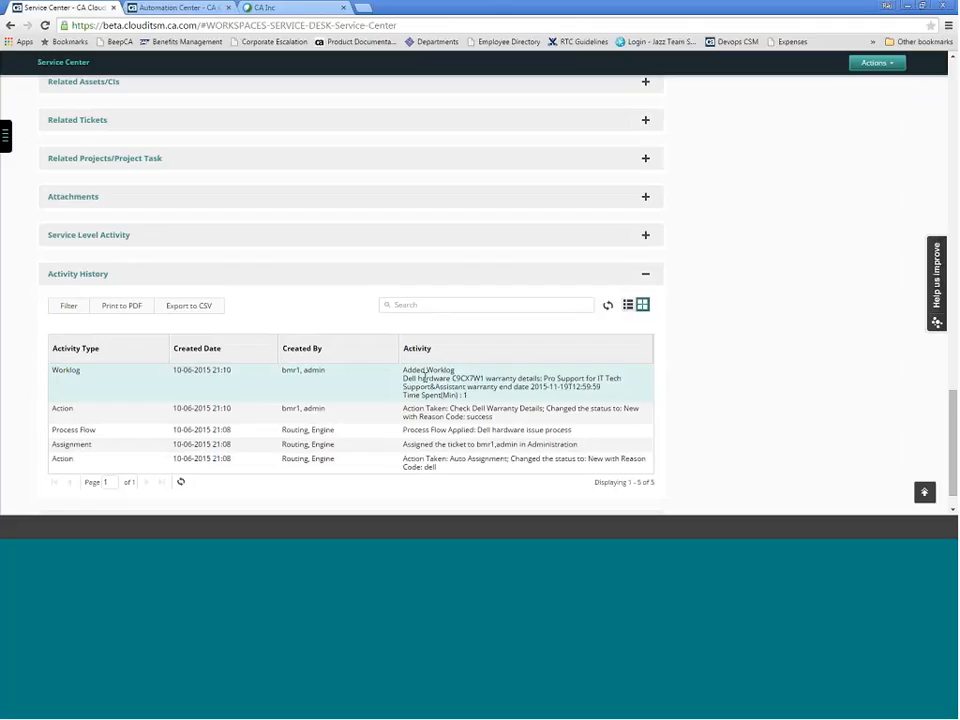
drag(403, 378, 612, 386)
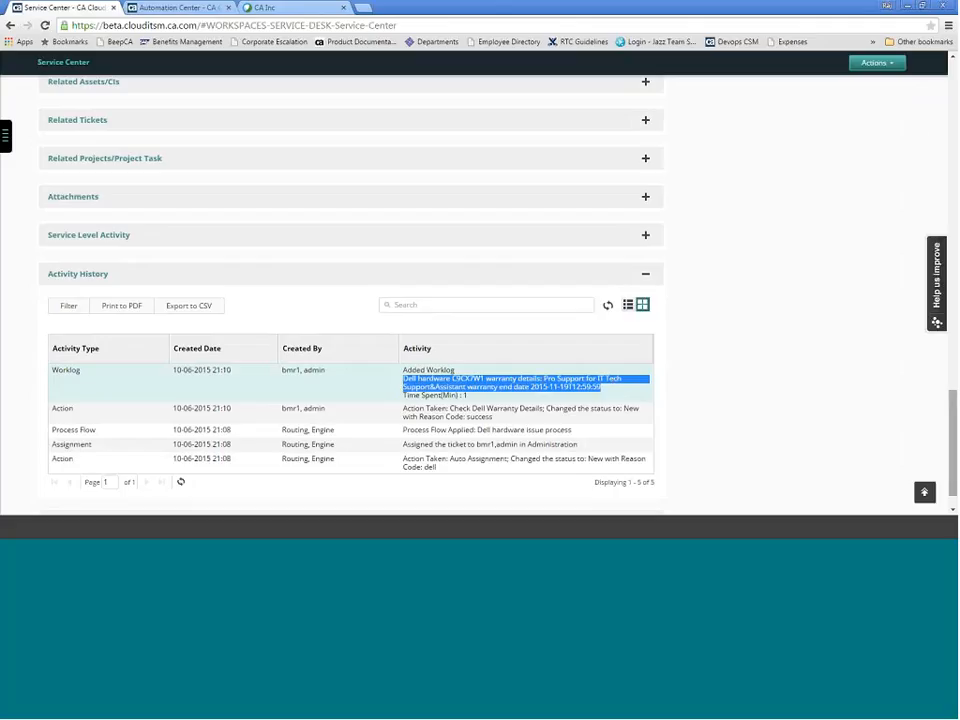
scroll(953, 315, up, 1)
scroll(953, 315, up, 15)
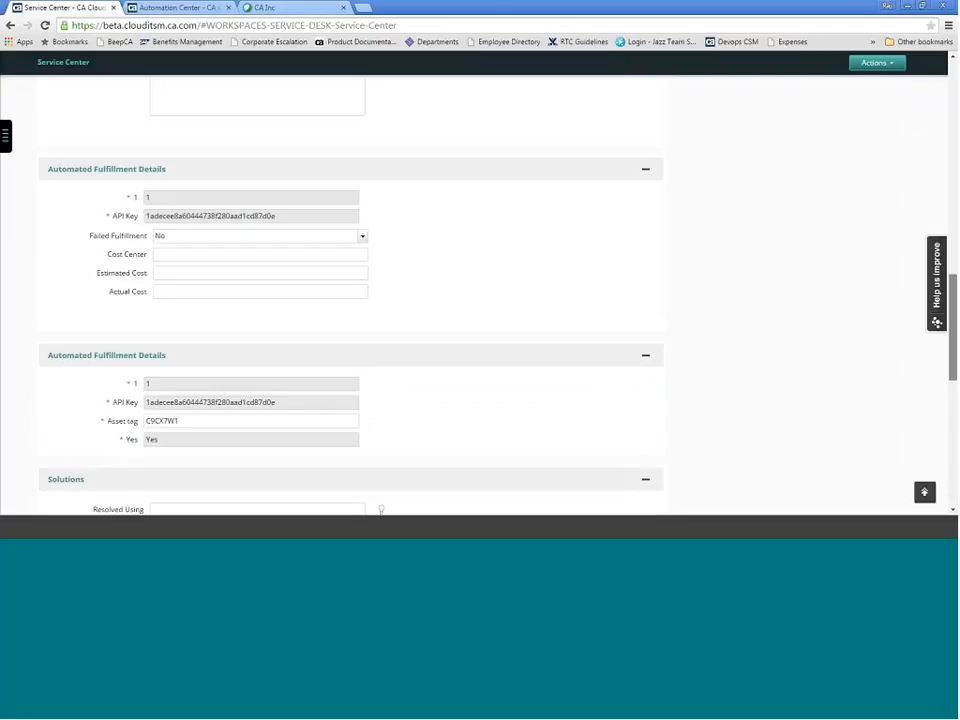
scroll(913, 87, up, 3)
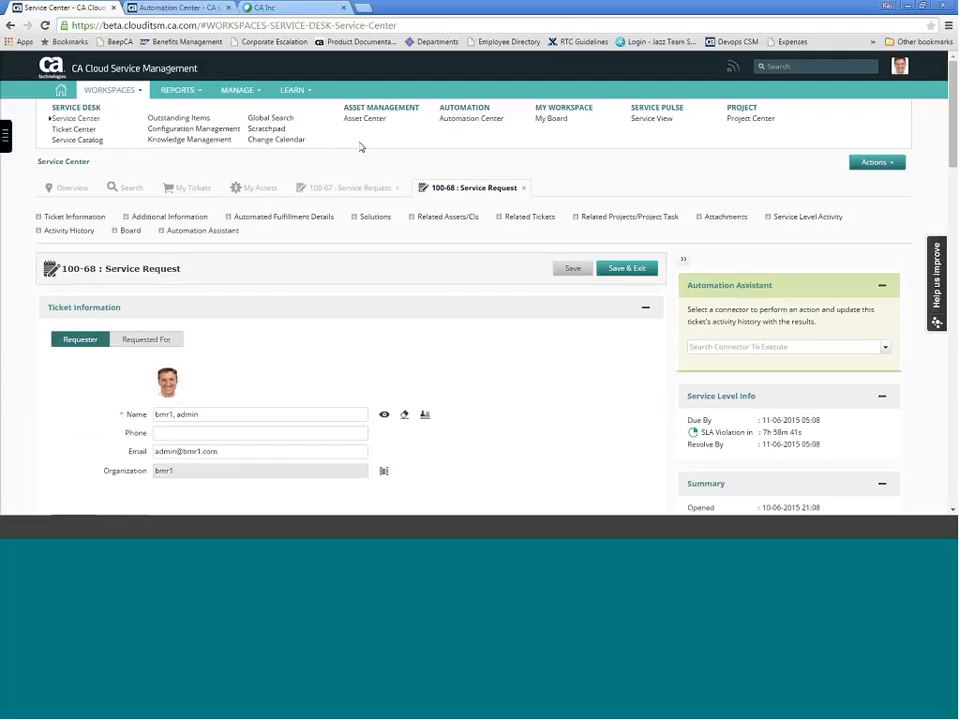
Return to the Automation Center and browse the available app connectors in the Connector Library.
click(200, 8)
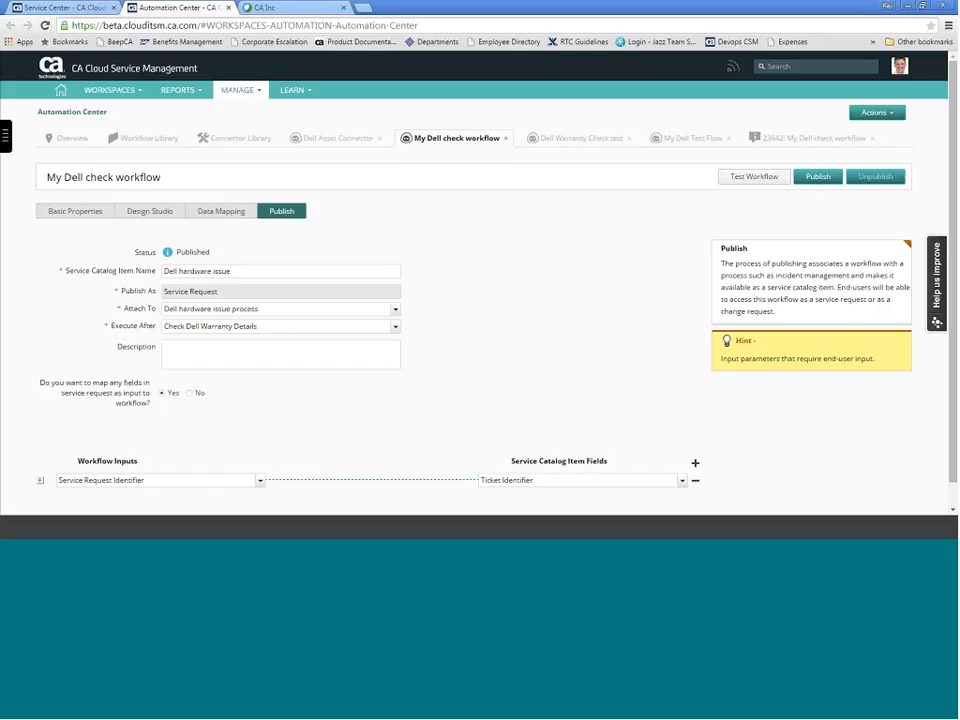
click(240, 139)
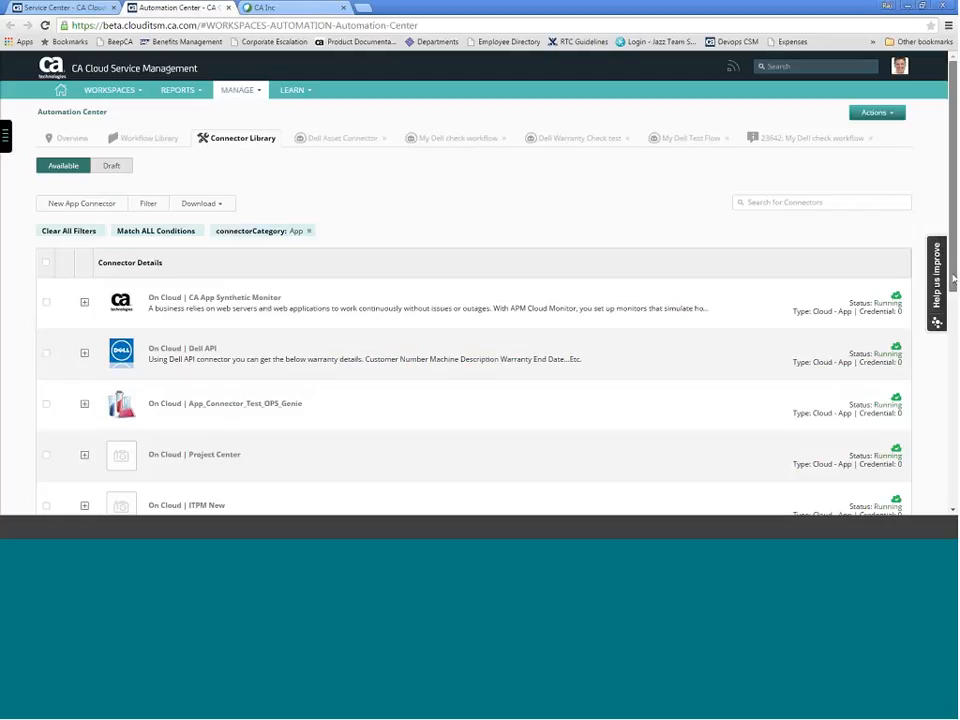
drag(953, 279, 955, 355)
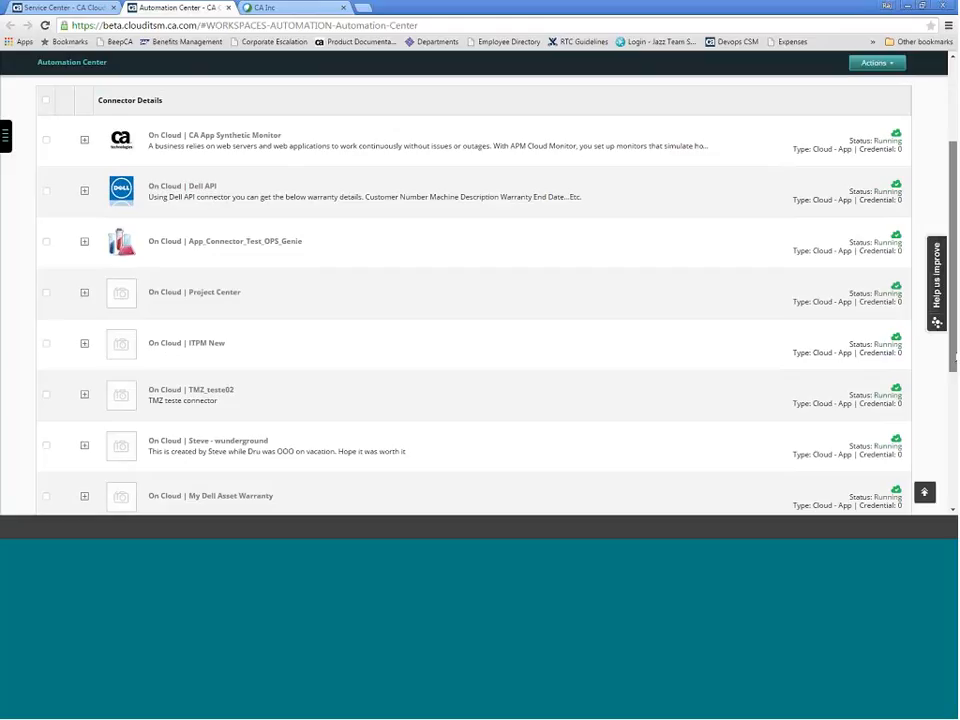
drag(956, 357, 952, 485)
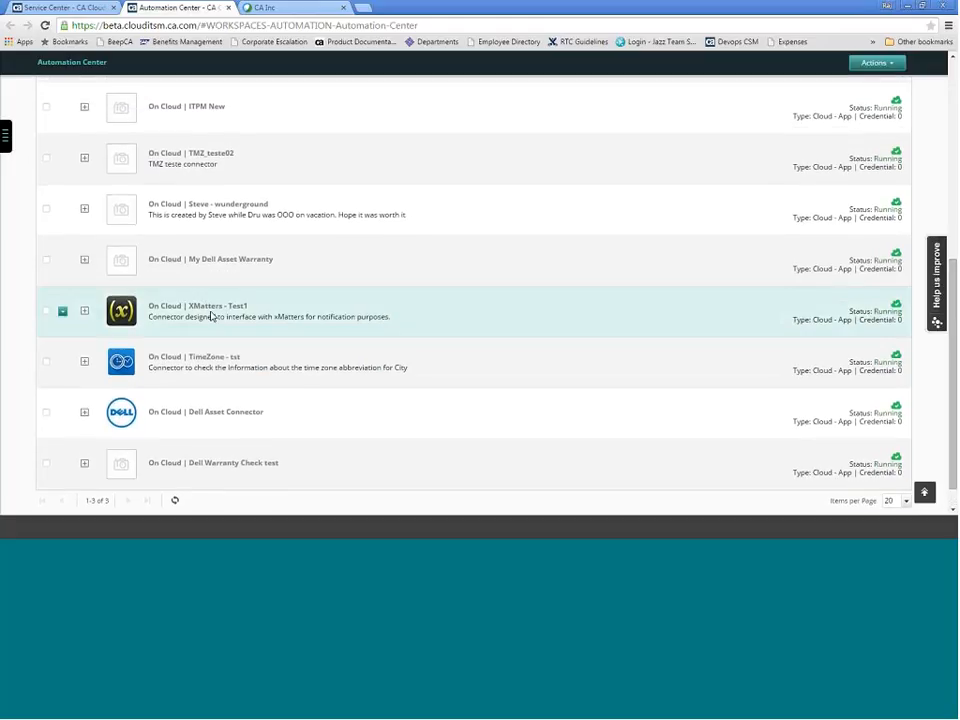
View the XMatters - Test1 connector and examine its expanded Authentication settings.
click(62, 311)
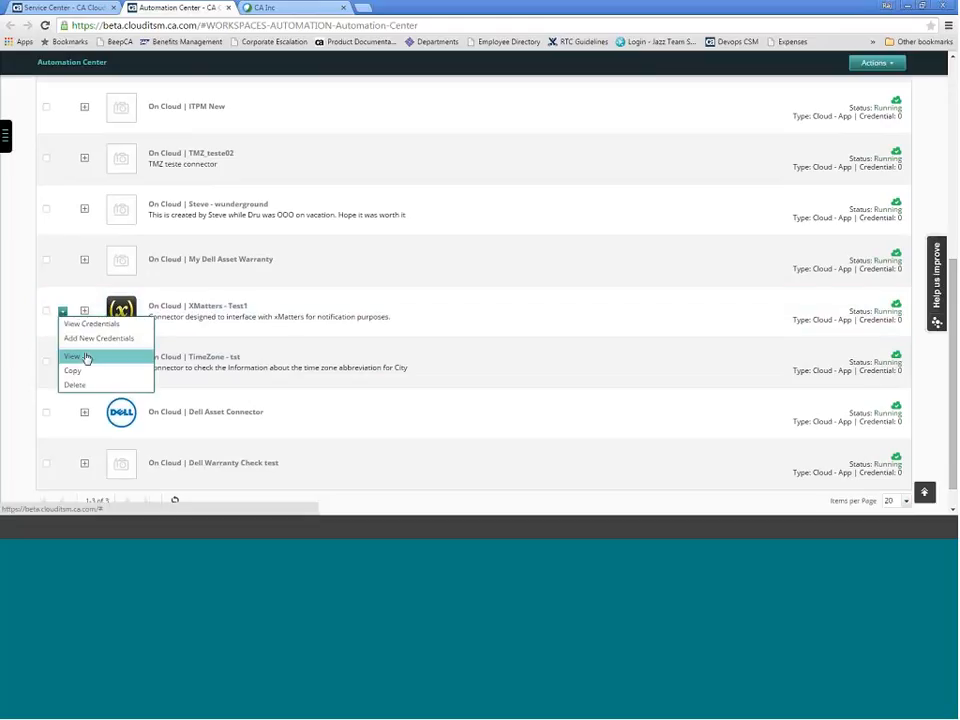
click(85, 358)
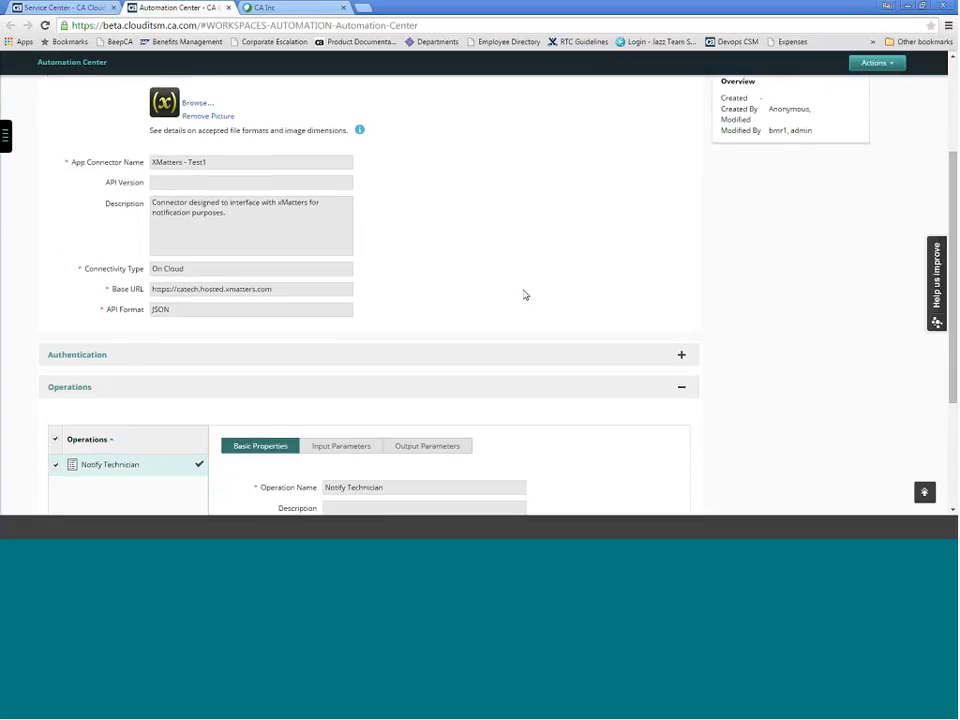
click(682, 358)
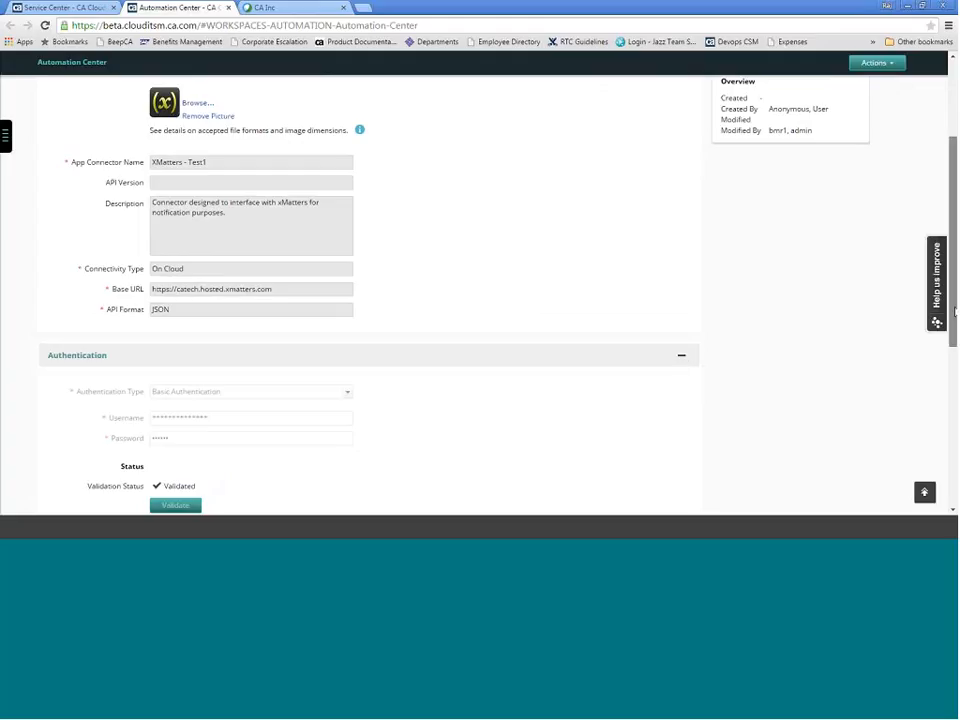
drag(954, 313, 954, 362)
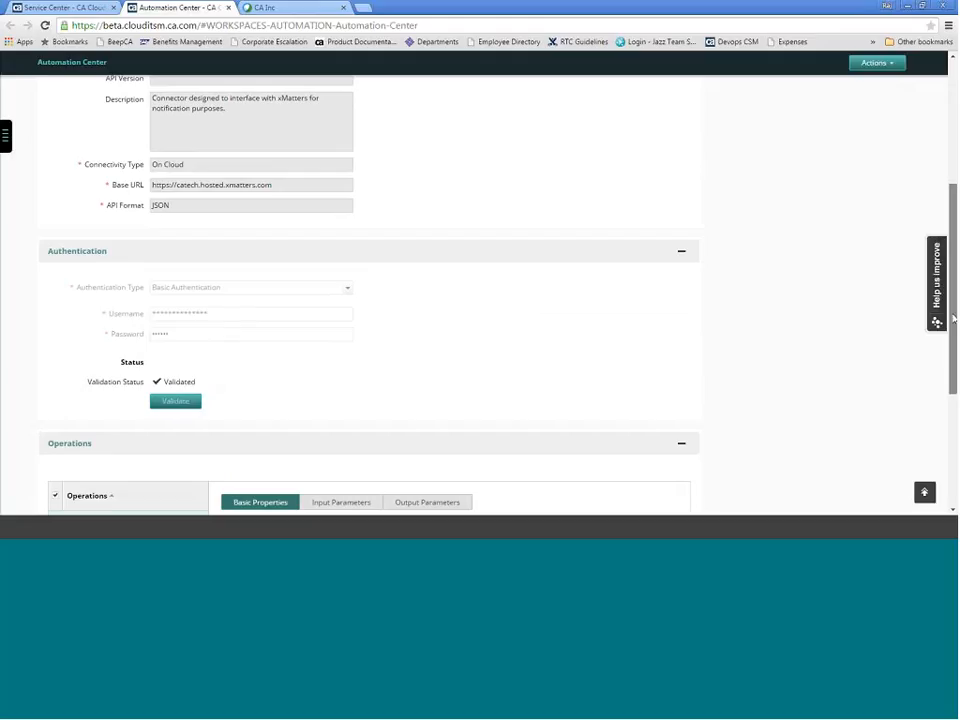
Review the Notify Technician operation of XMatters - Test1, and open the CA App Synthetic Monitor connector from the Connector Library for viewing.
scroll(955, 293, down, 2)
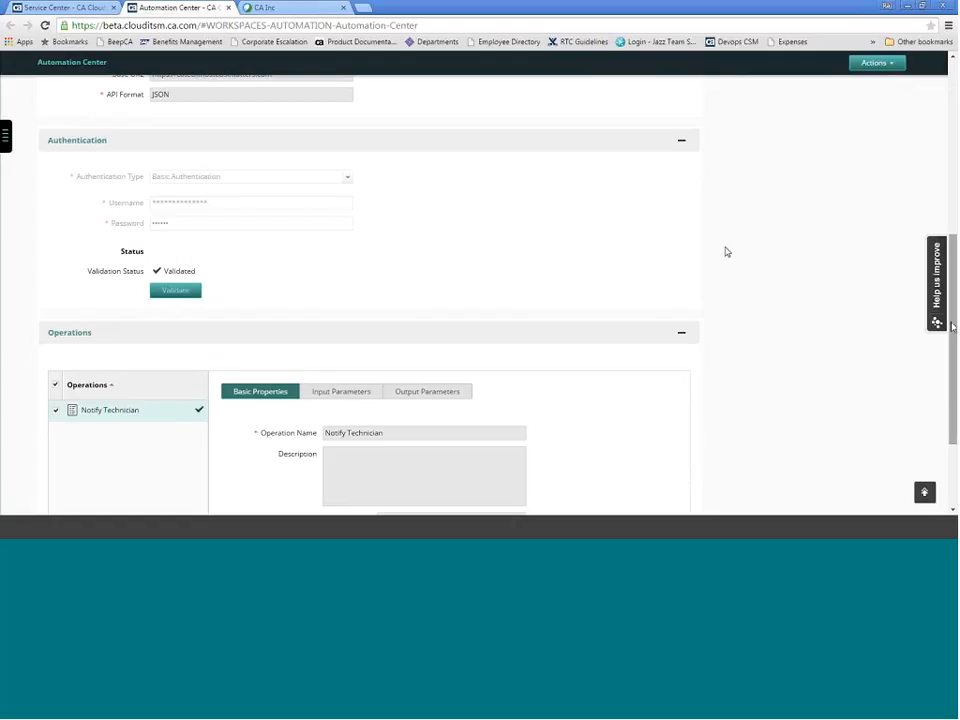
drag(952, 327, 952, 172)
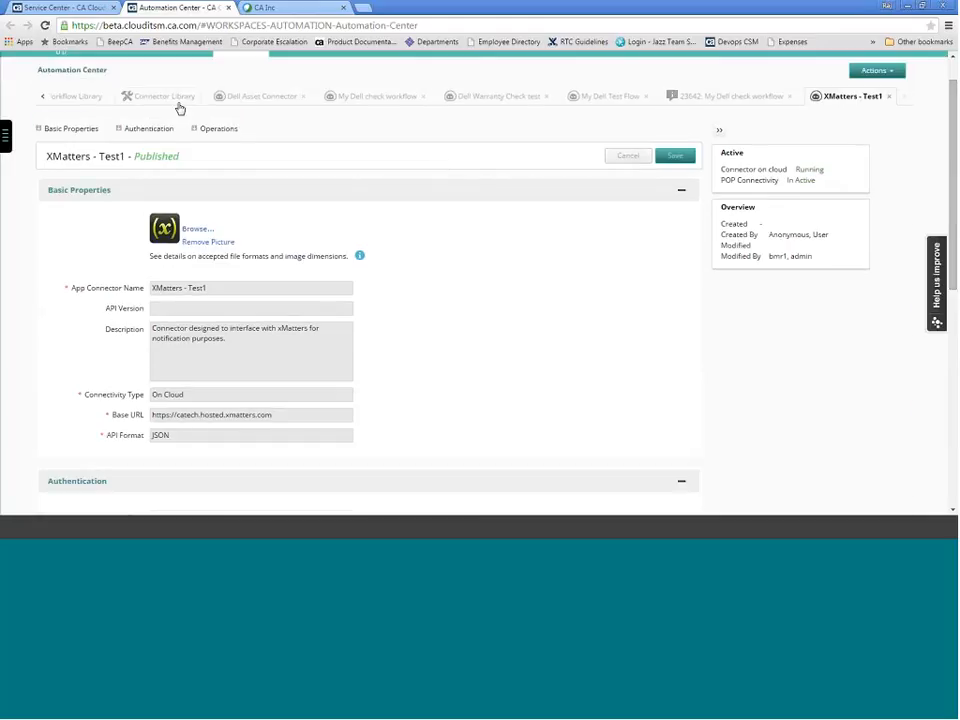
click(179, 104)
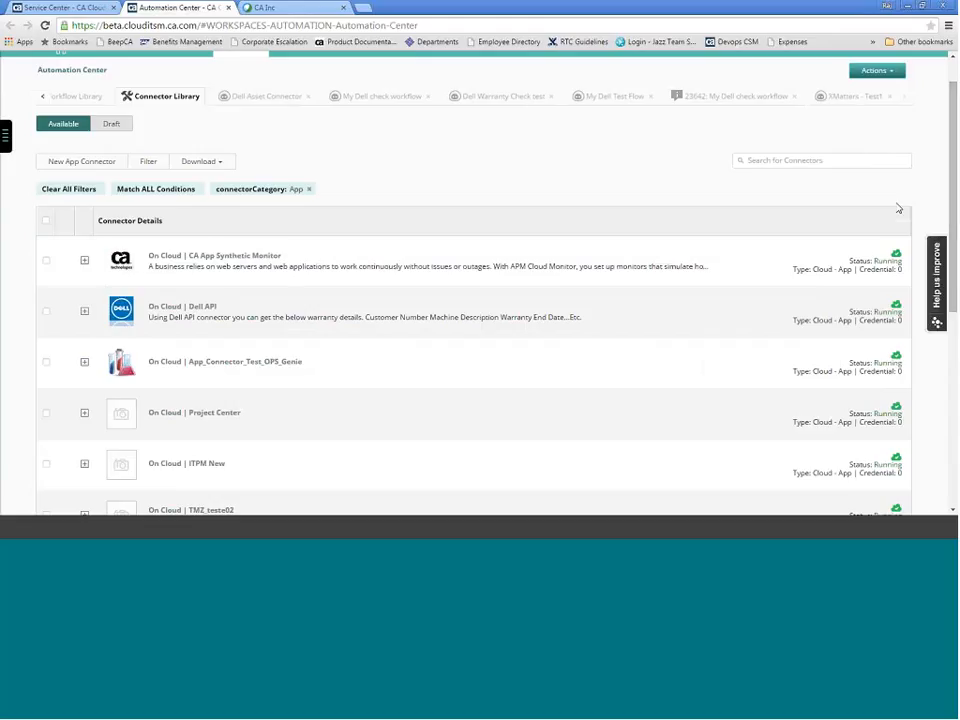
click(67, 263)
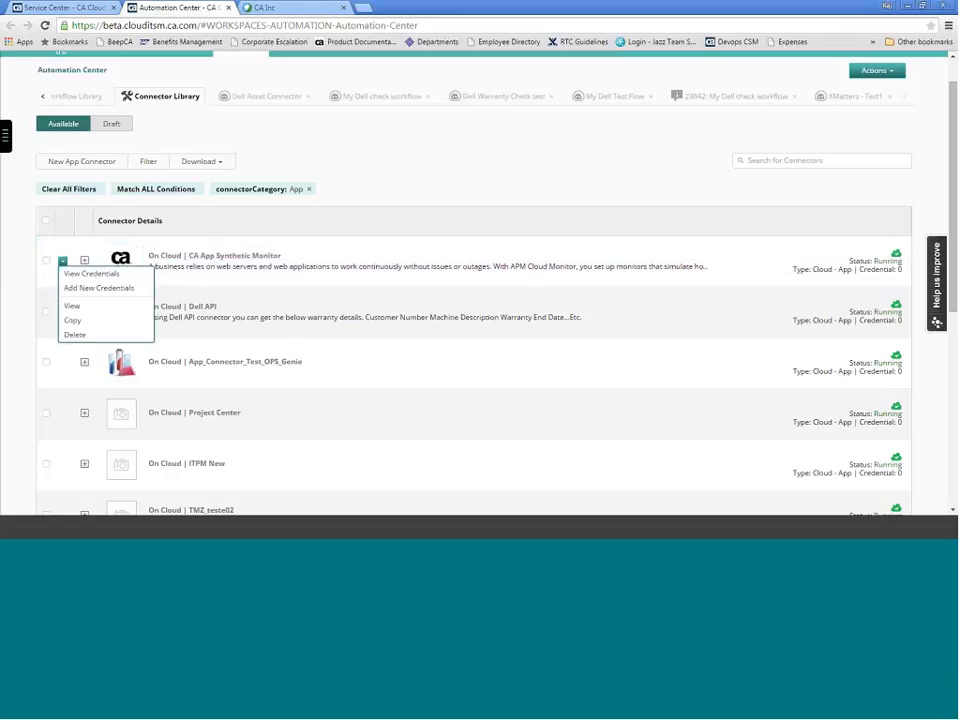
click(88, 307)
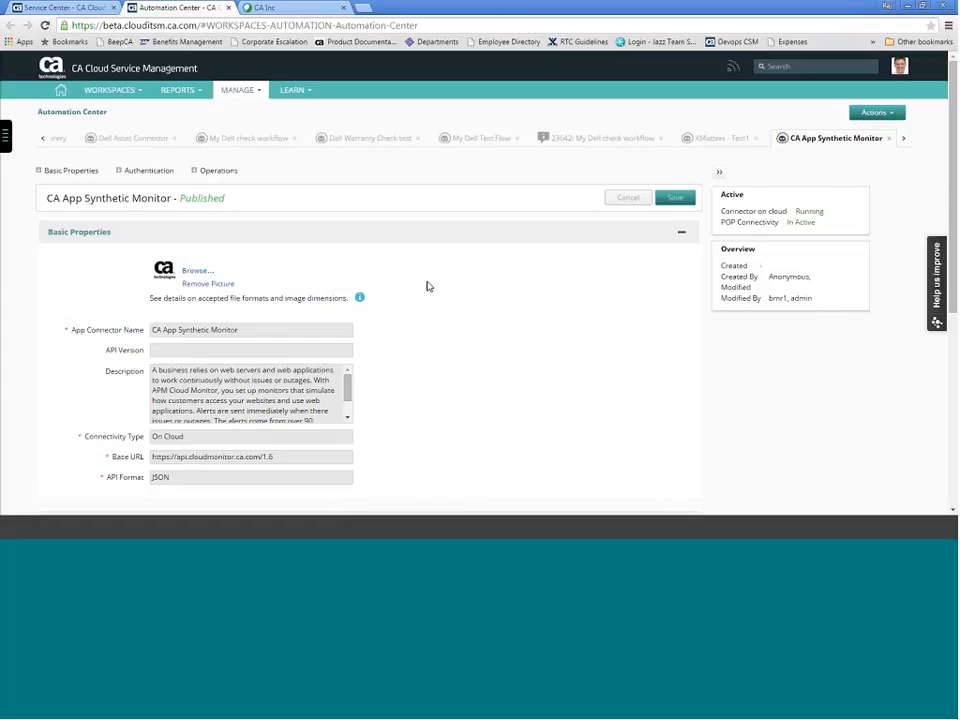
Examine the CA App Synthetic Monitor connector's Basic Properties and the basic properties of its Update Maintenance schedule for Monitor operation.
triple_click(427, 287)
drag(427, 287, 463, 297)
click(463, 292)
scroll(476, 386, down, 1)
scroll(476, 386, down, 2)
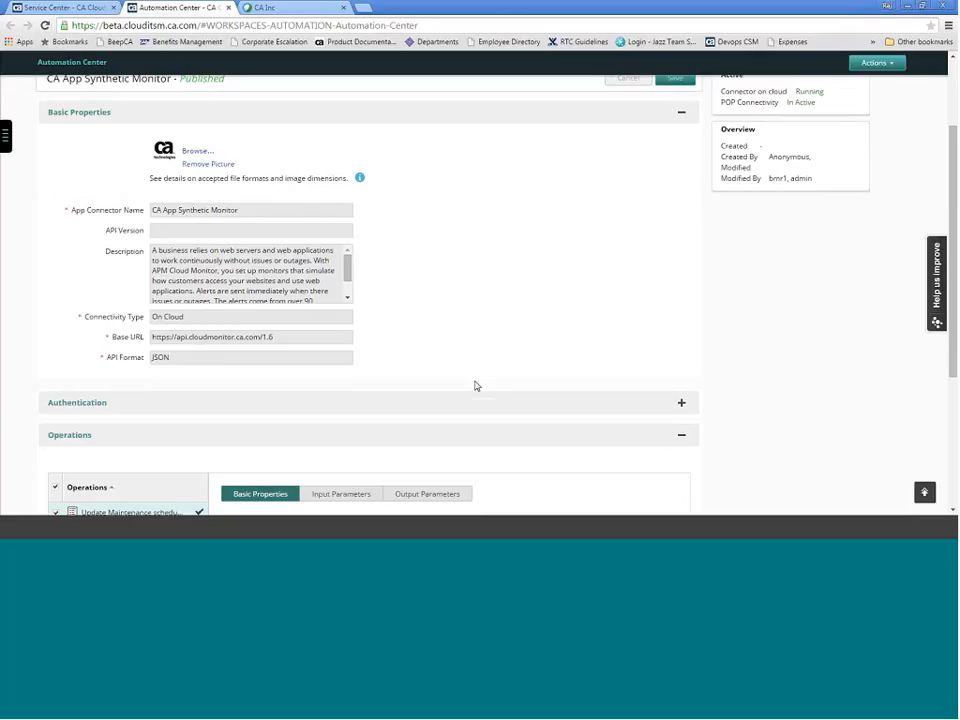
scroll(476, 386, up, 1)
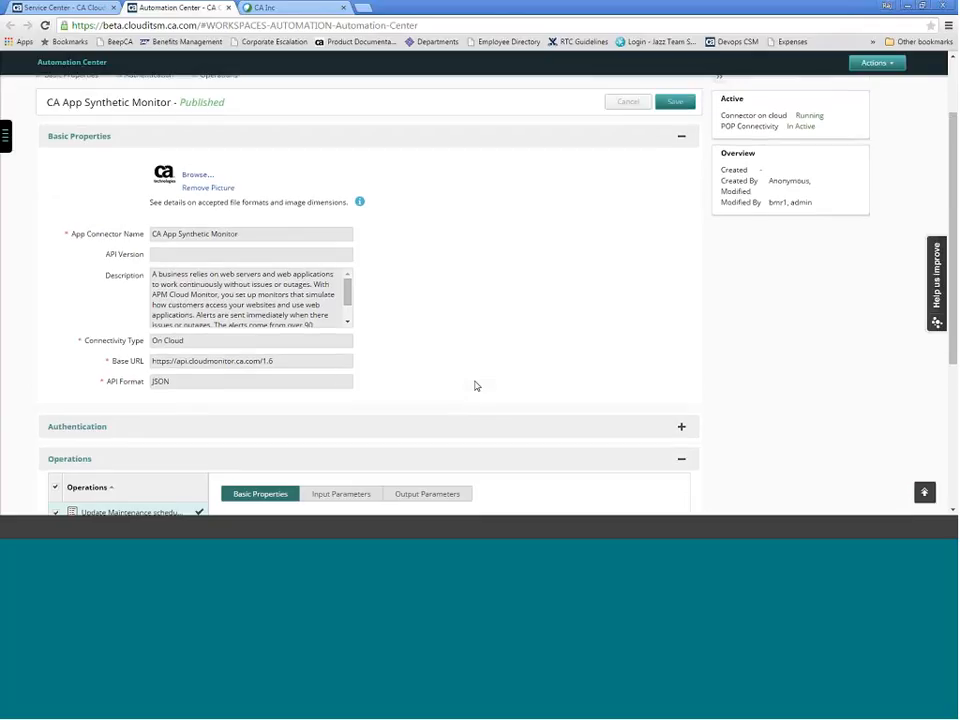
scroll(476, 386, up, 1)
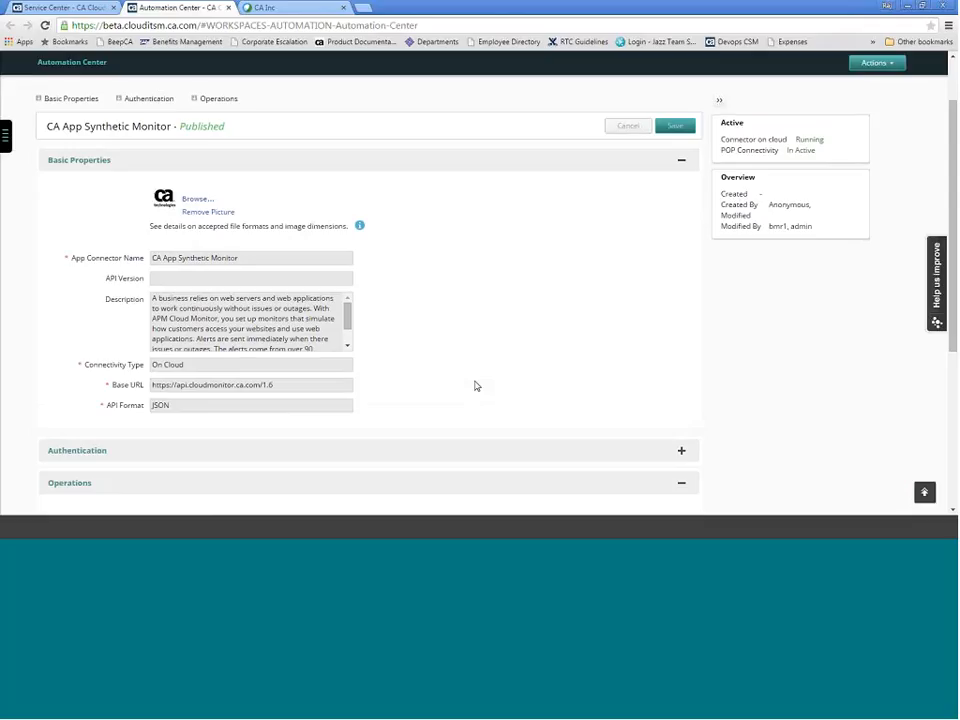
scroll(476, 386, down, 2)
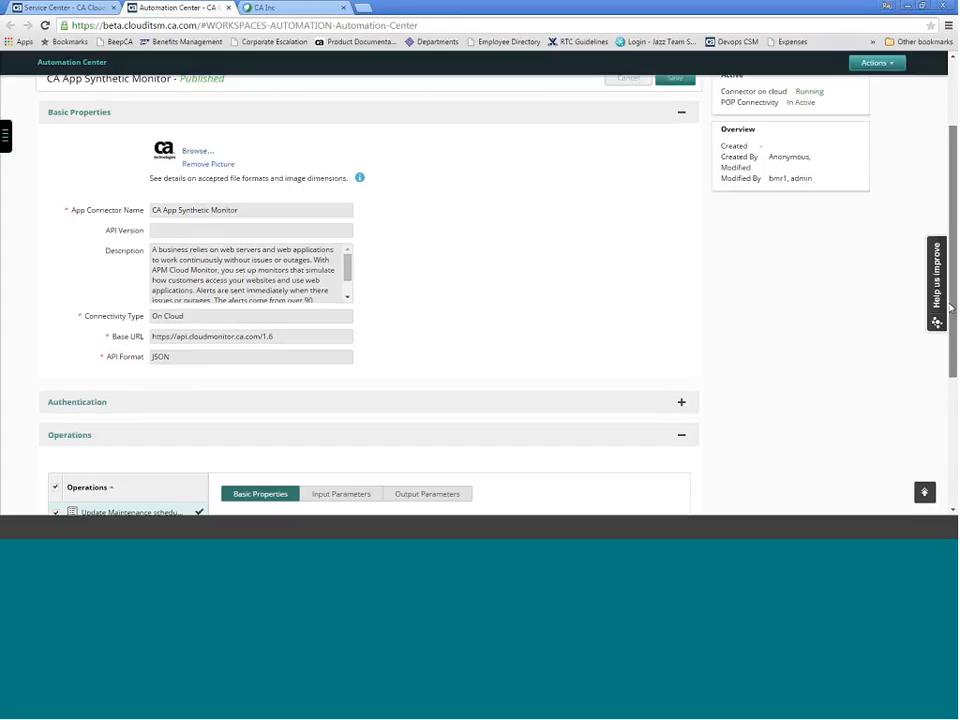
drag(955, 301, 950, 396)
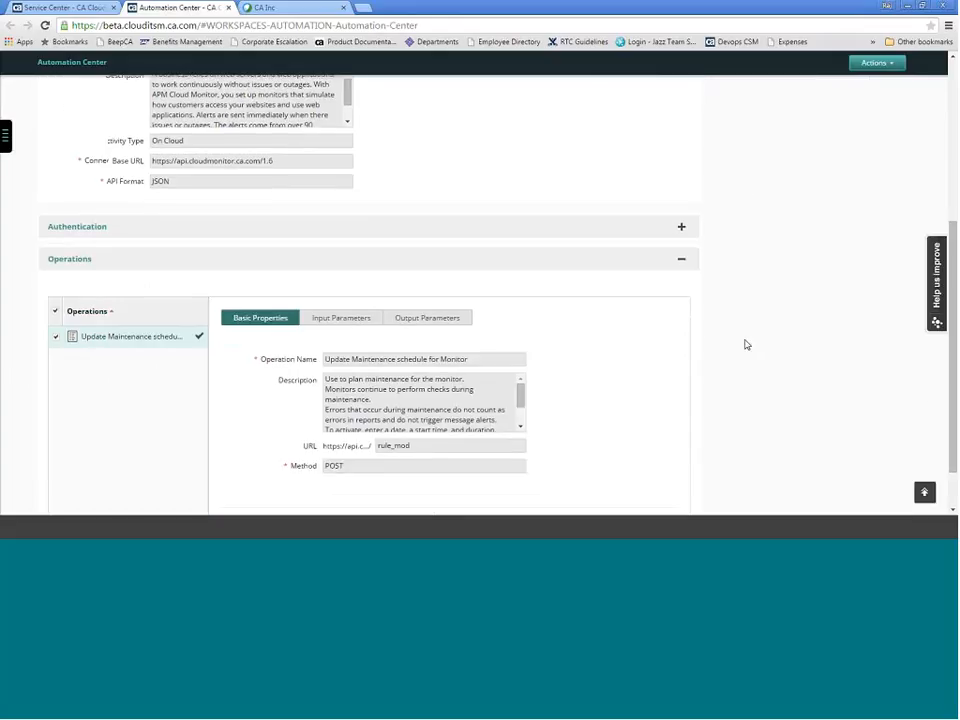
Expand the connector's Authentication section and examine its advanced authentication settings, including the AUTH_KEY output parameter.
click(681, 226)
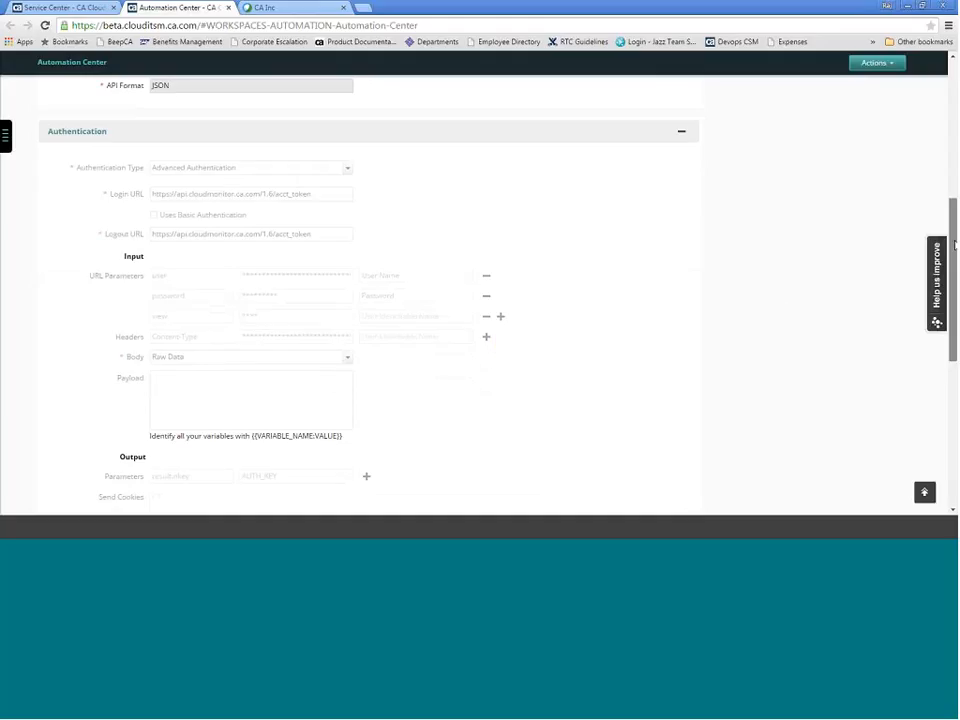
scroll(908, 307, down, 3)
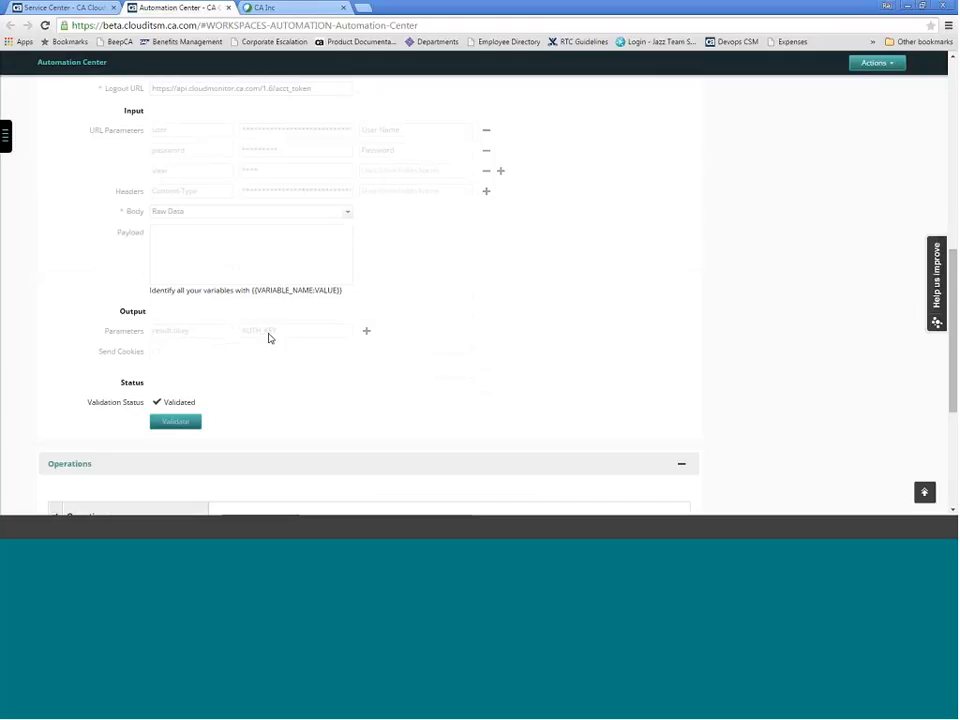
double_click(199, 334)
double_click(272, 333)
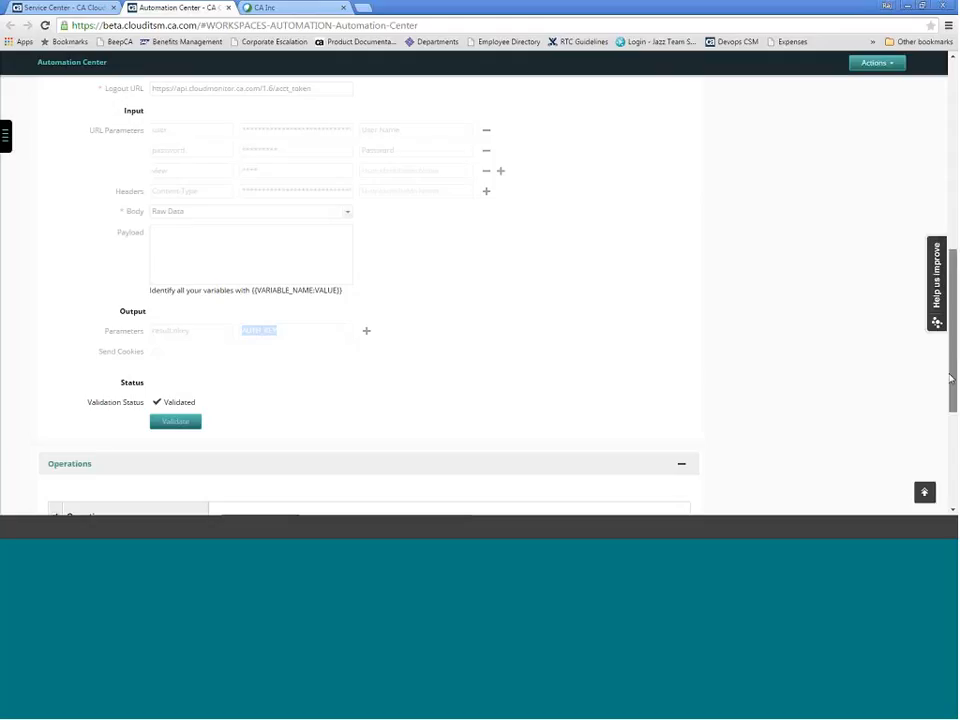
Show the Input Parameters of the Update Maintenance schedule operation and examine the nkey form-data entry mapped to AUTH_KEY.
scroll(938, 345, down, 3)
scroll(397, 367, down, 3)
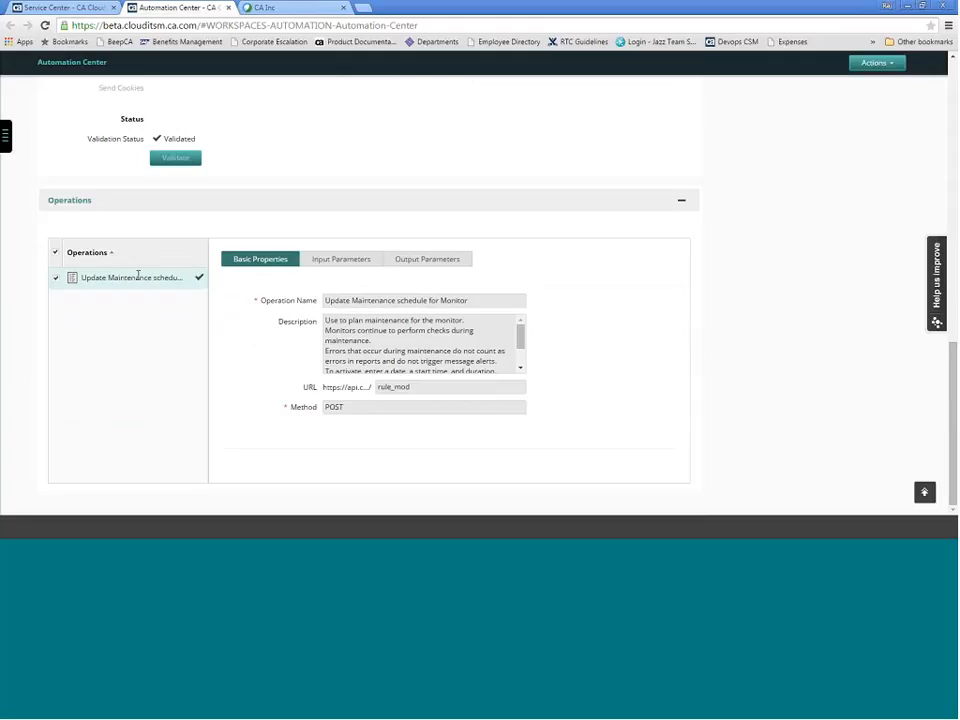
click(350, 263)
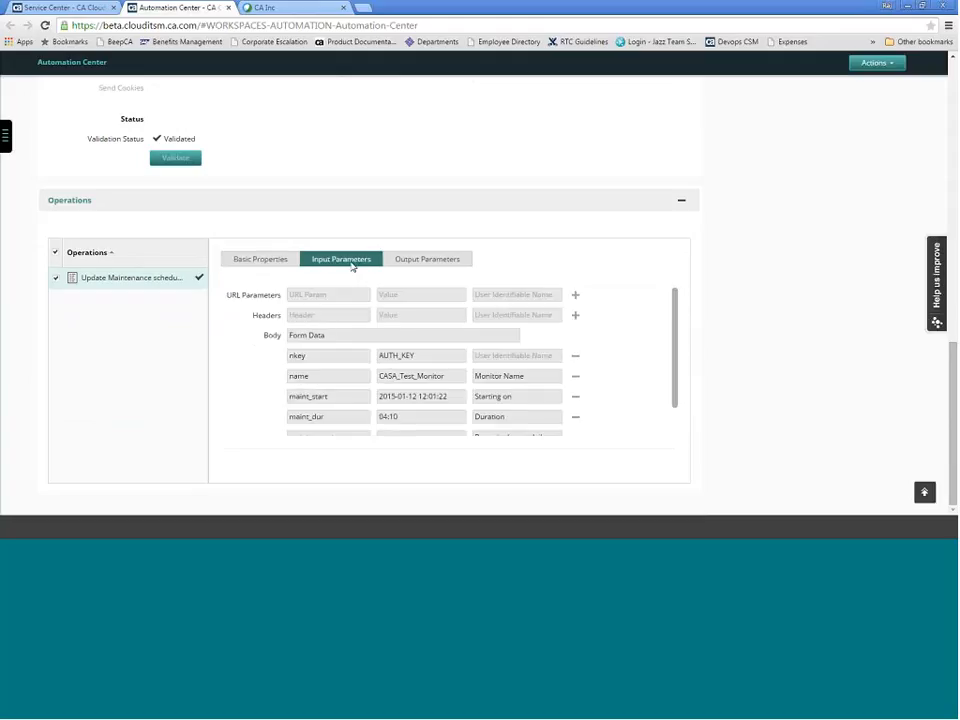
click(410, 356)
drag(410, 355, 371, 357)
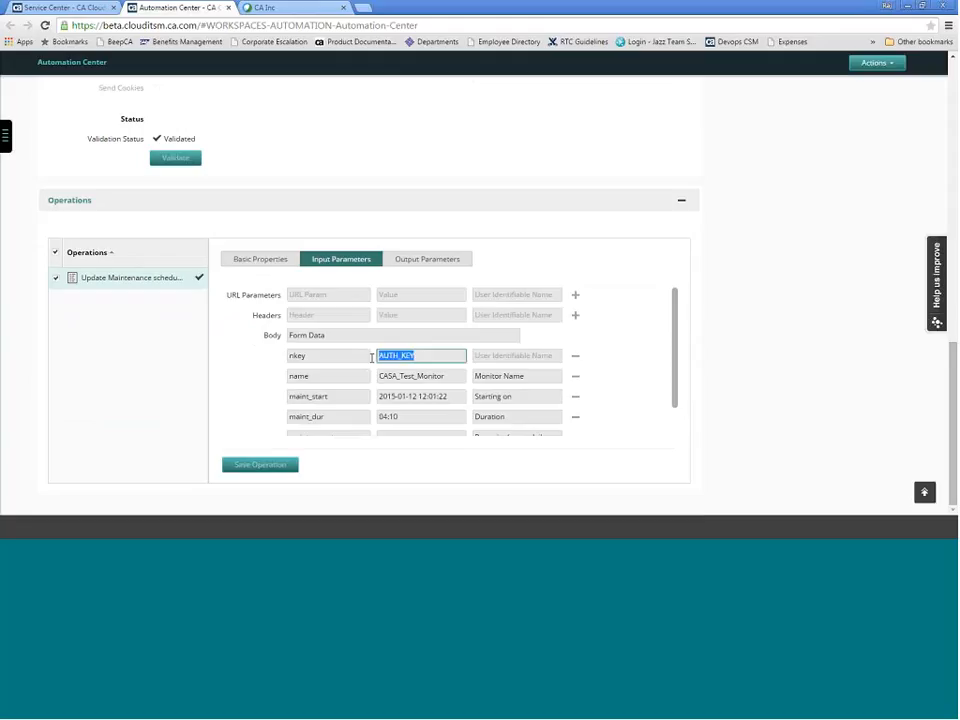
double_click(346, 365)
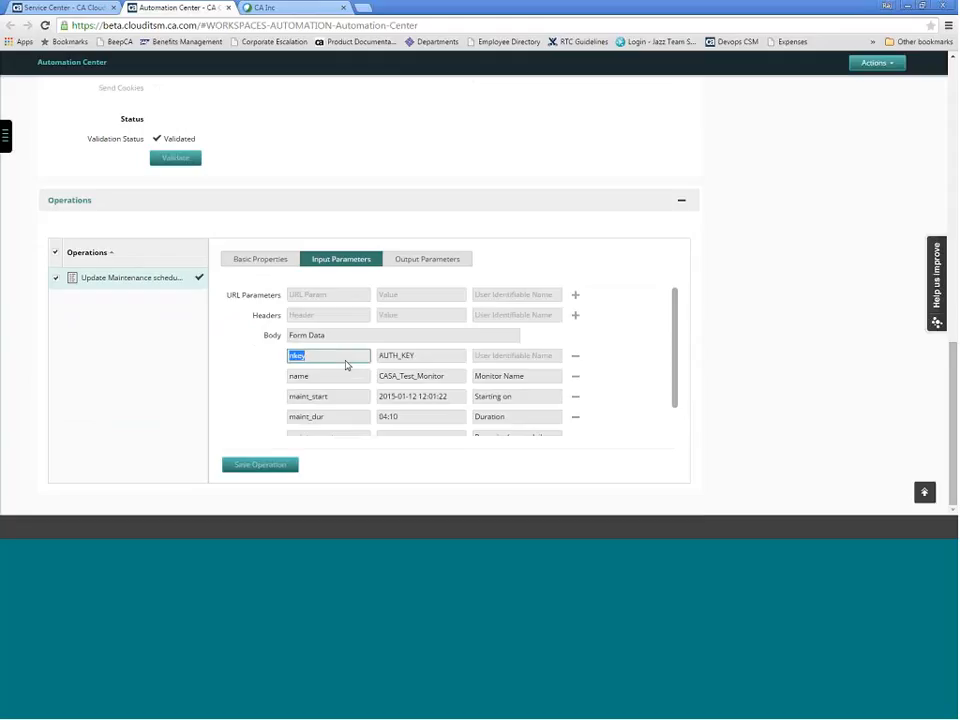
click(419, 361)
double_click(434, 363)
Compare the AUTH_KEY authentication output parameter with the value used for nkey in the operation's input parameters.
click(954, 405)
drag(954, 405, 936, 328)
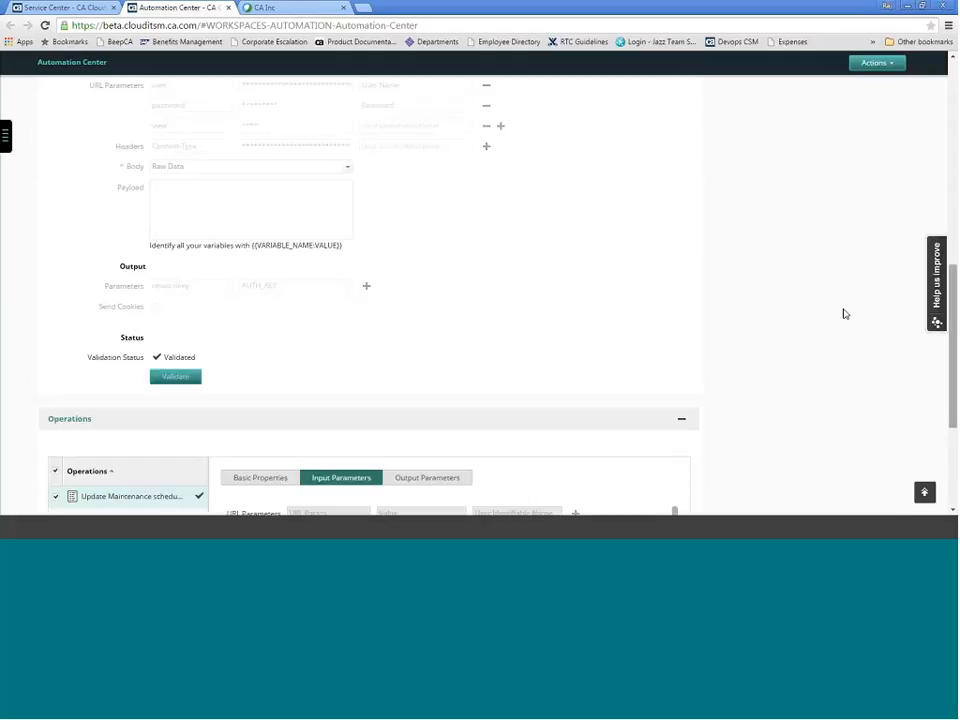
drag(954, 384, 954, 465)
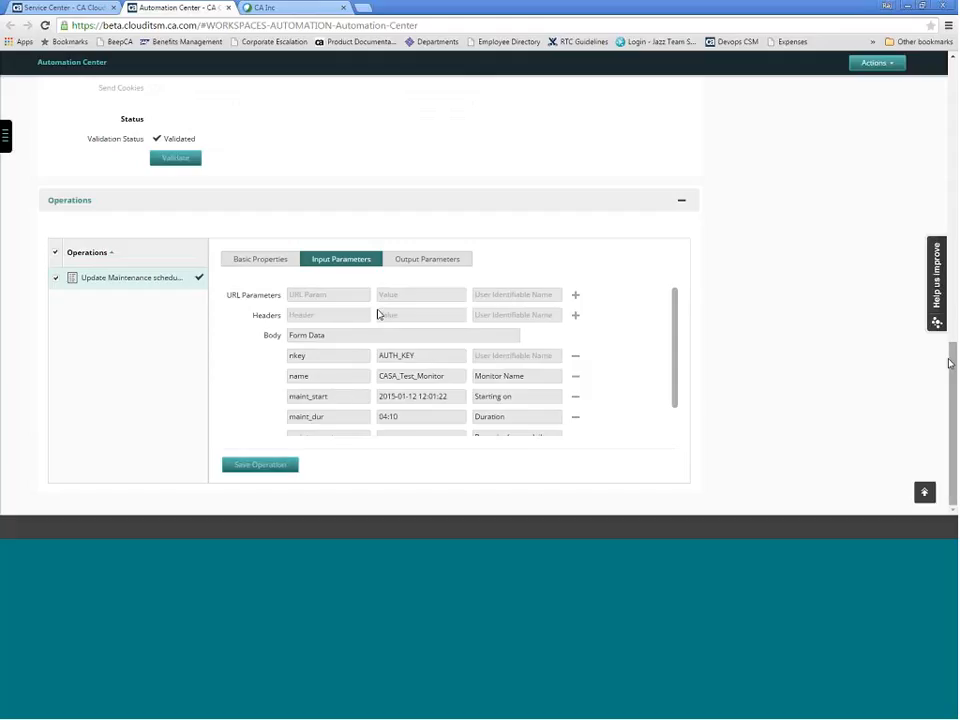
drag(954, 376, 954, 271)
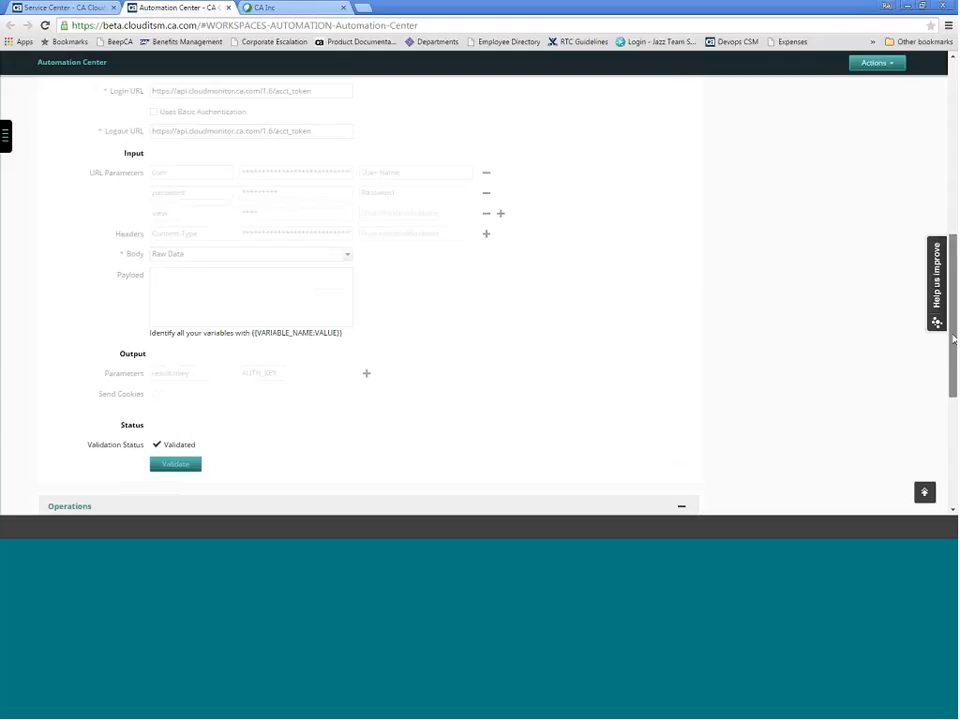
drag(953, 339, 952, 433)
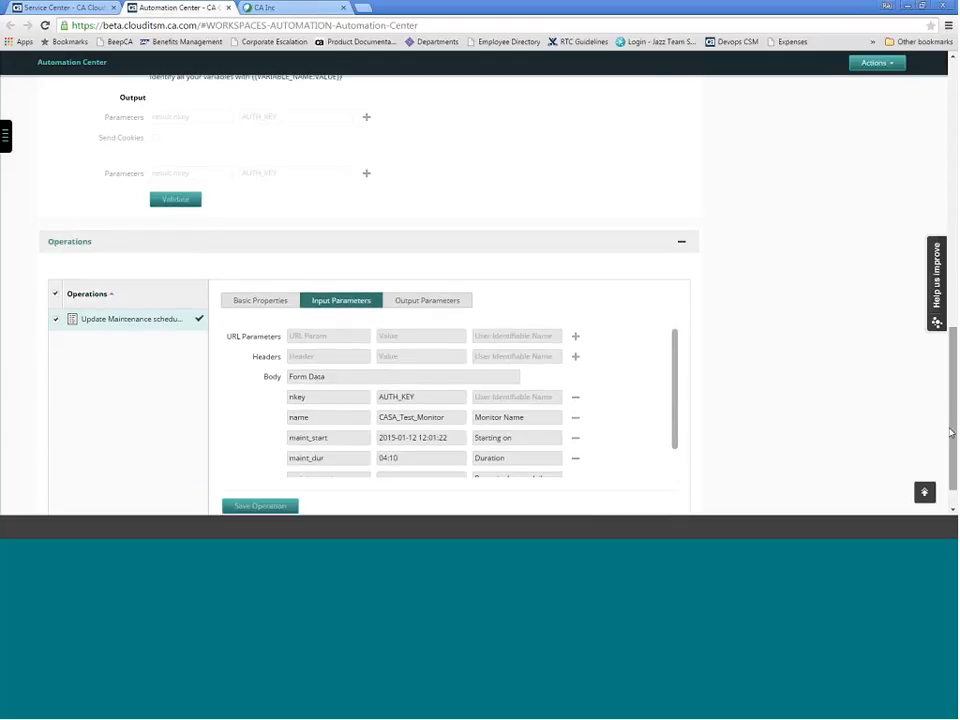
double_click(421, 399)
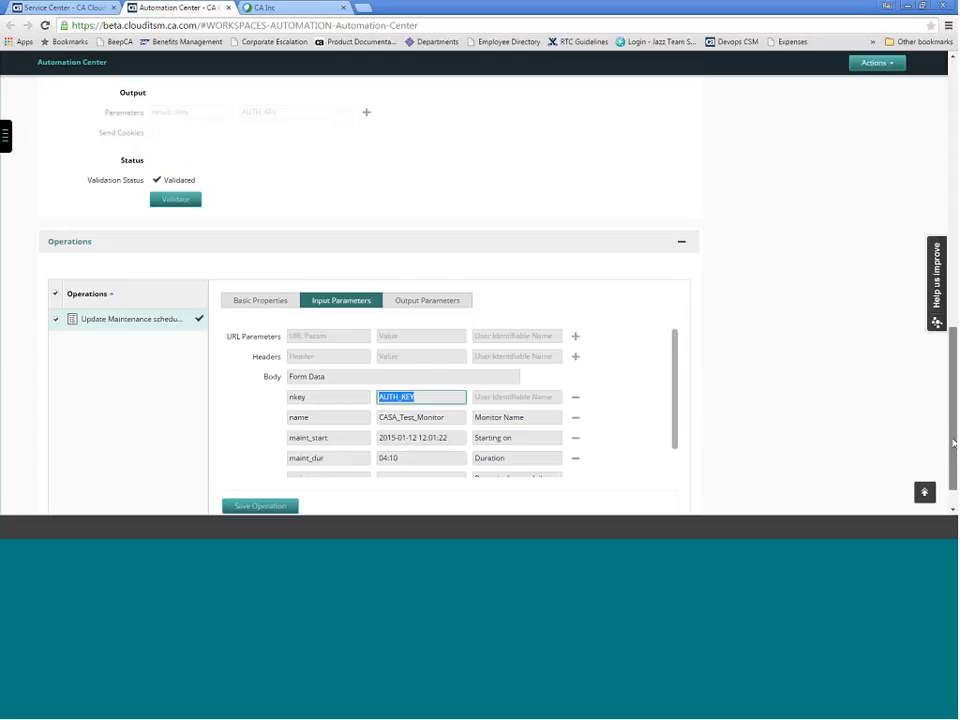
drag(953, 437, 952, 377)
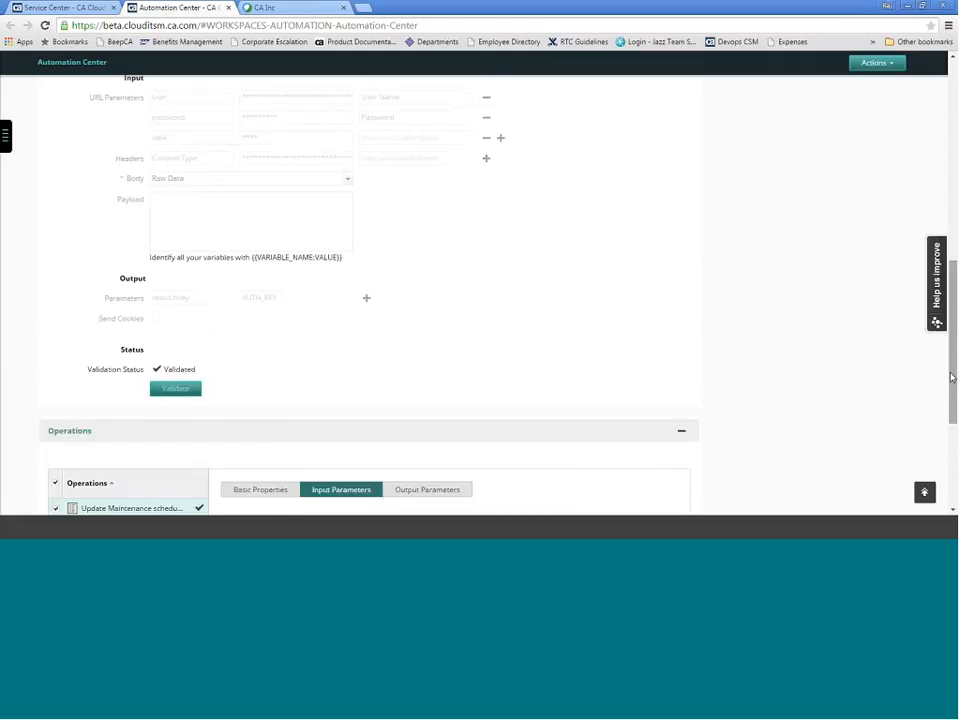
scroll(952, 377, down, 2)
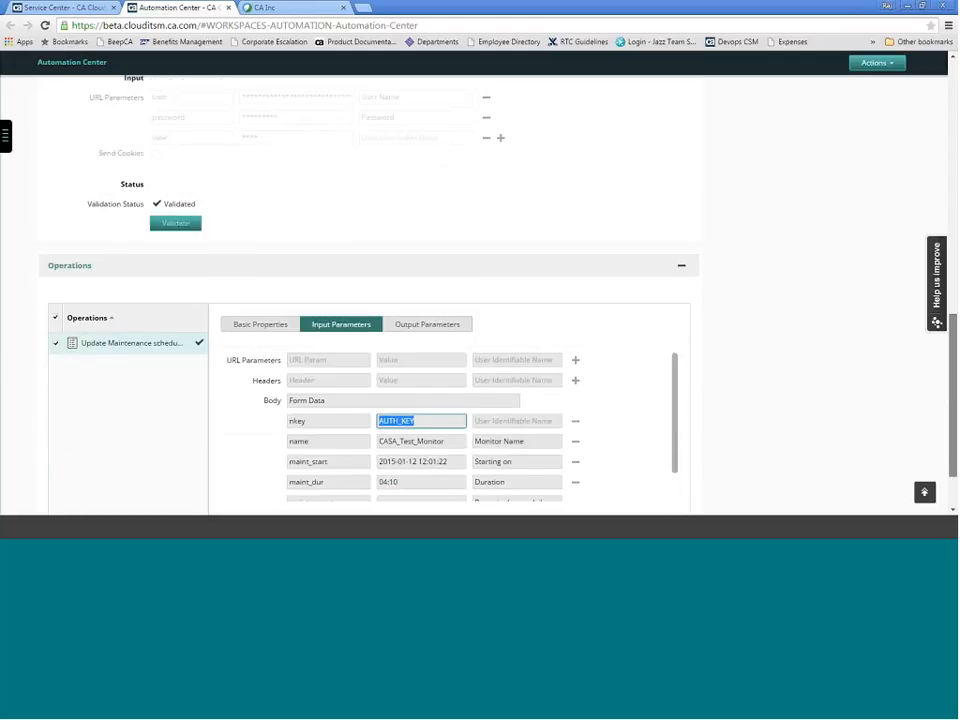
drag(953, 436, 953, 438)
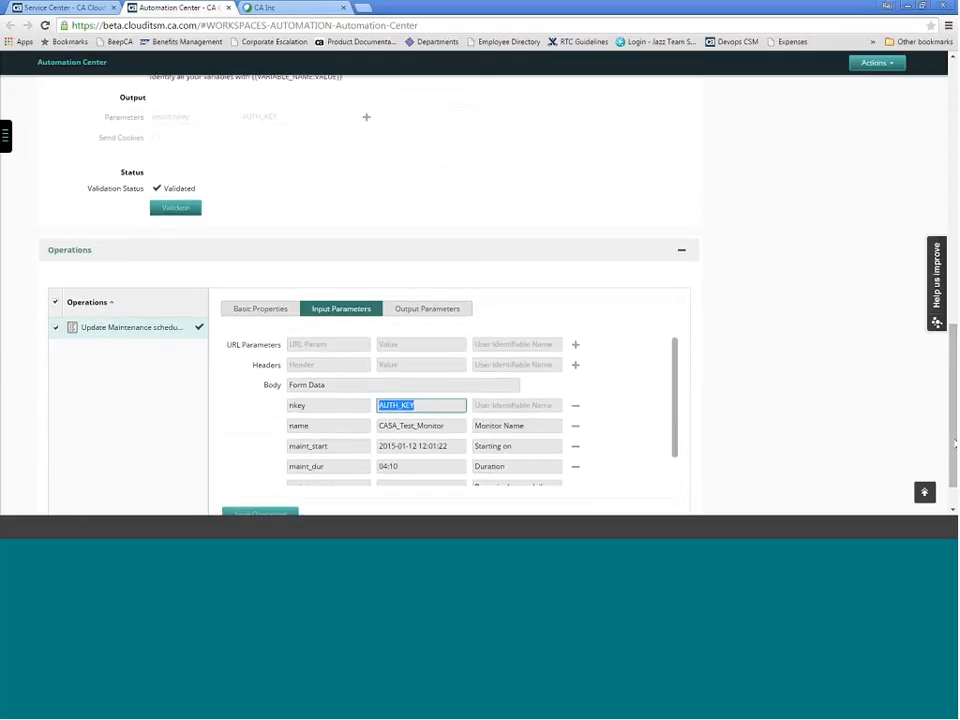
View the operation's Output Parameters, and review the connector's Basic Properties and Authentication settings again.
click(820, 430)
click(431, 311)
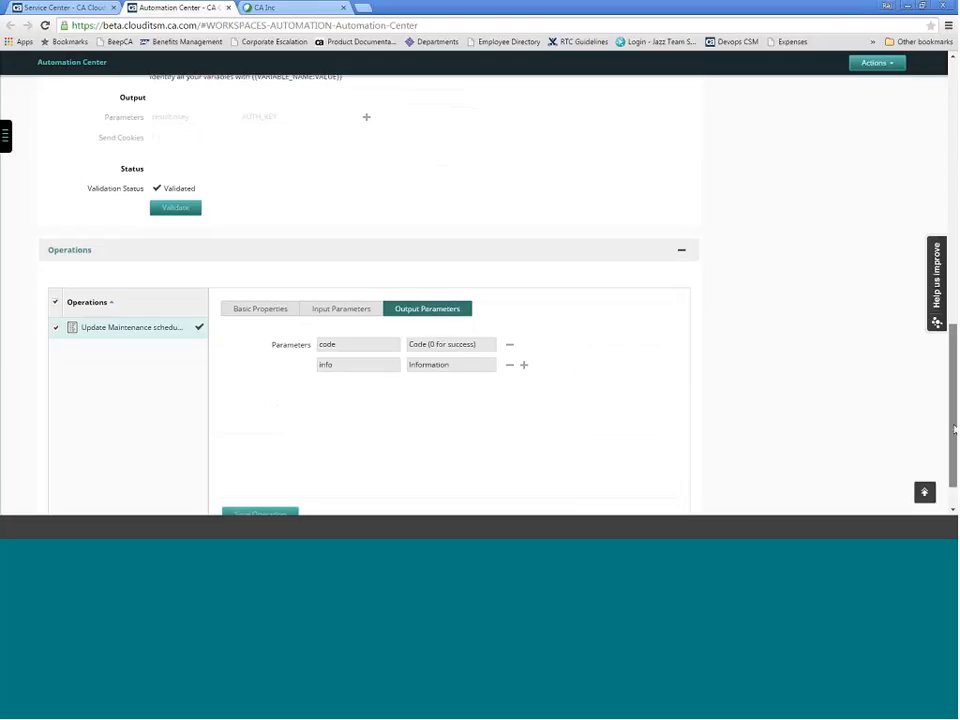
drag(953, 428, 944, 245)
scroll(945, 222, up, 3)
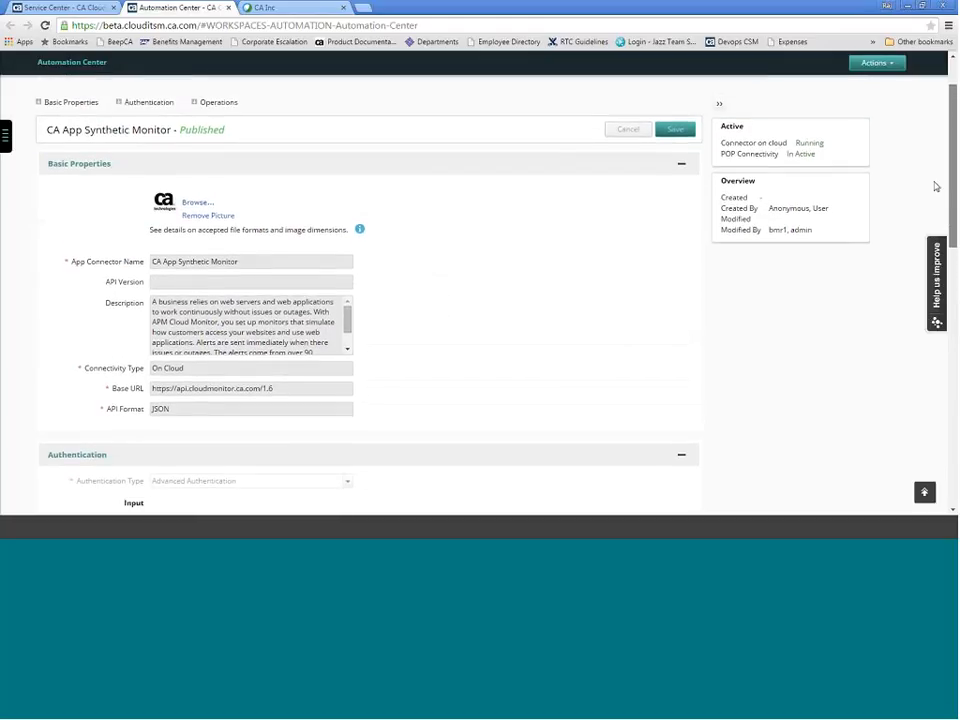
scroll(934, 184, up, 2)
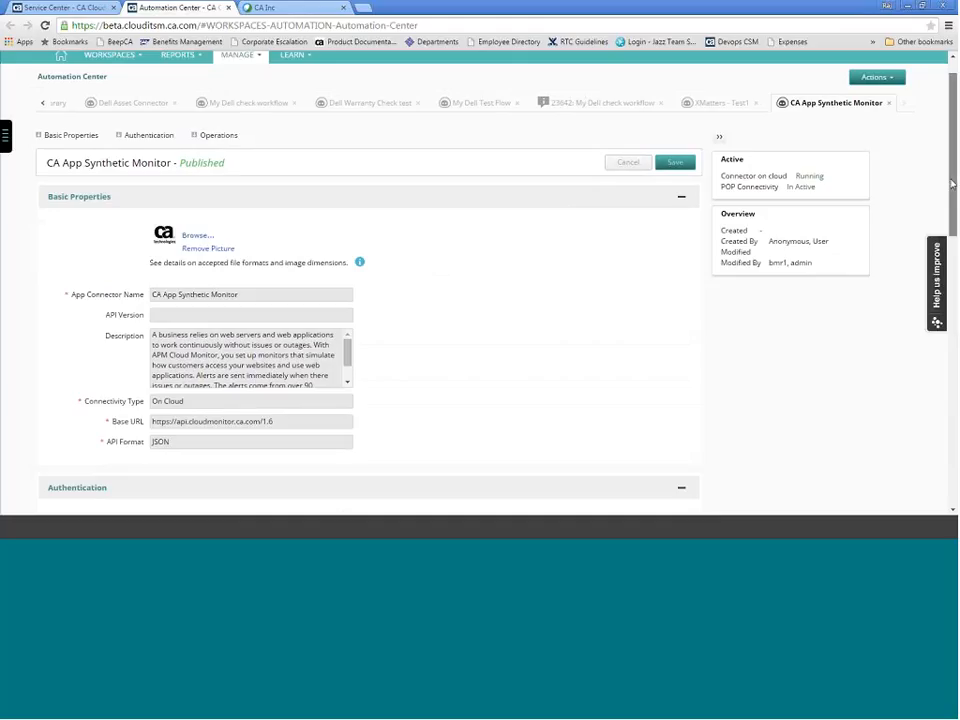
drag(952, 183, 940, 237)
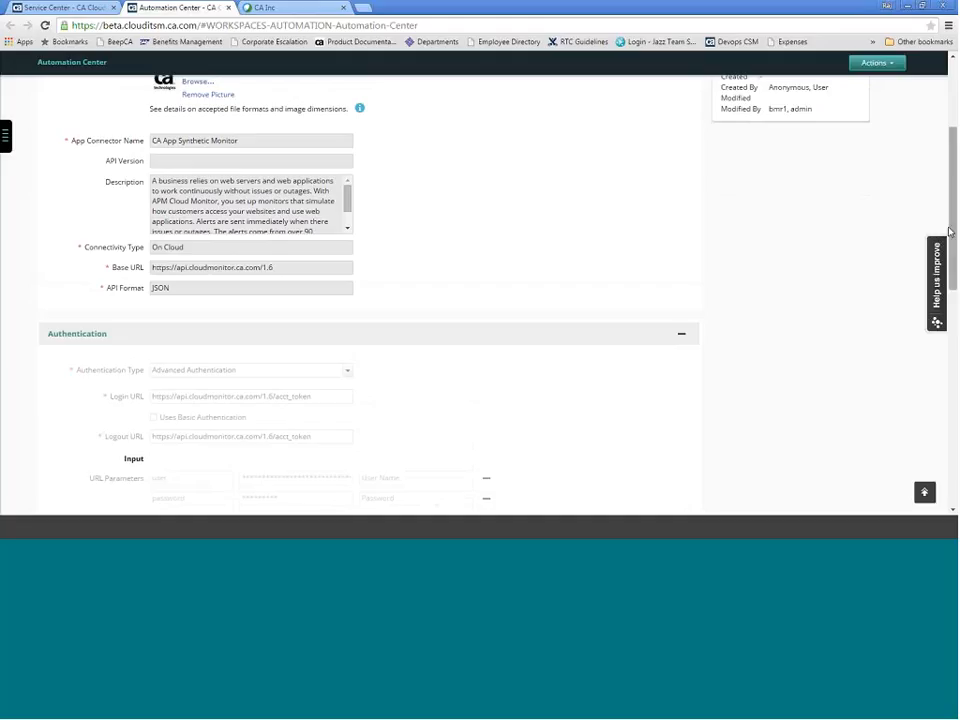
drag(950, 232, 948, 180)
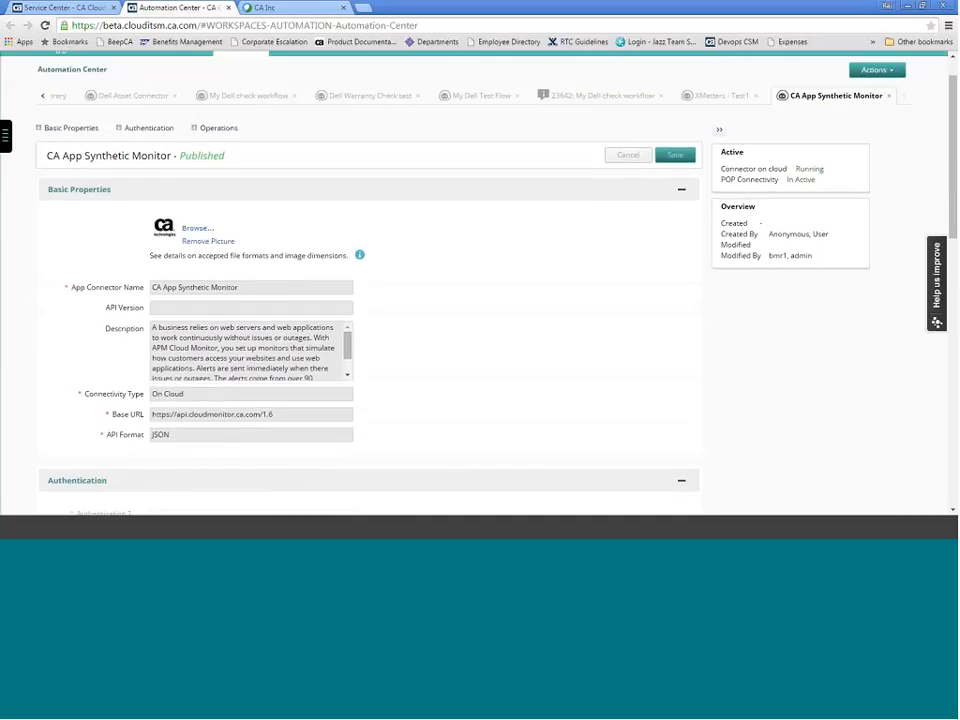
Open the App Connector Examples wiki page from the Dell Asset Connector's Basic Properties help and go to its Rally 2.0 Connector section.
click(246, 292)
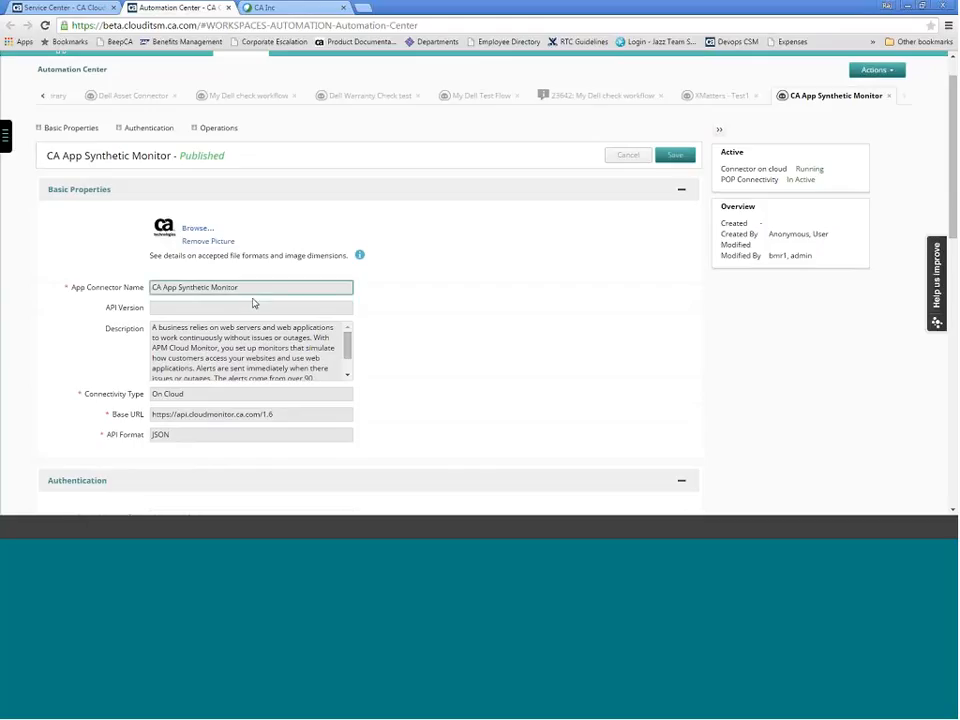
click(485, 95)
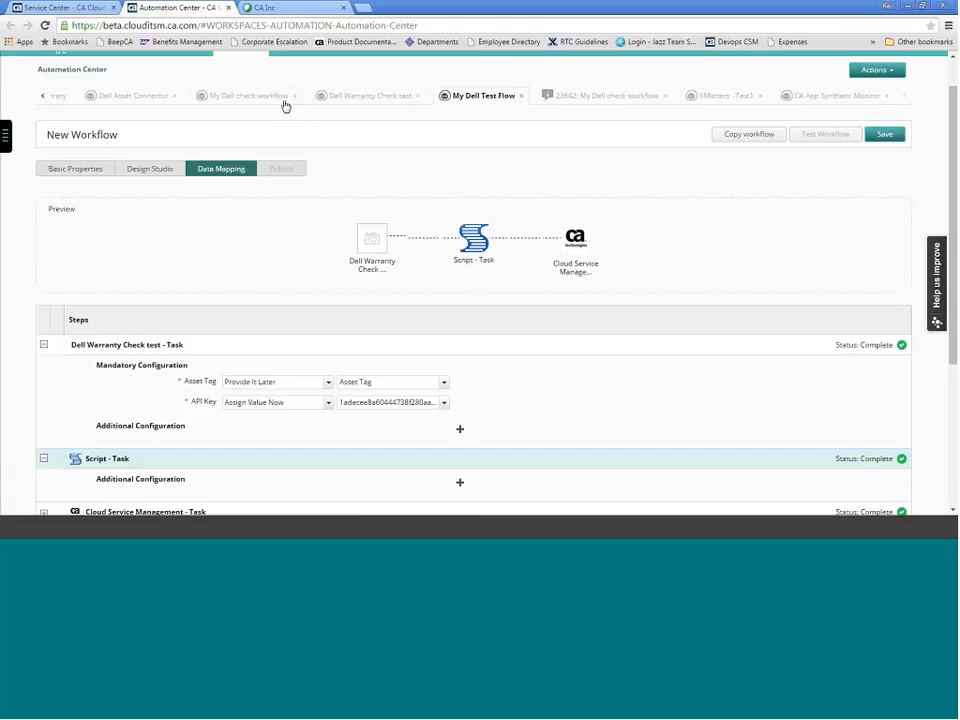
click(162, 97)
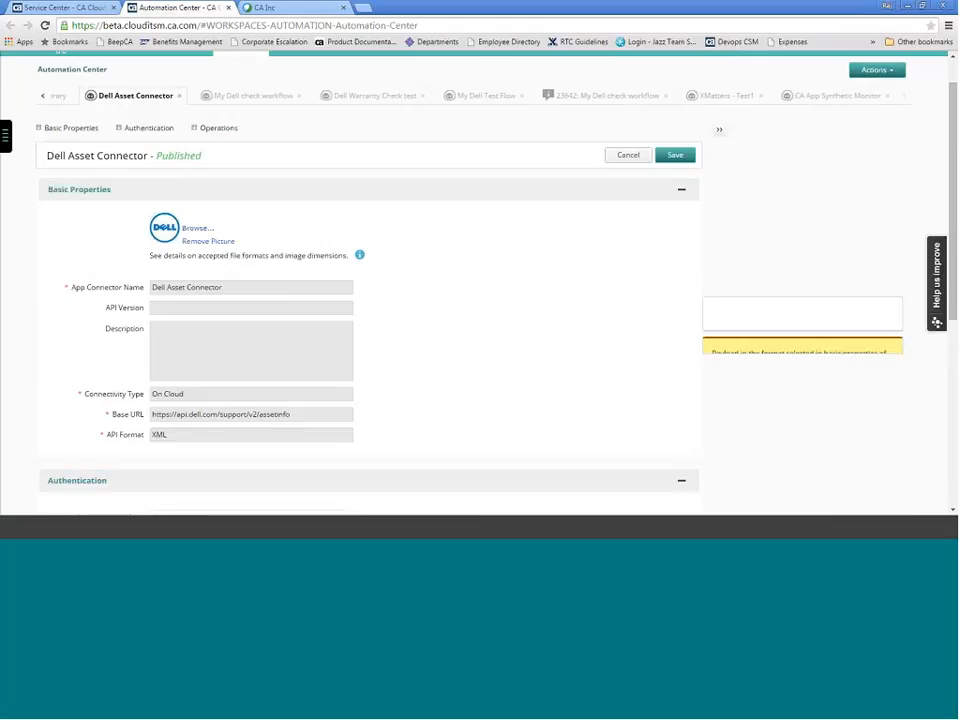
click(274, 332)
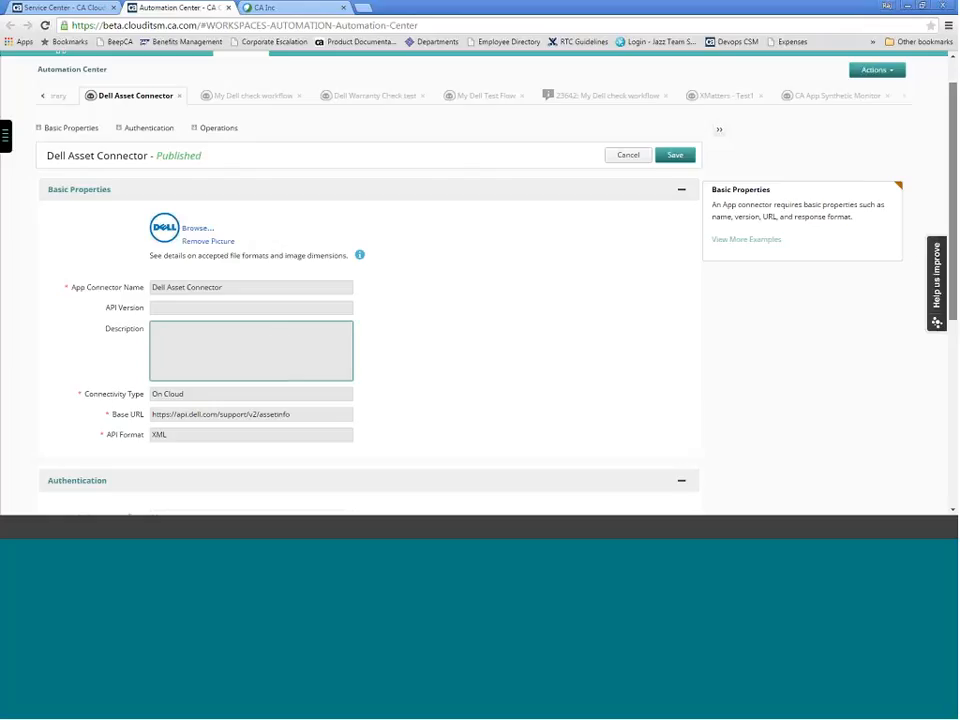
click(769, 249)
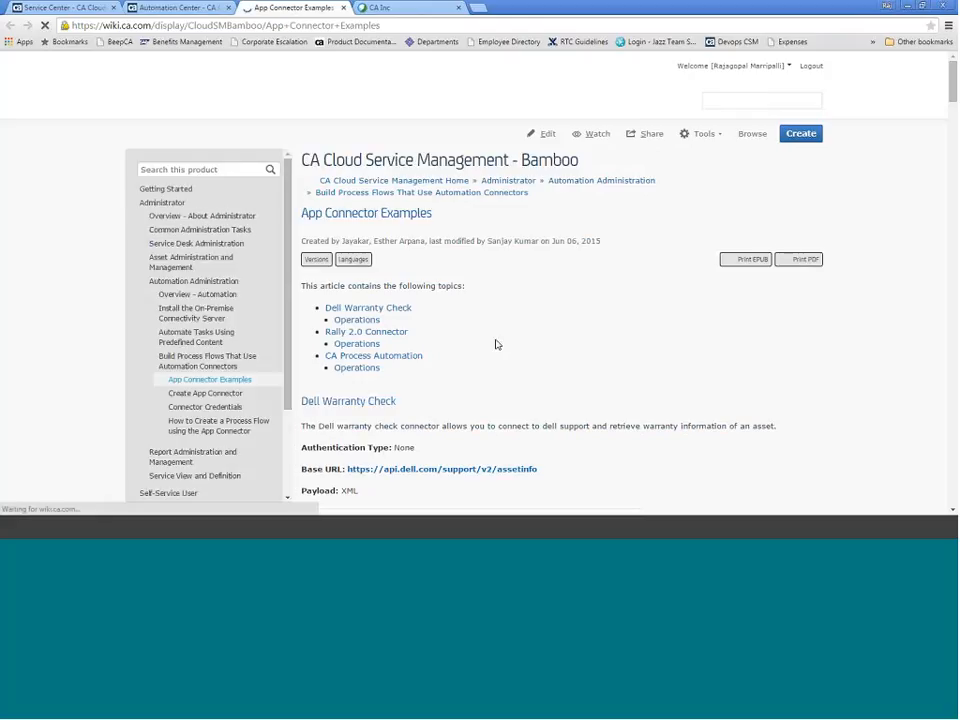
click(374, 337)
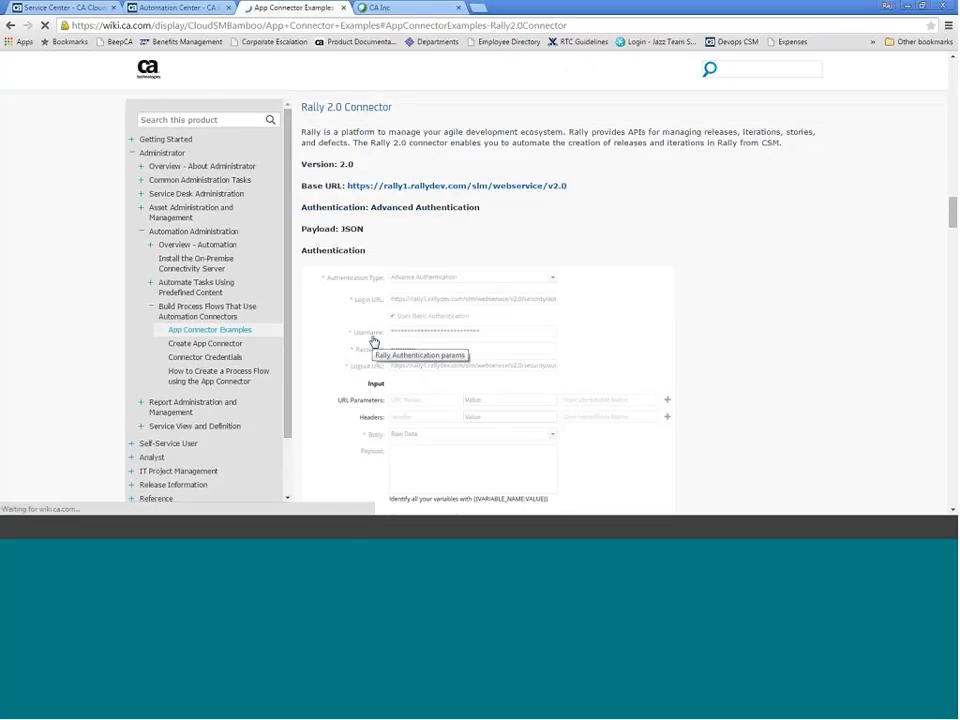
Review the Rally 2.0 and CA Process Automation connector examples on the wiki page, and return to its list of topics.
scroll(374, 342, down, 3)
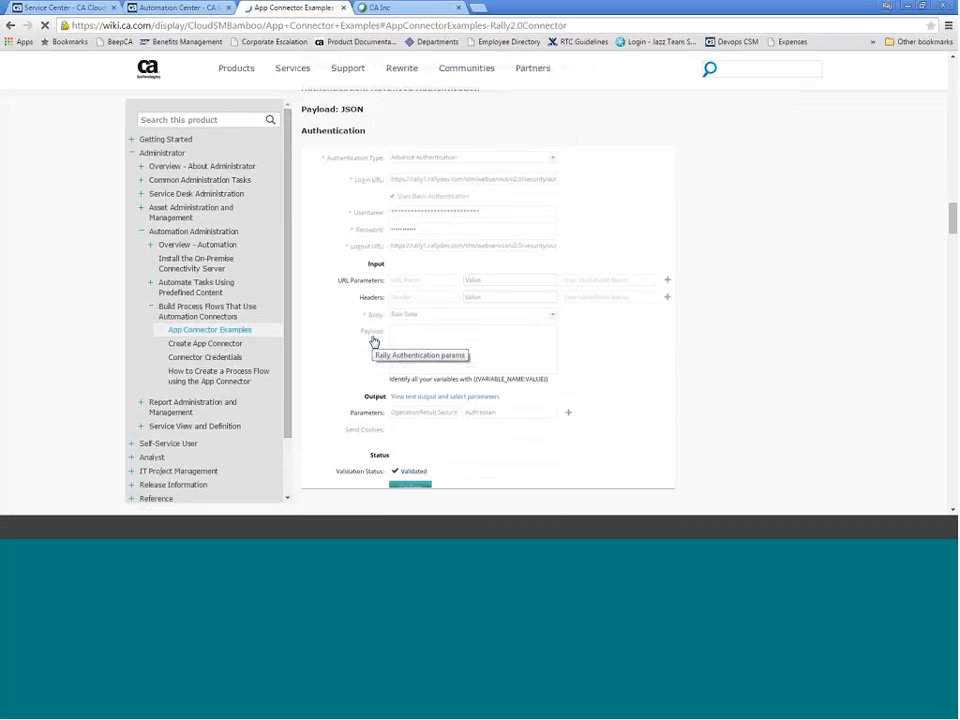
scroll(374, 342, down, 4)
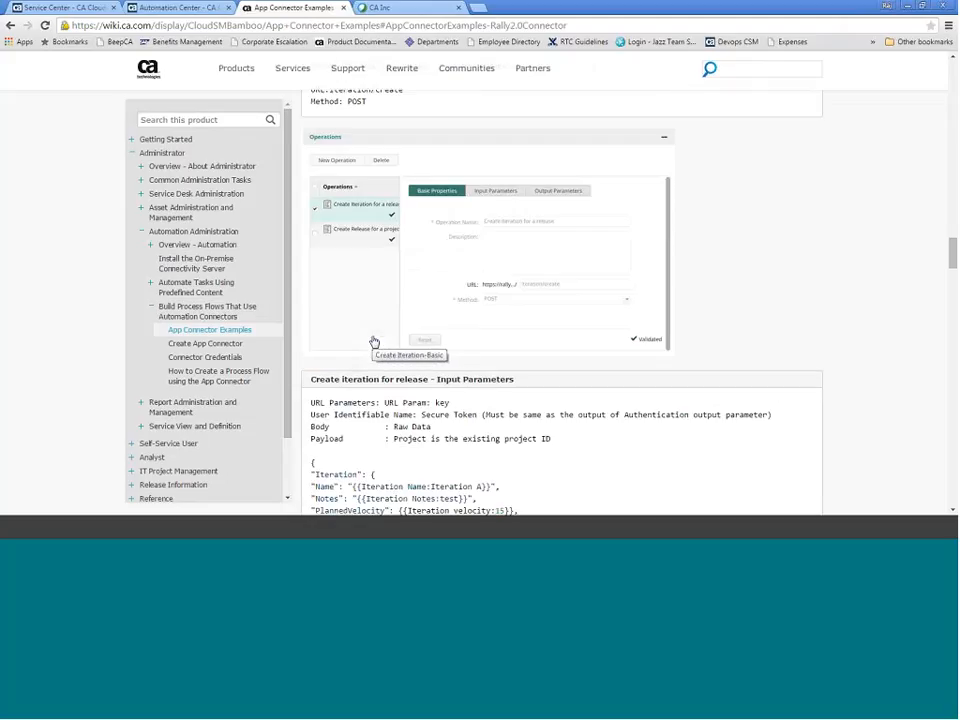
scroll(374, 342, down, 12)
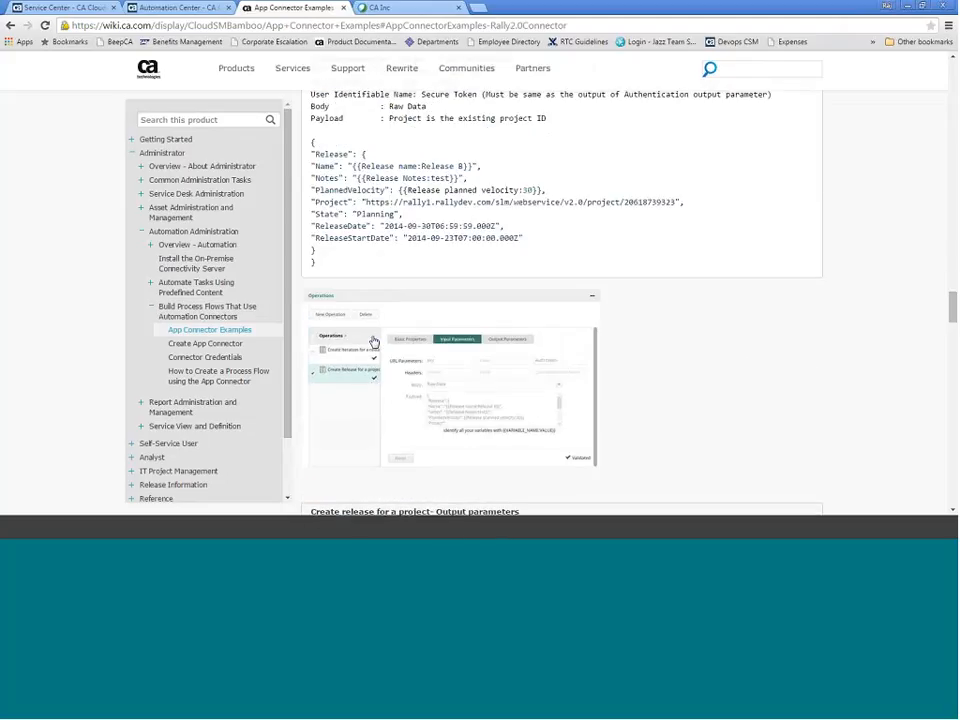
scroll(374, 342, down, 5)
scroll(374, 342, down, 5)
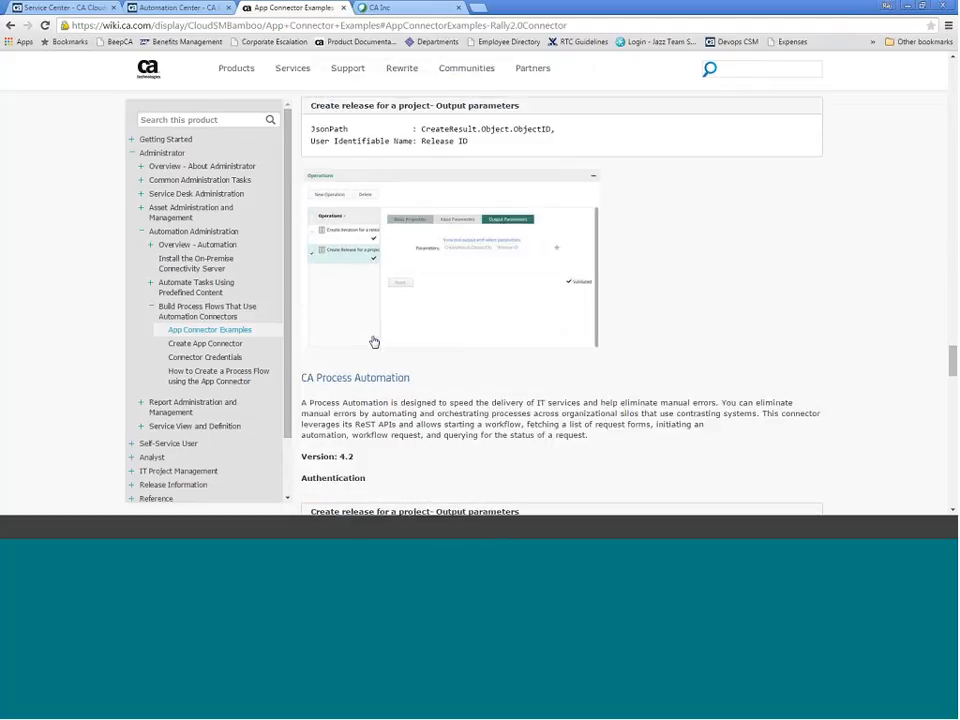
scroll(374, 342, down, 3)
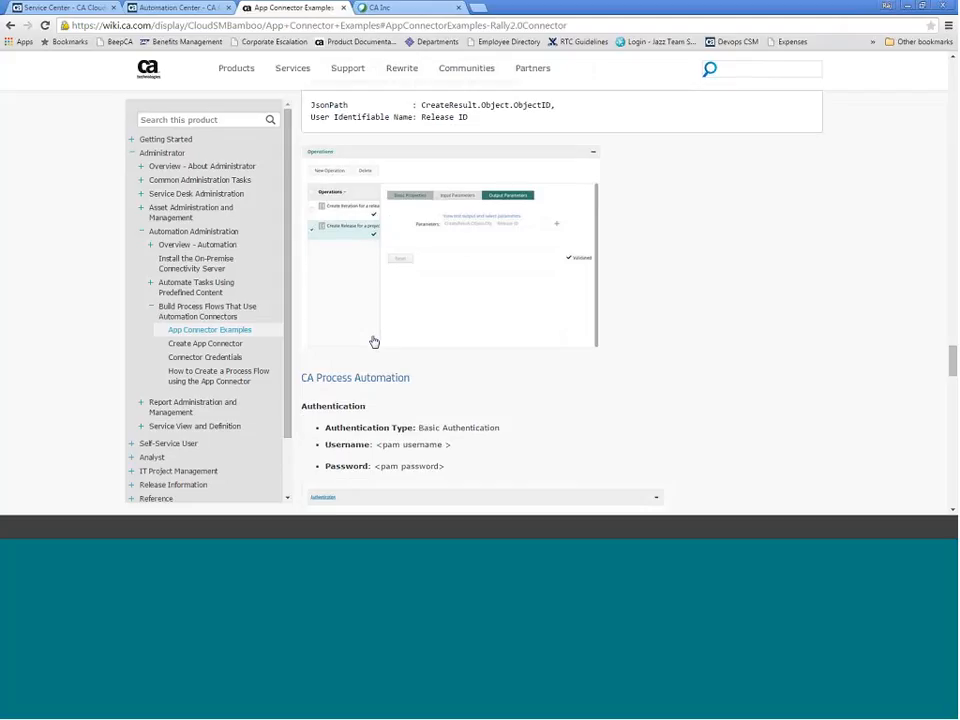
scroll(374, 340, down, 5)
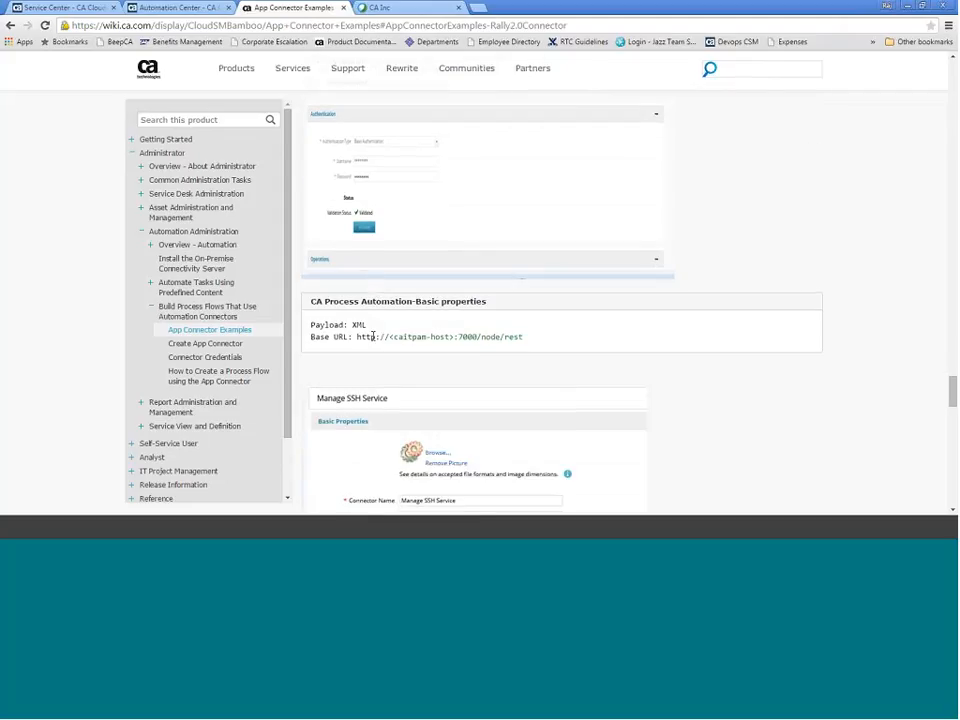
scroll(374, 342, up, 4)
scroll(374, 342, up, 20)
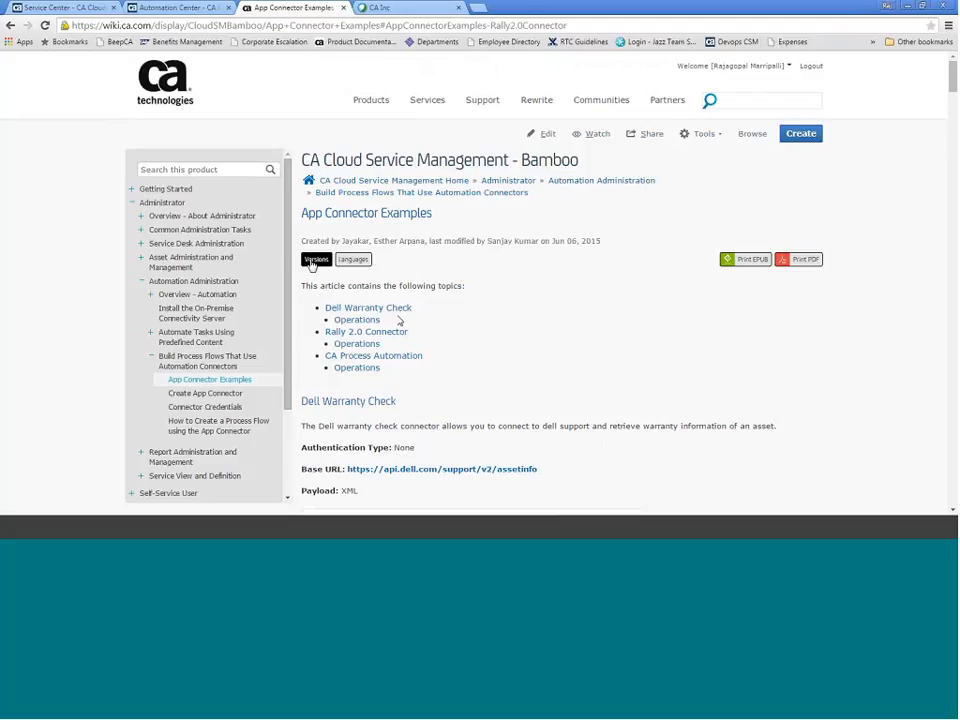
Switch back to the Automation Center and show the available connectors in the Connector Library.
click(181, 7)
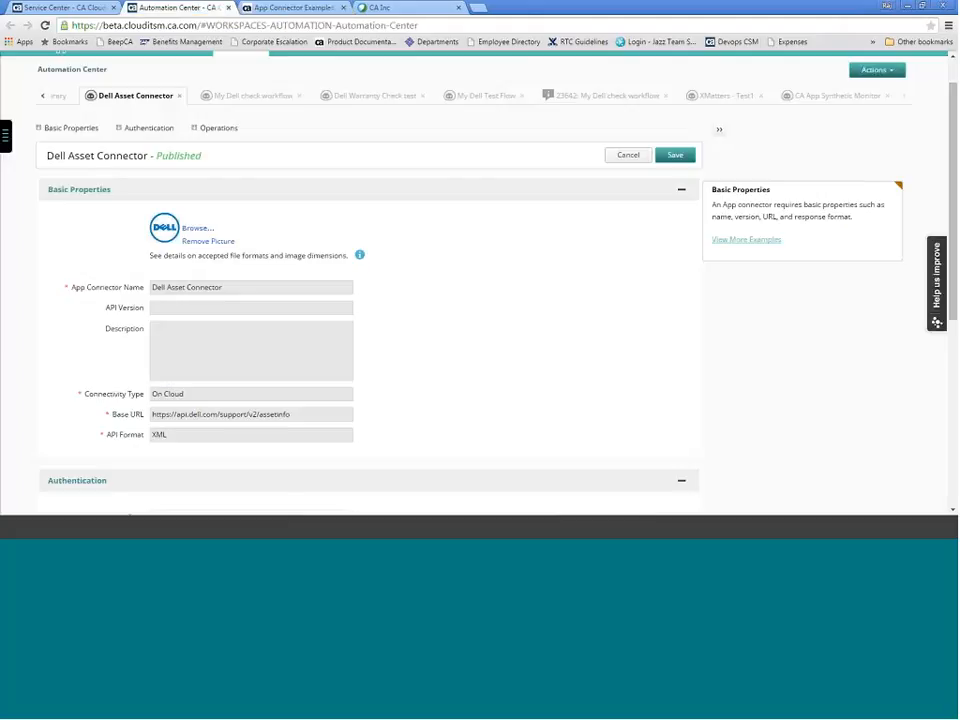
click(44, 97)
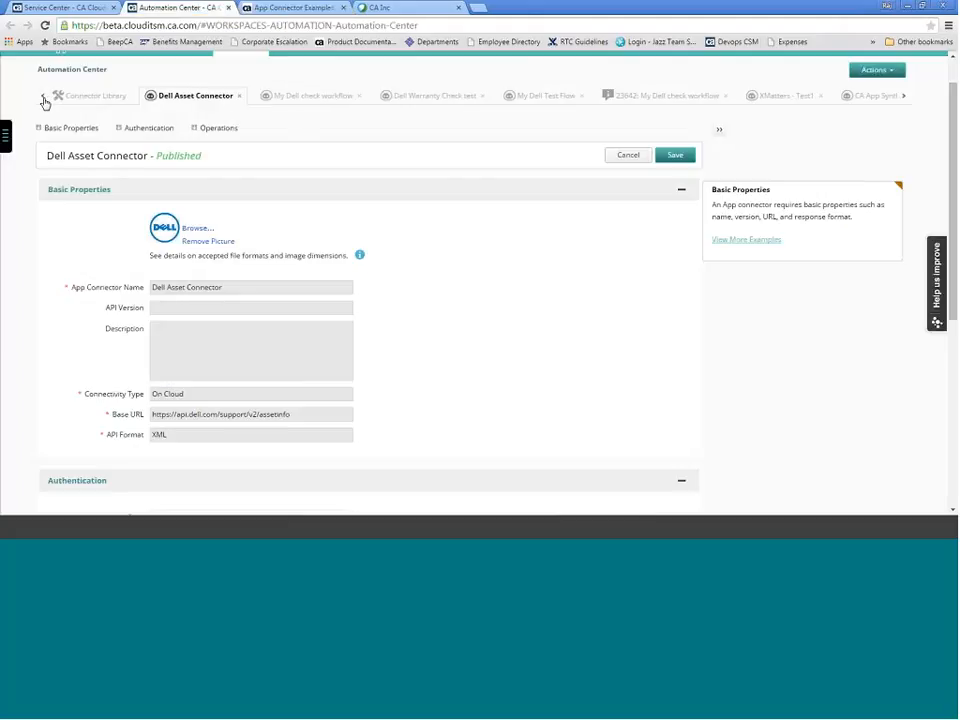
click(44, 97)
click(44, 98)
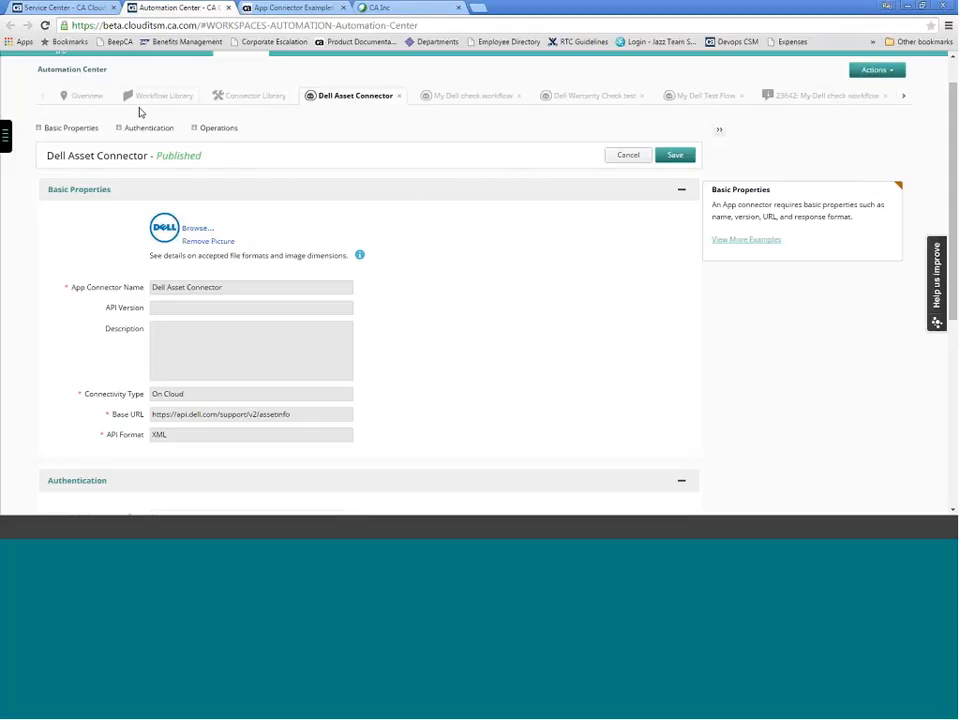
click(257, 97)
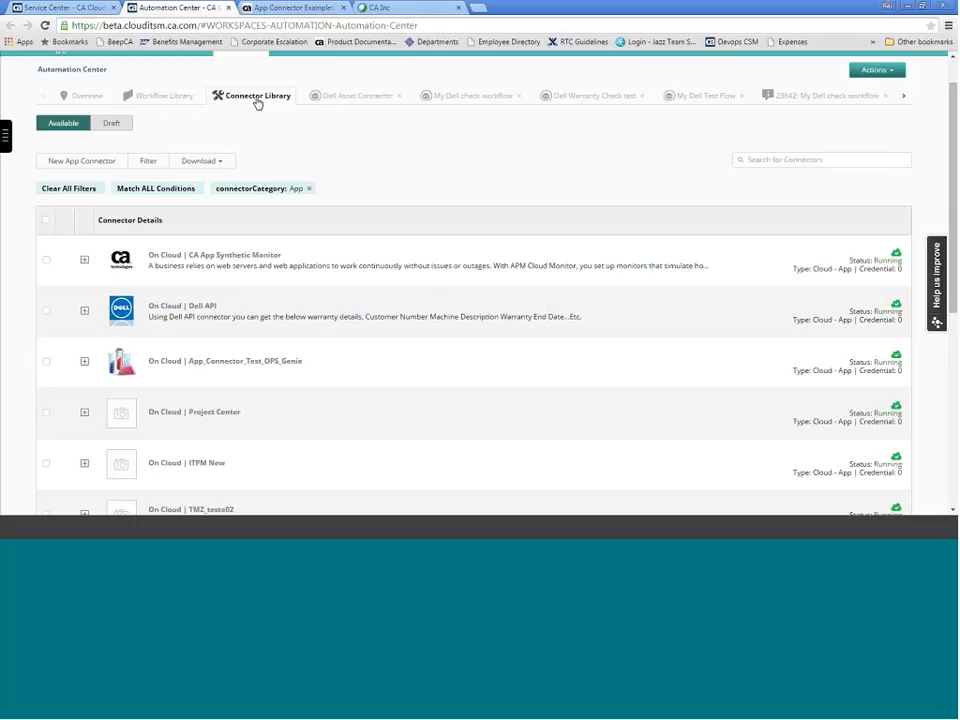